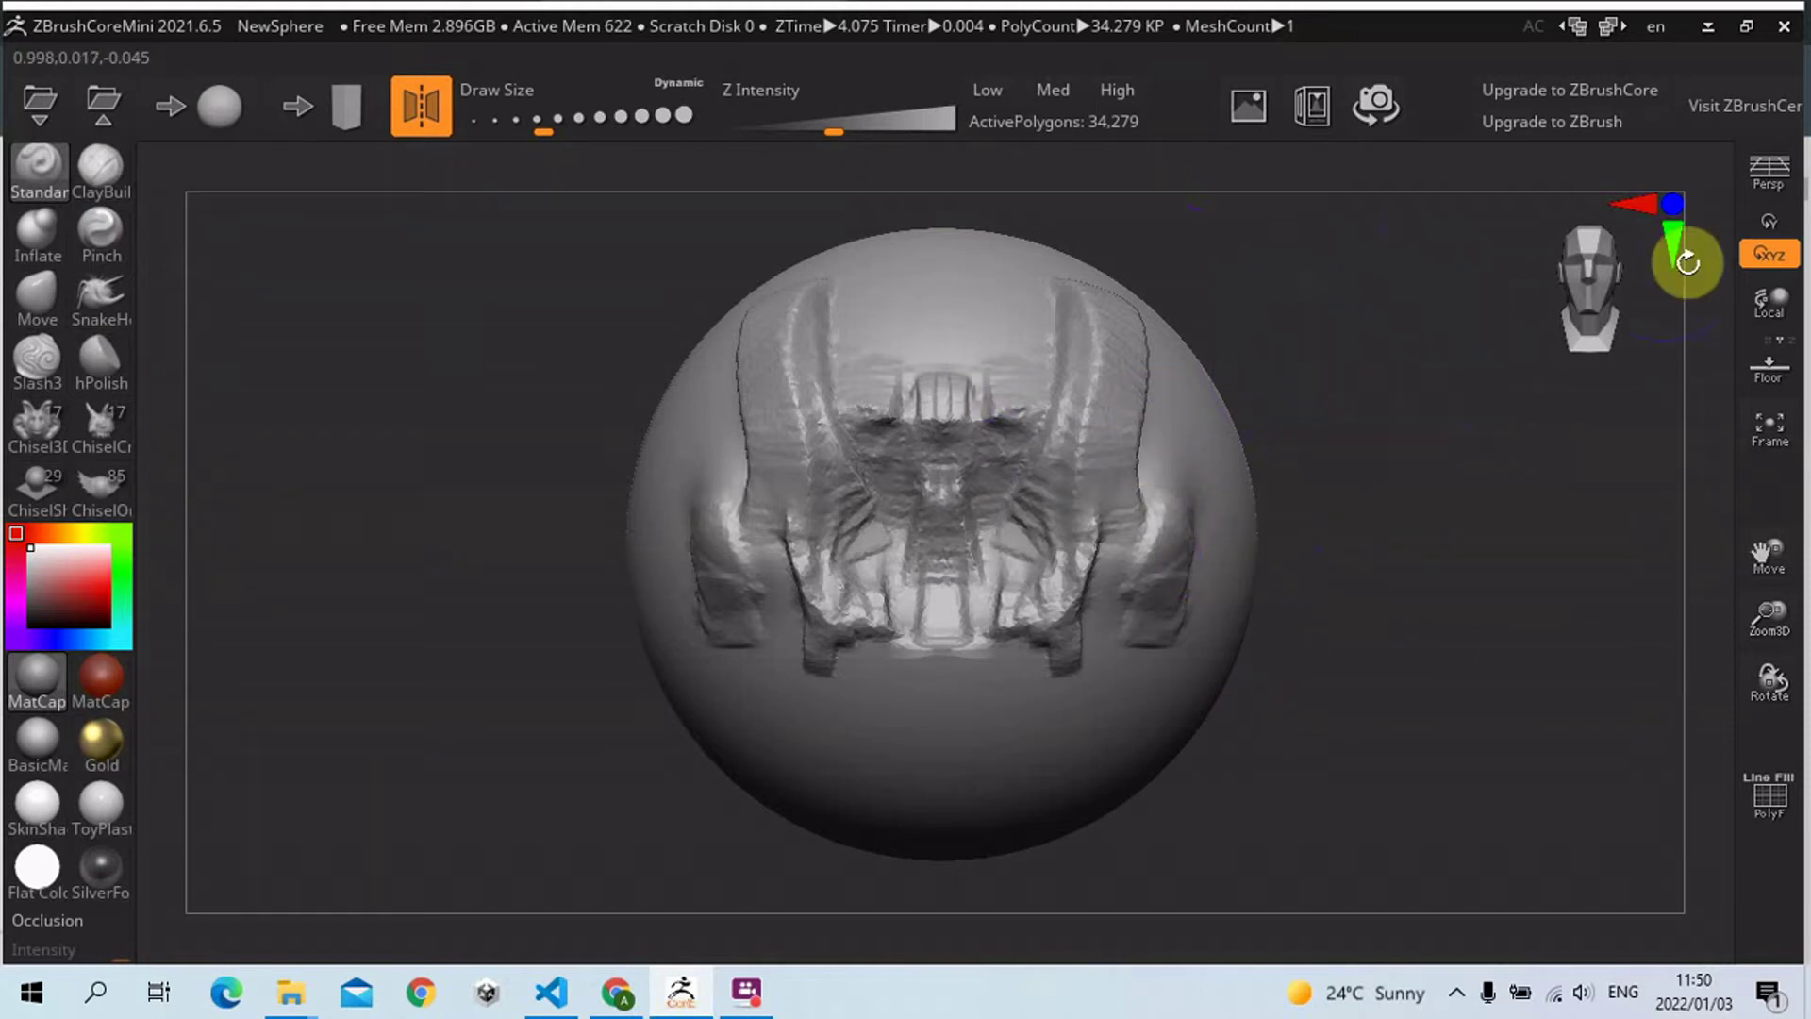
- Inspect the existing sculpted sphere in axis-aligned views from both sides, above and the front
click(1640, 202)
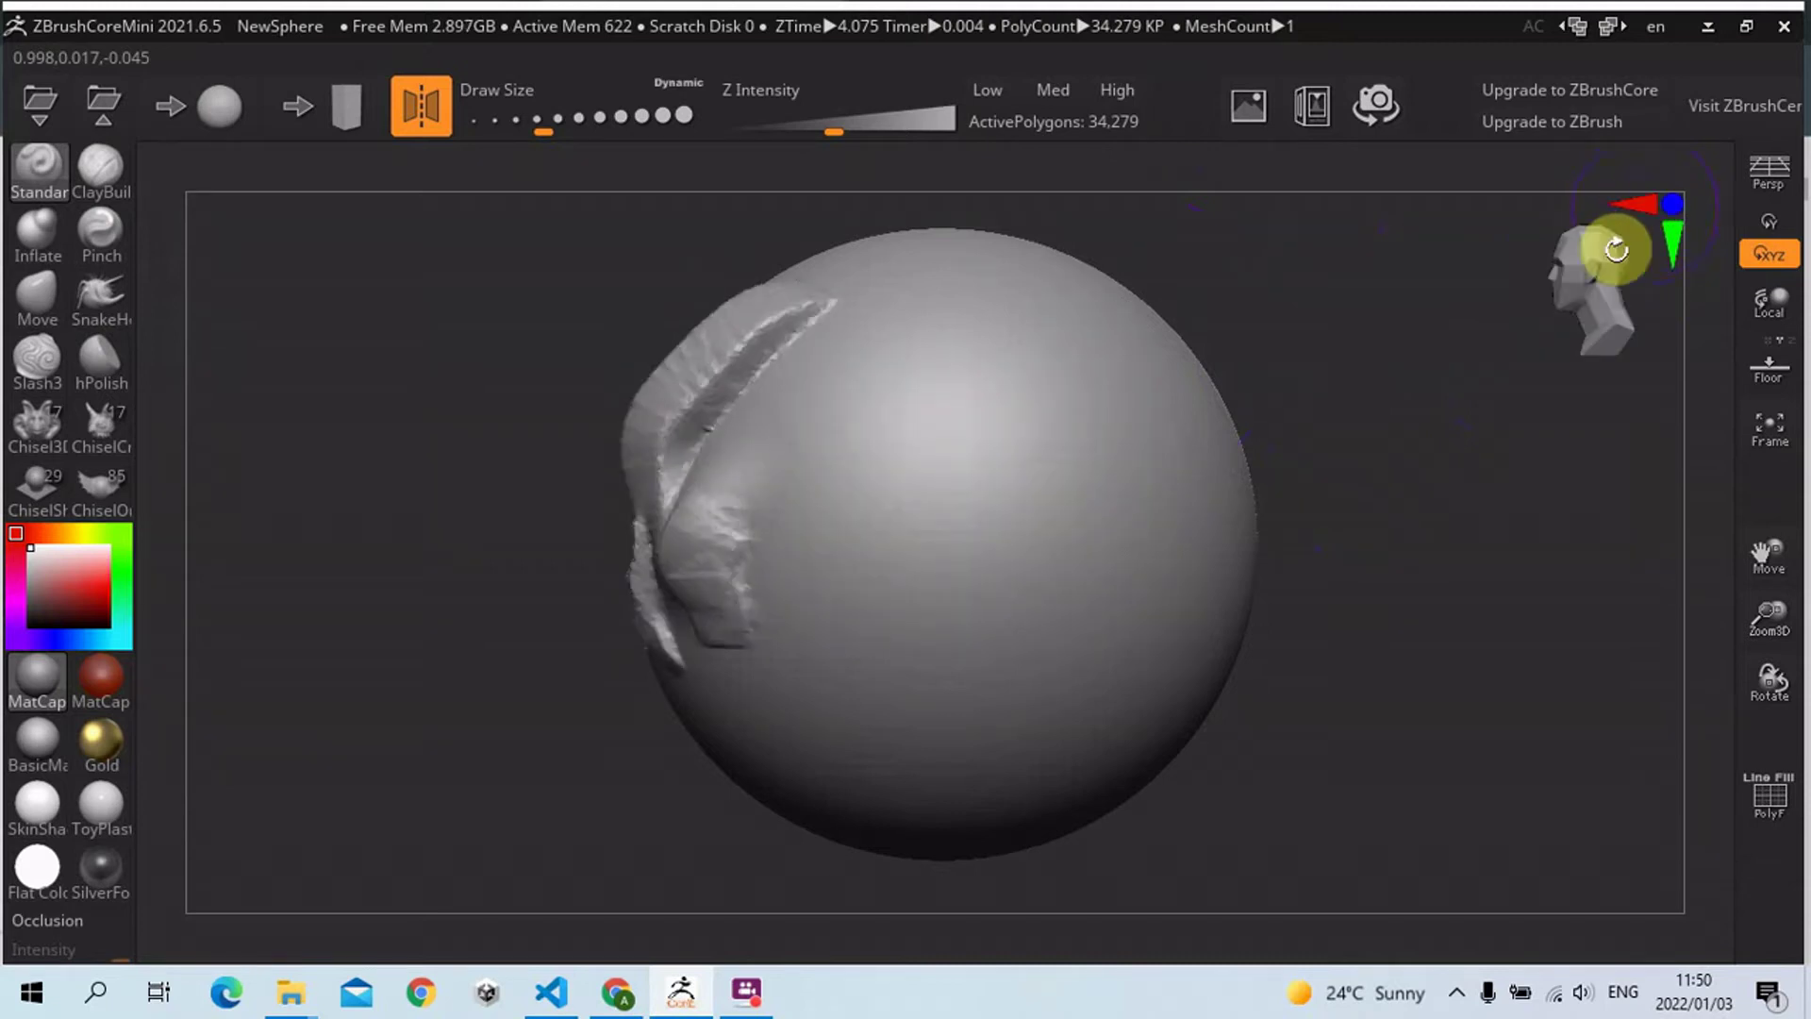
click(1644, 205)
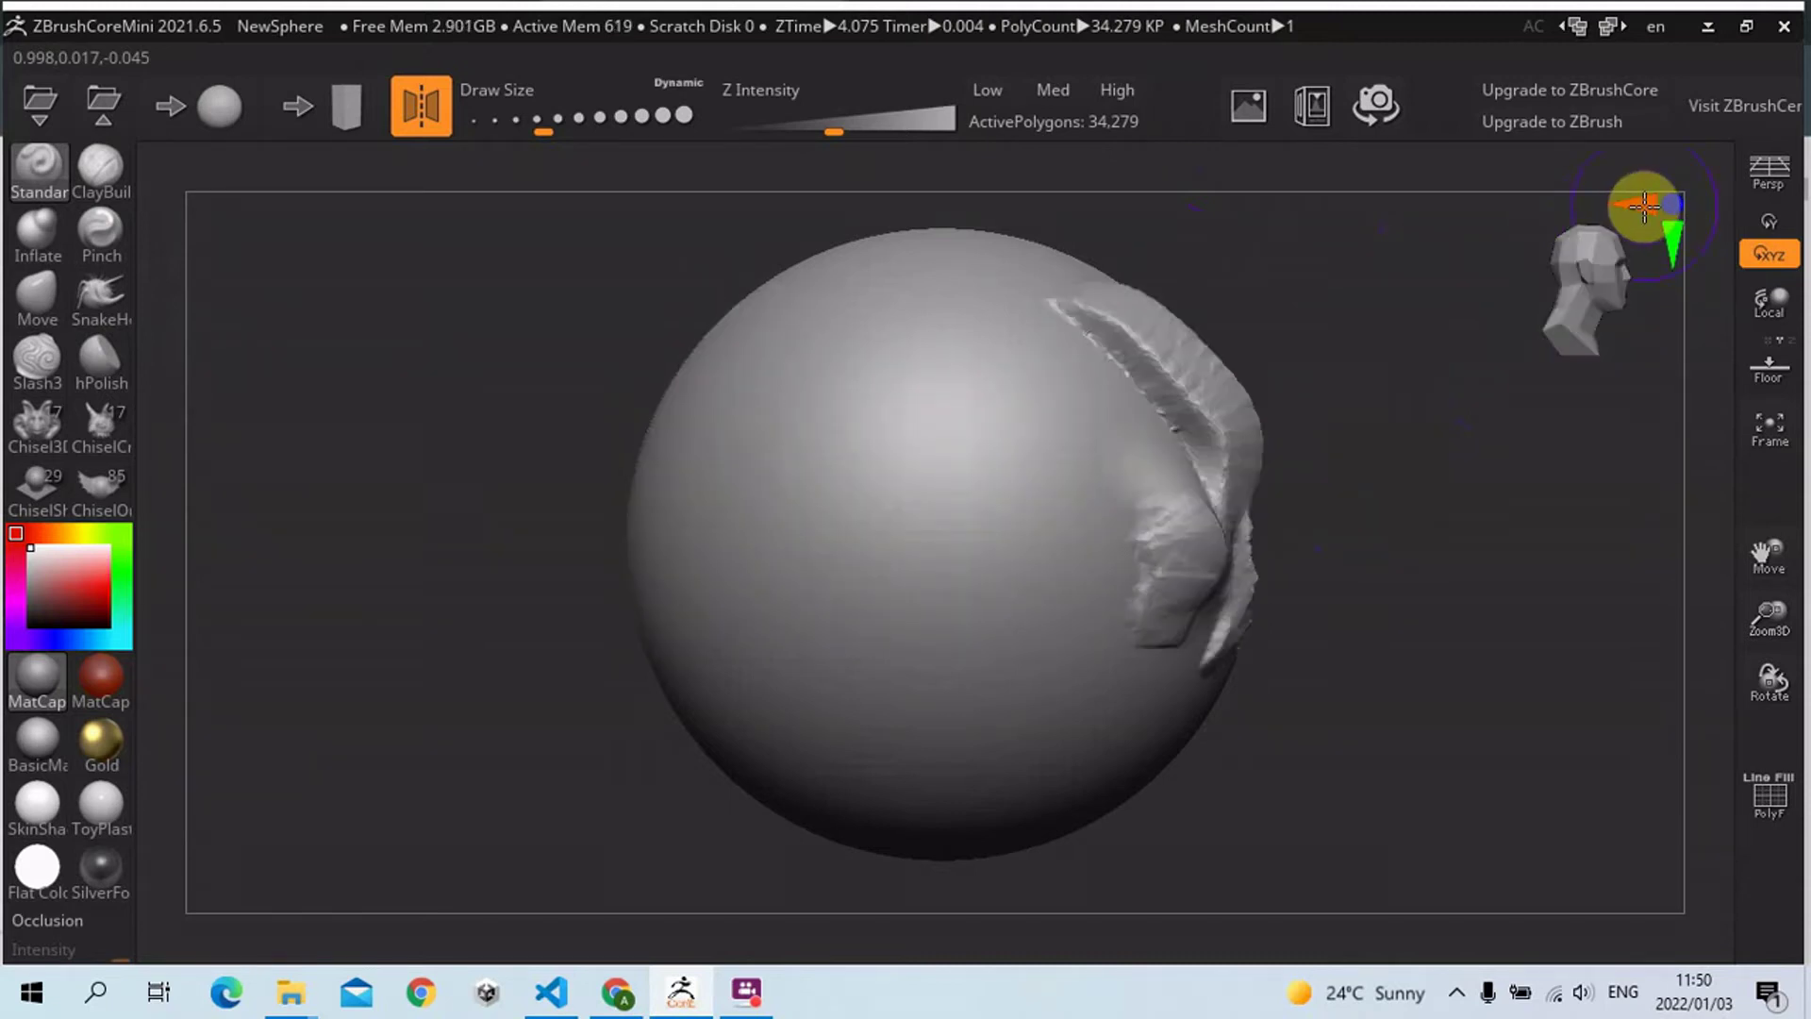
click(1644, 204)
click(1641, 200)
click(1671, 236)
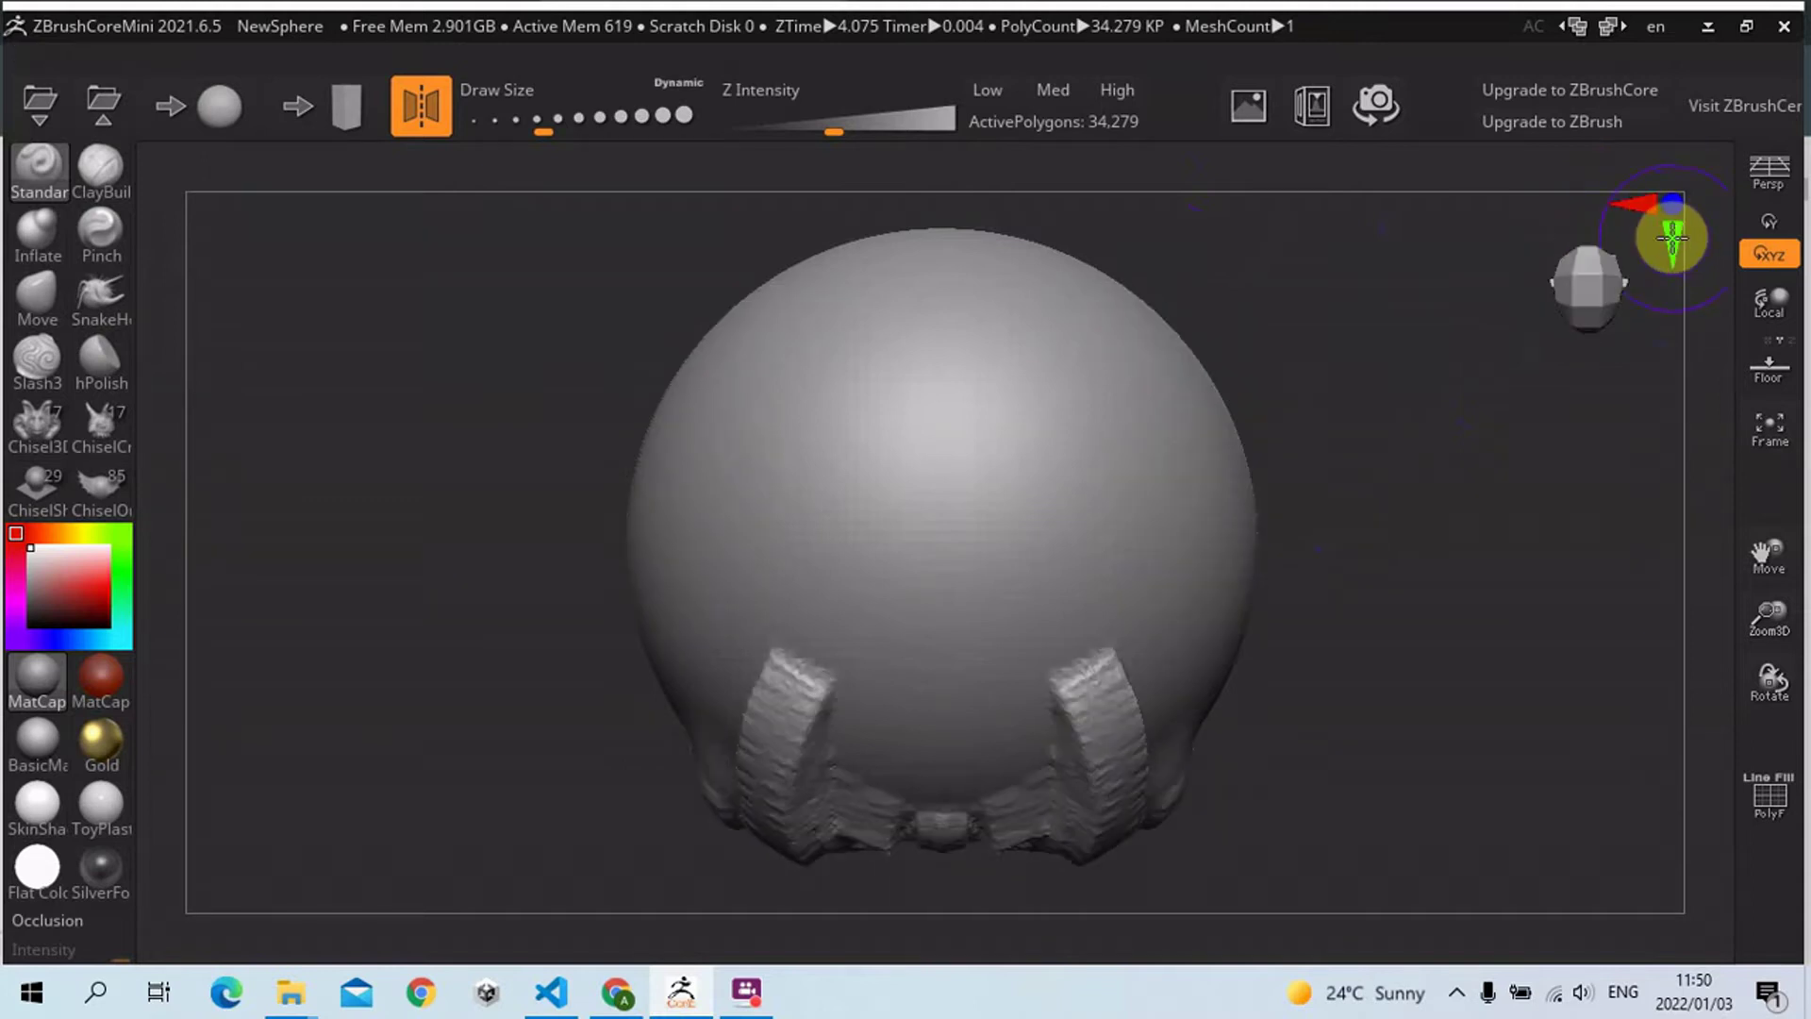
click(1672, 236)
click(1672, 236)
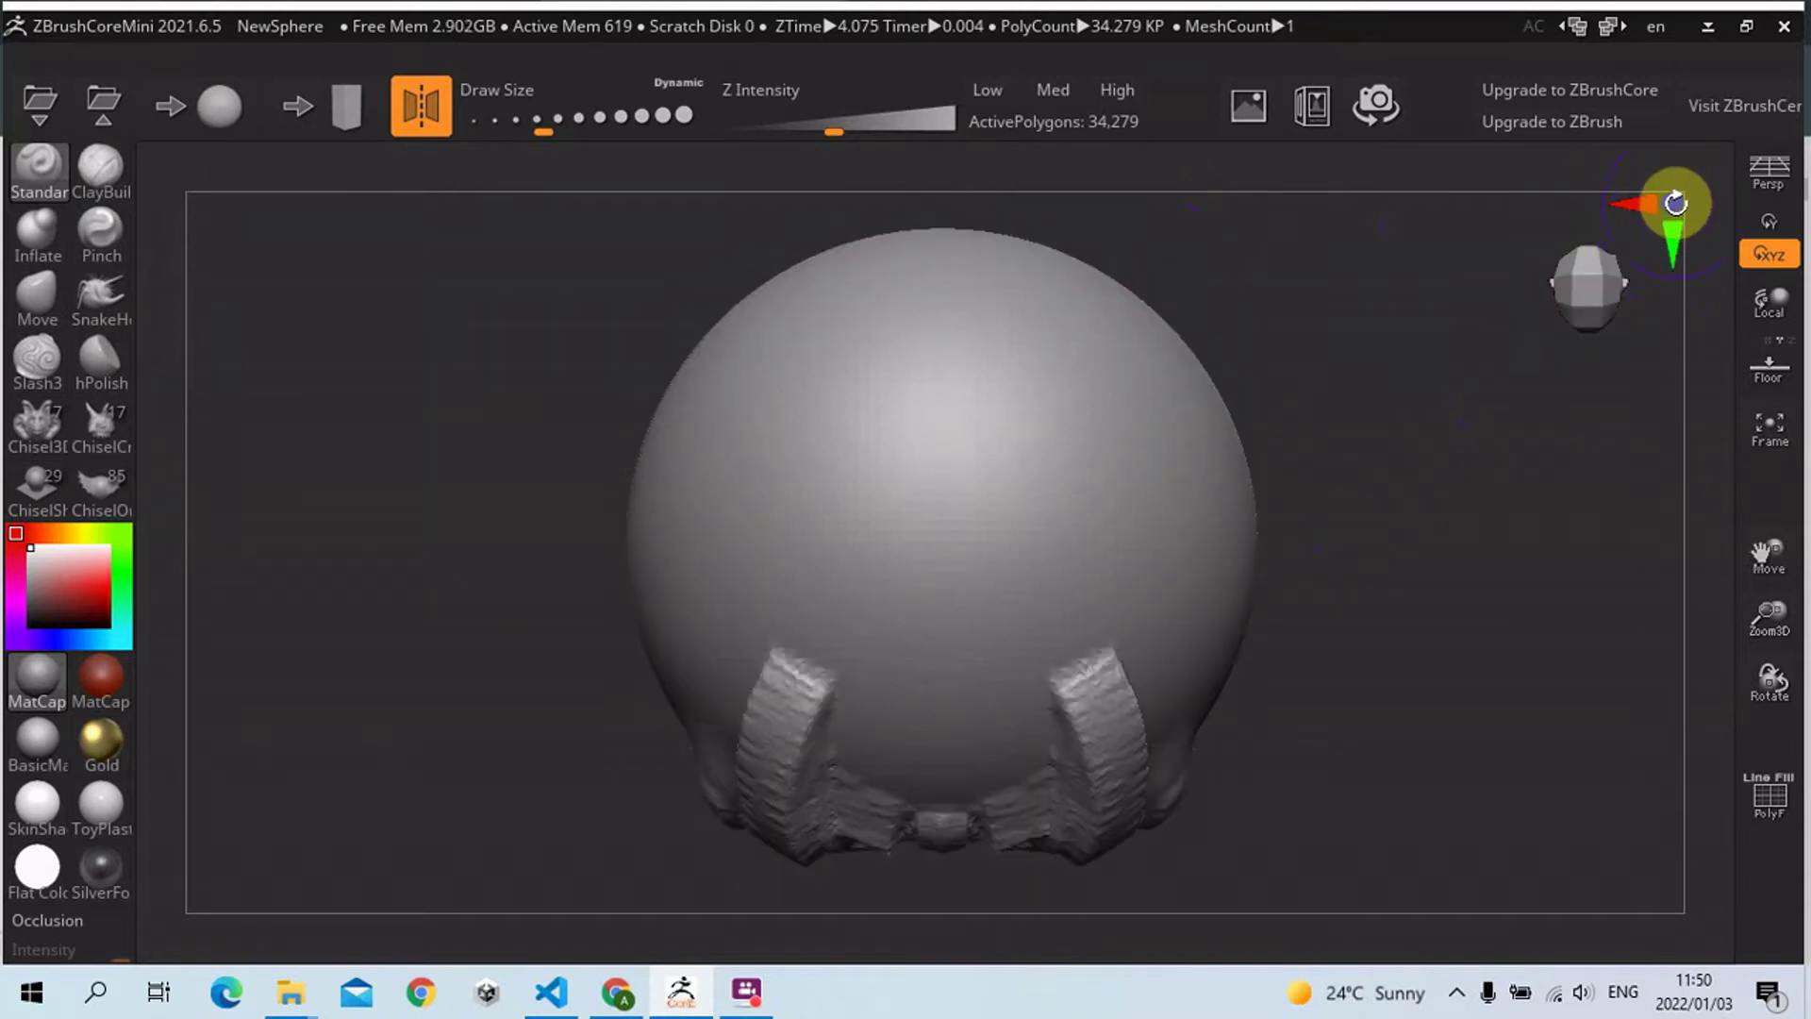
click(1675, 203)
click(1675, 203)
click(1675, 203)
click(1675, 203)
click(1674, 203)
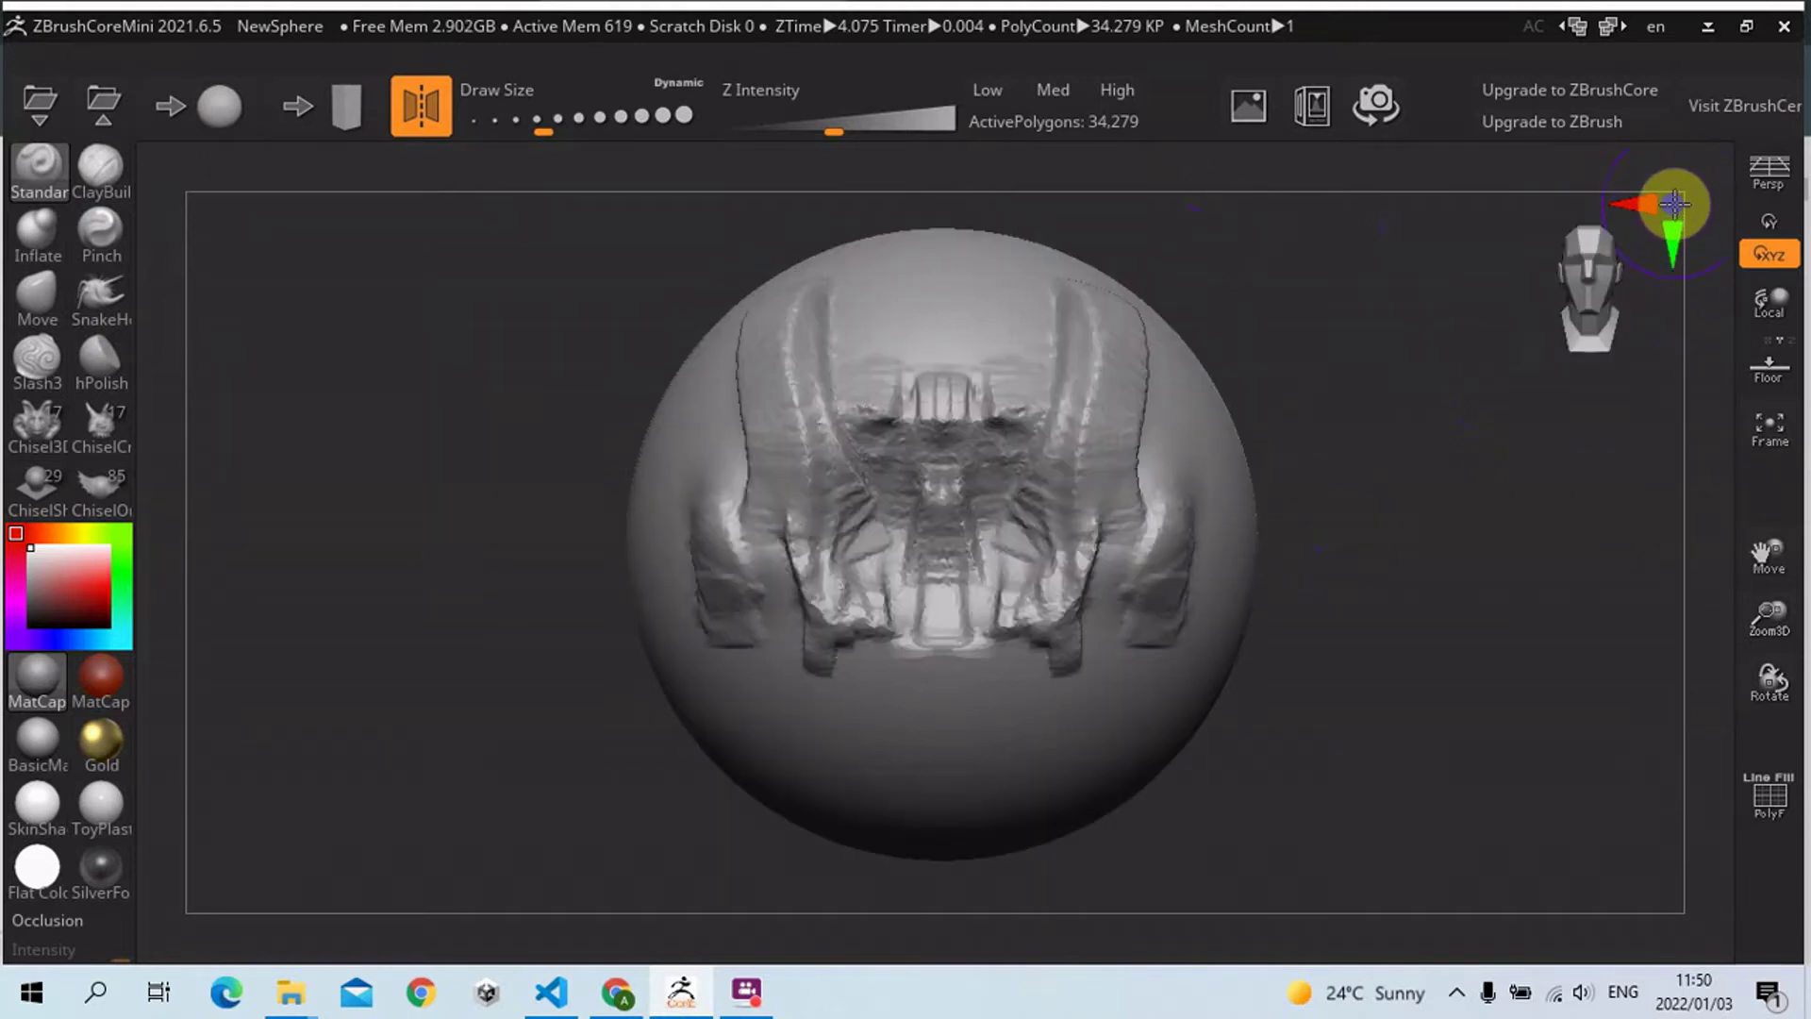
click(1674, 202)
click(1674, 203)
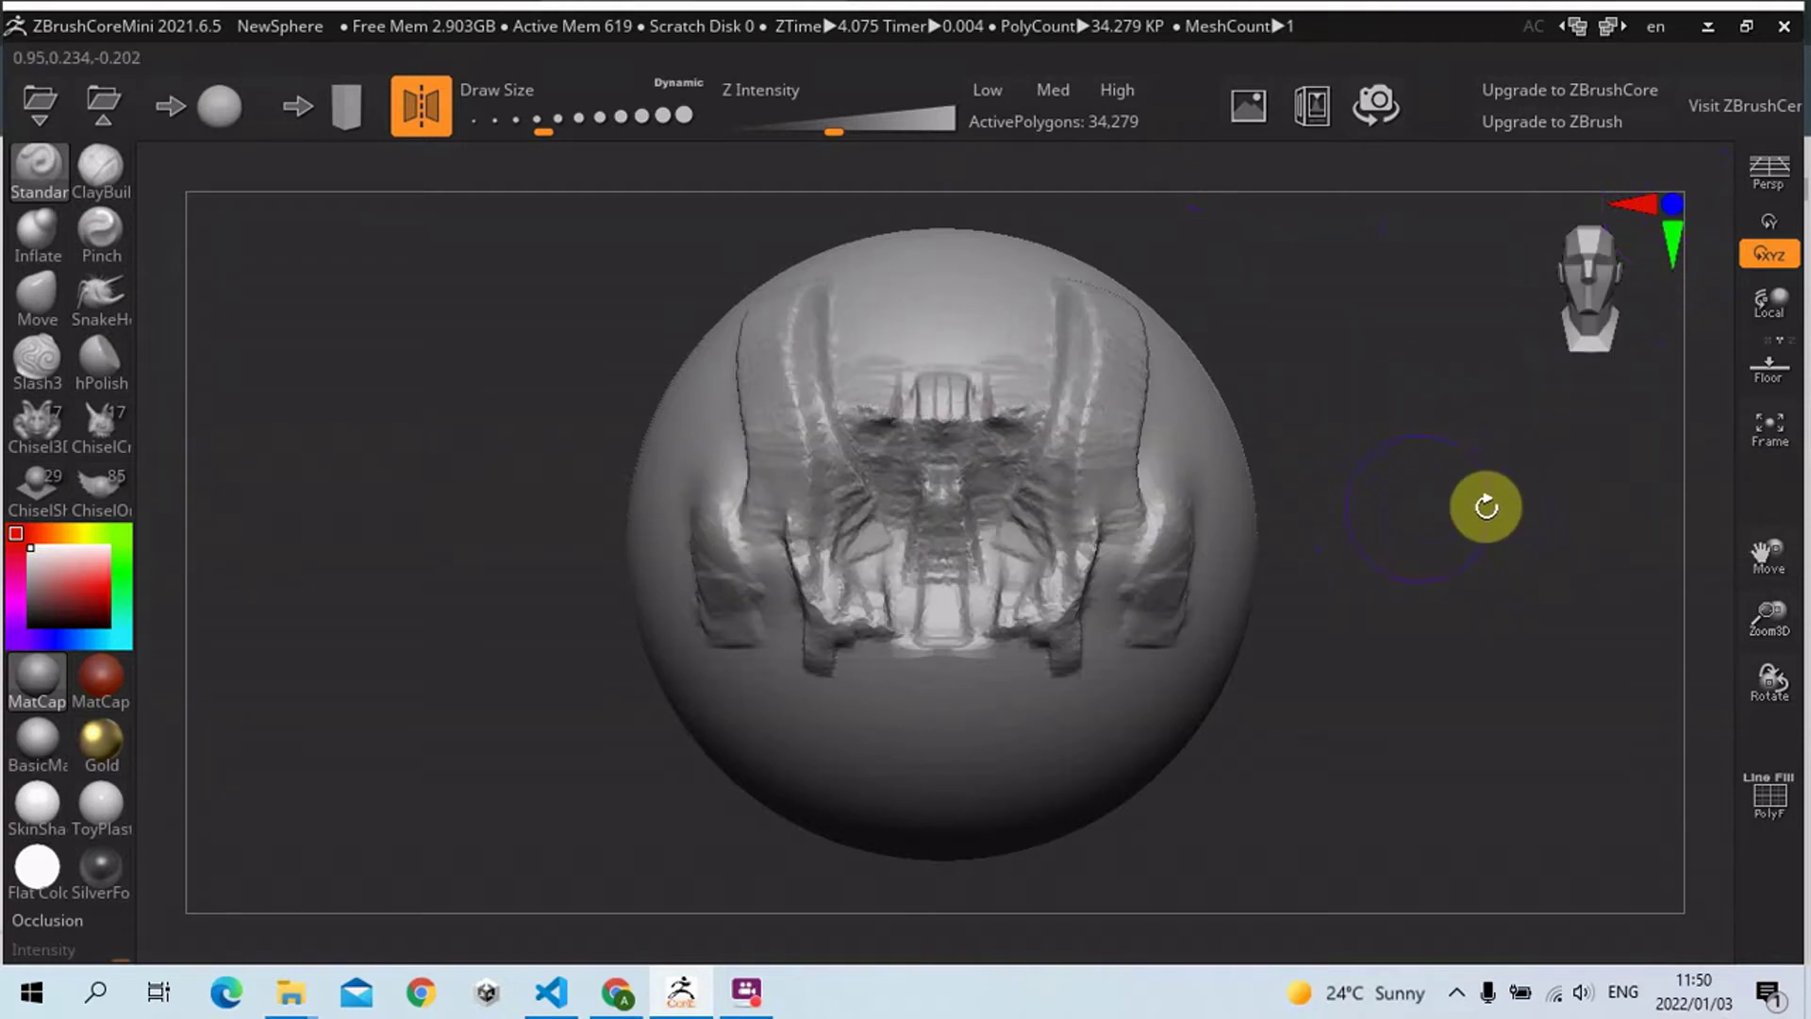
- Turn the sculpted sphere freely to examine its raised surface details, and return to the straight front view
drag(1534, 521, 1349, 525)
drag(416, 546, 618, 555)
shift+right_drag(1179, 537, 1067, 550)
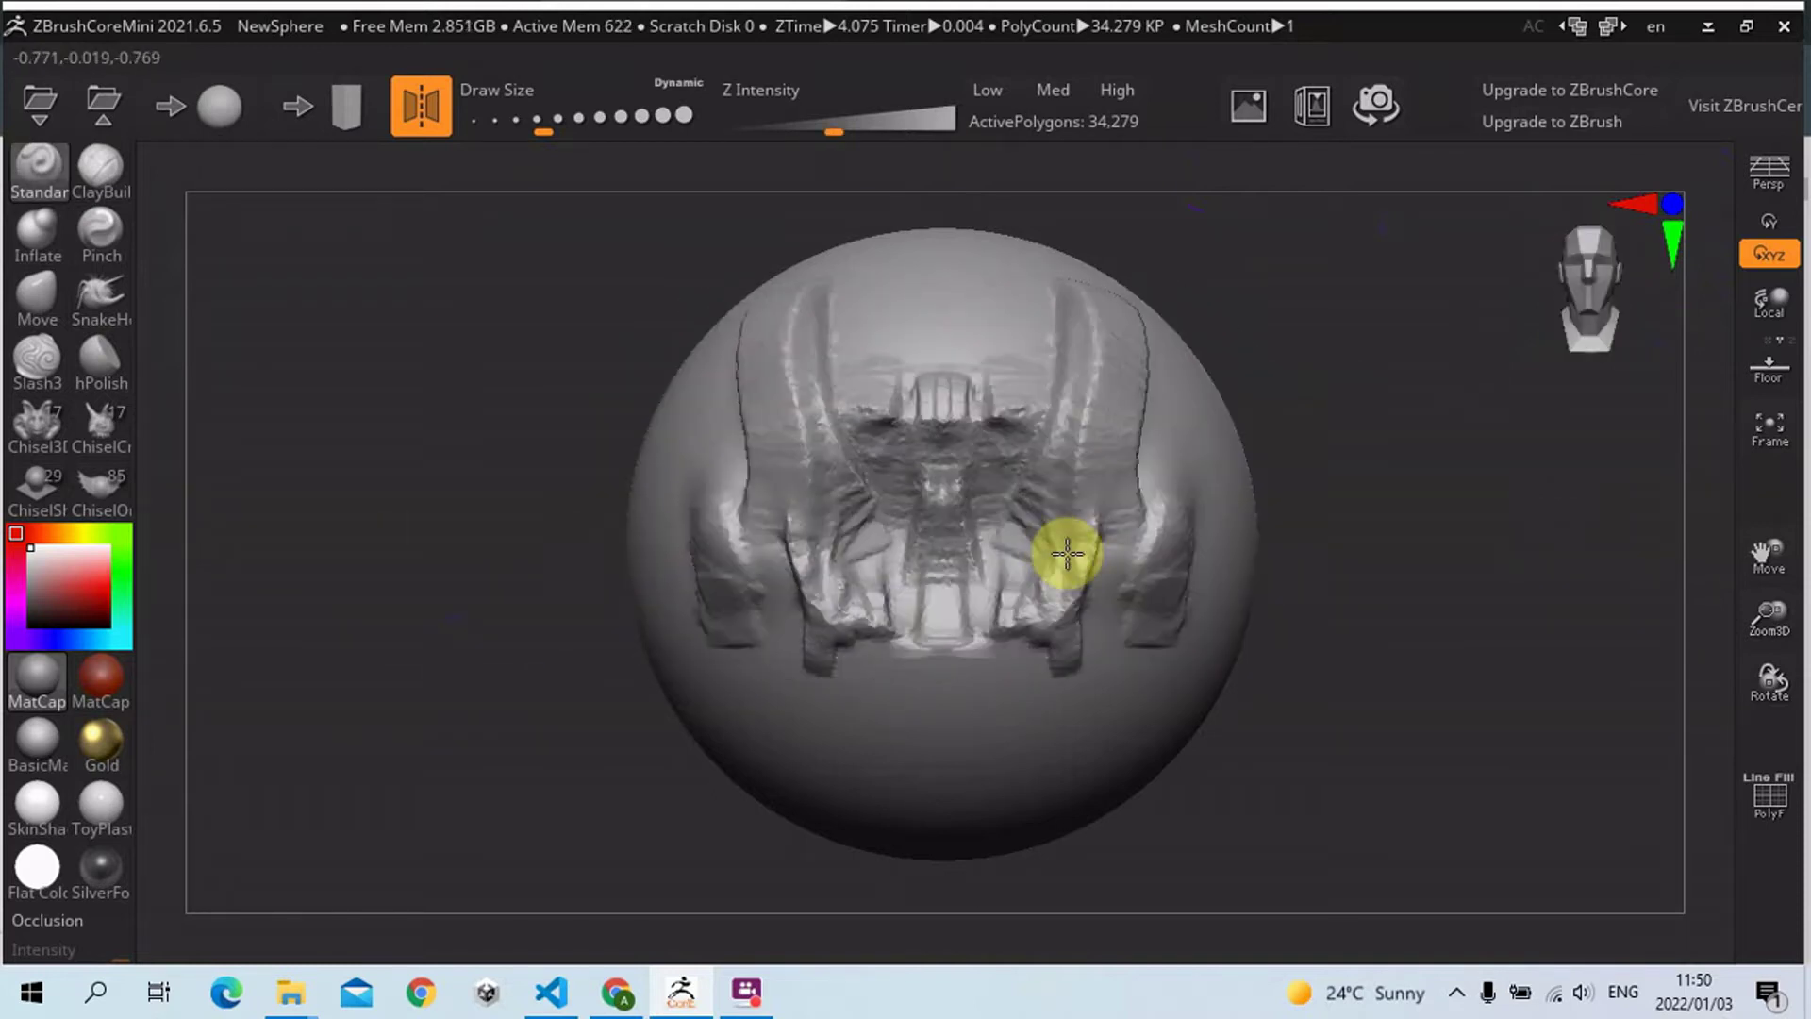
mouse_move(1001, 639)
shift+right_down()
mouse_move(1025, 414)
mouse_move(991, 683)
mouse_move(1059, 627)
mouse_move(1089, 387)
shift+right_up()
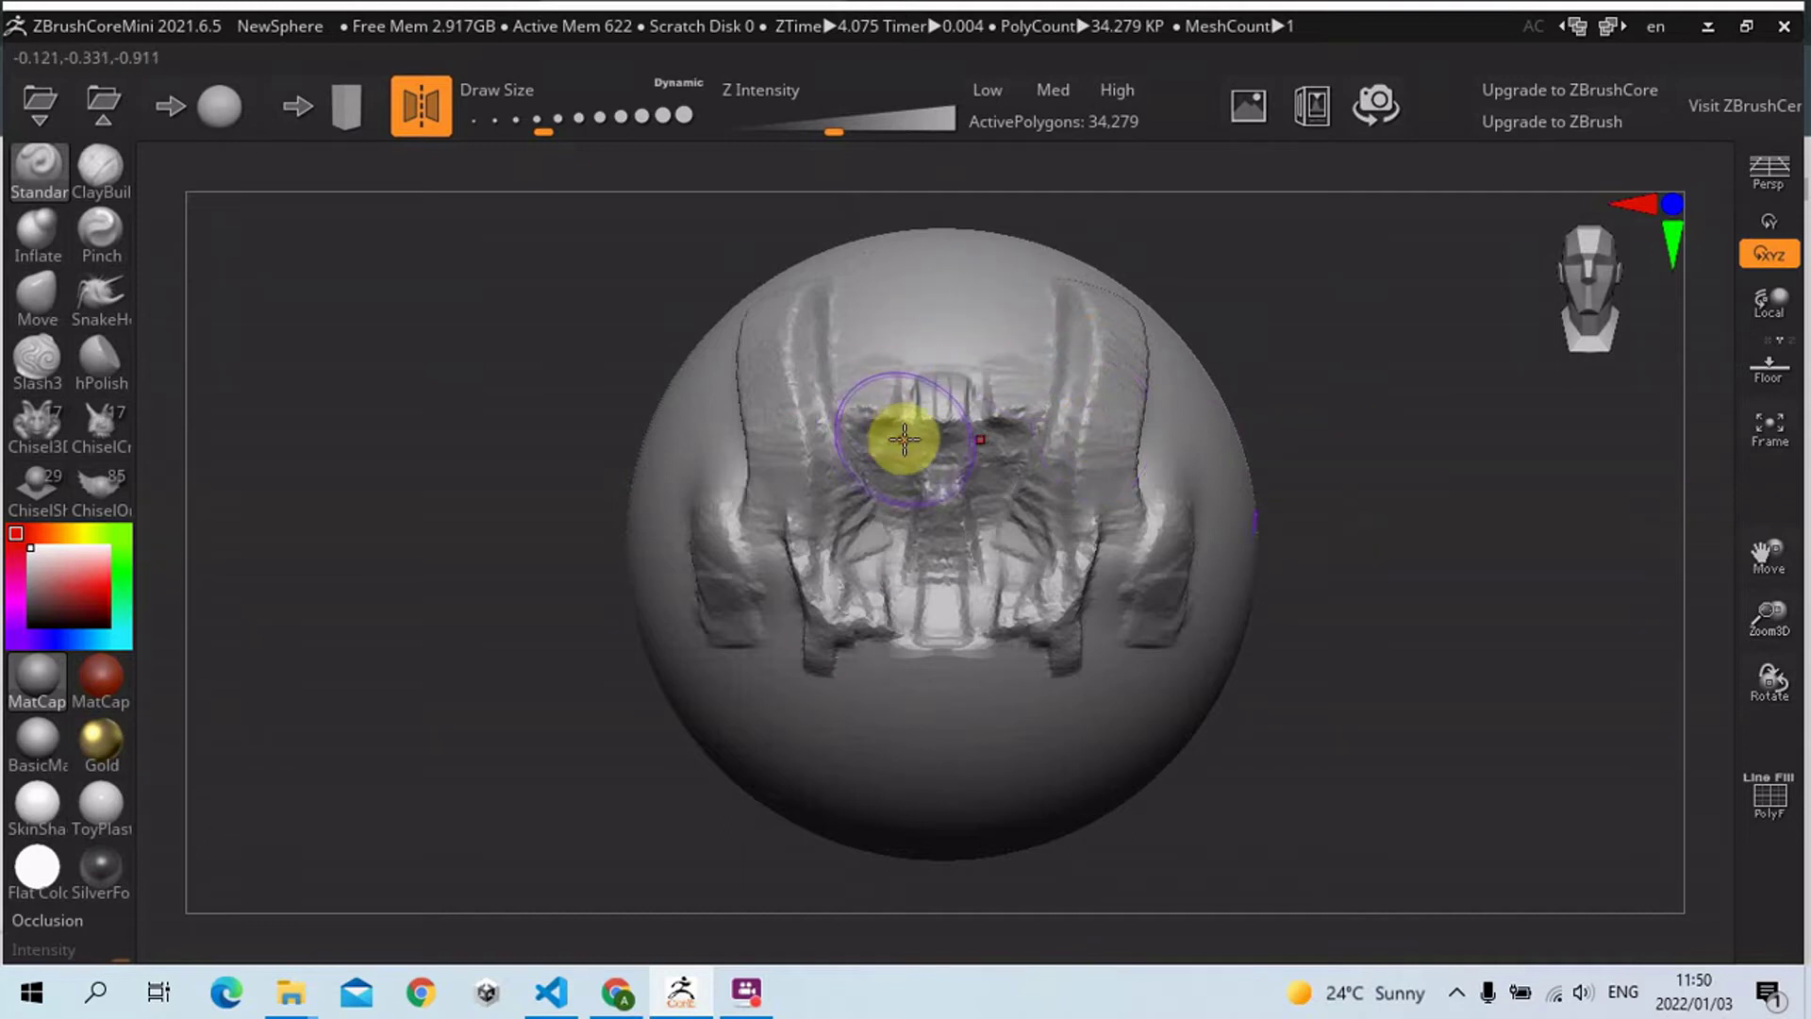
key(s)
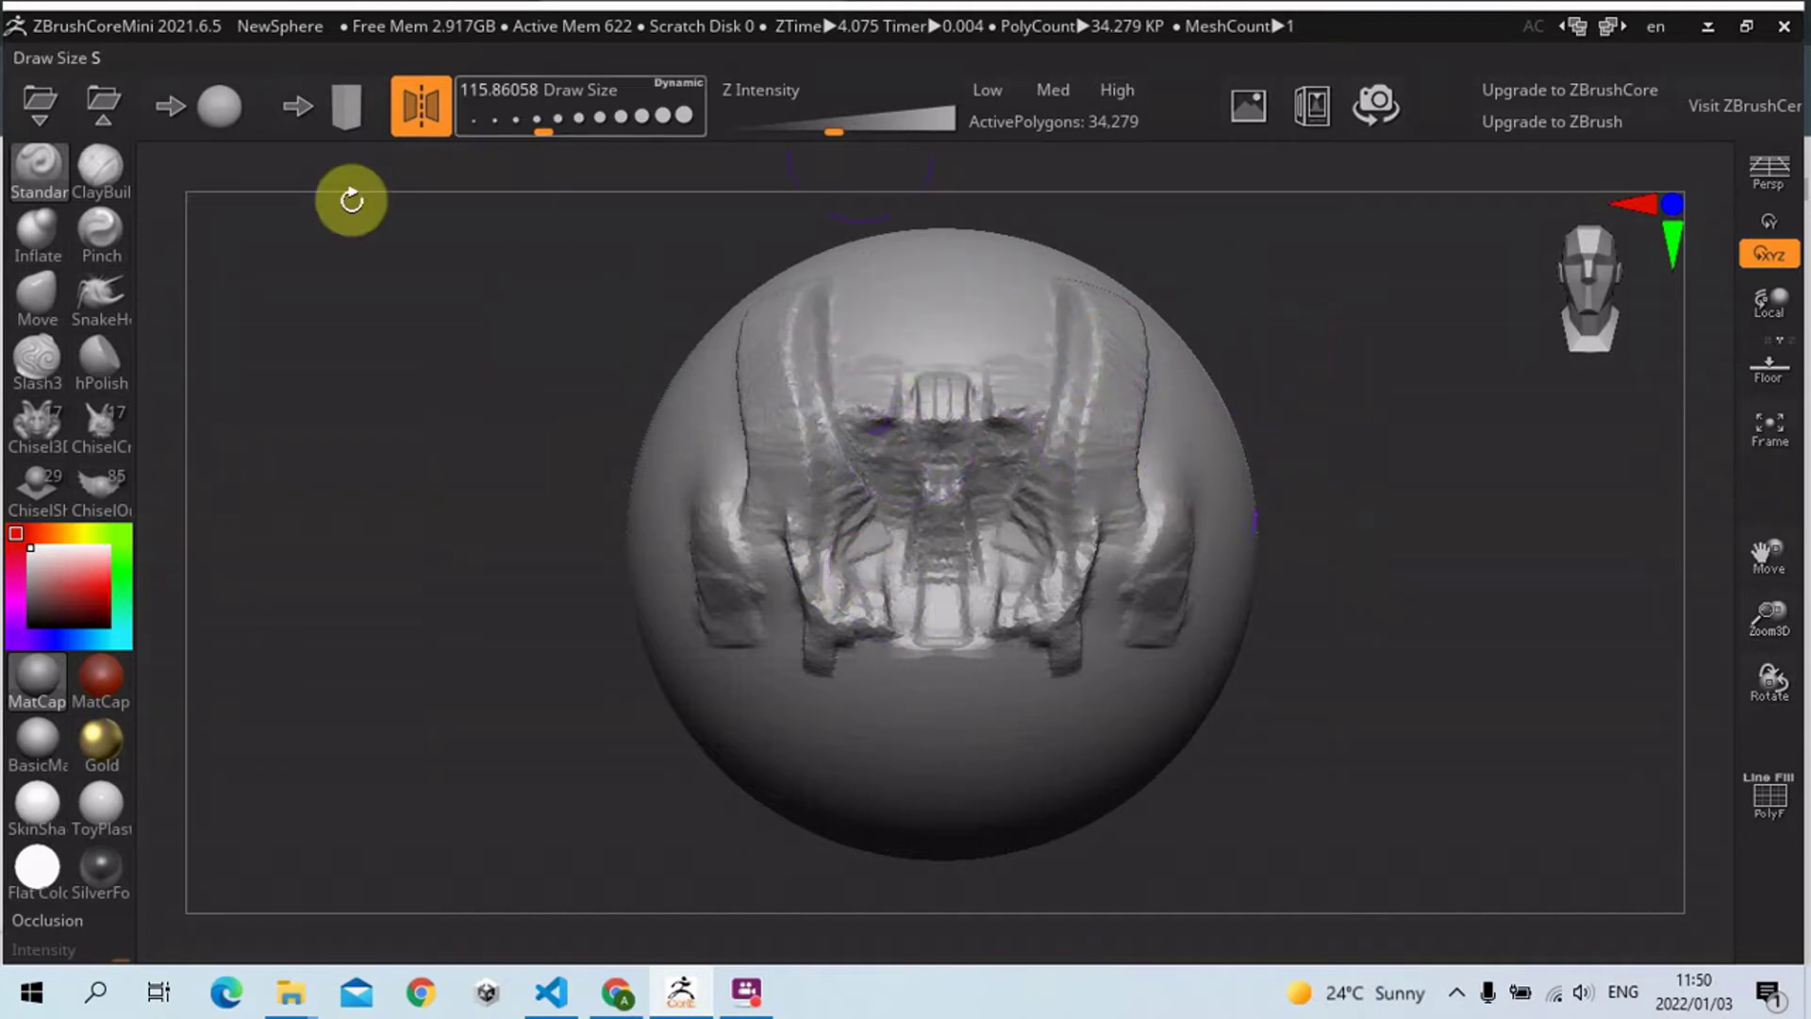
- Create a new sphere mesh for sculpting, discarding the unsaved changes to the current project
click(213, 100)
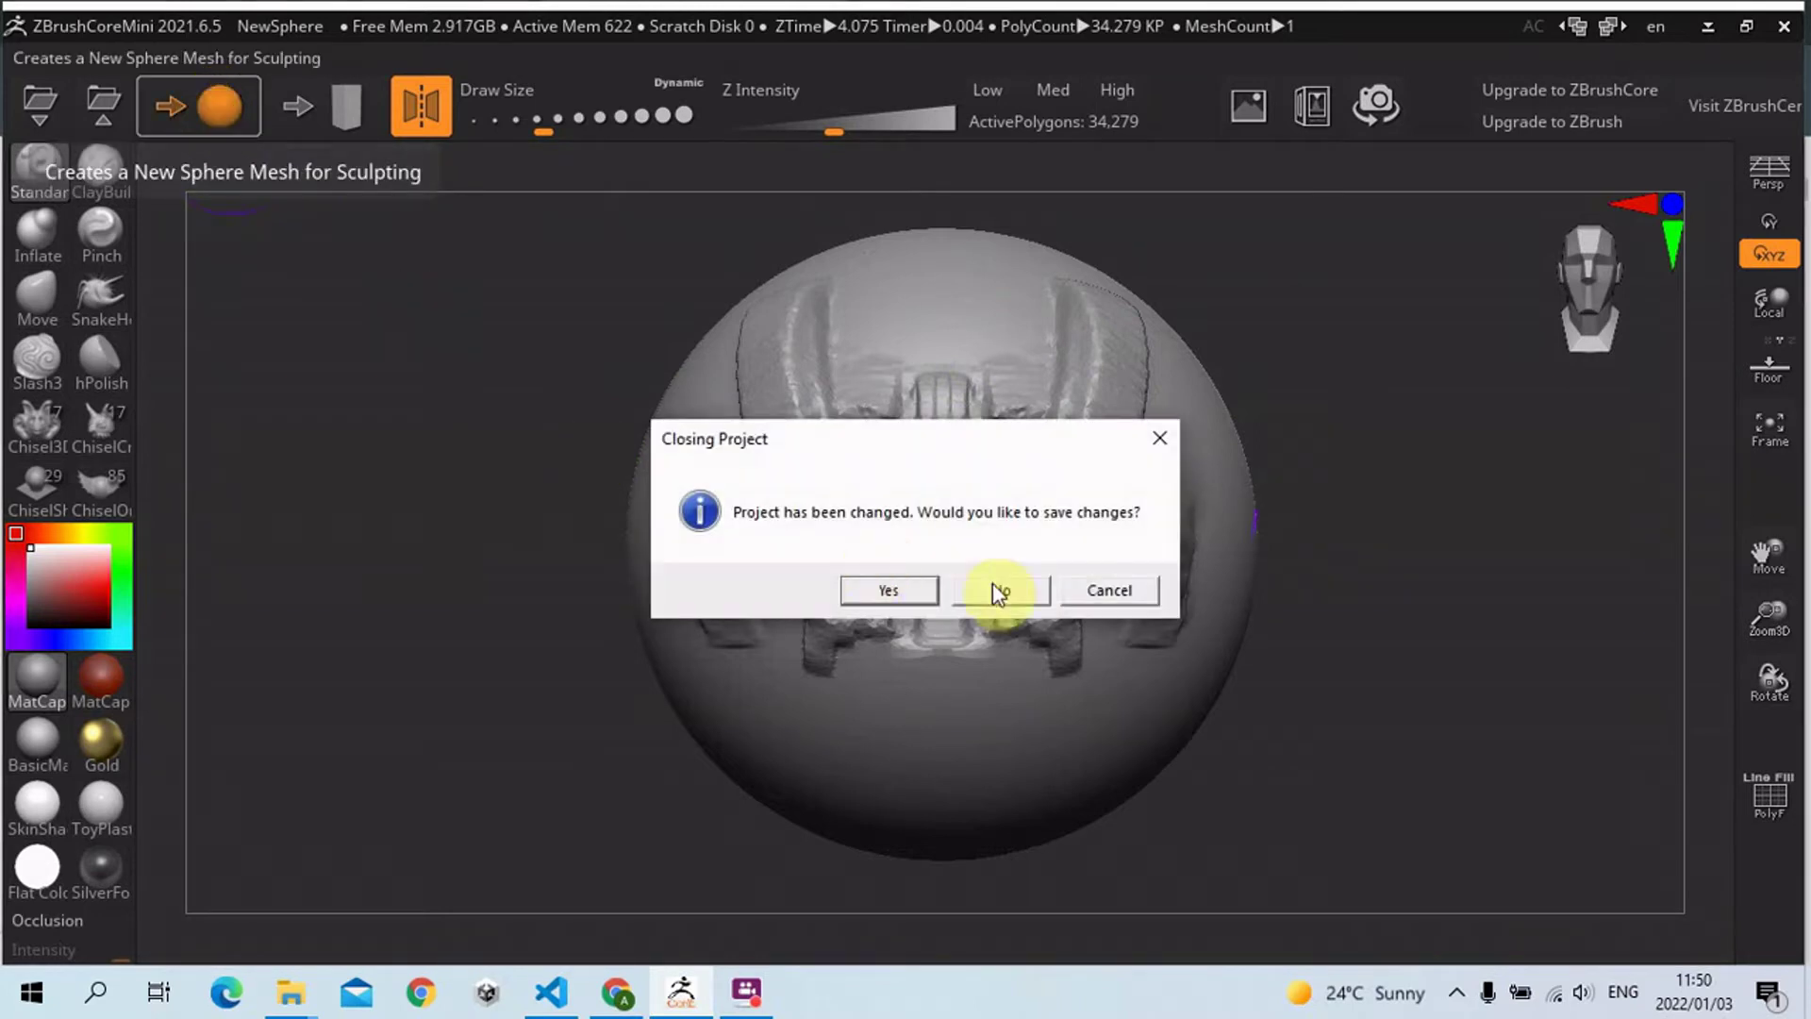
click(1024, 592)
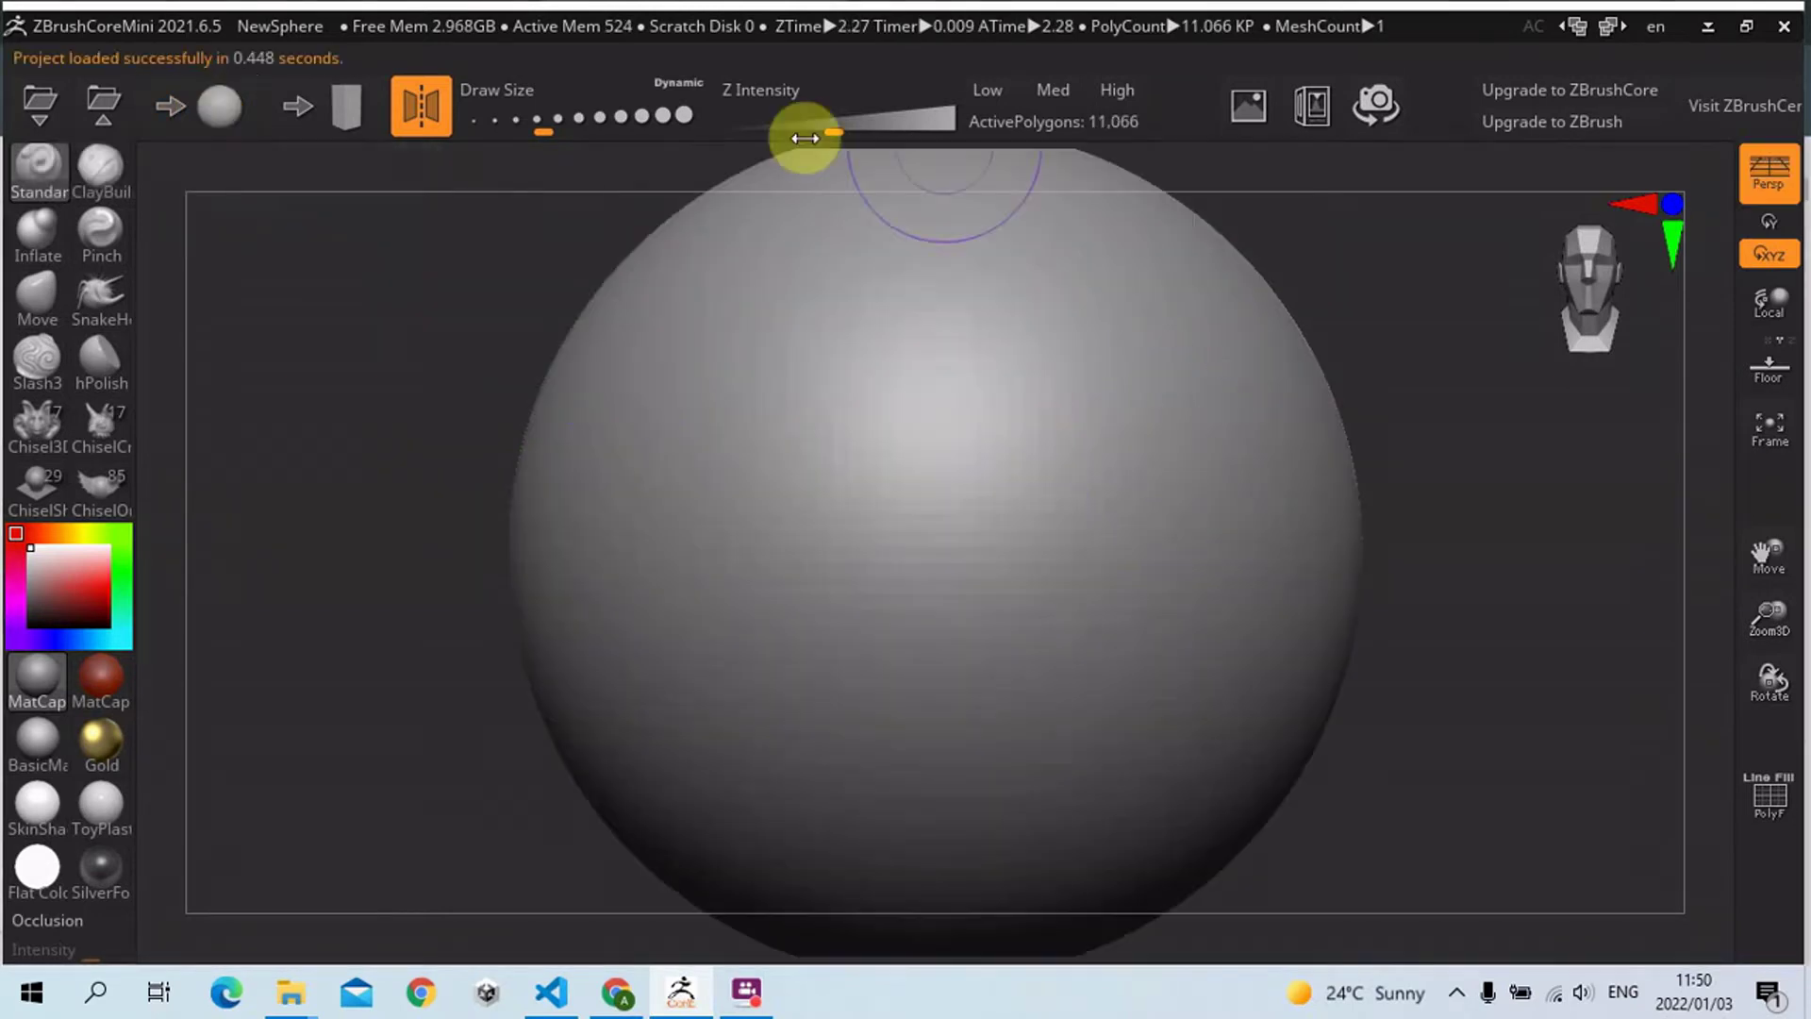
scroll(1026, 434, down, 1)
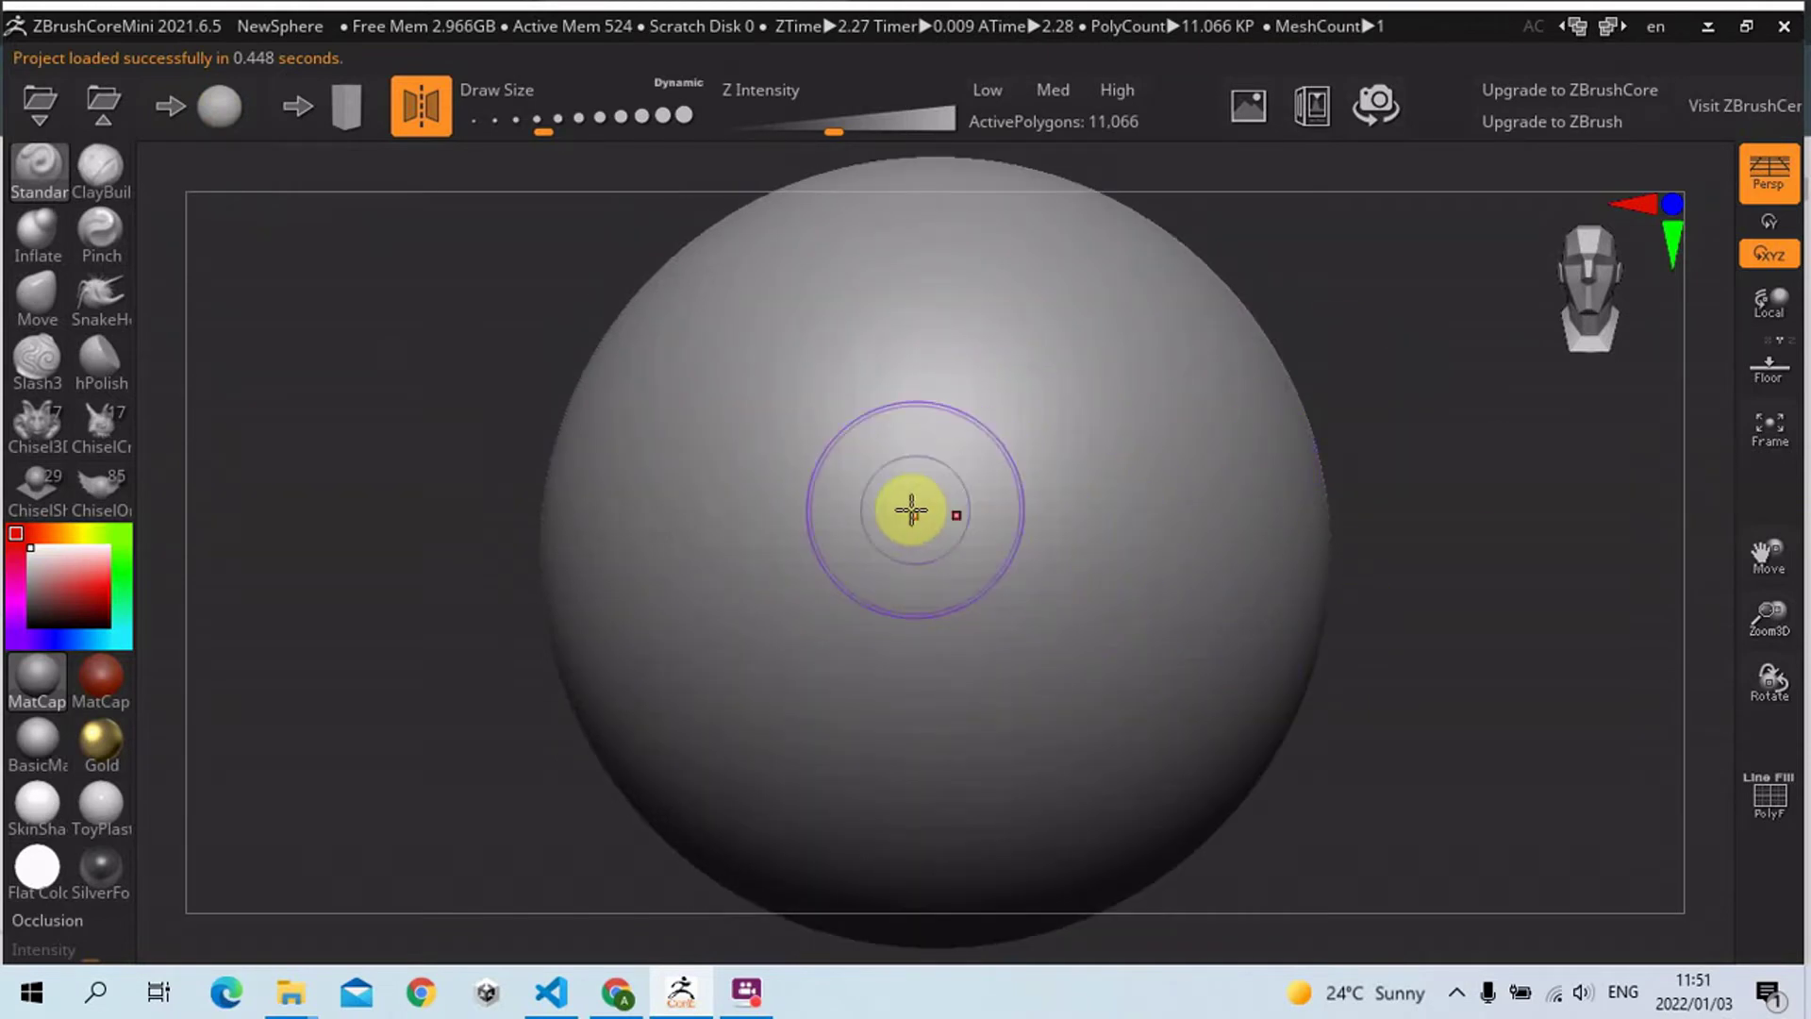
mouse_move(1058, 588)
alt+right_down()
mouse_move(1051, 506)
mouse_move(1003, 534)
mouse_move(842, 532)
alt+right_up()
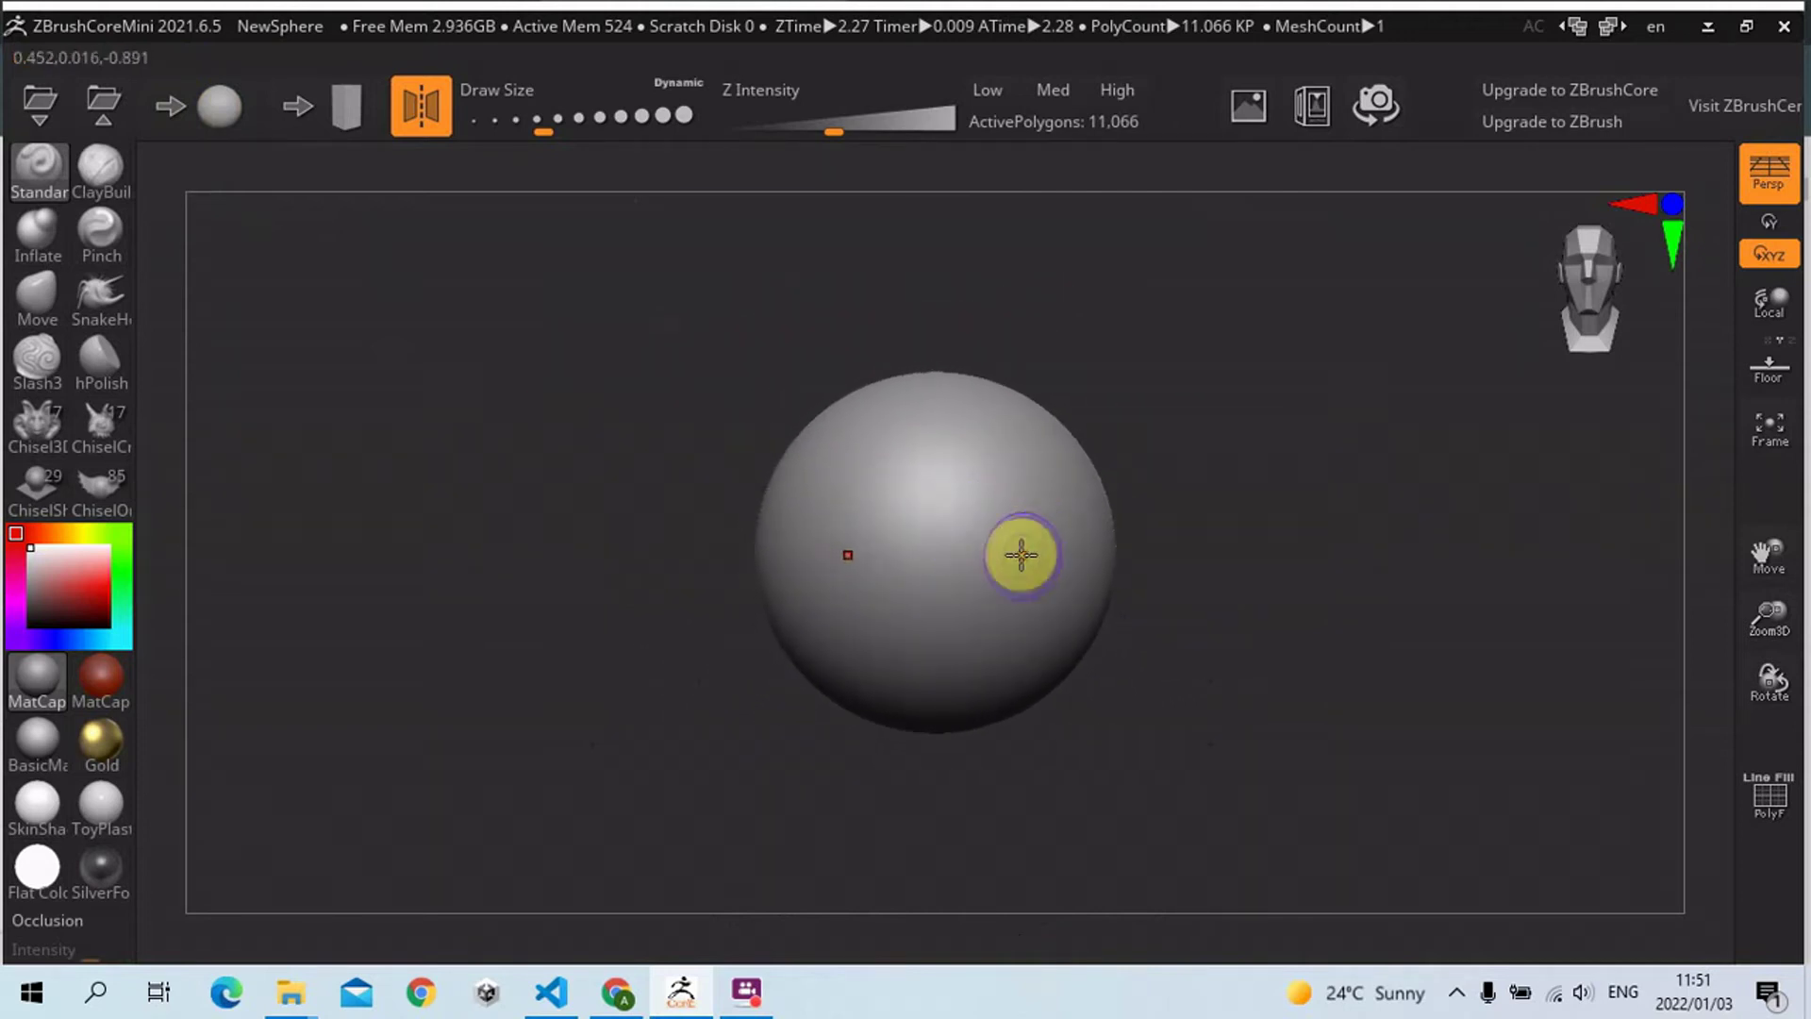
ctrl+right_drag(1021, 552, 1032, 577)
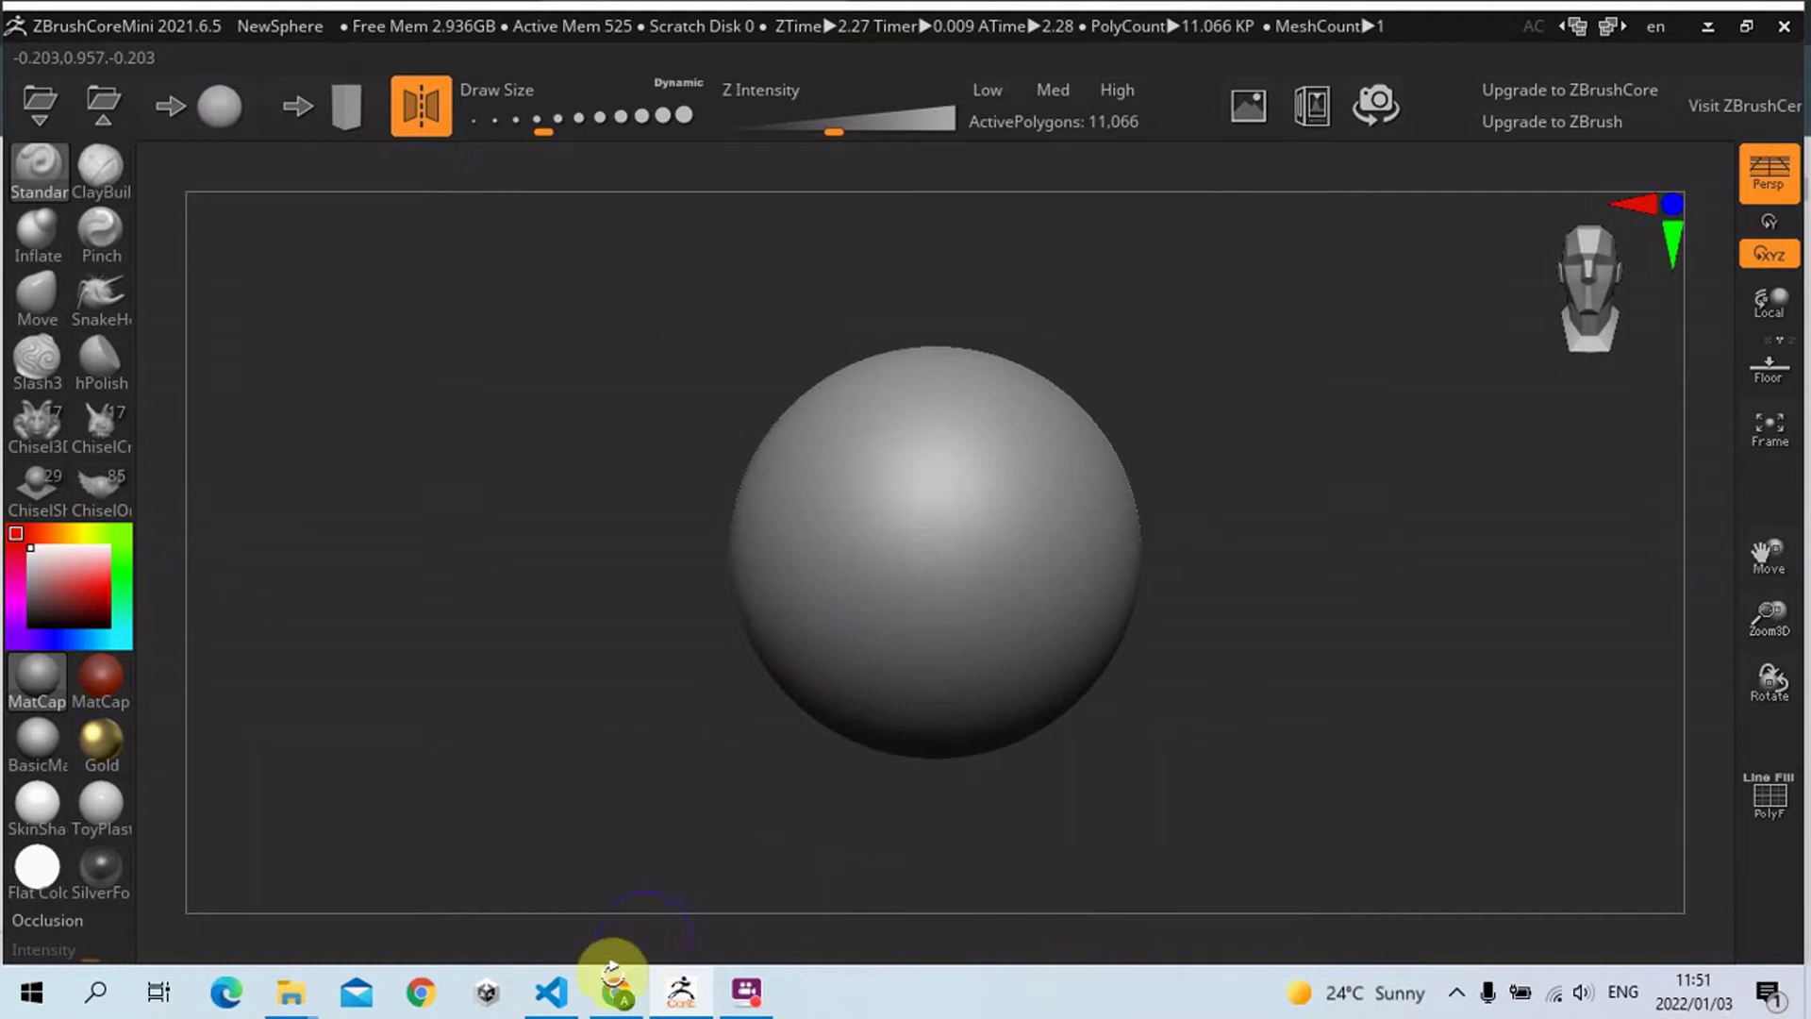
- Switch to Chrome and look through the Cranium (Skull) page at medical.saanatomy.com, down to its 3D interactive diagram
click(618, 995)
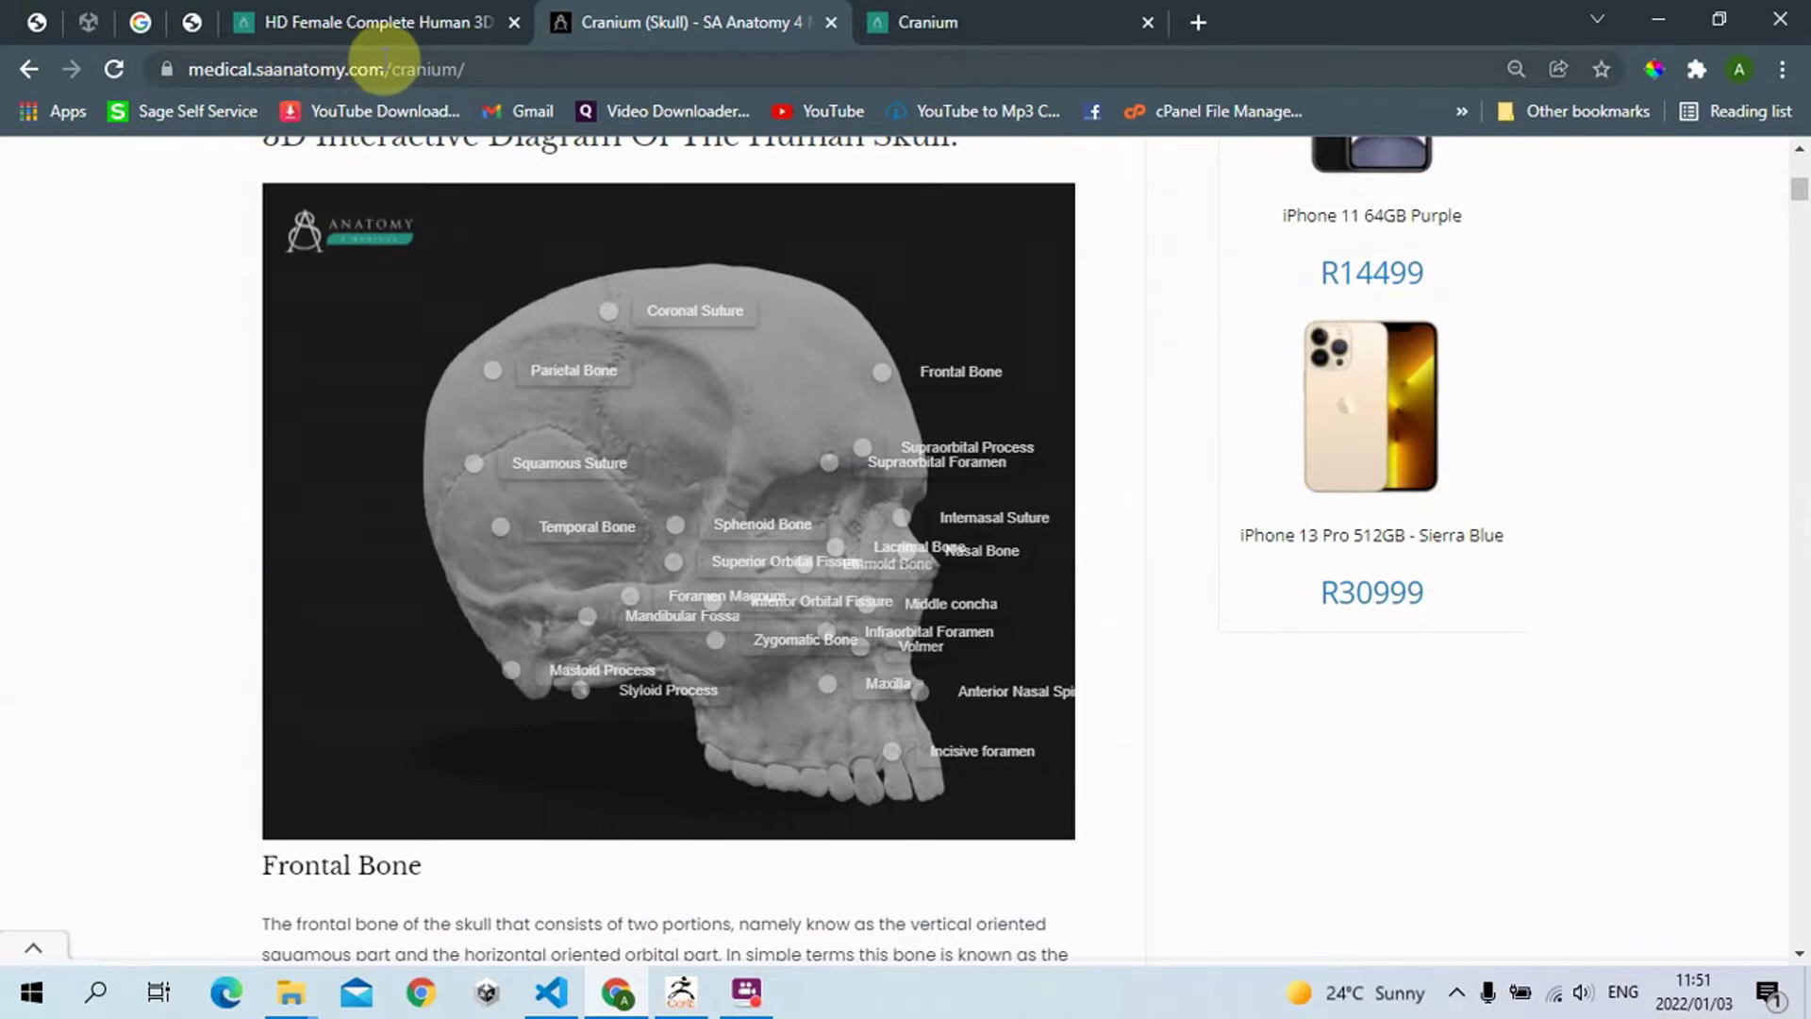
click(492, 62)
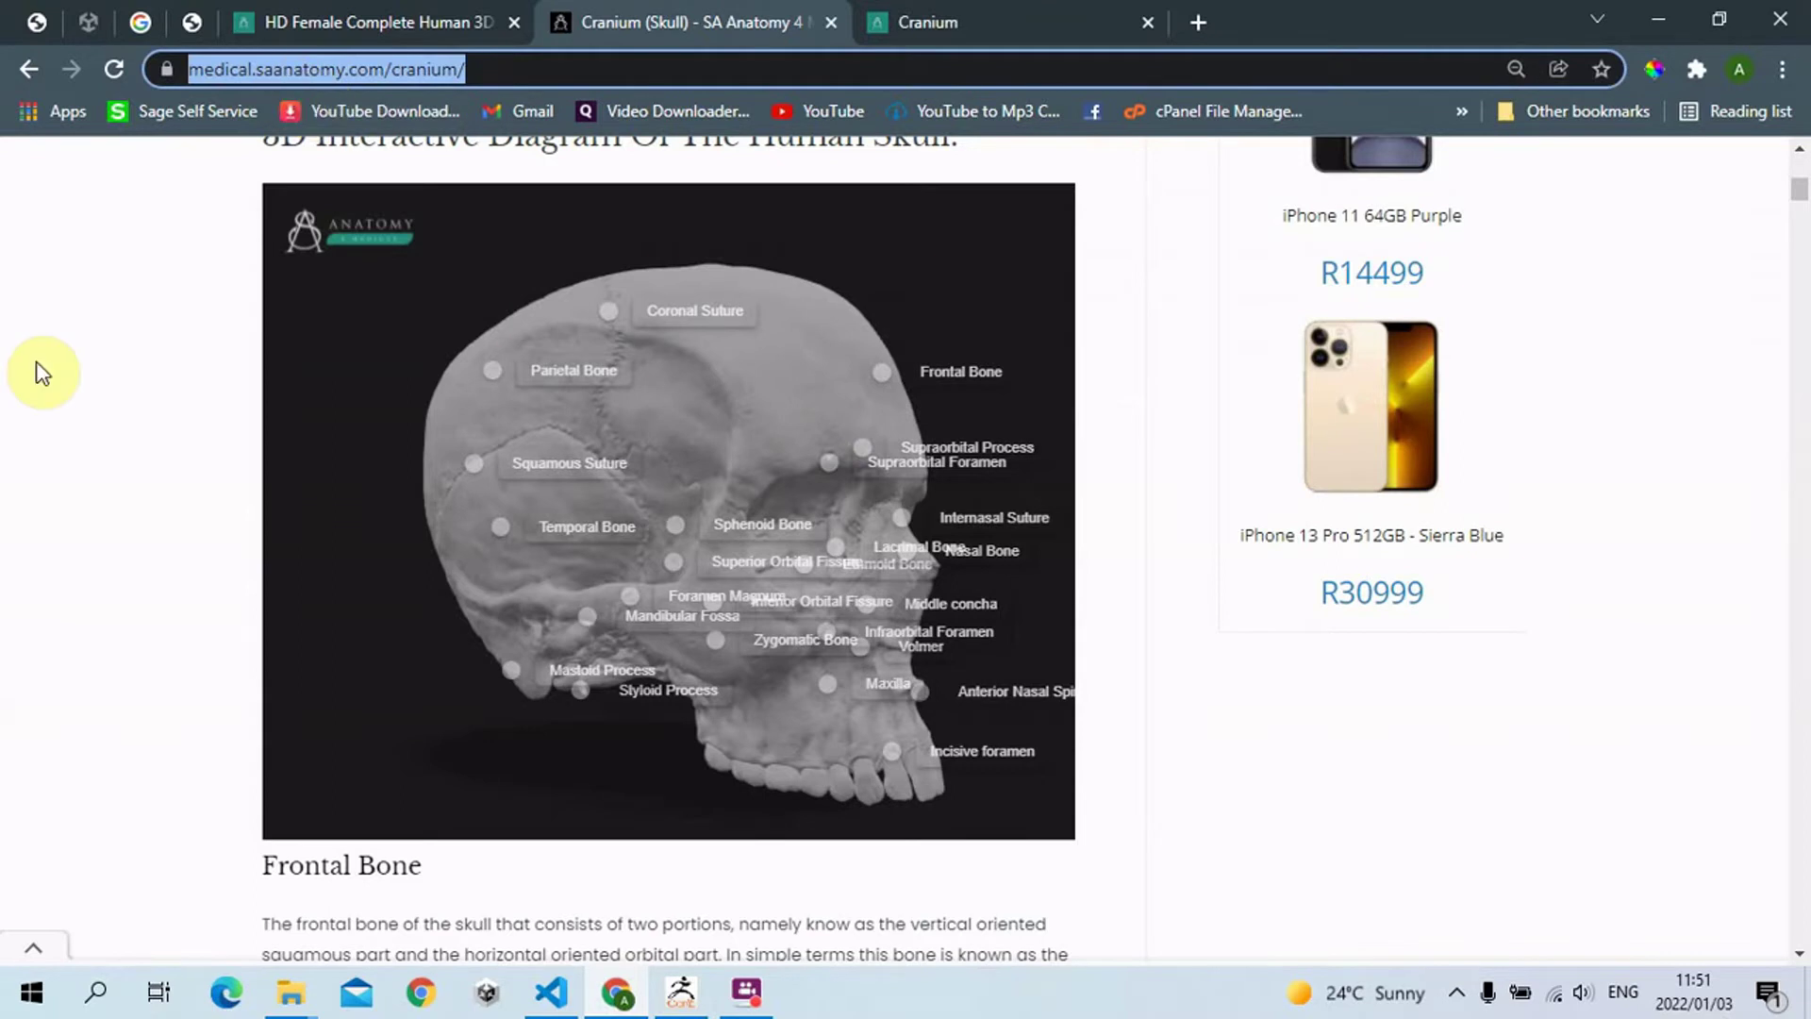
click(123, 363)
scroll(177, 478, up, 8)
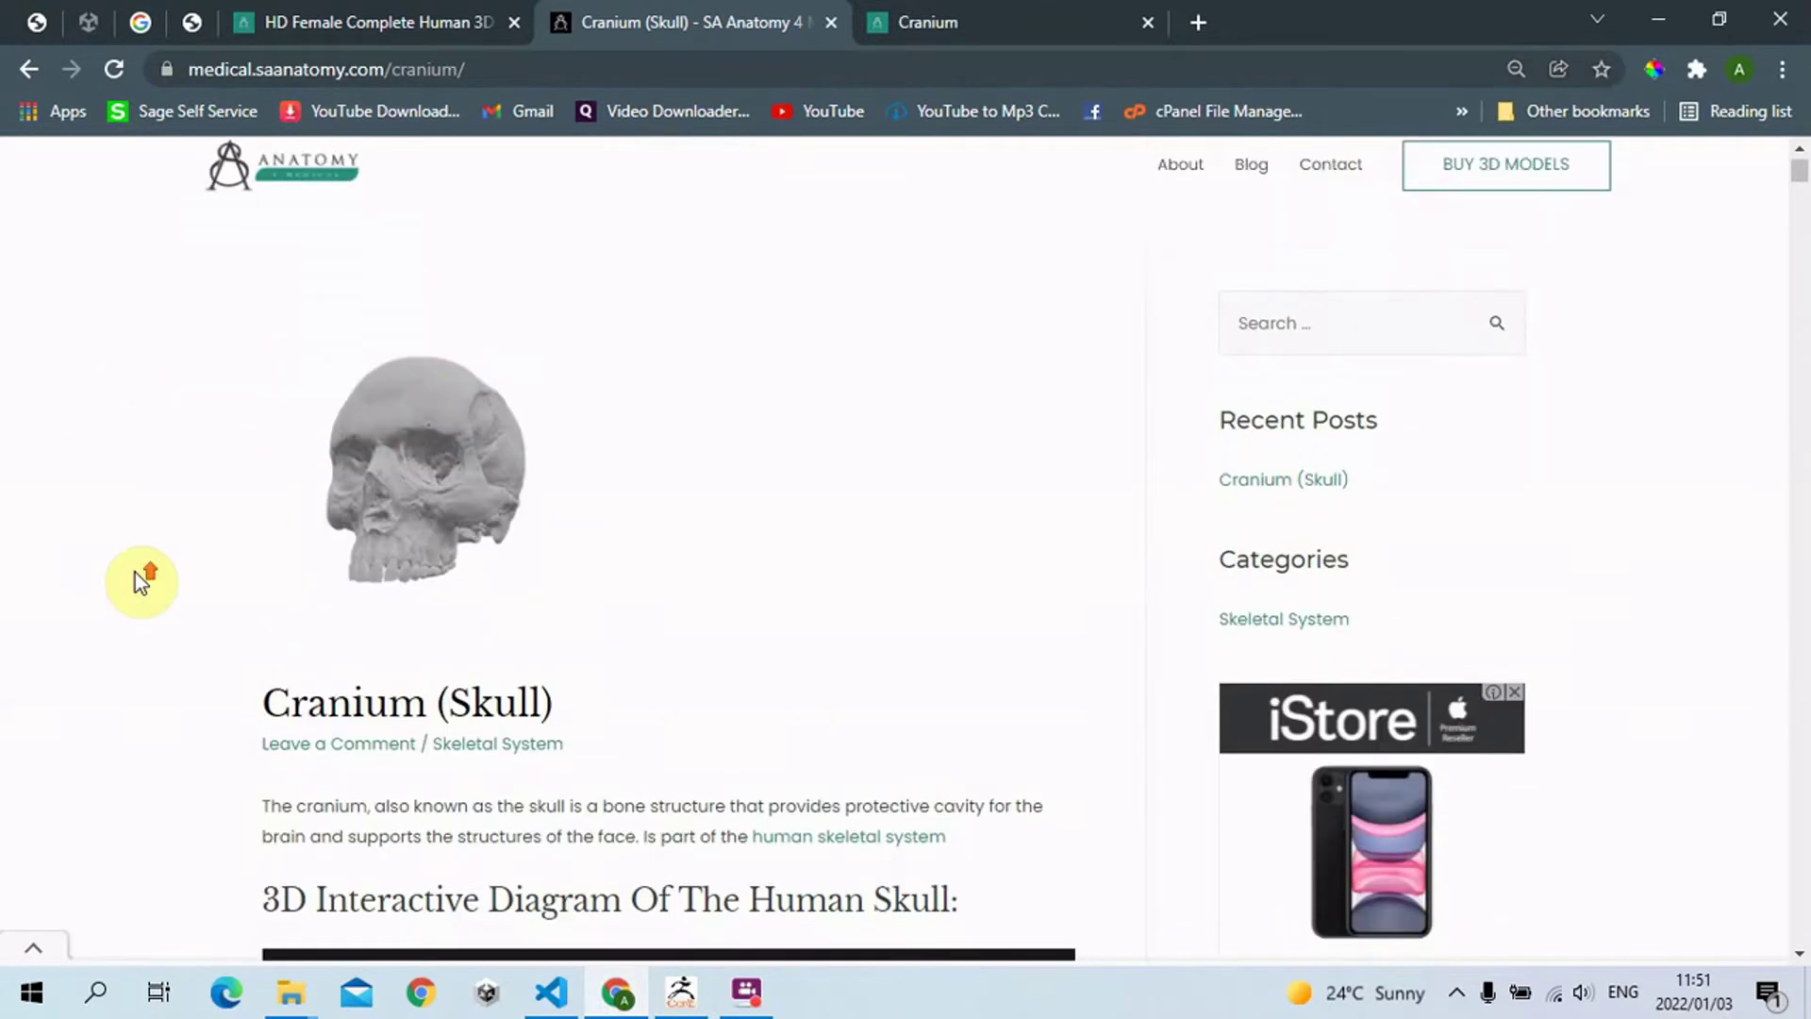
scroll(142, 580, up, 1)
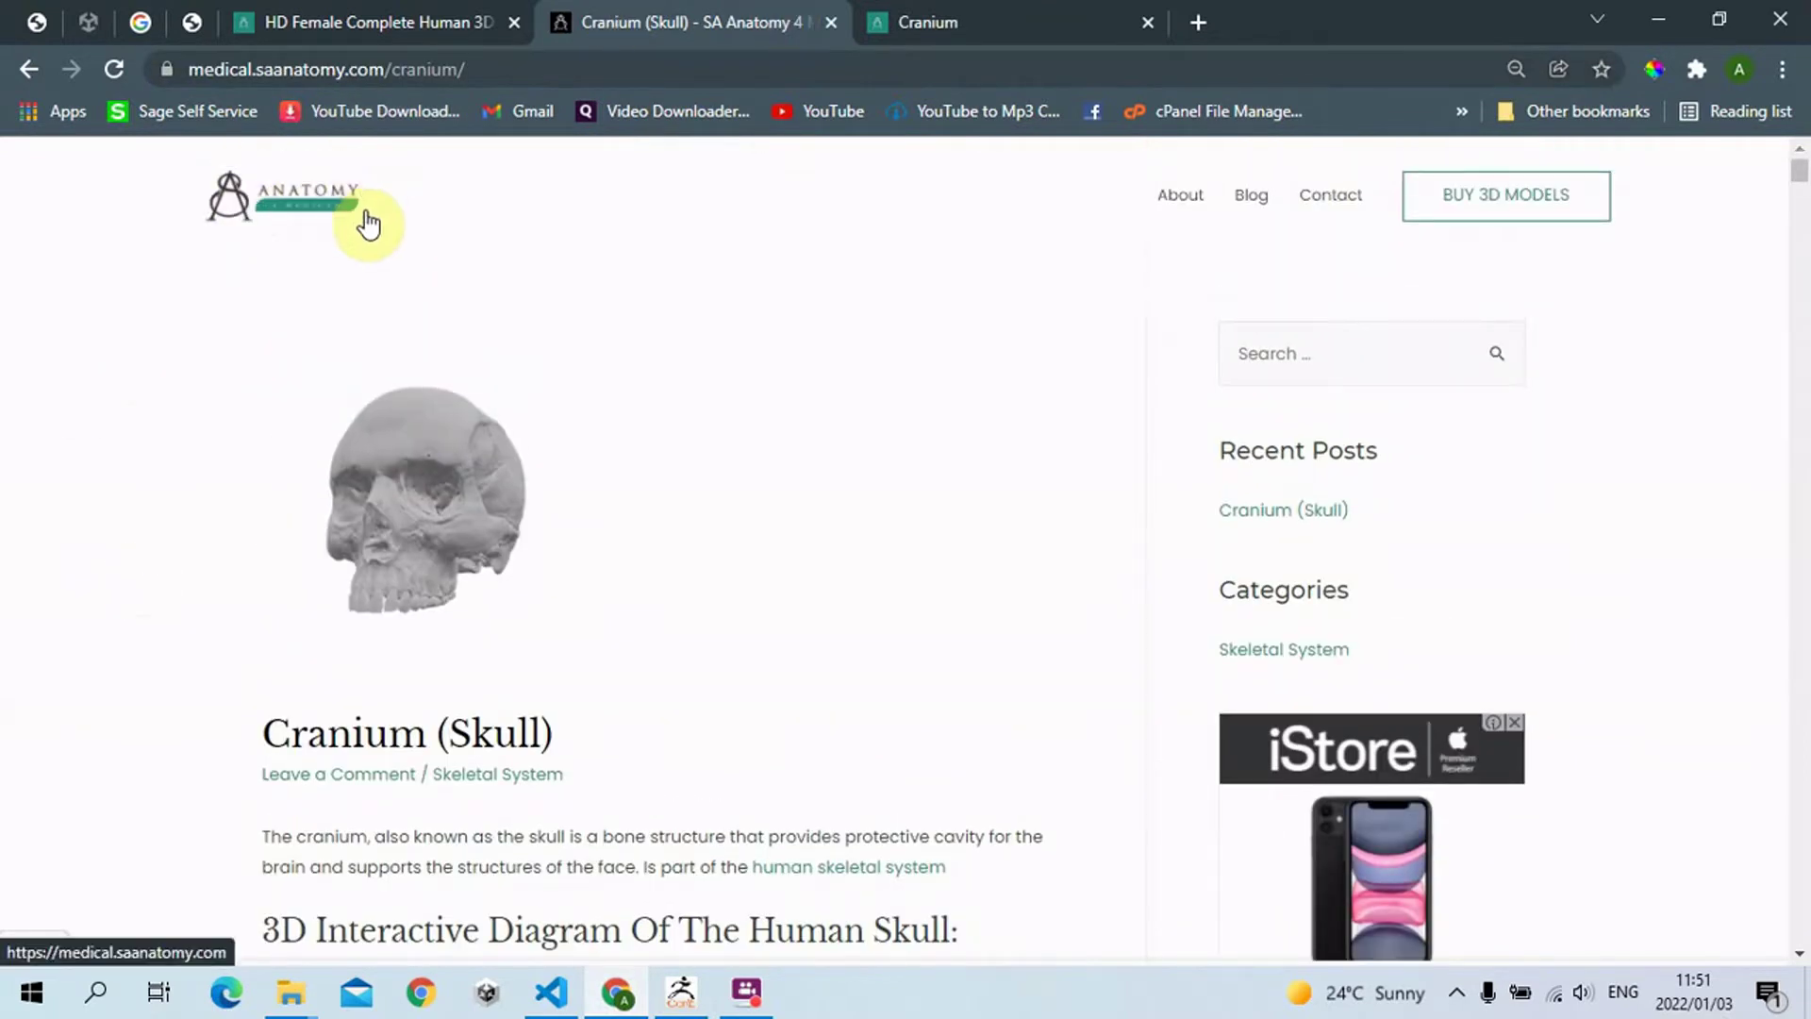
scroll(429, 521, down, 1)
scroll(432, 525, down, 4)
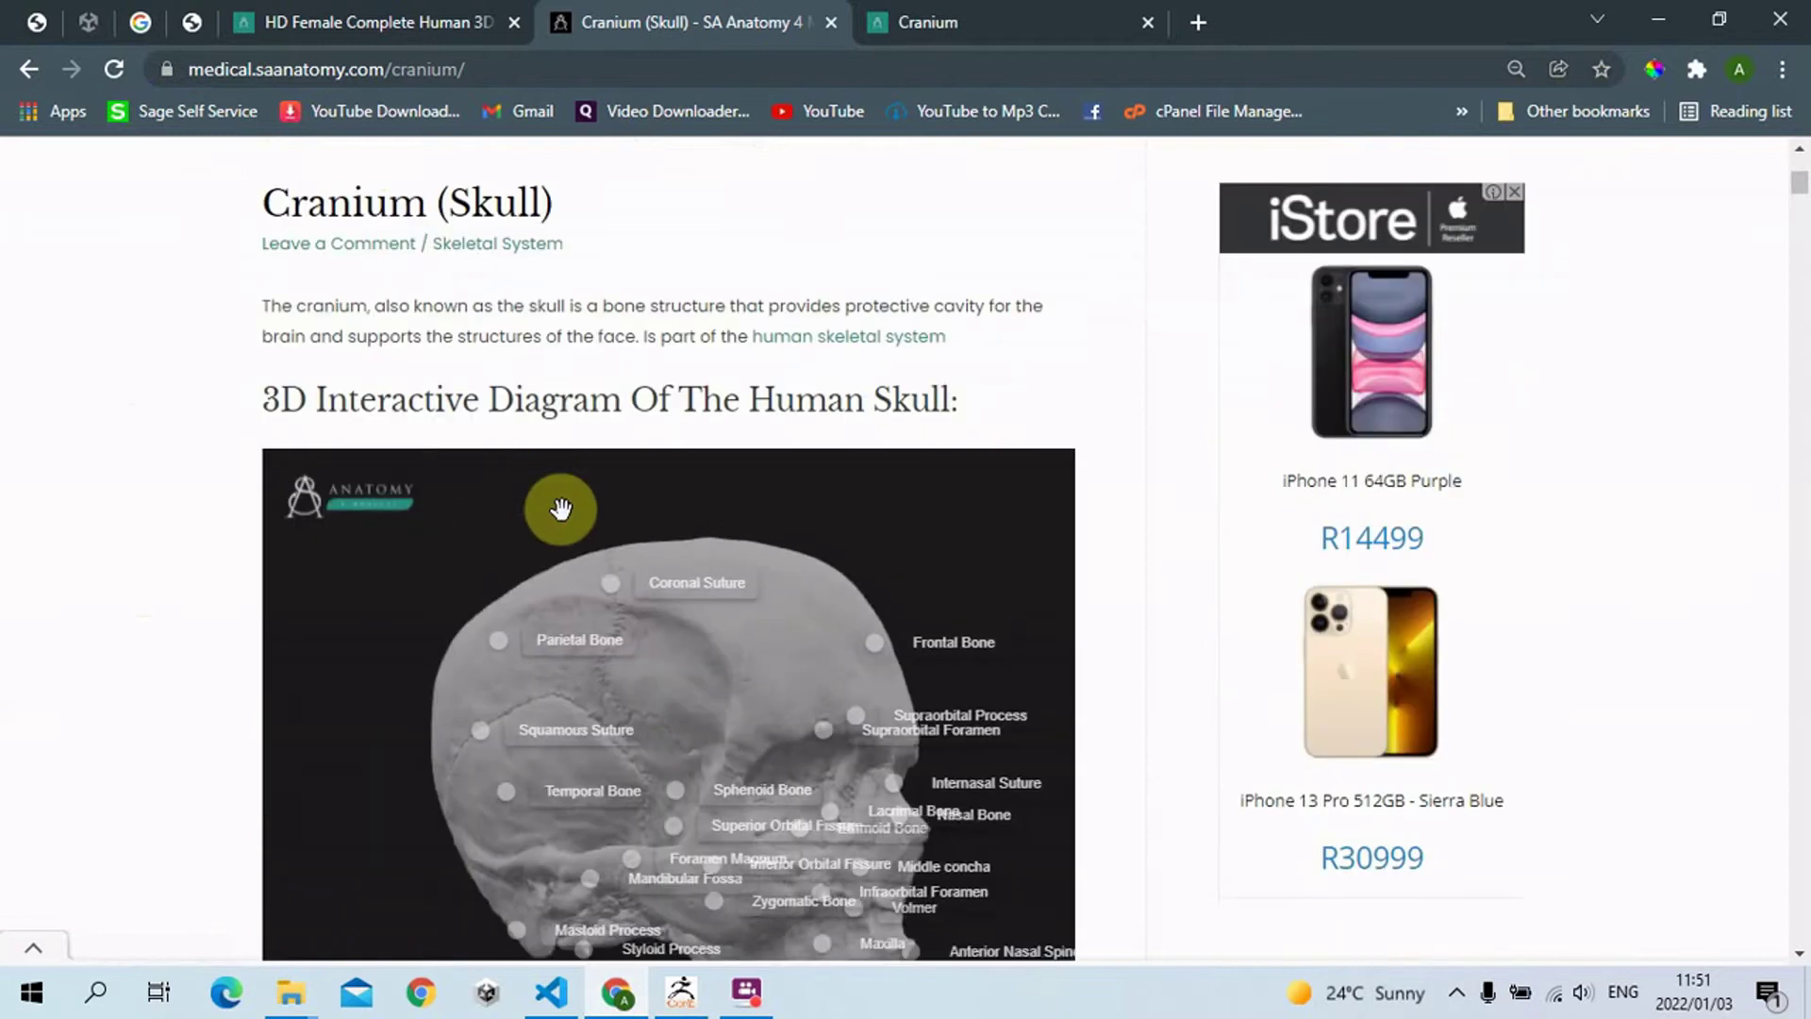
click(201, 428)
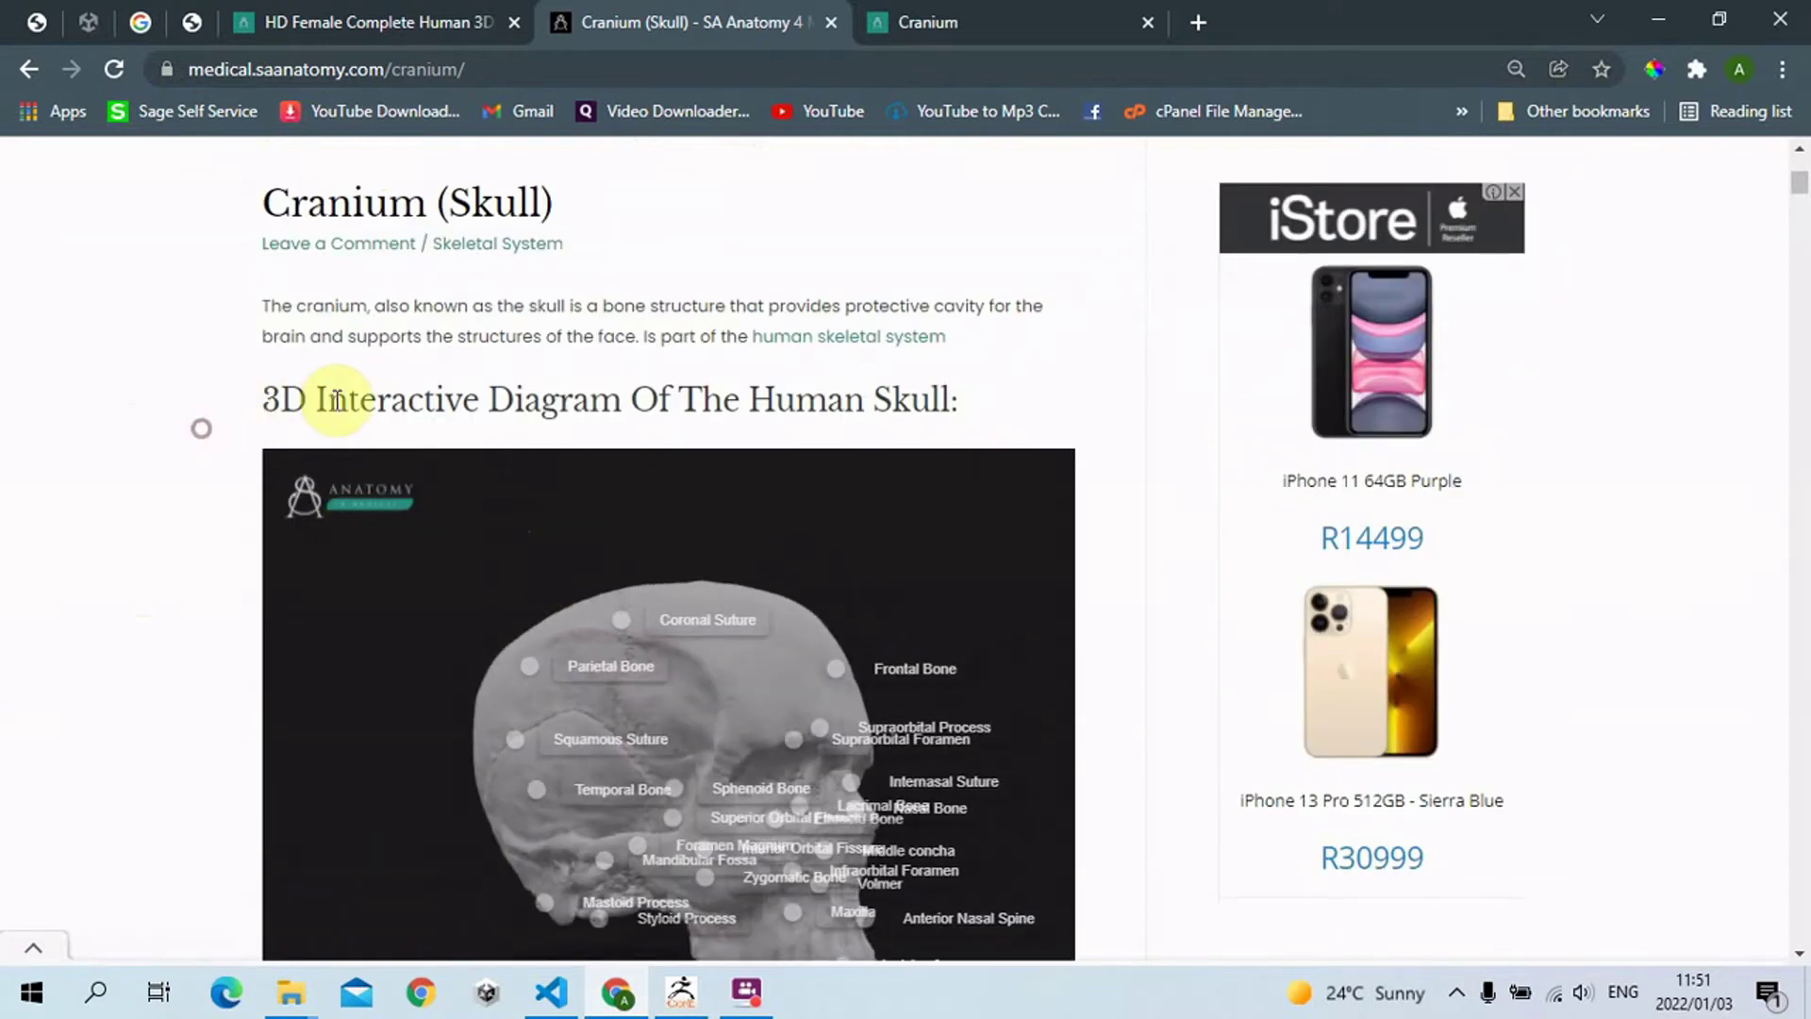
- Rotate the interactive skull diagram on the Cranium (Skull) page to examine both sides of the skull
drag(837, 538, 606, 545)
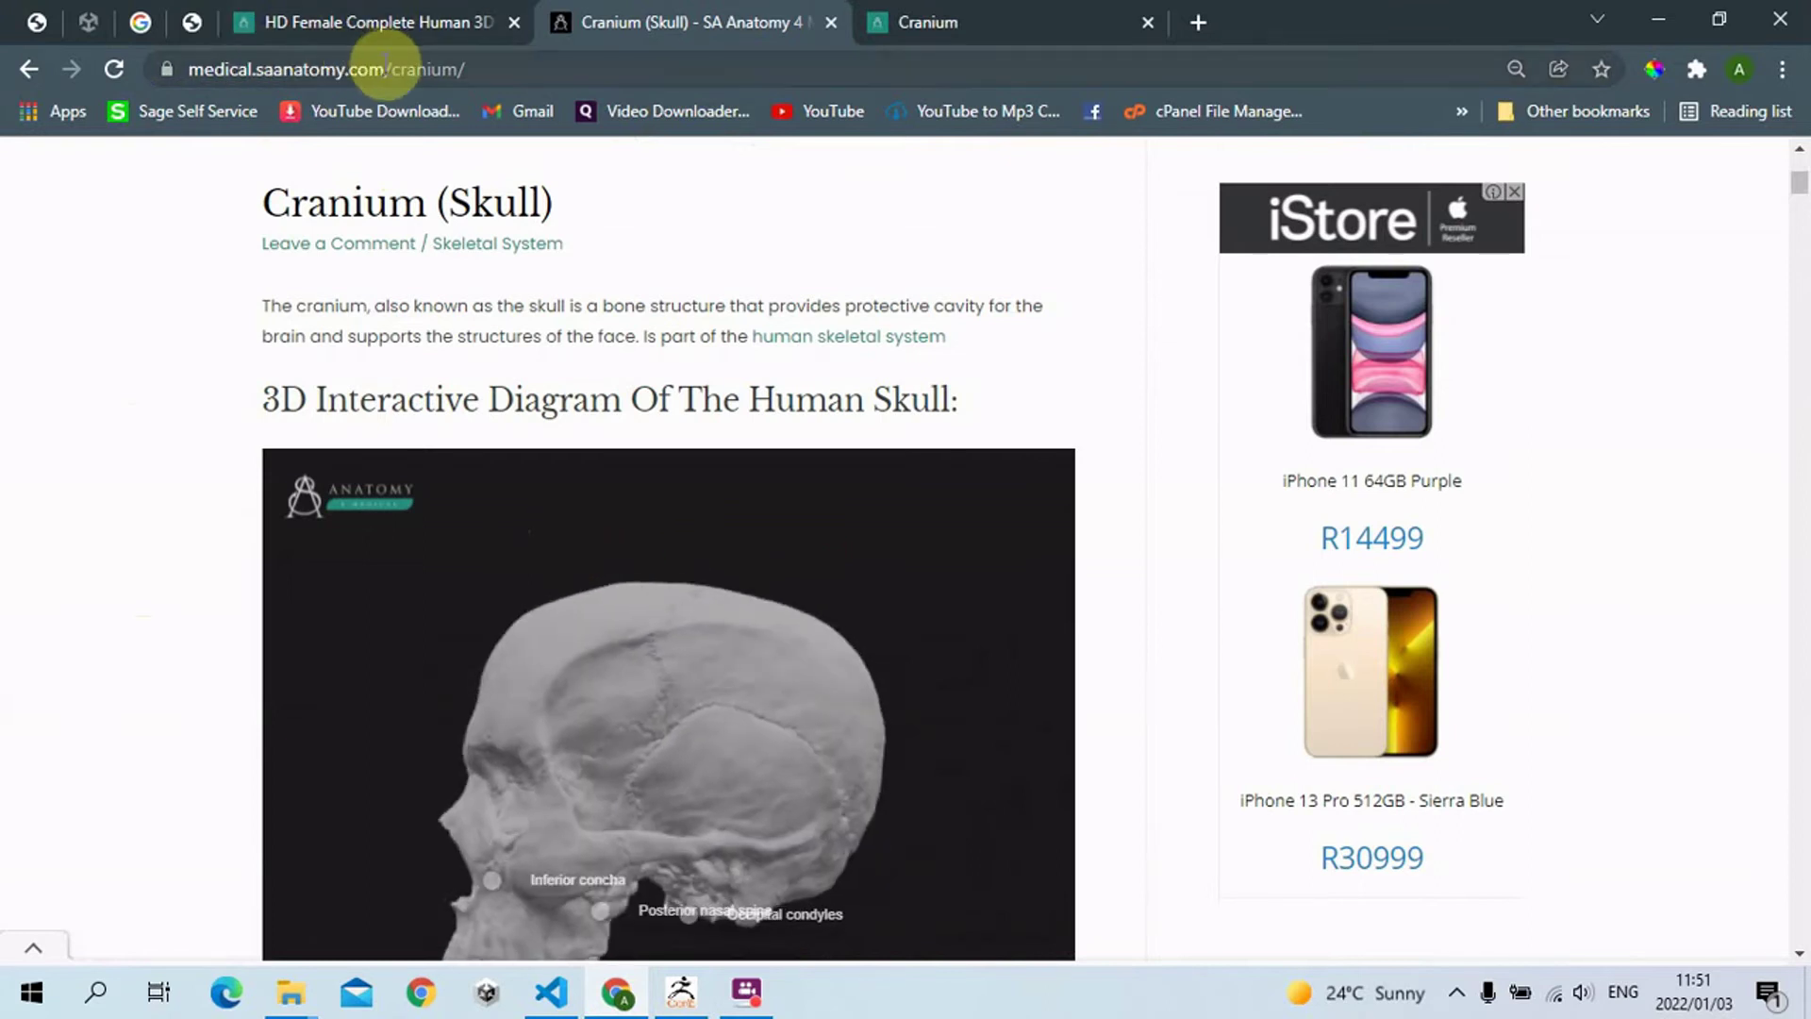
drag(384, 68, 293, 71)
drag(510, 557, 783, 672)
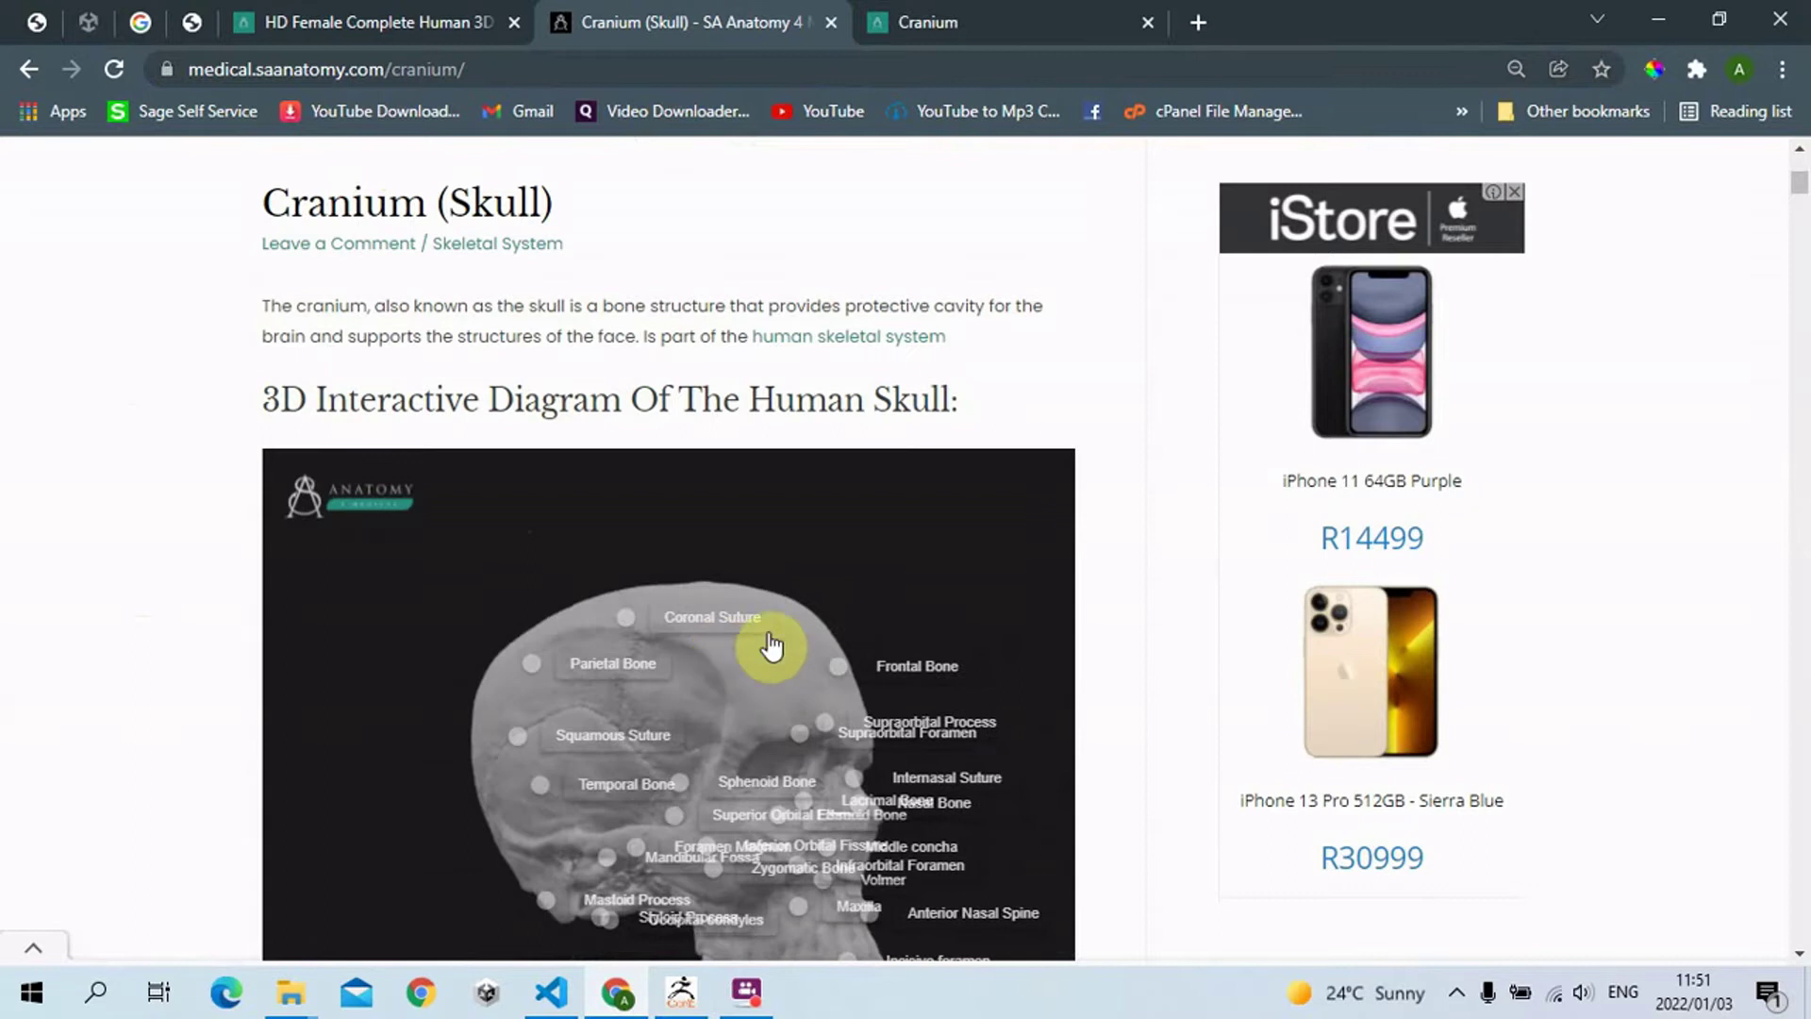
scroll(1175, 646, down, 3)
drag(698, 368, 818, 421)
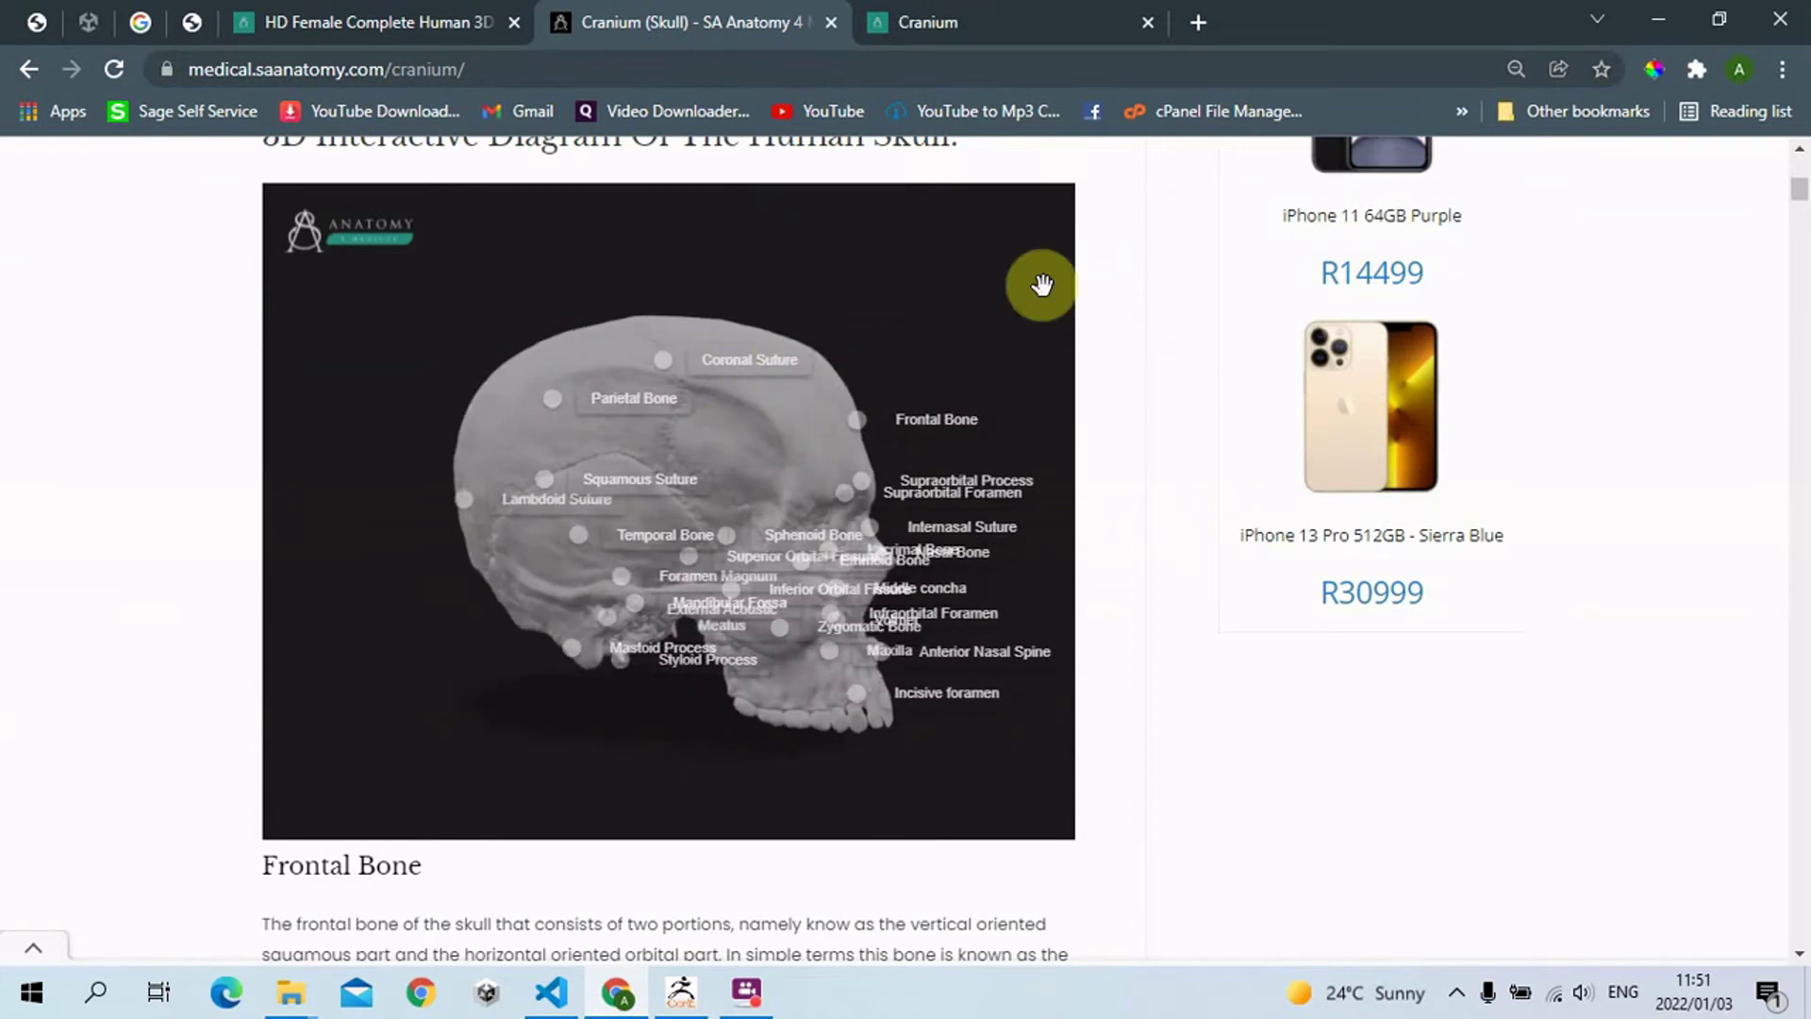
- Open the full-page Cranium viewer in the other browser tab and study the skull's shape in side and front views
click(1010, 23)
drag(1150, 364, 1011, 453)
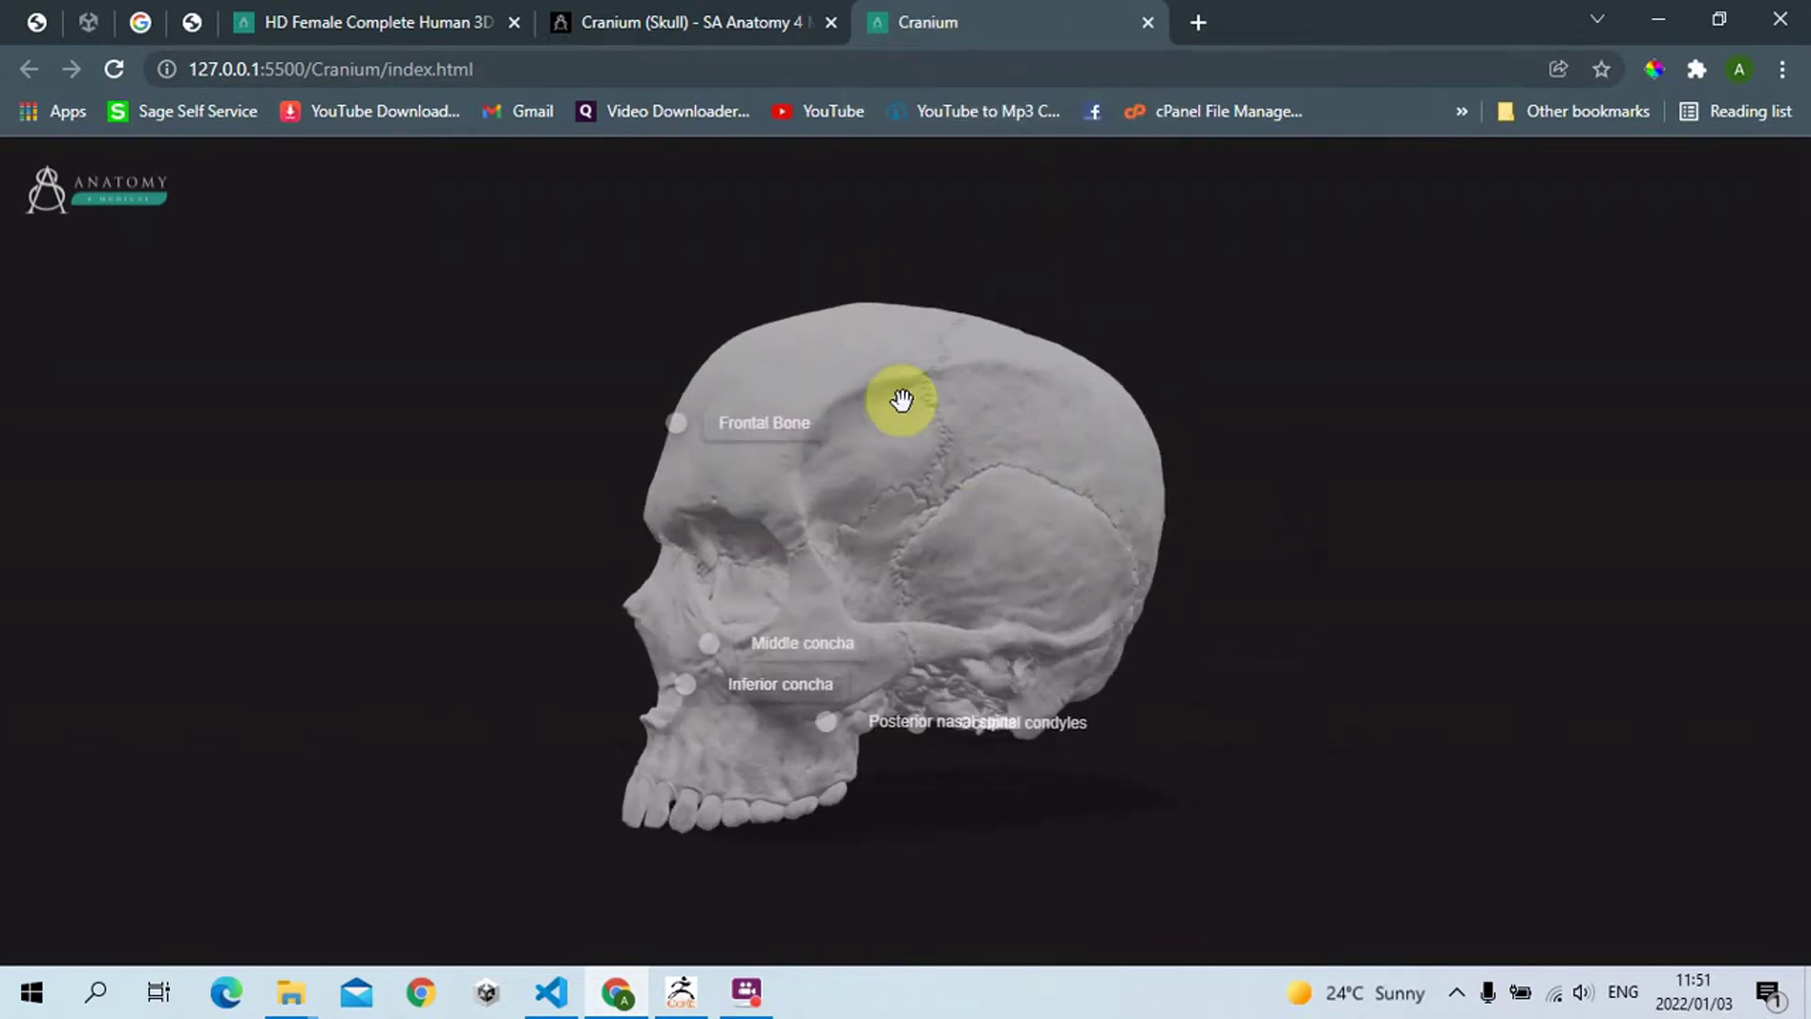
drag(963, 416, 1093, 276)
drag(711, 210, 741, 426)
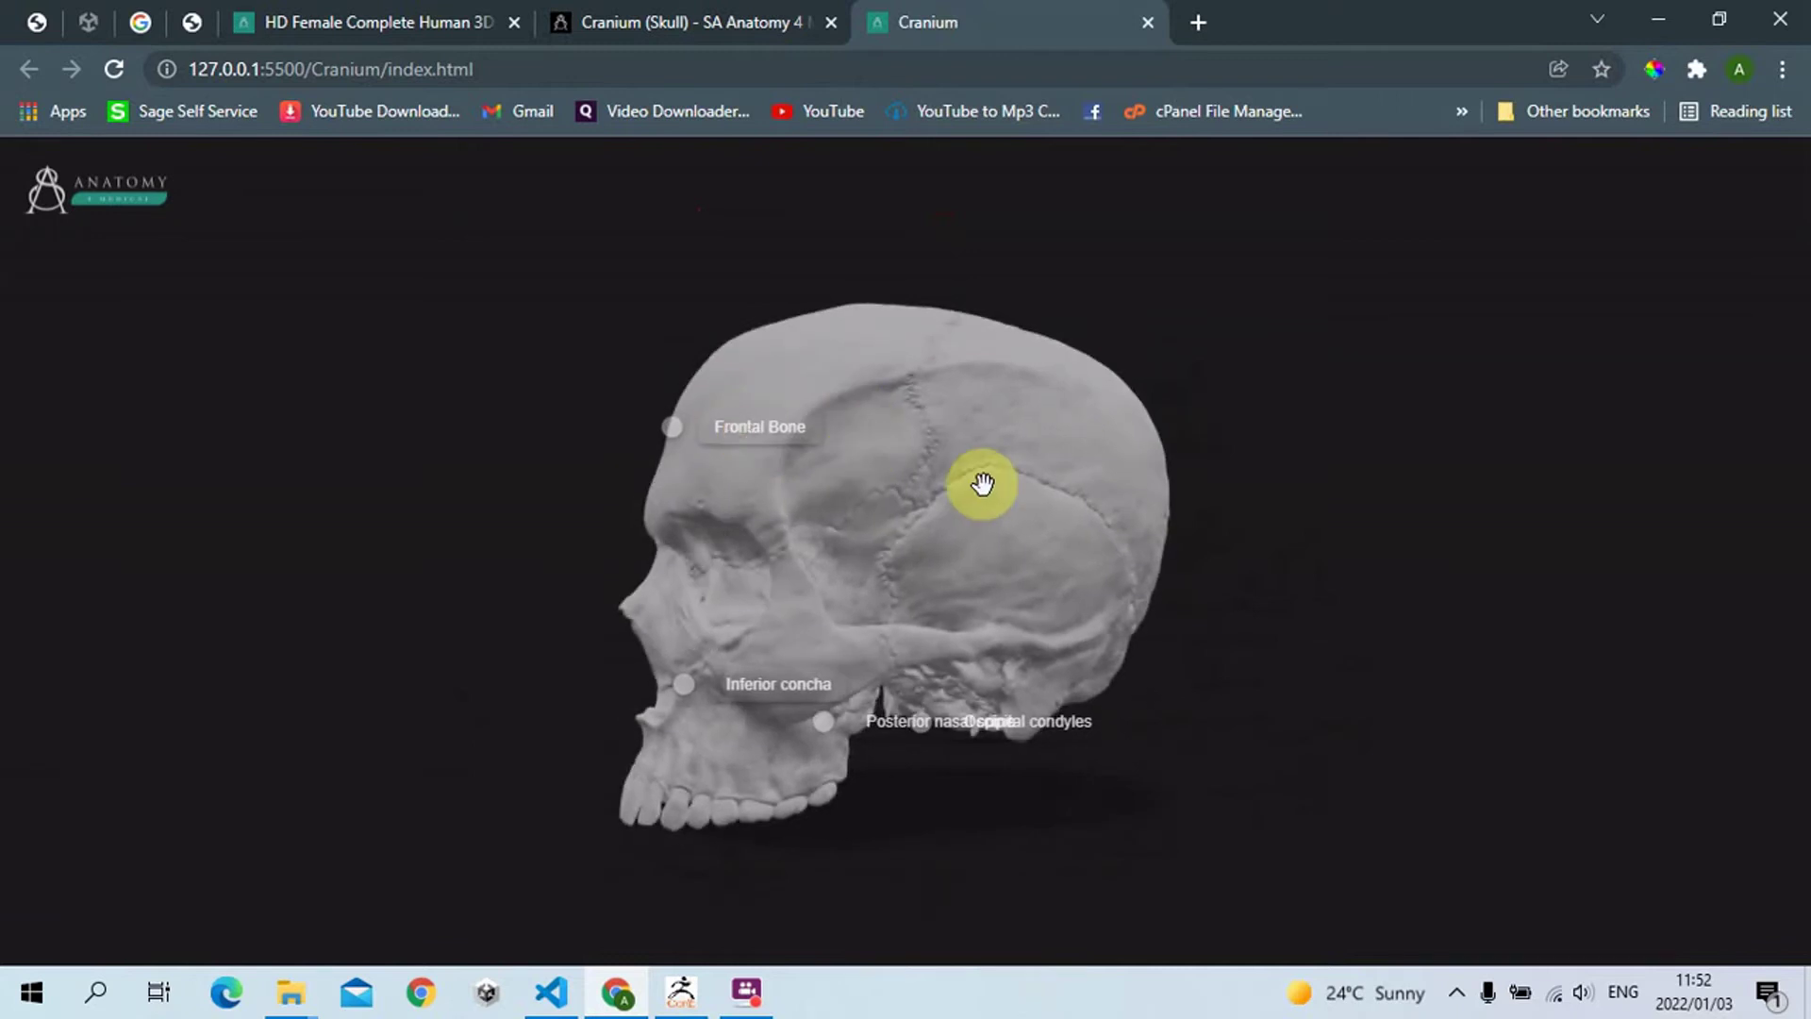
mouse_move(988, 492)
mouse_down()
mouse_move(1084, 481)
mouse_move(973, 513)
mouse_up()
drag(1037, 410, 843, 419)
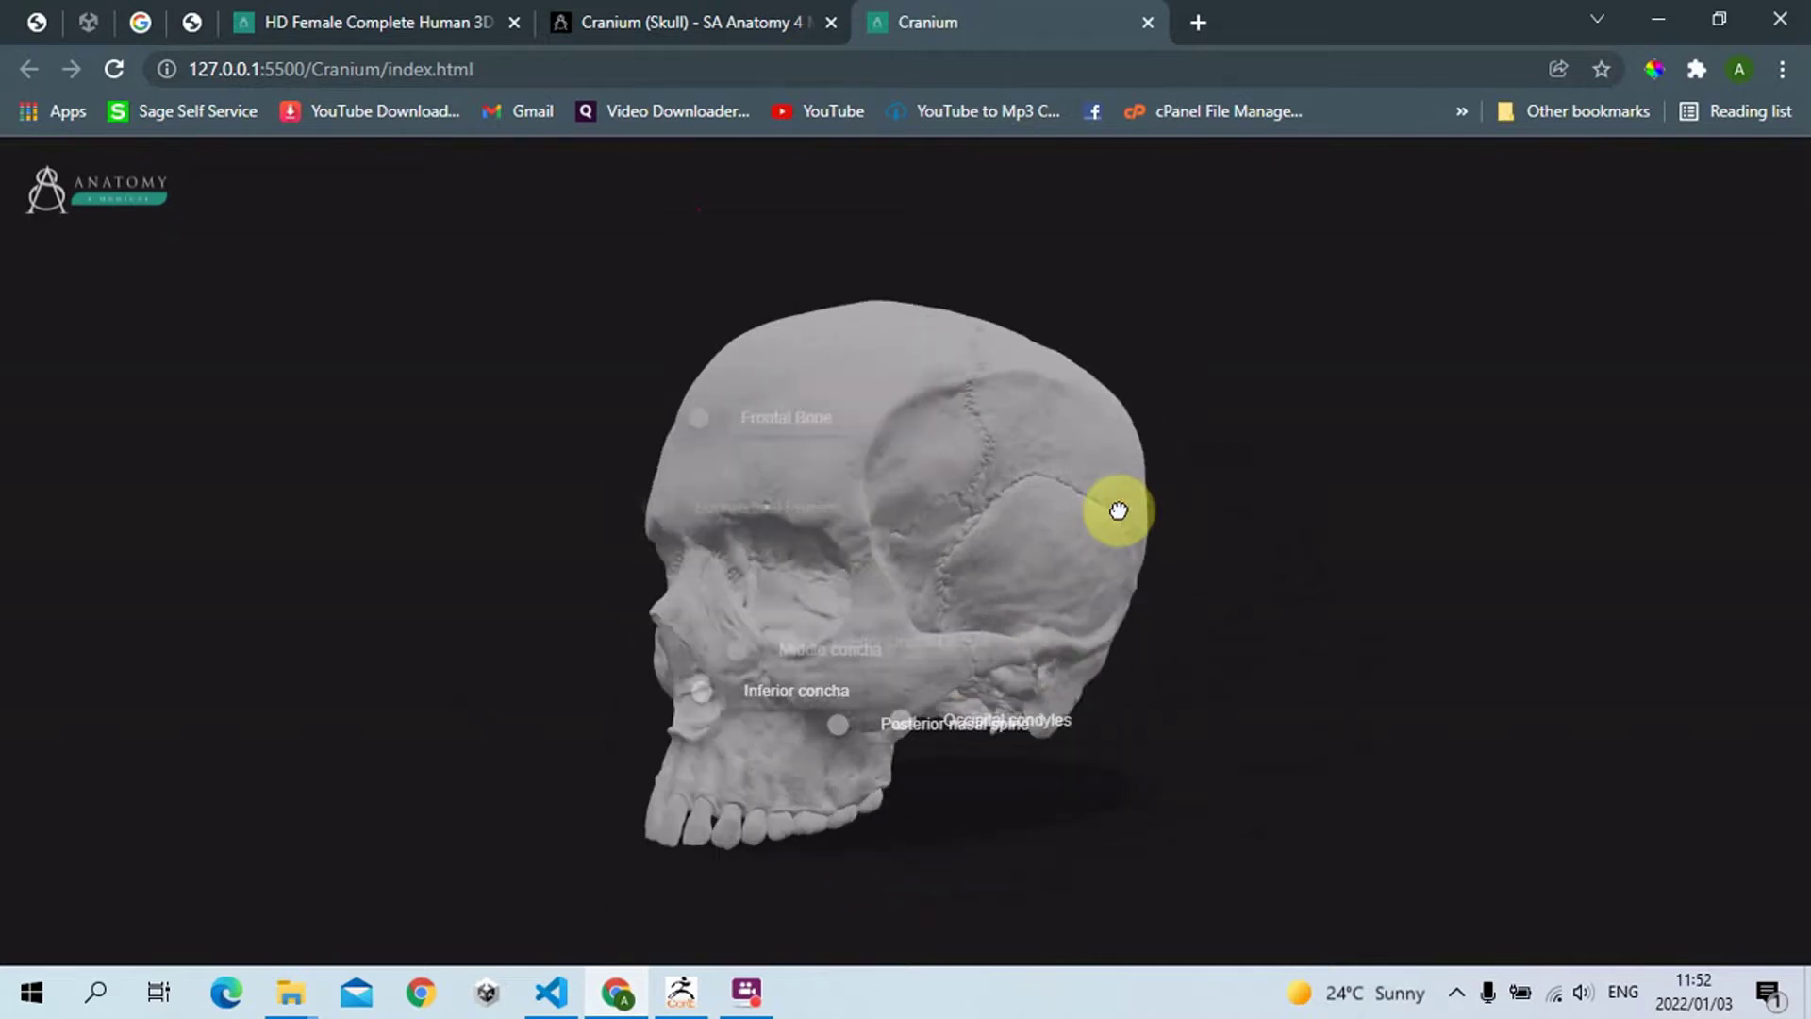
drag(893, 510, 1334, 456)
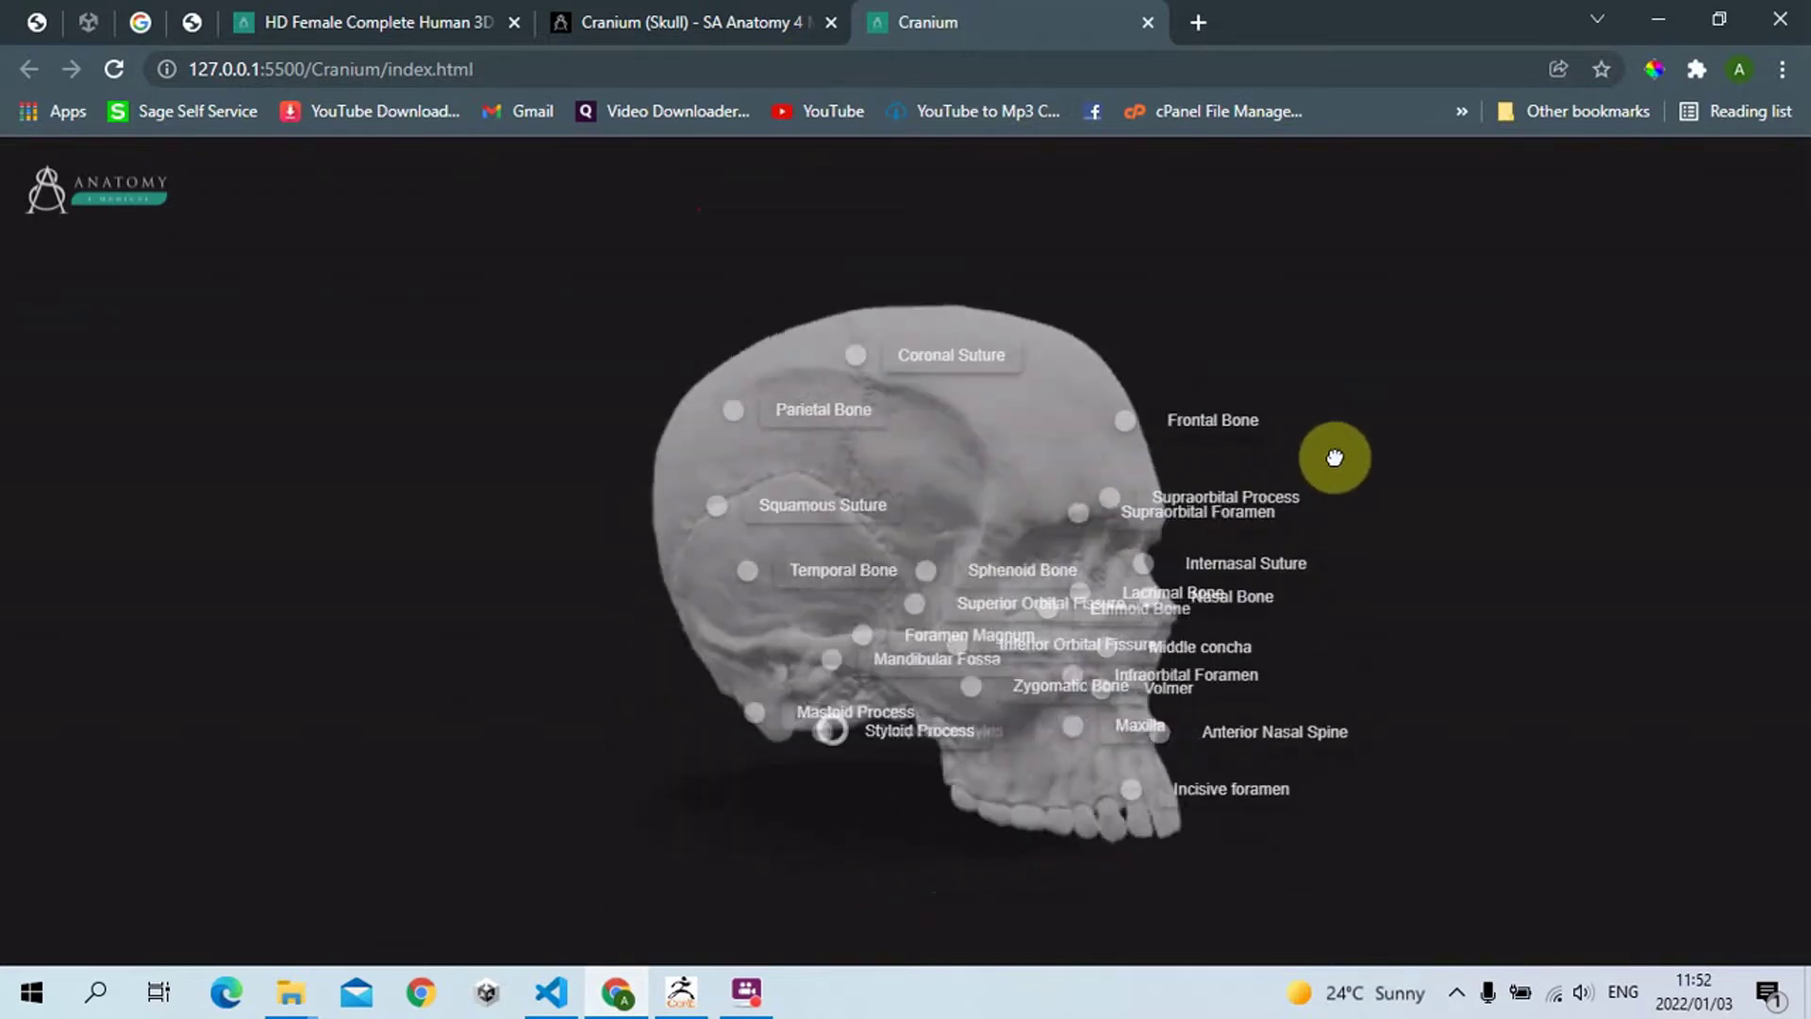
mouse_move(1170, 474)
mouse_down()
mouse_move(1143, 468)
mouse_move(1192, 447)
mouse_up()
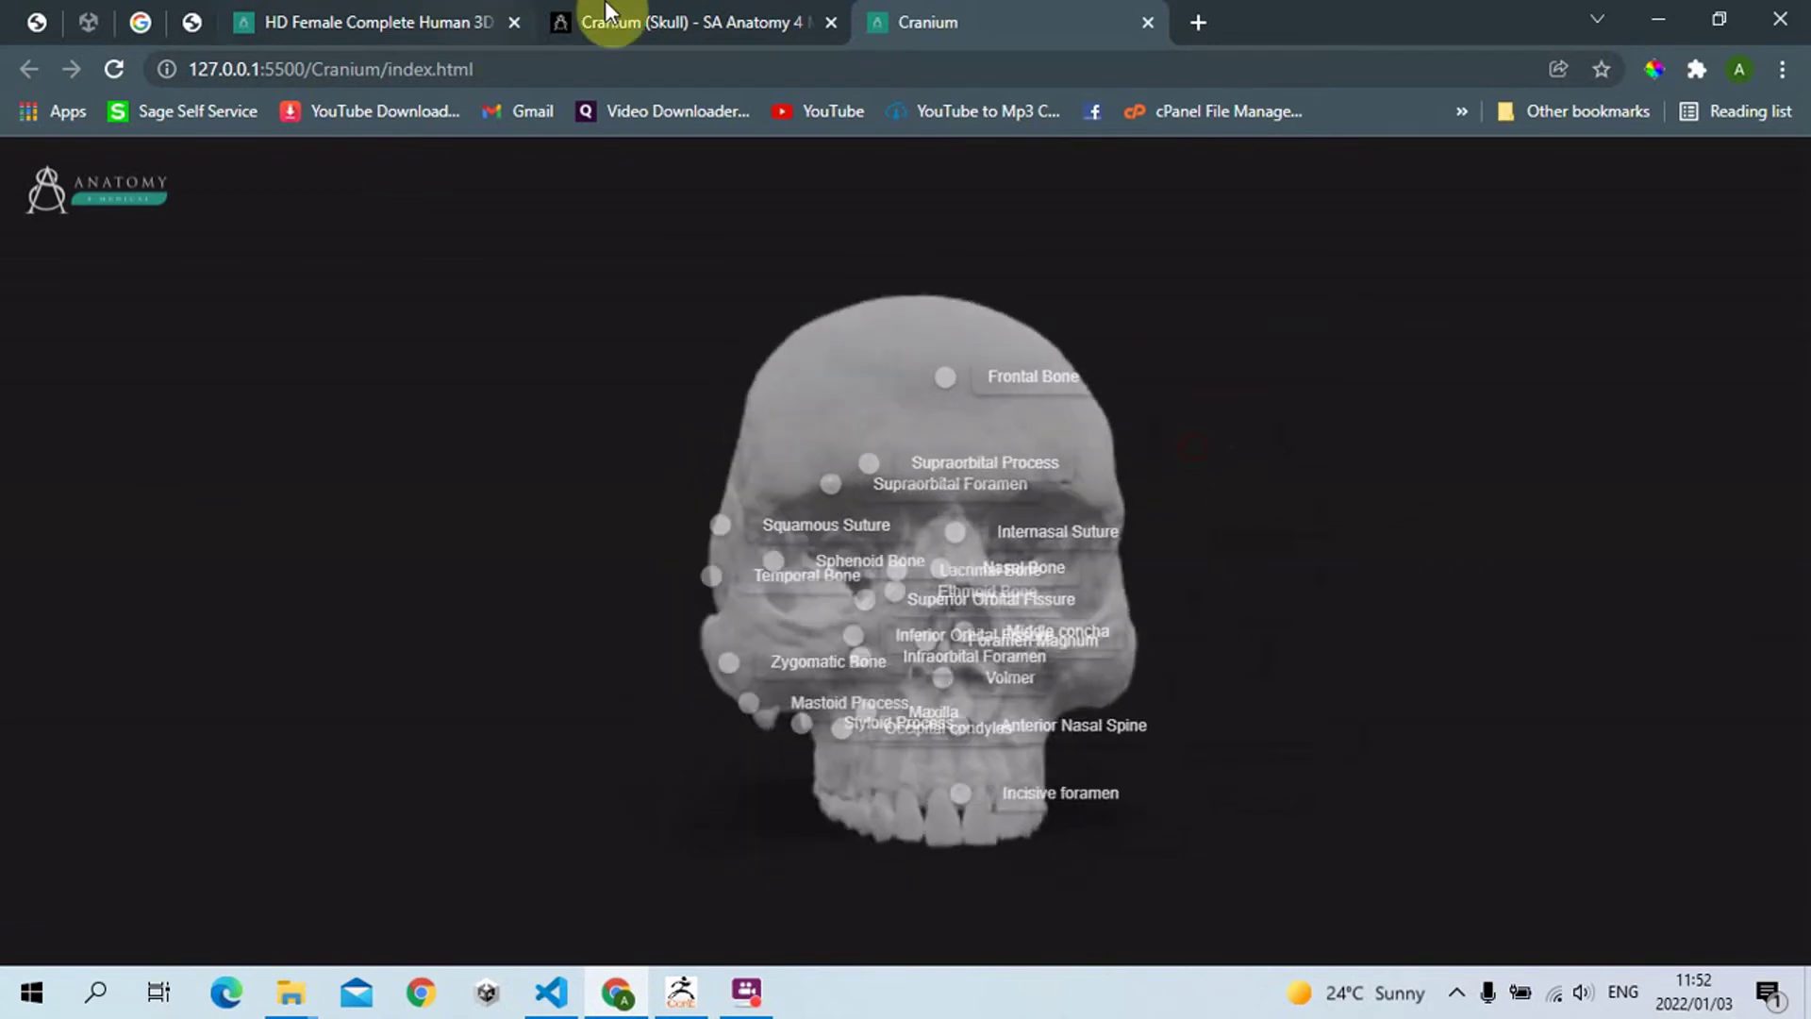
drag(885, 340, 961, 456)
drag(950, 521, 1036, 481)
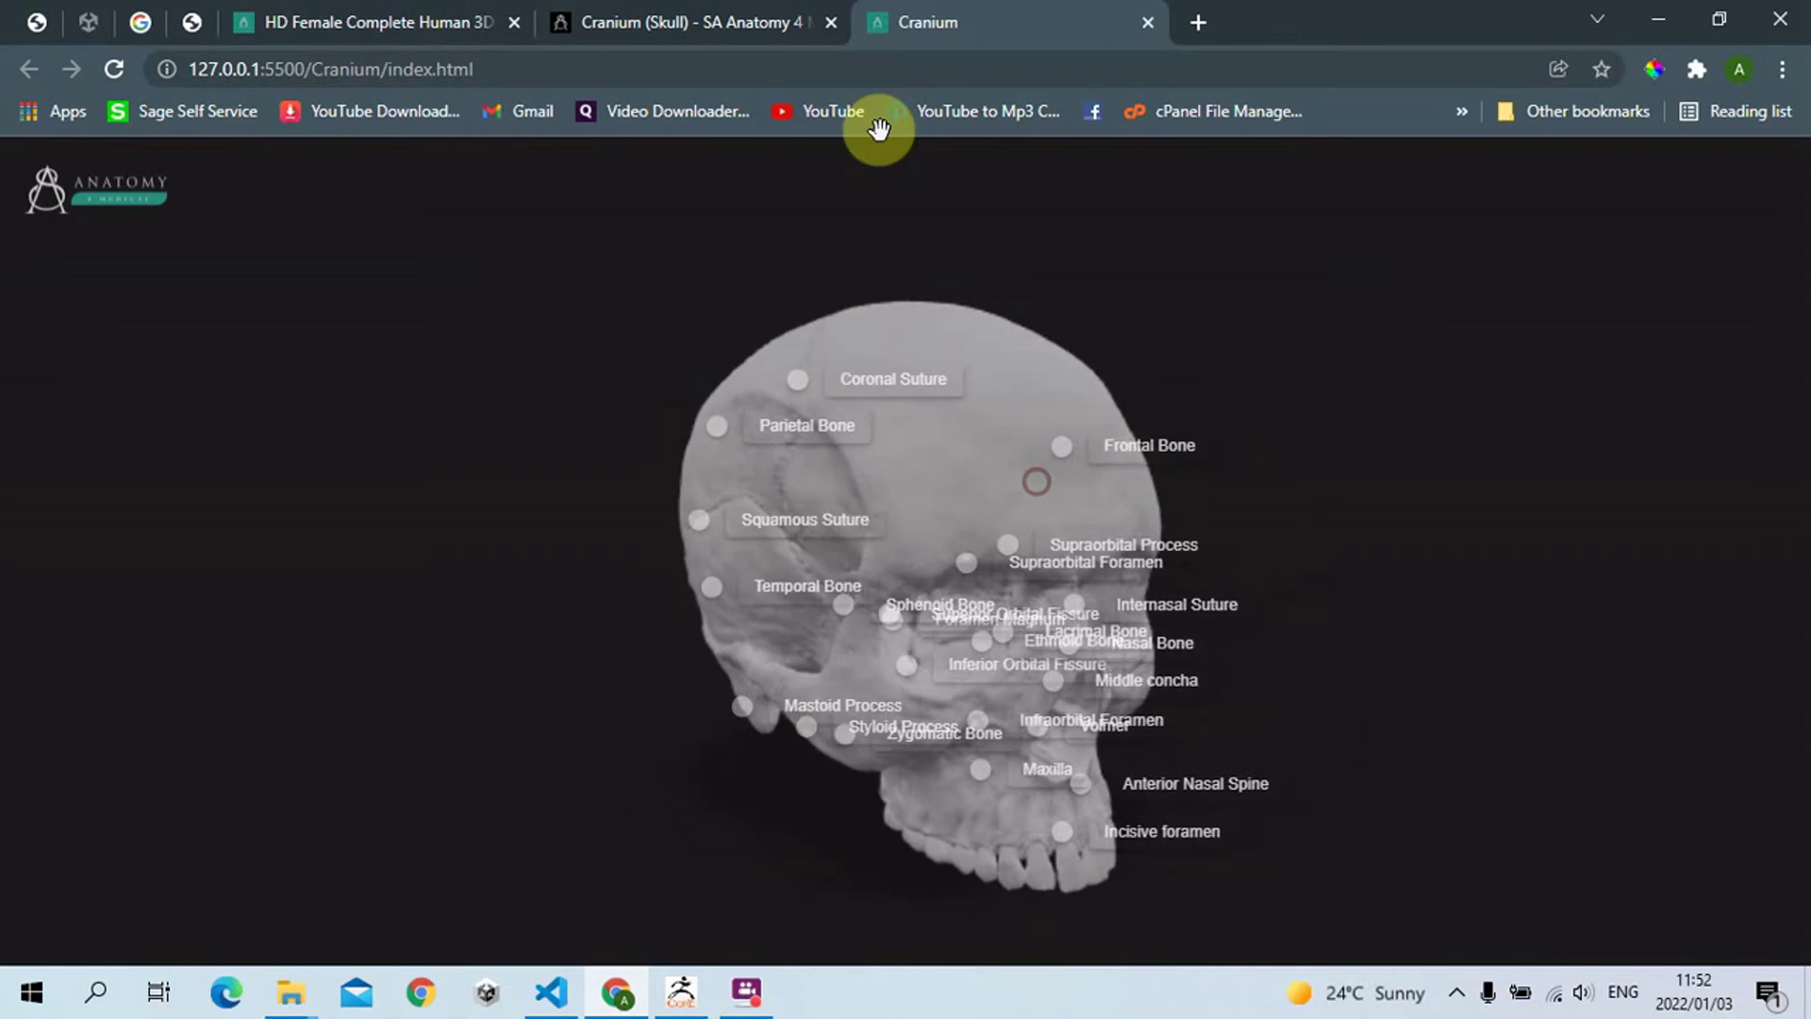
- Switch back to ZBrushCoreMini, choose the Move brush and enlarge its draw size to cover most of the sphere's width
click(679, 992)
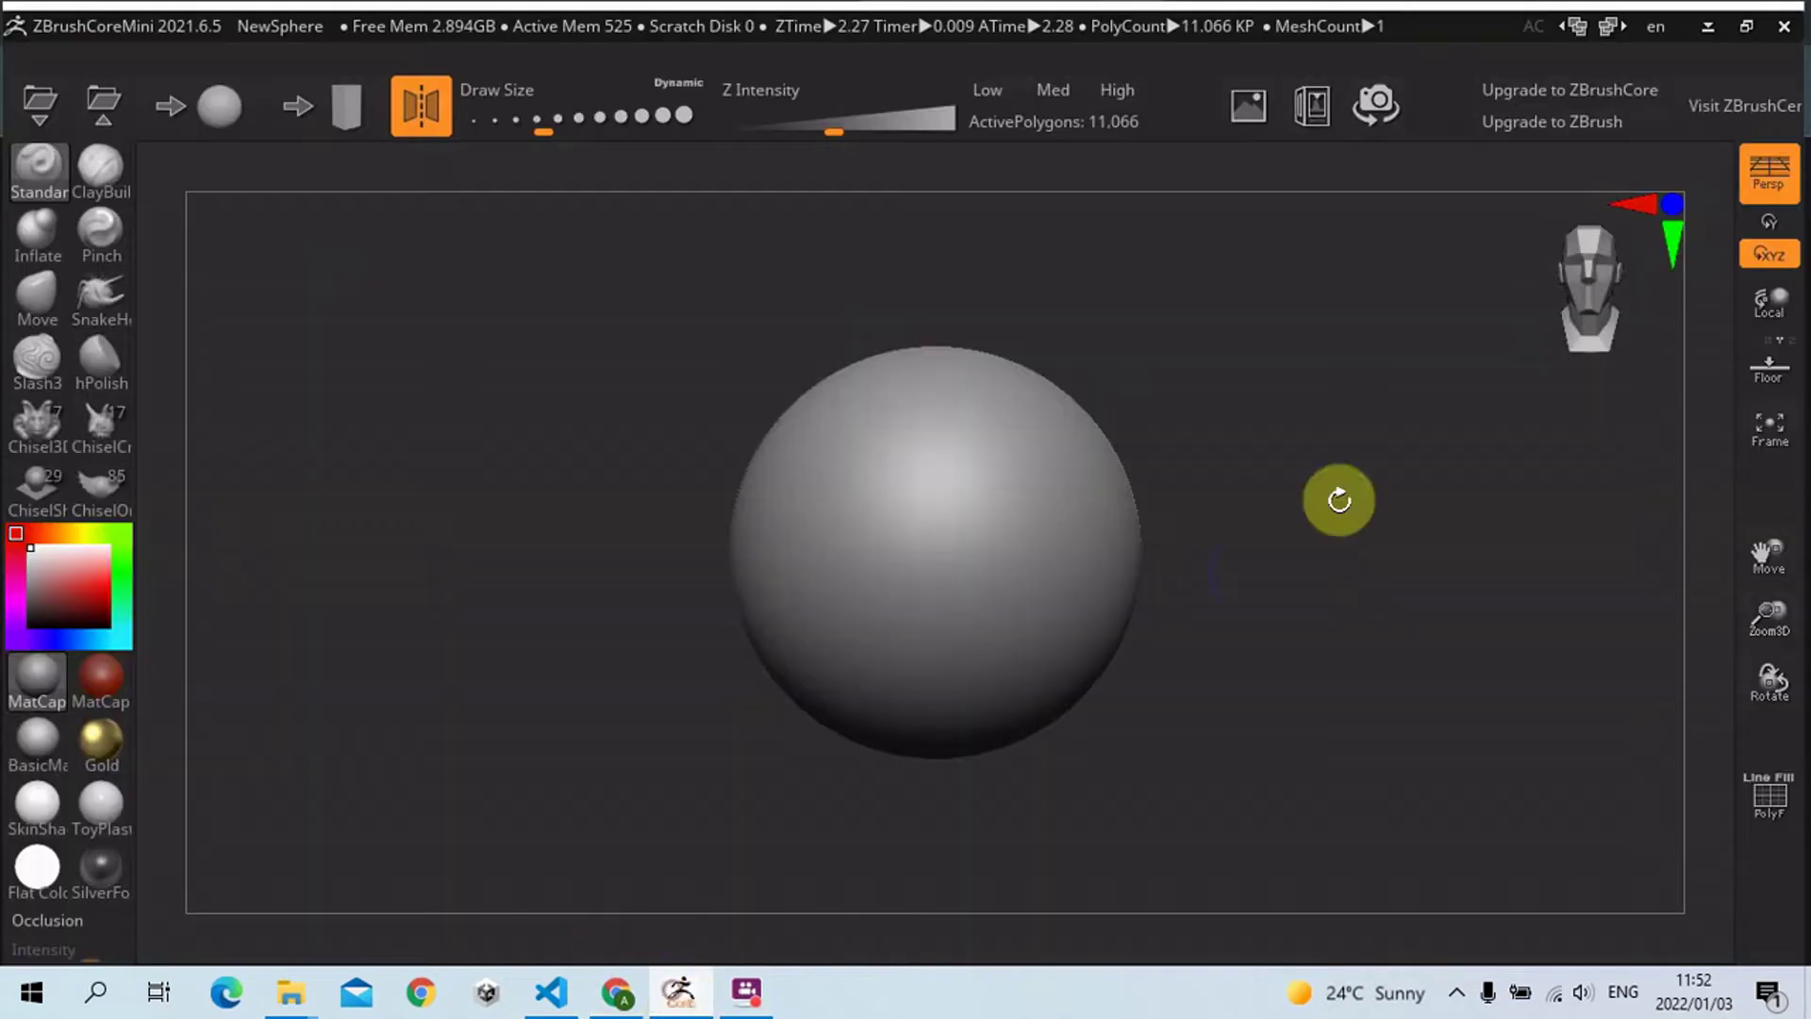
key(f)
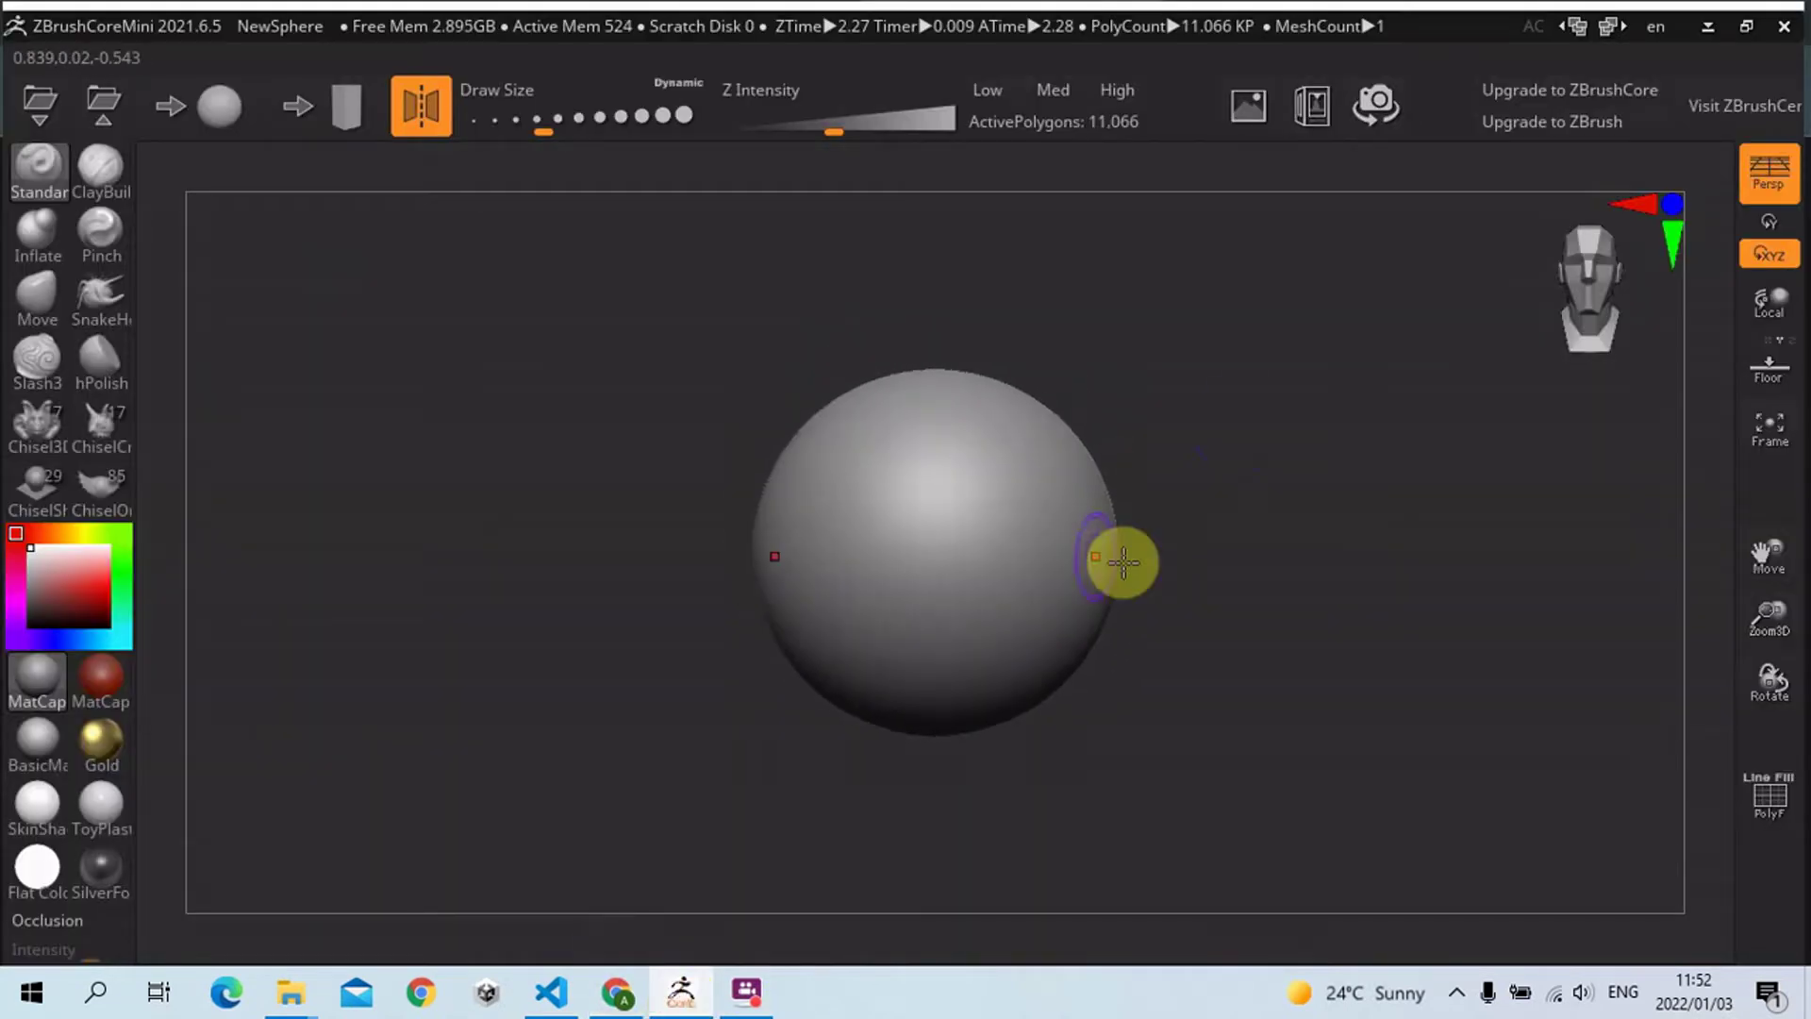
click(40, 283)
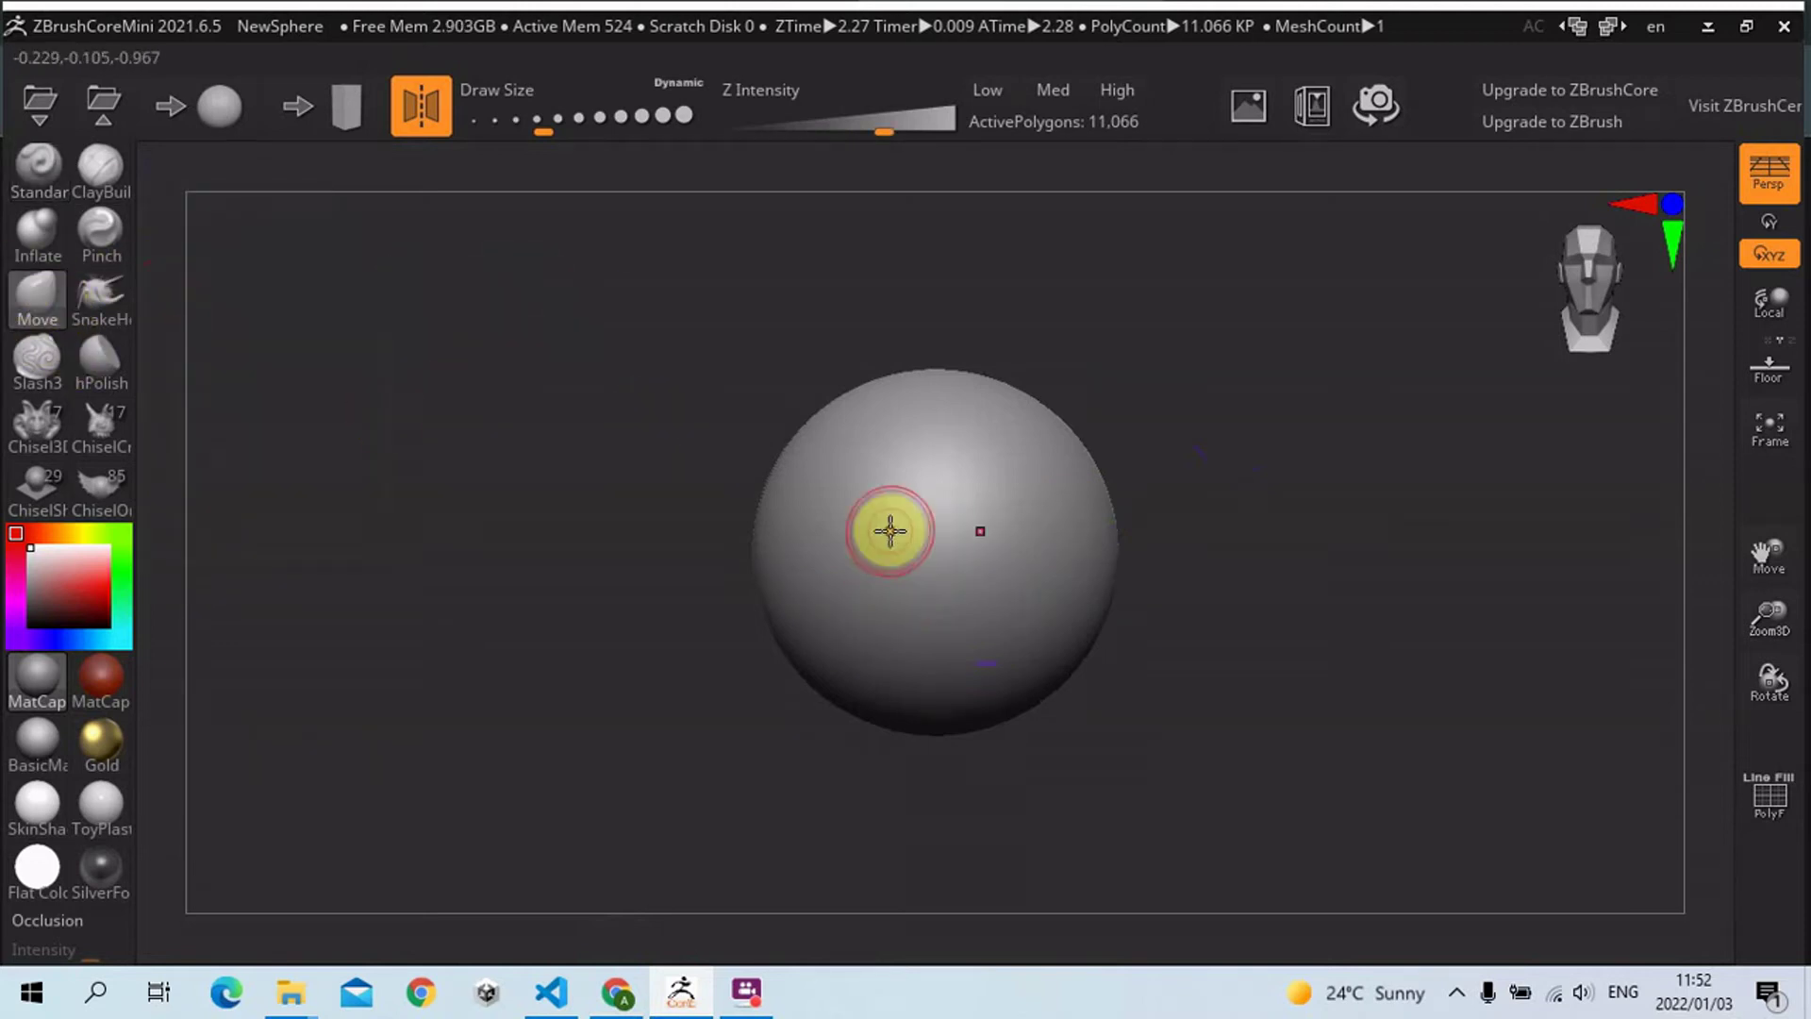
key(s)
drag(921, 549, 986, 552)
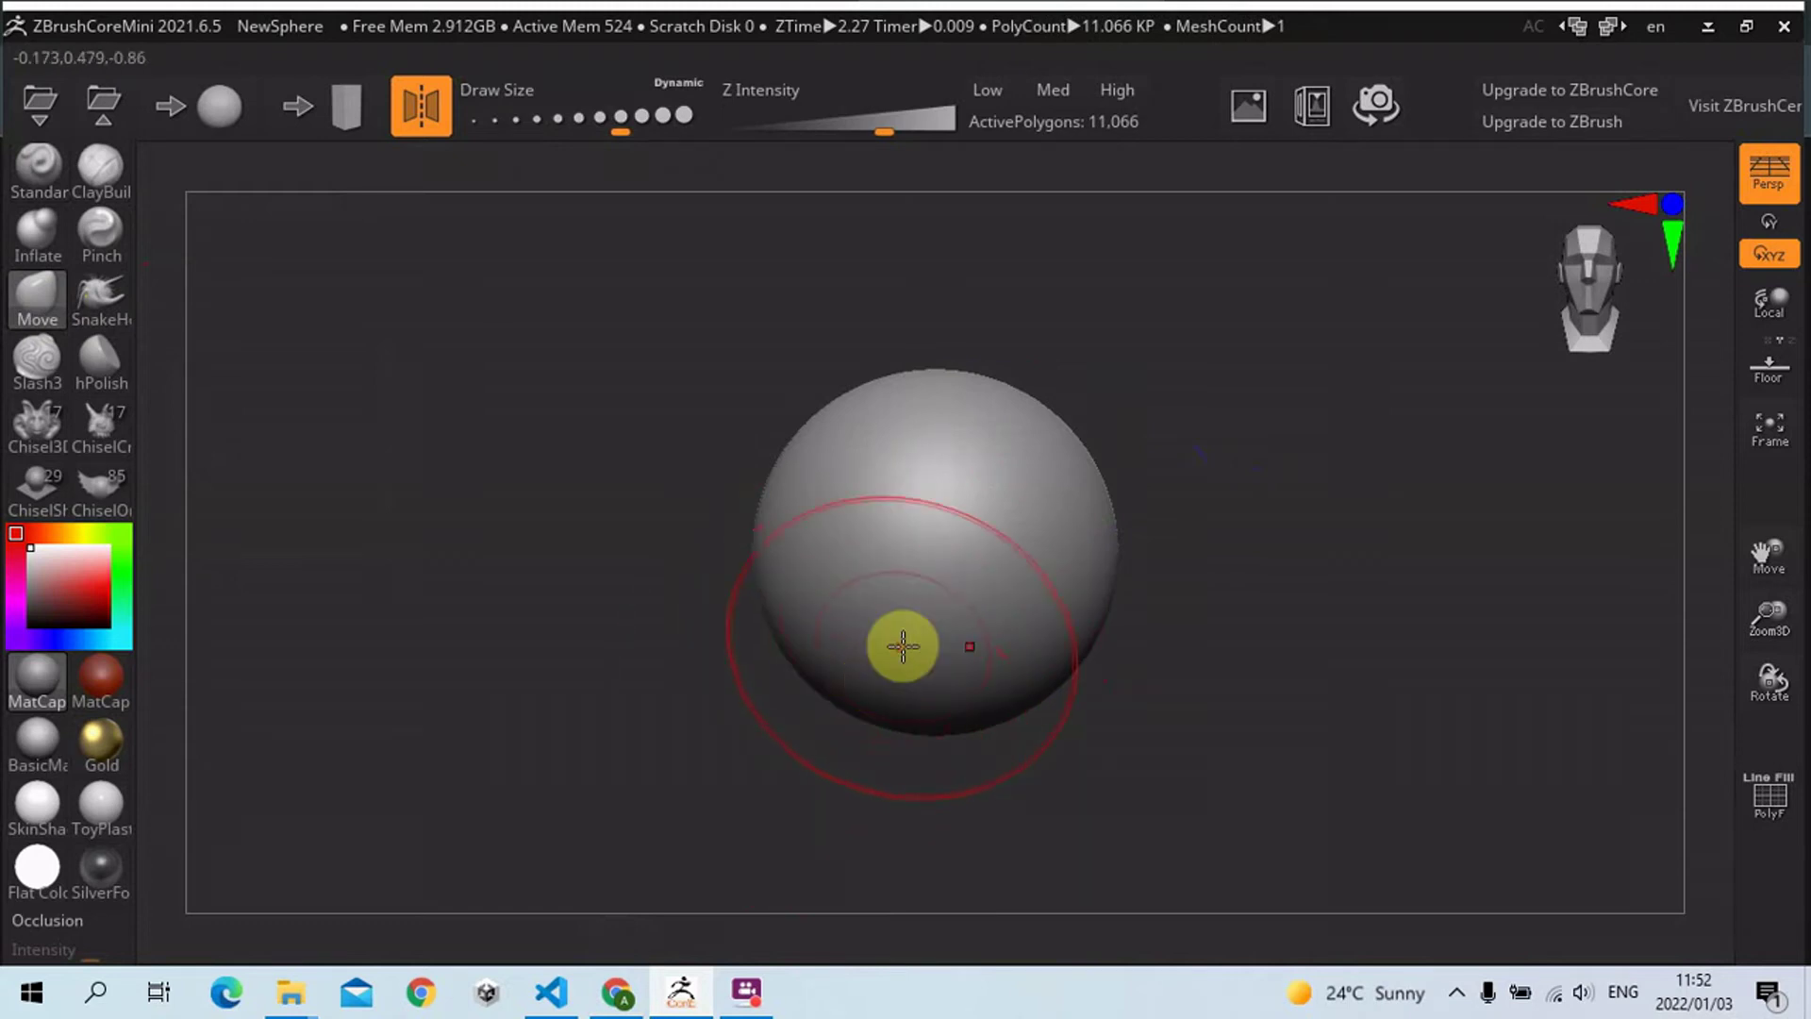
key(s)
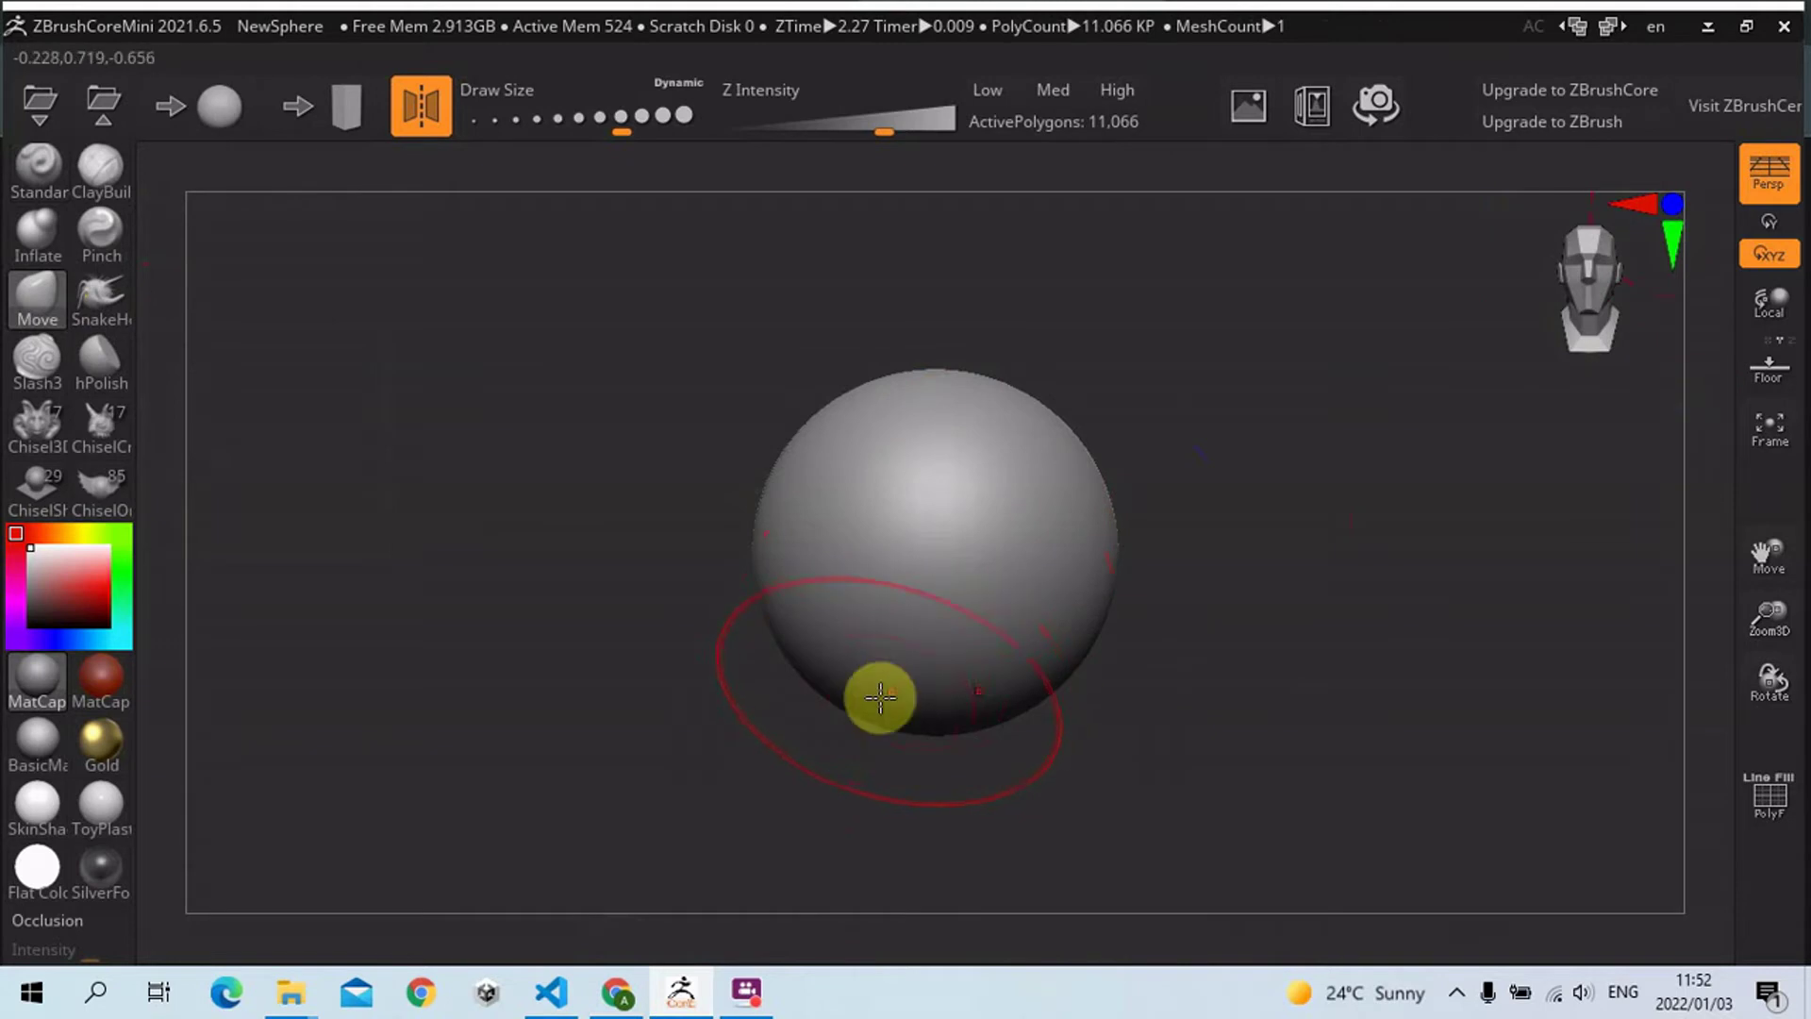
key(s)
- Pull the lower part of the sphere downward with the Move brush as a rough jaw and check it in side profile
drag(856, 719, 868, 877)
drag(1366, 631, 1165, 637)
click(1632, 203)
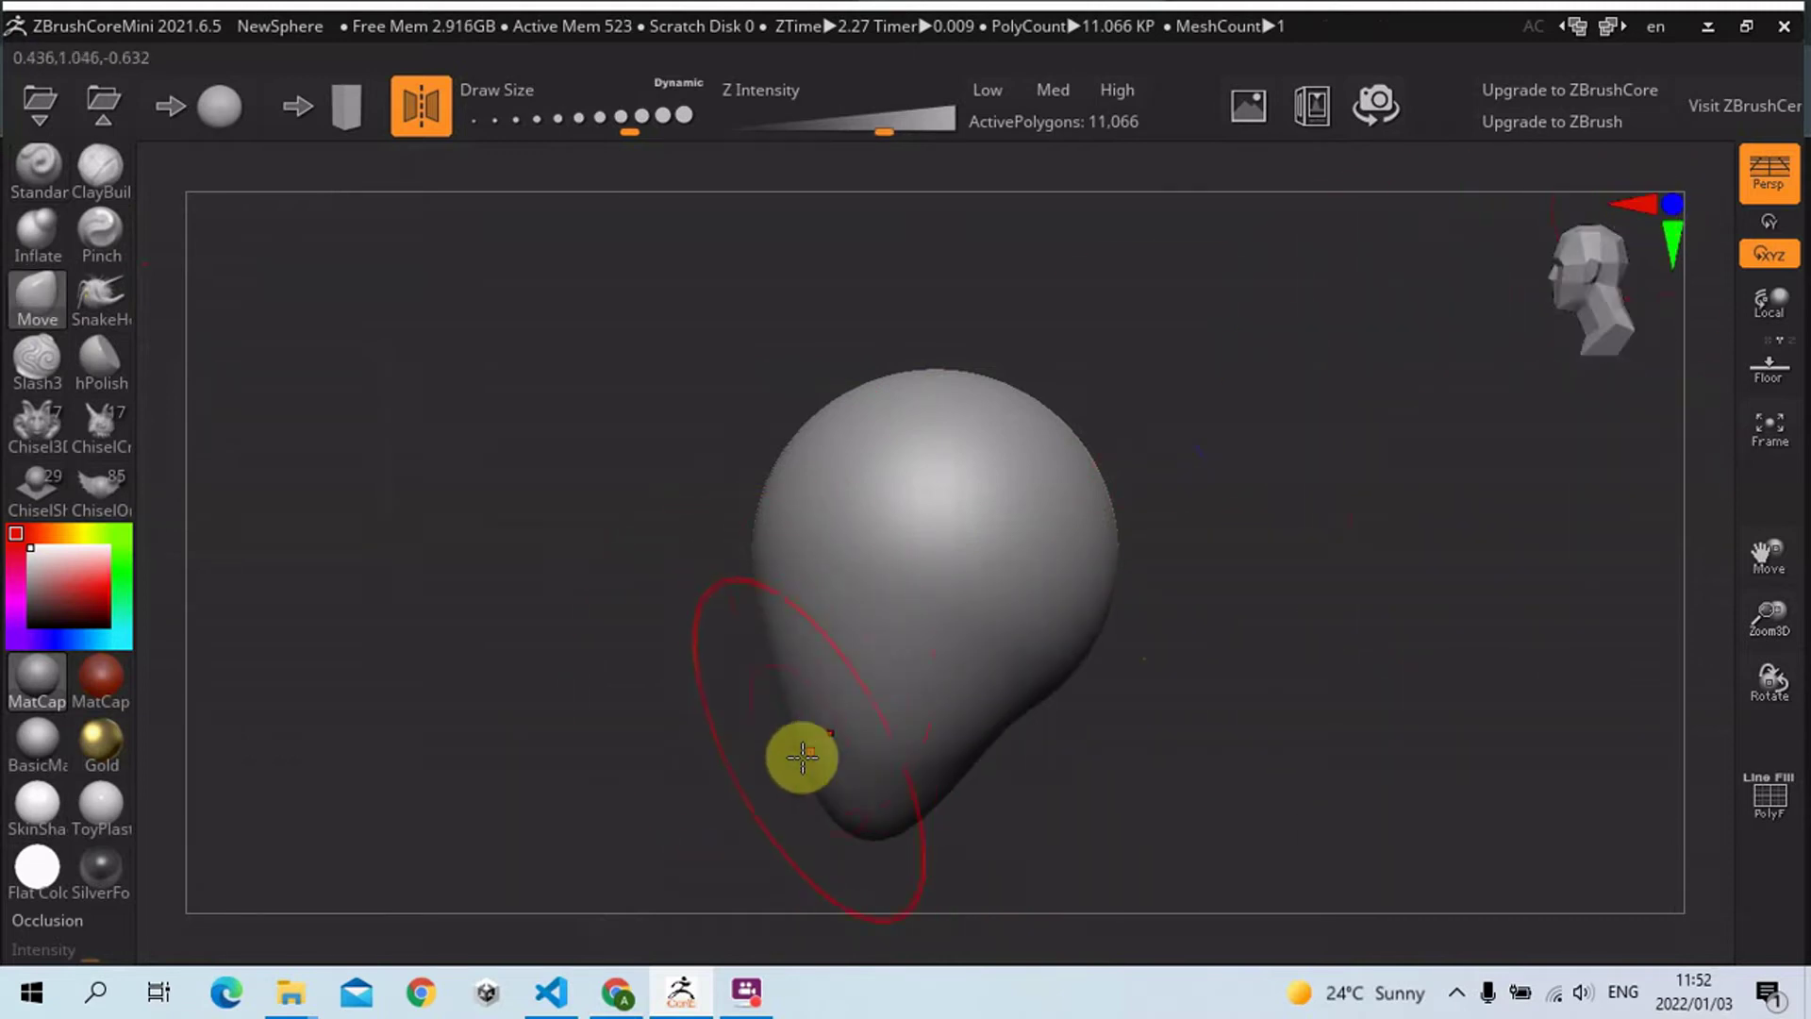
- Push the front of the jaw forward and hollow the underside behind it with the Move brush in side view
mouse_move(795, 769)
mouse_down()
mouse_move(775, 810)
mouse_move(771, 794)
mouse_up()
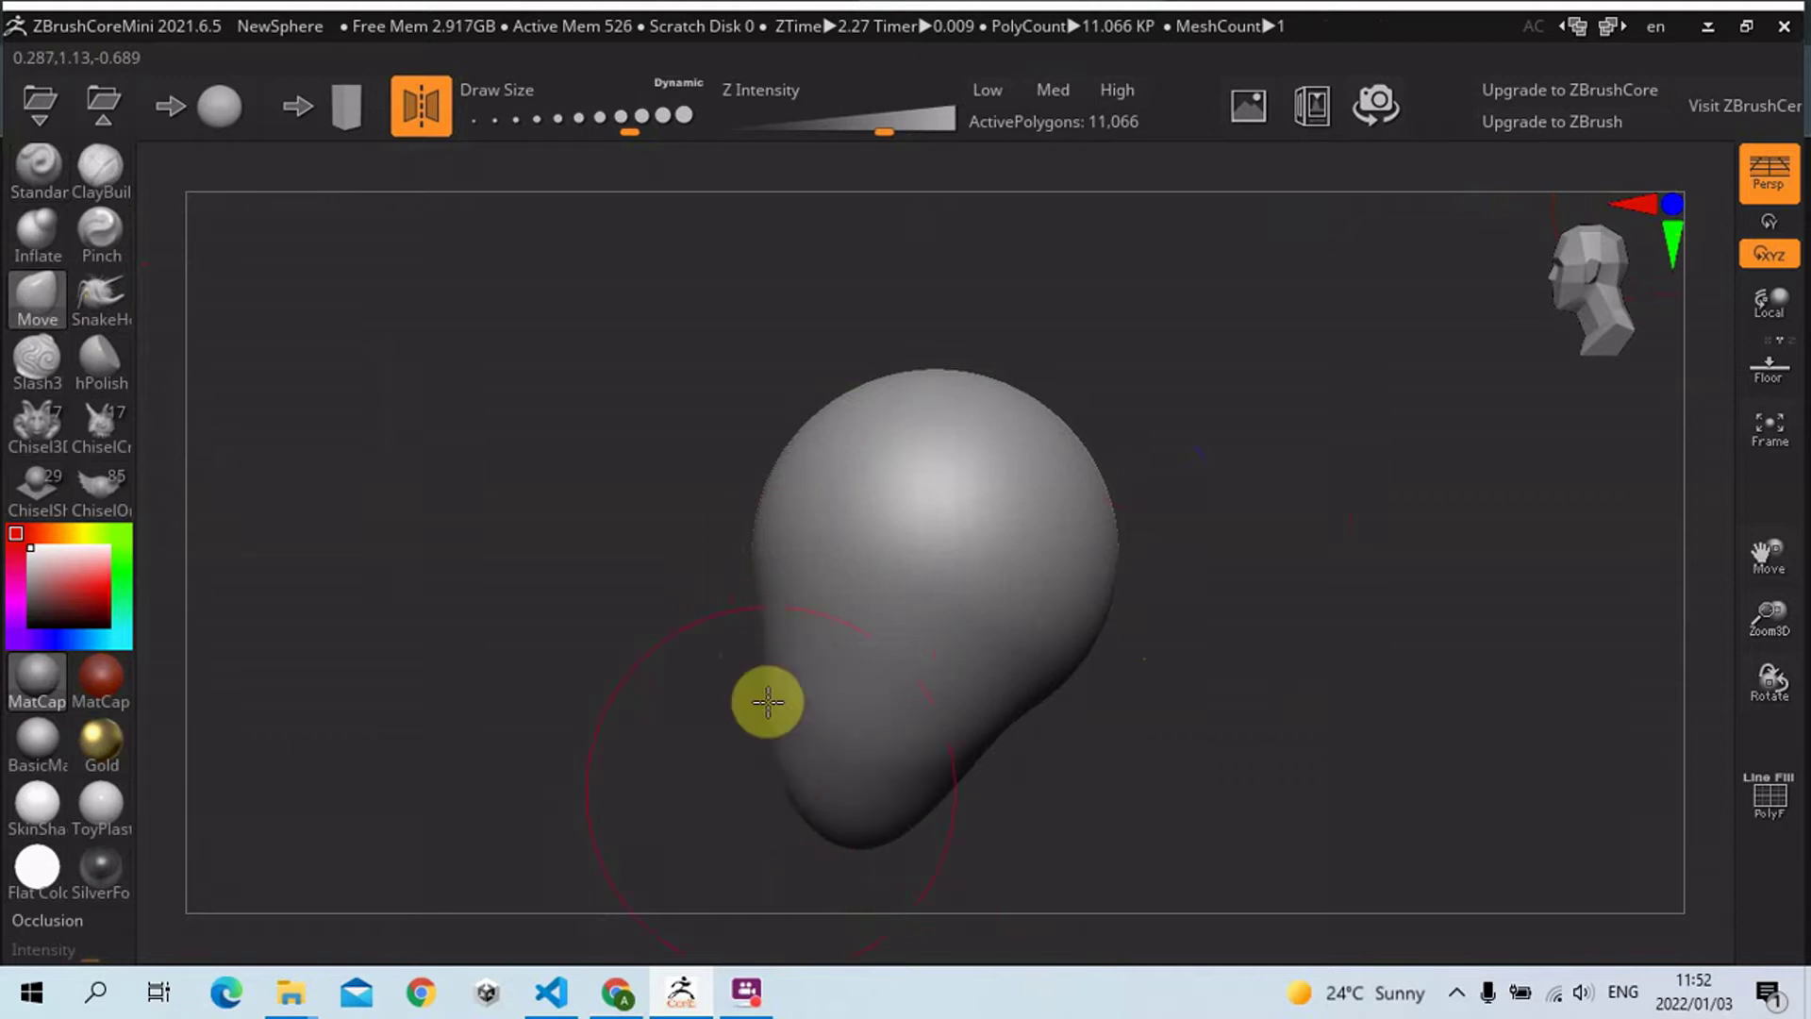
drag(861, 840, 858, 816)
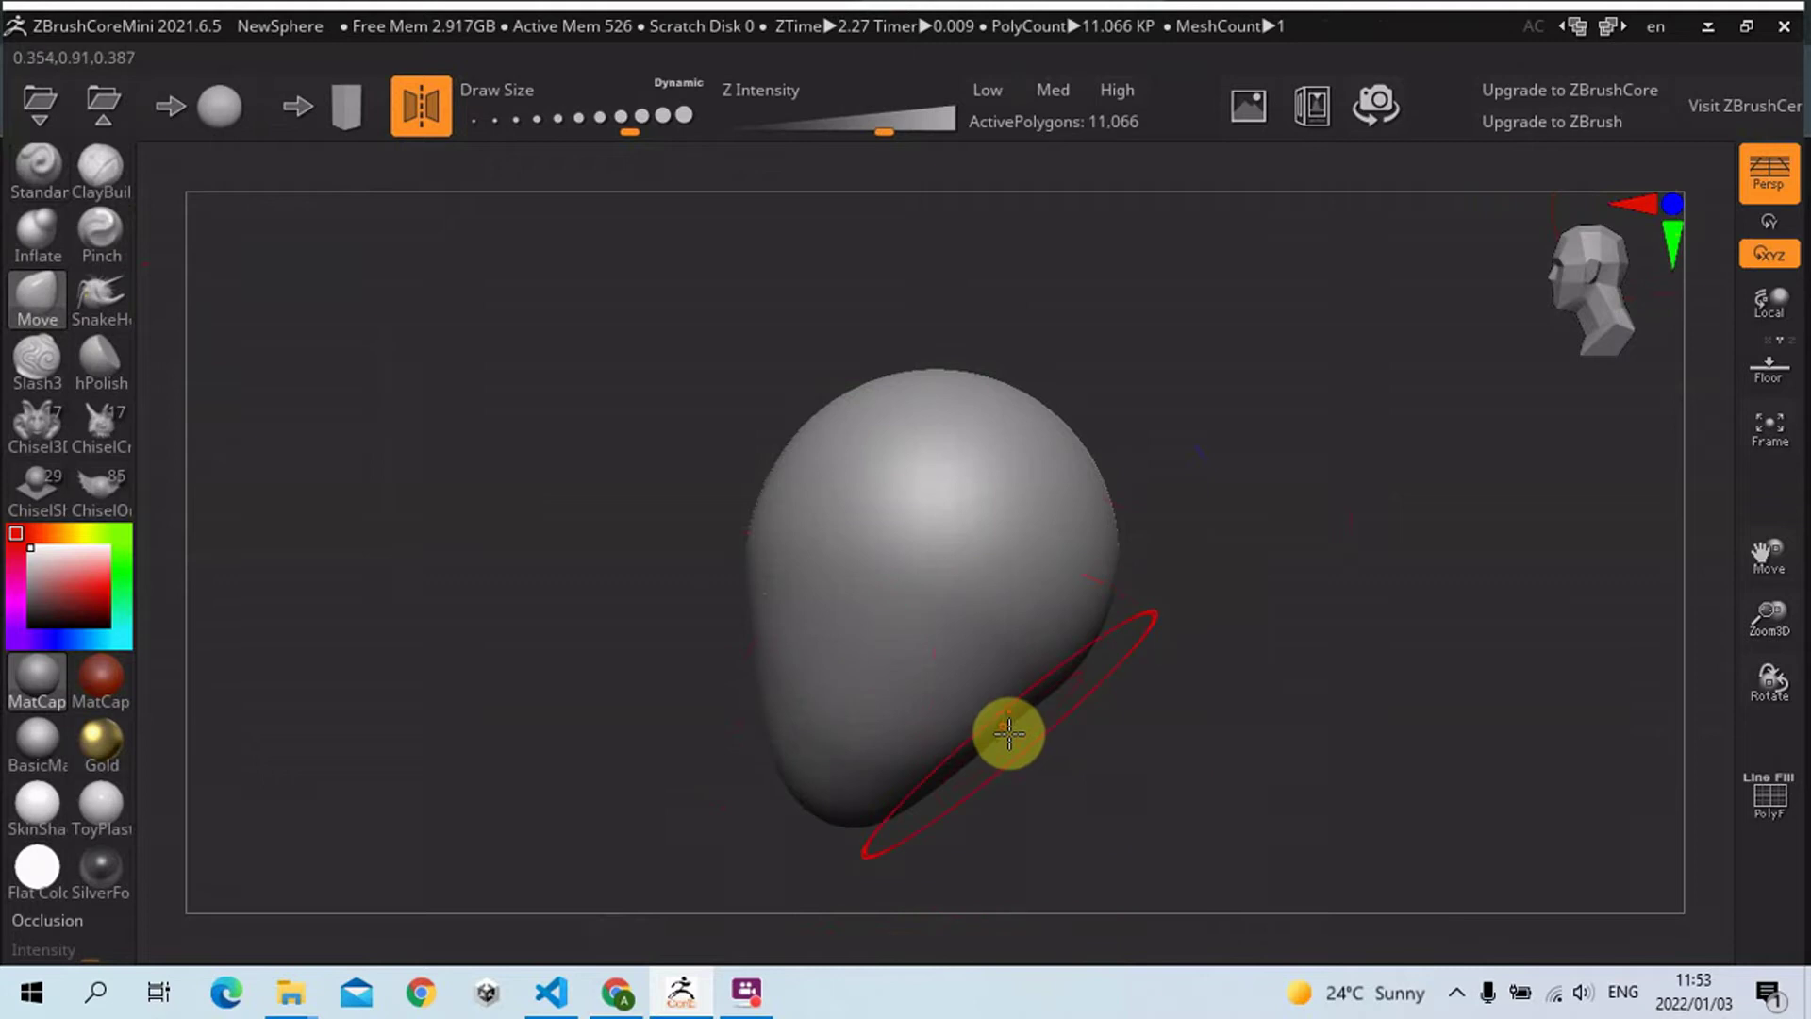
drag(1008, 733, 979, 700)
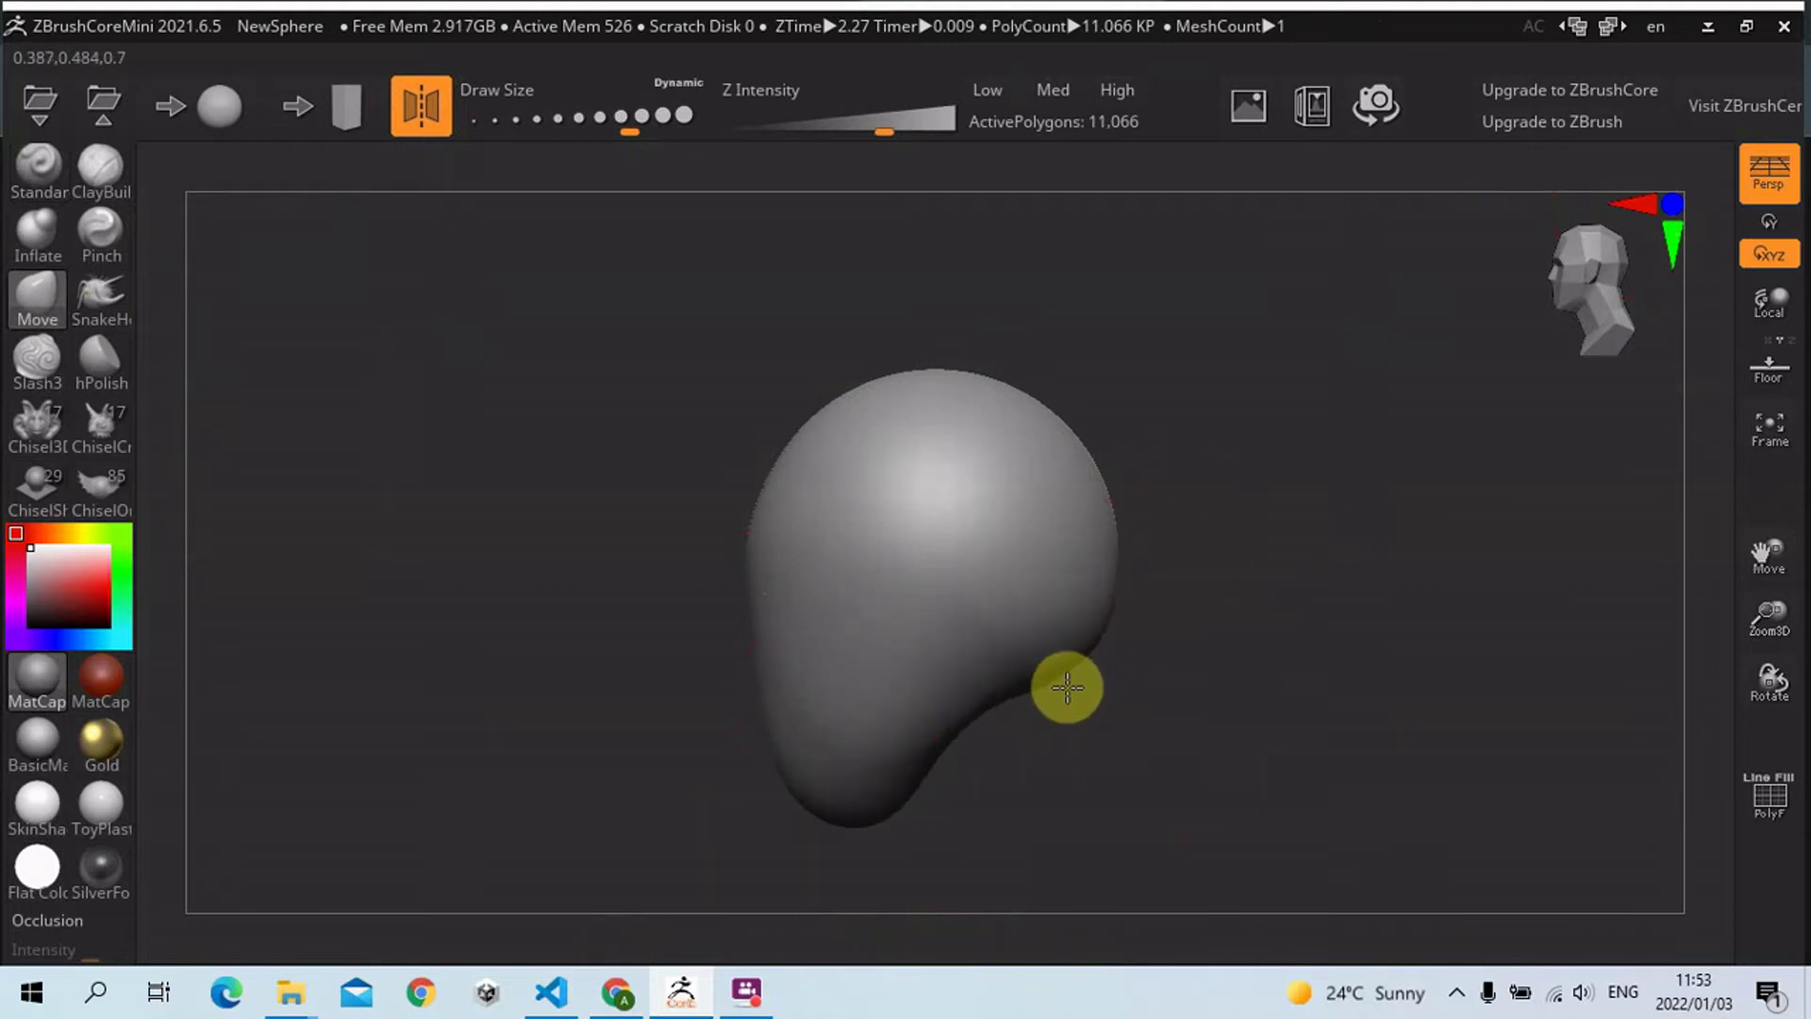
- Switch to the Cranium viewer in the browser and study the skull's face and jaw profile in side and front views
click(615, 992)
drag(1212, 404, 1044, 390)
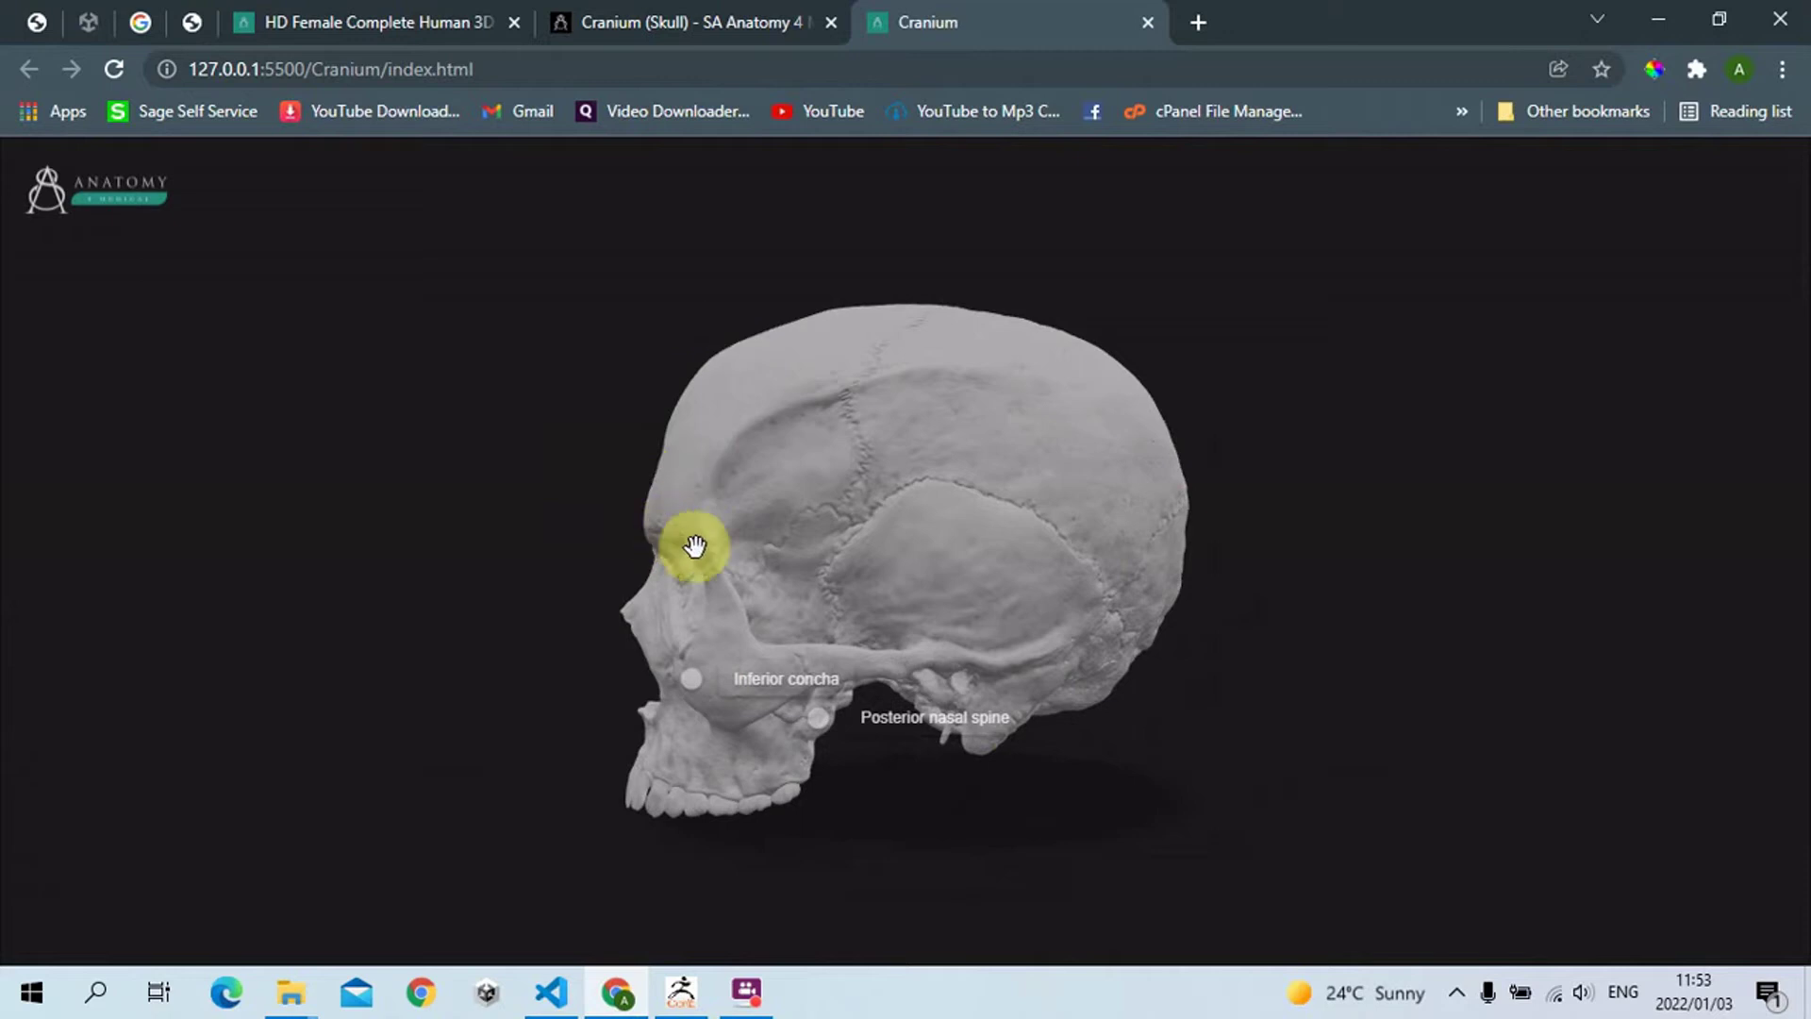
drag(1056, 489, 1264, 489)
drag(1213, 675, 1107, 675)
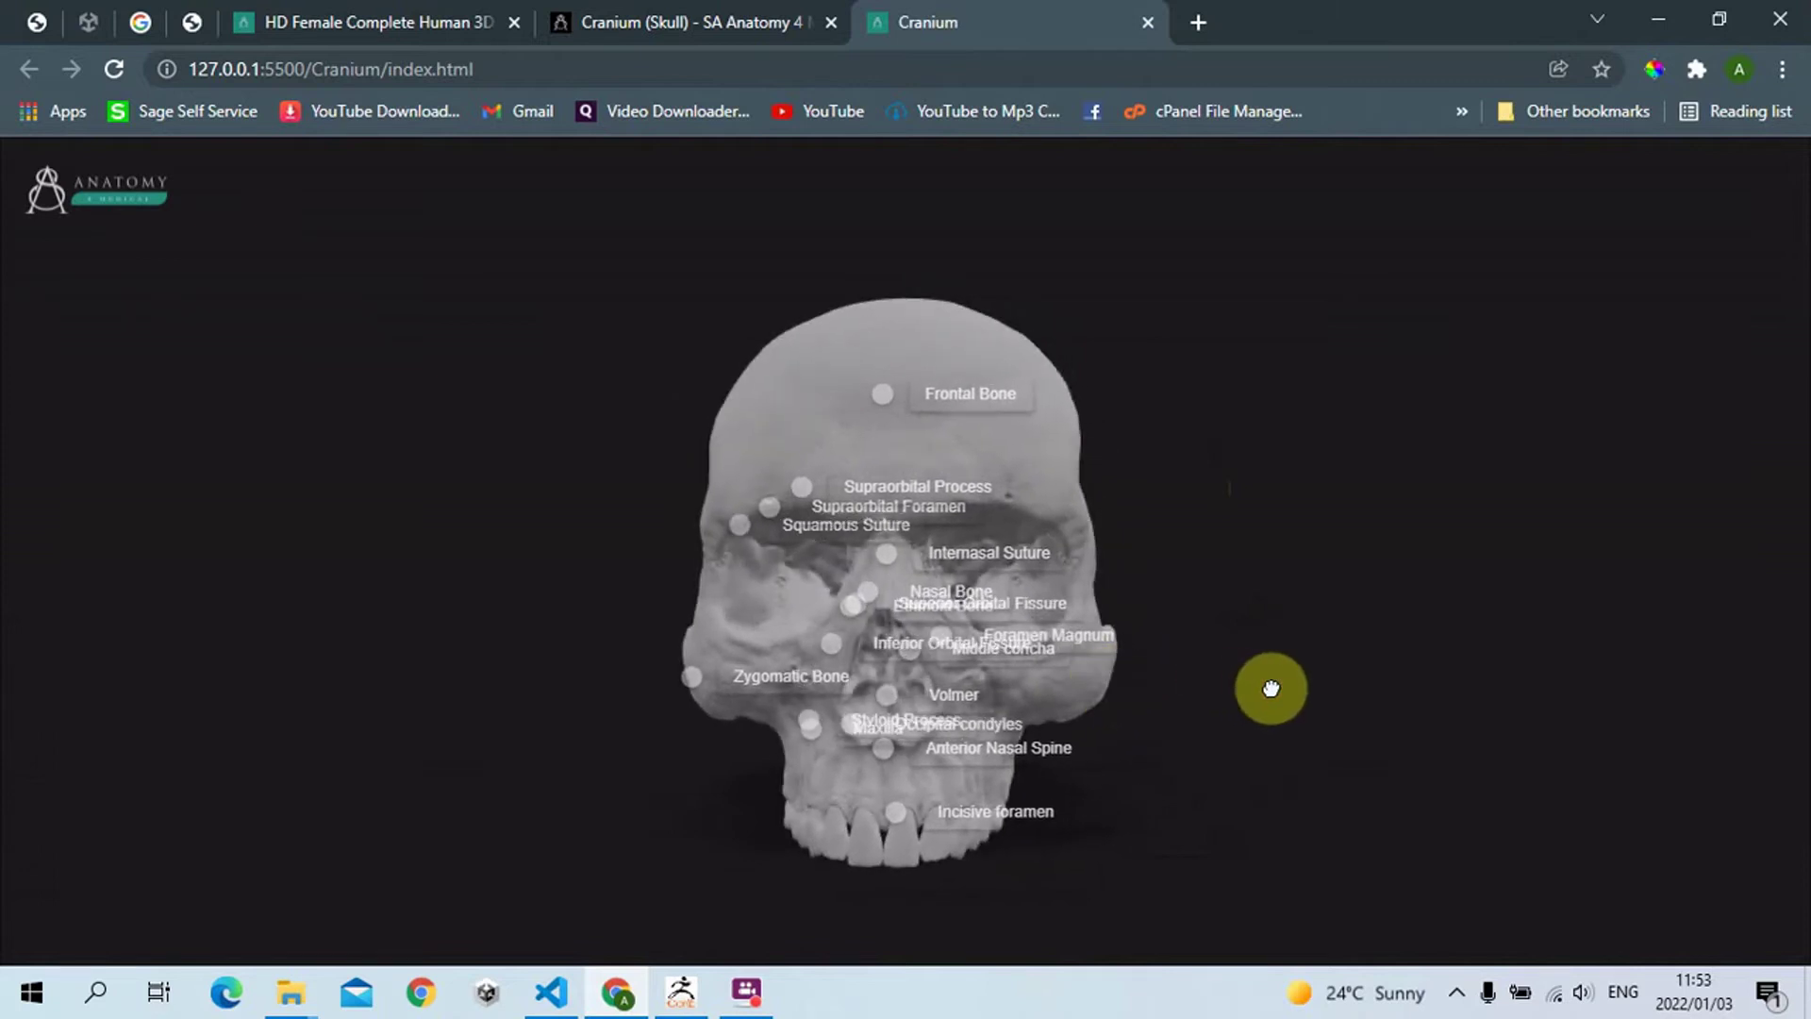
drag(1262, 689, 1271, 688)
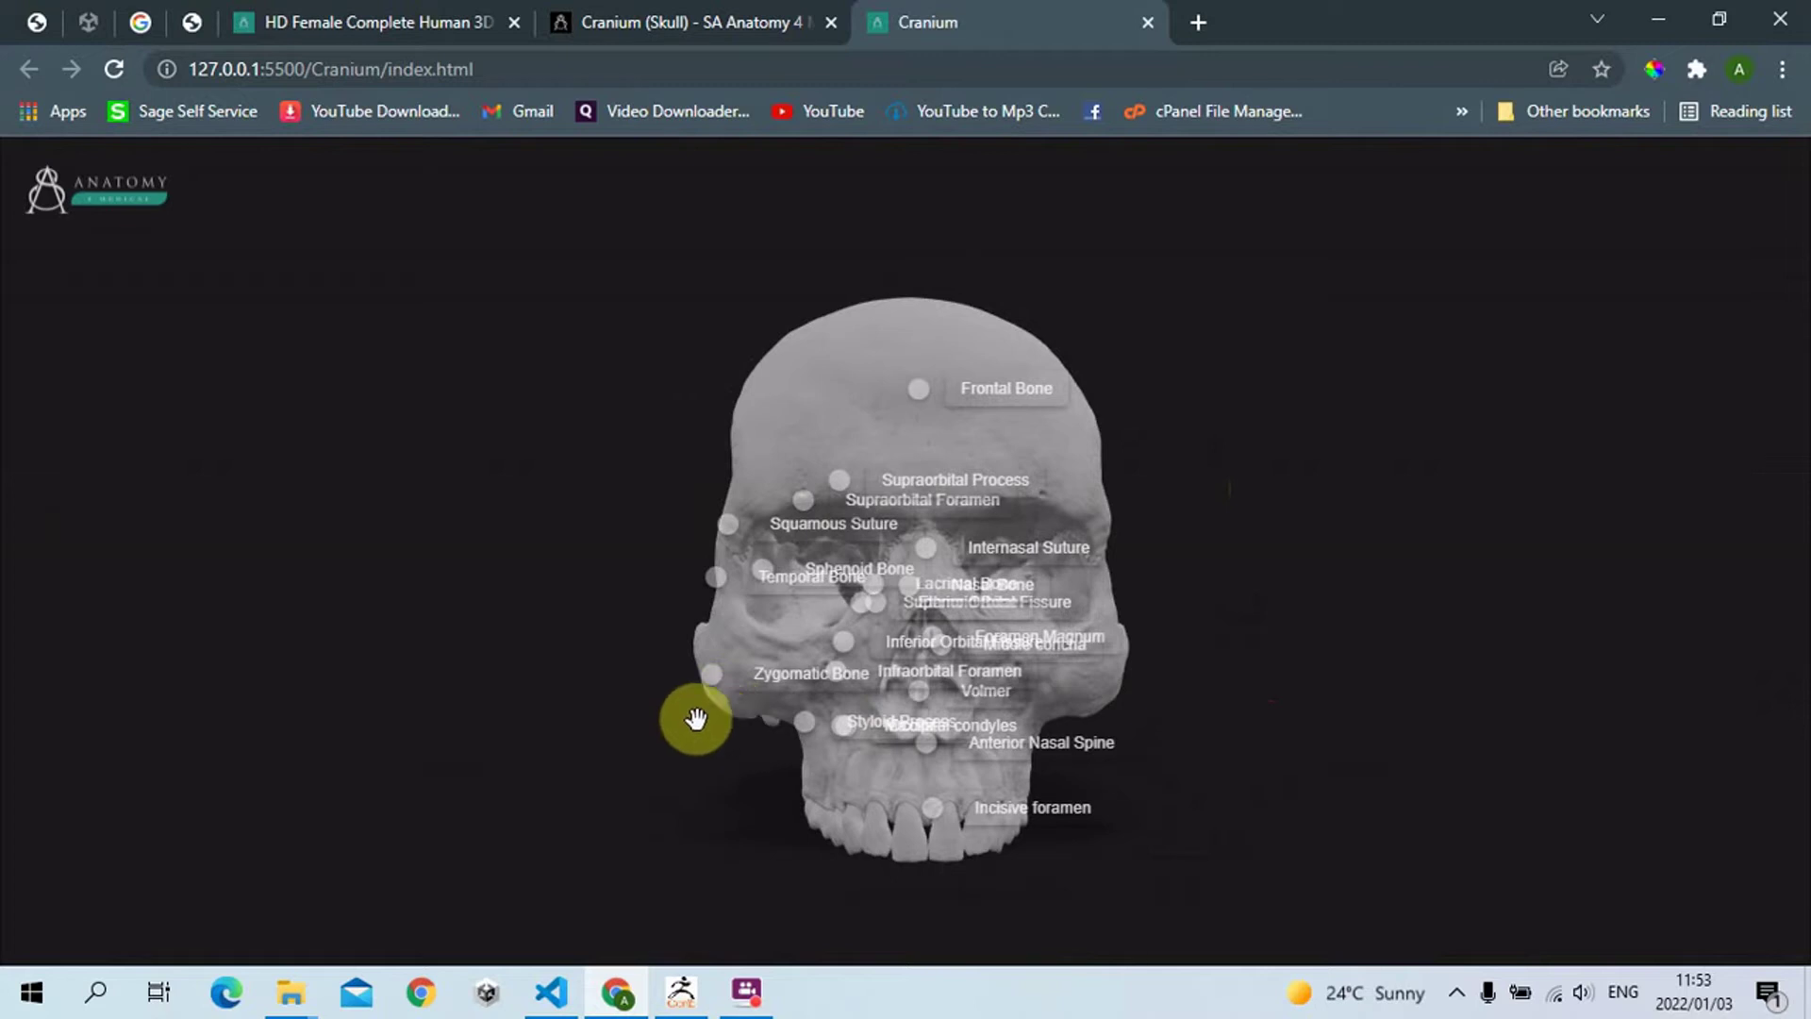
drag(1217, 631, 1087, 627)
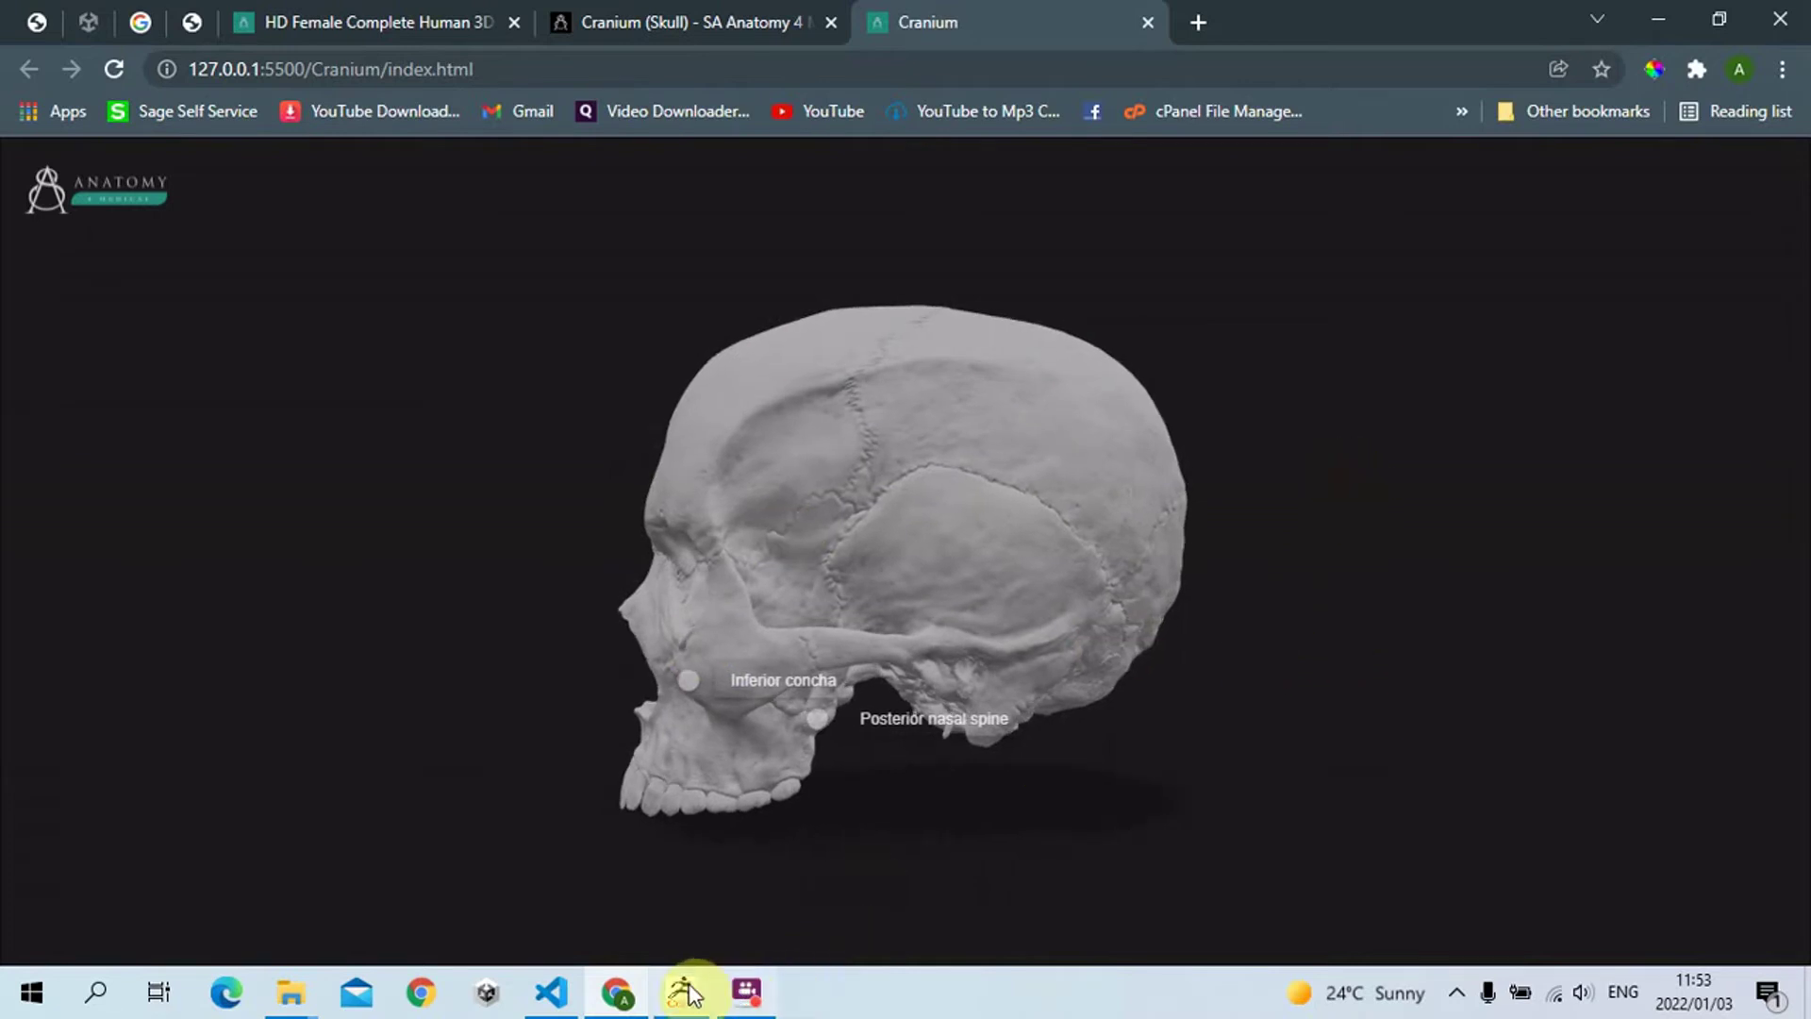
- Return to ZBrushCoreMini and refine the face and jaw profile with the Move brush in side view
mouse_move(685, 989)
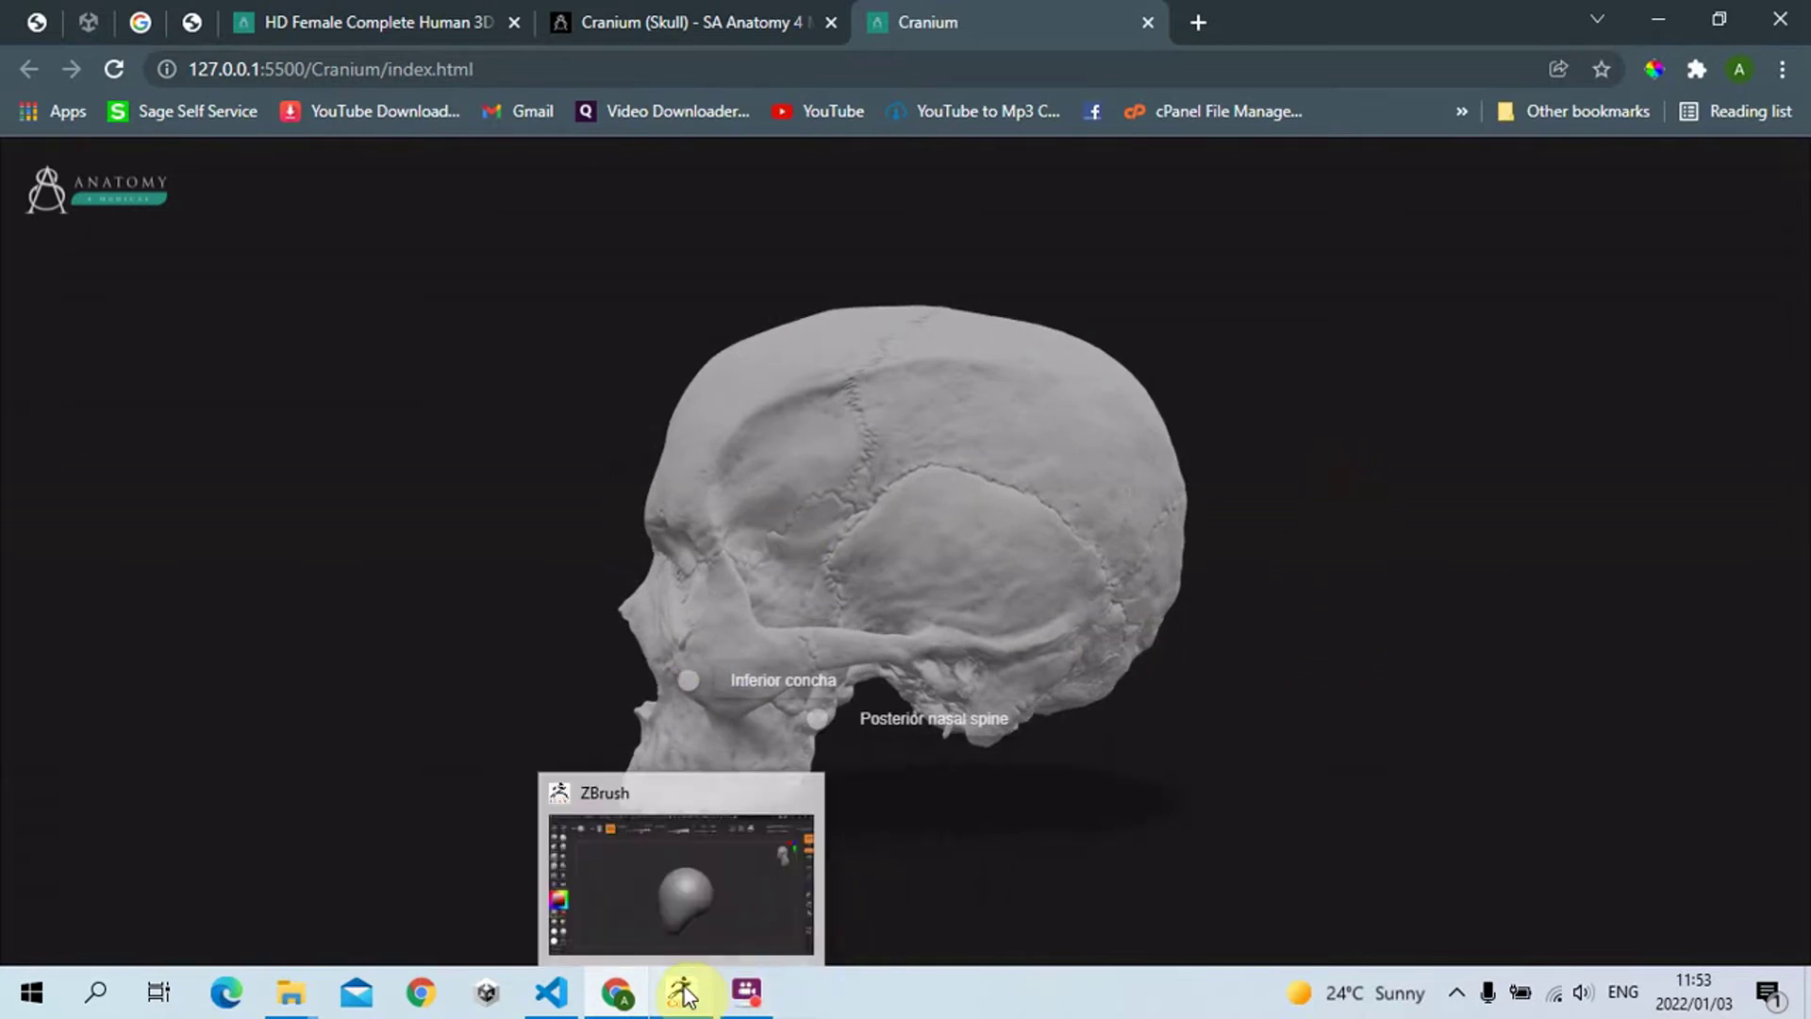
click(683, 990)
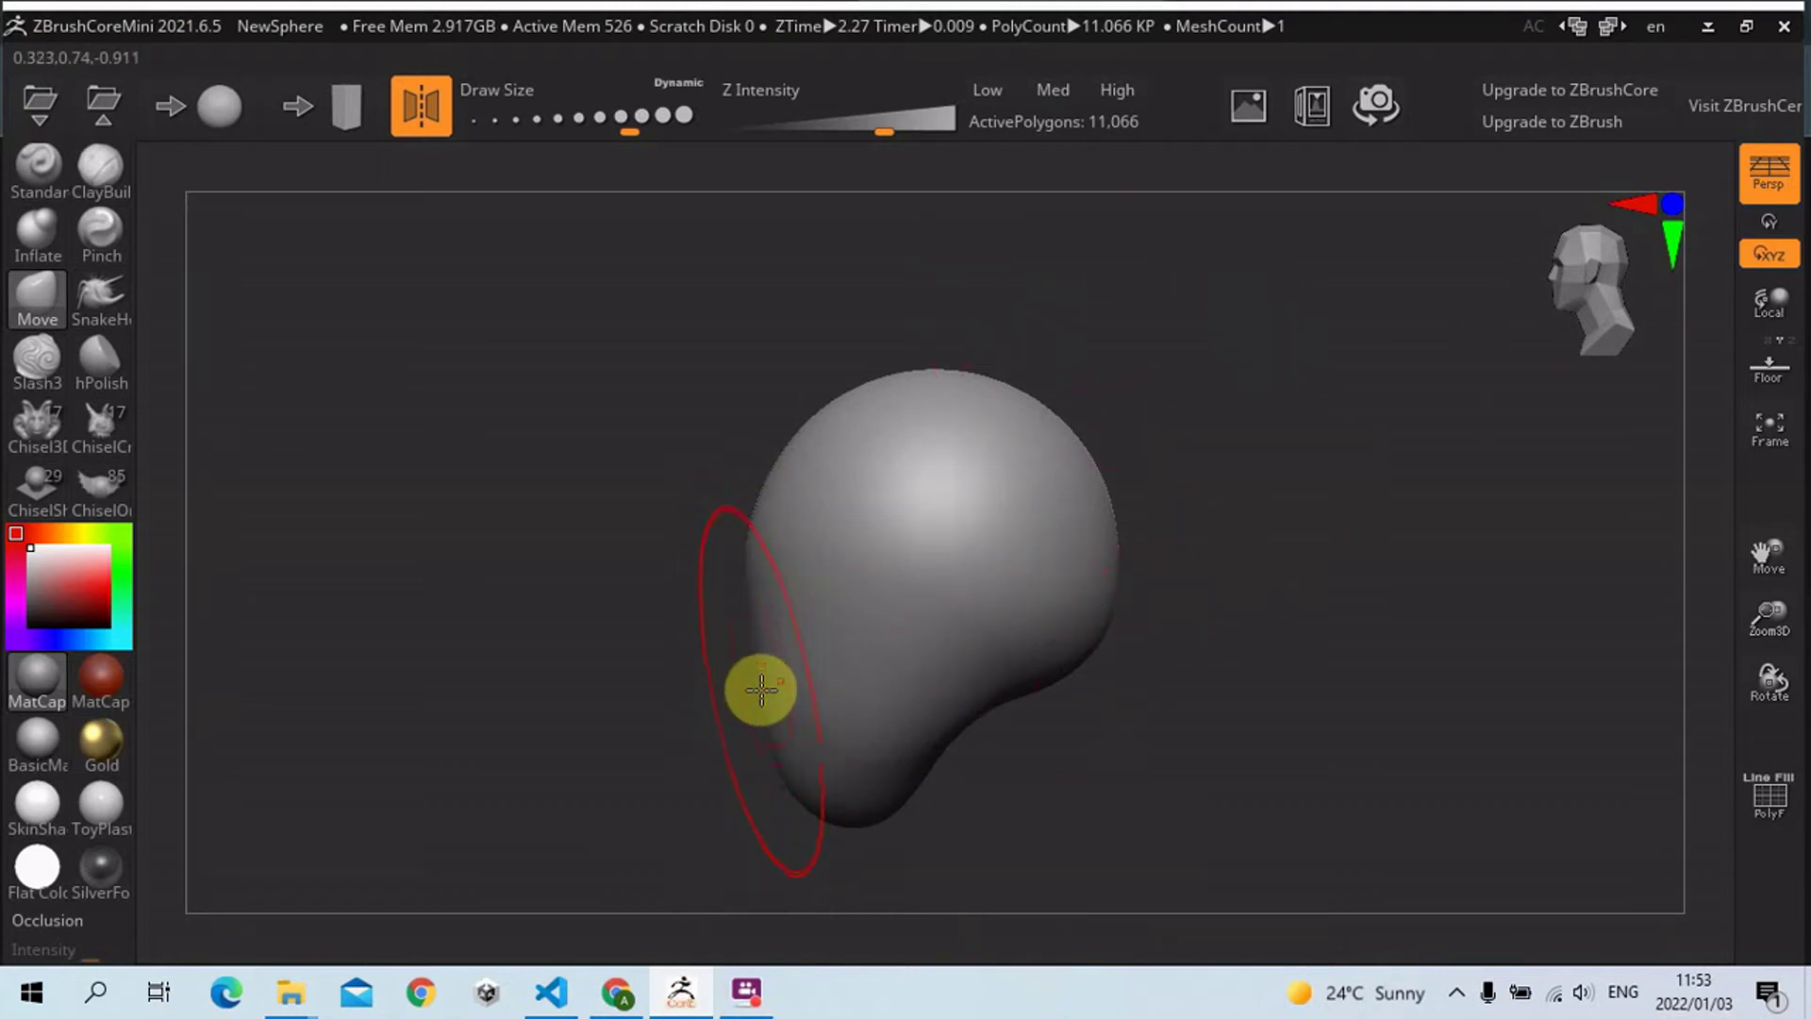
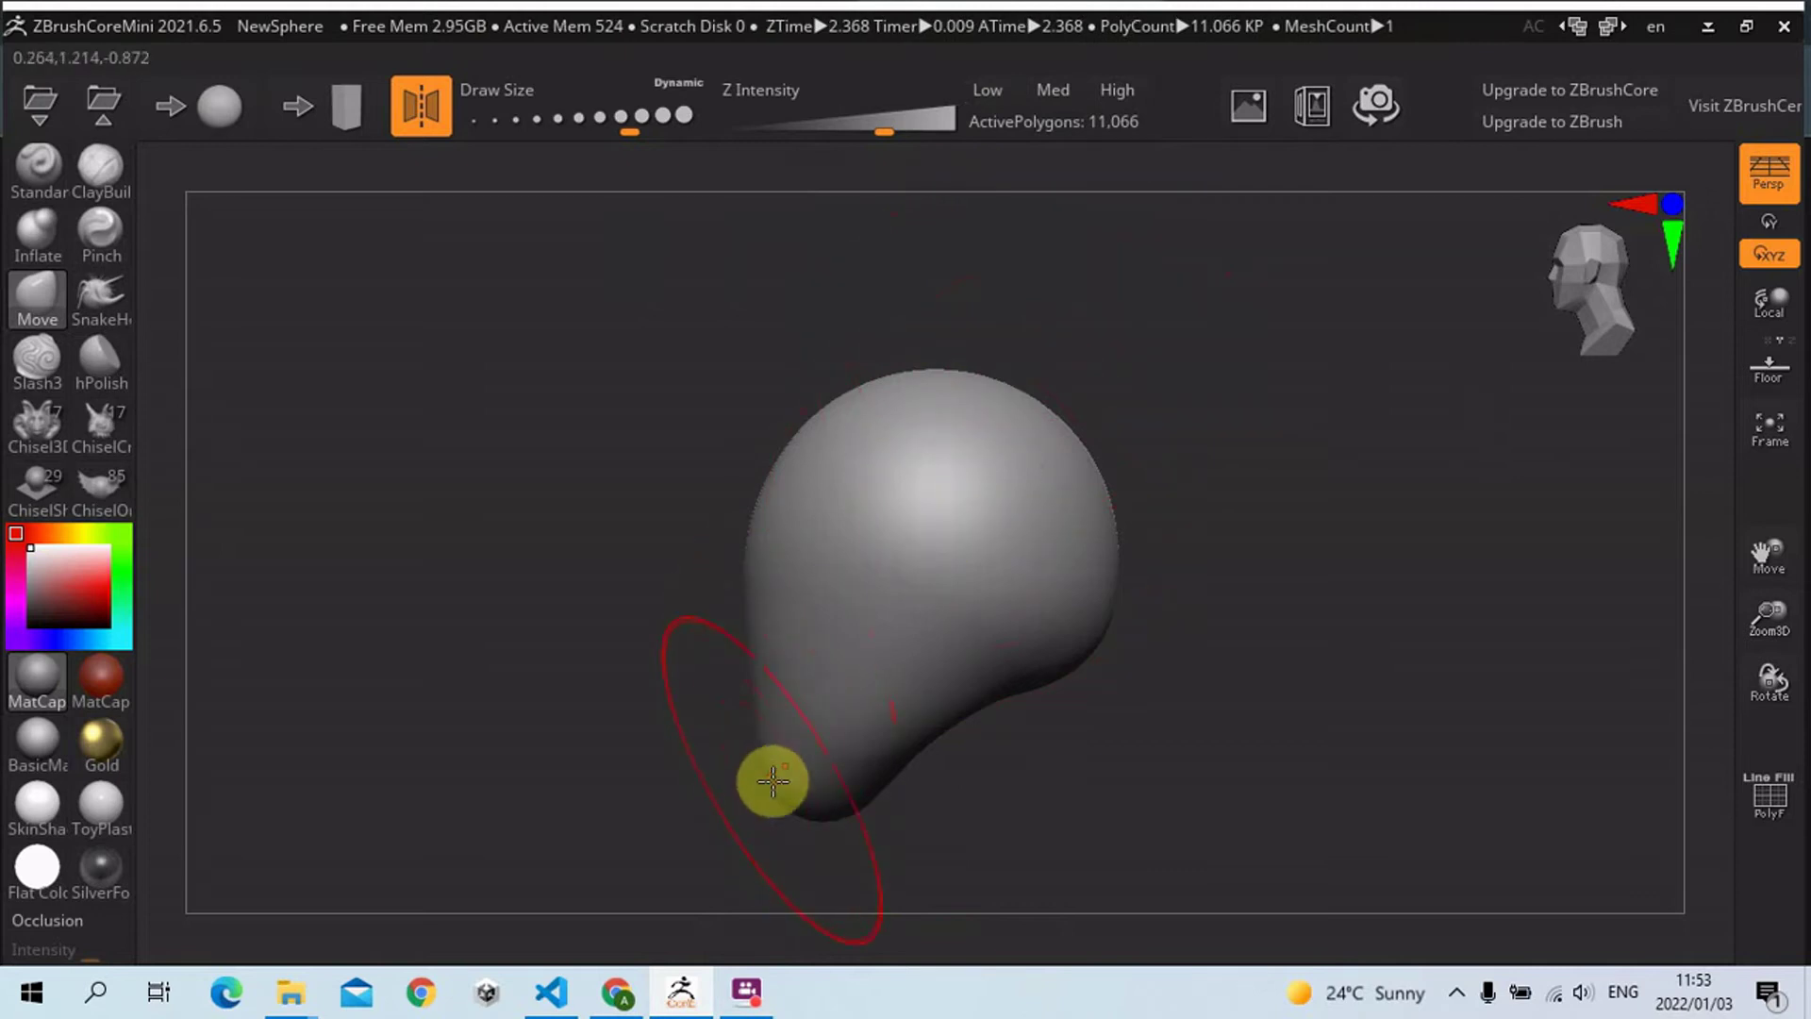
drag(785, 778, 867, 554)
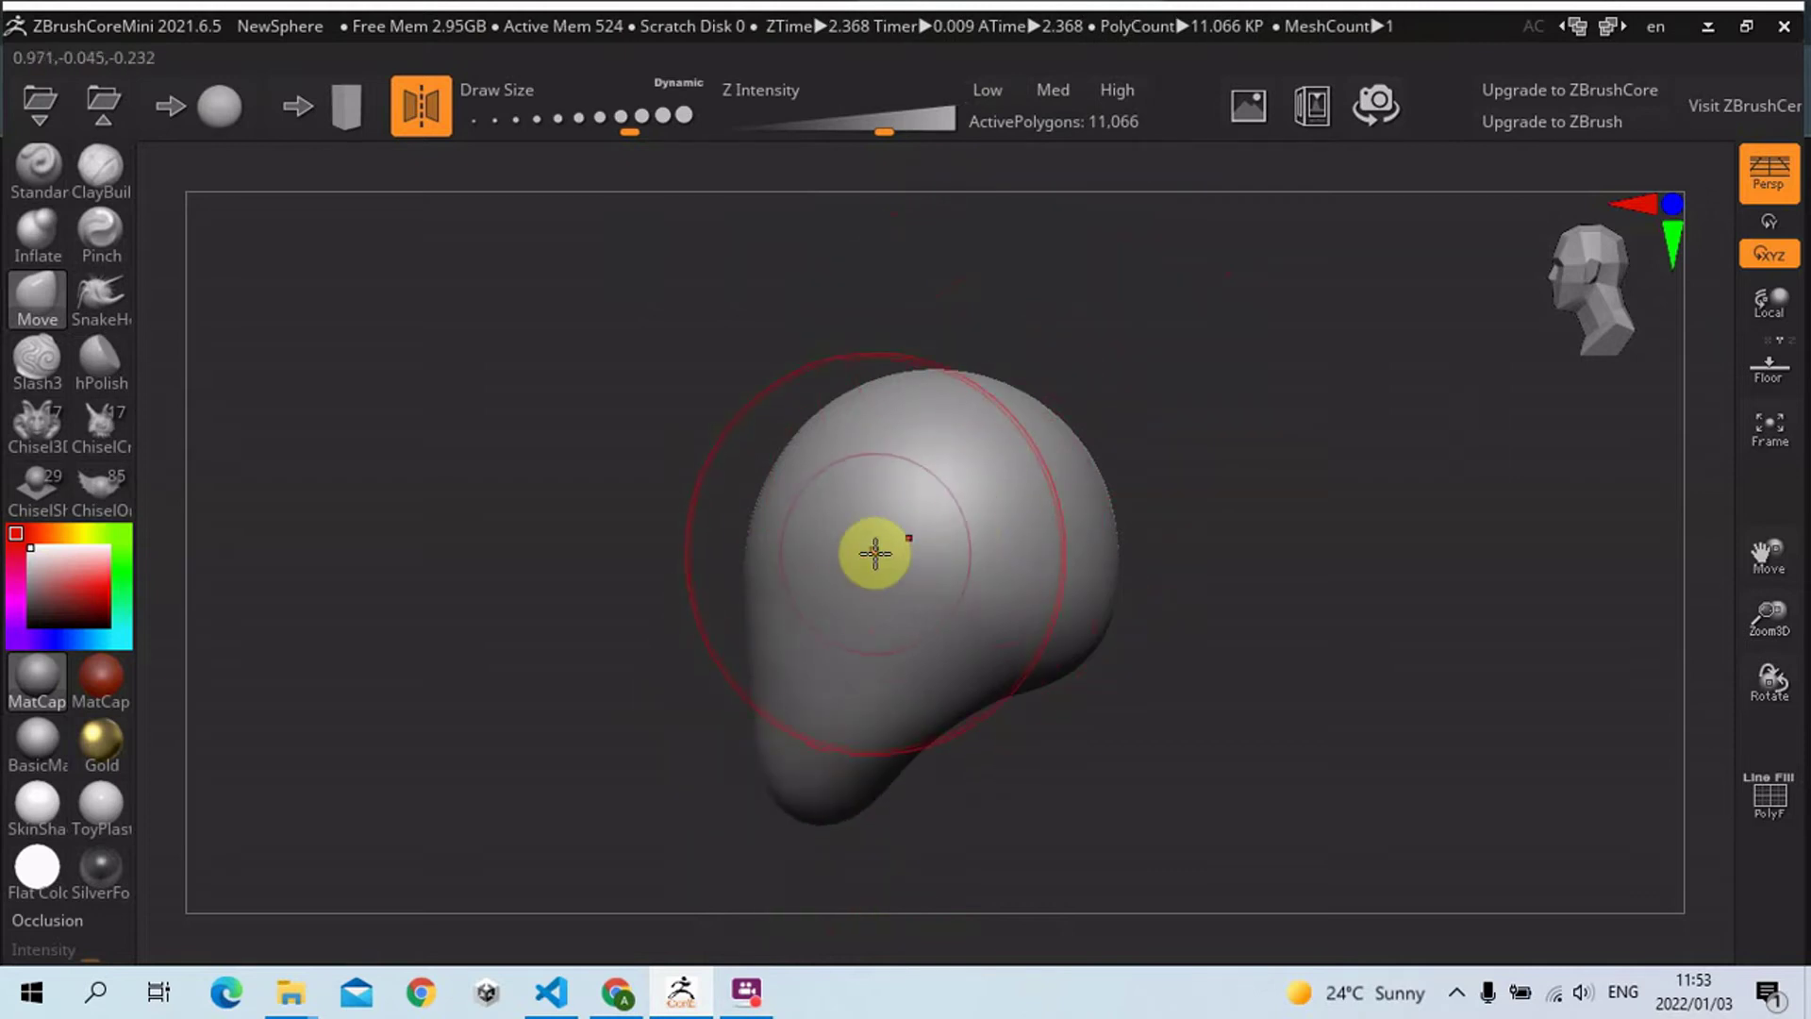
key(shift+f)
key(shift+f)
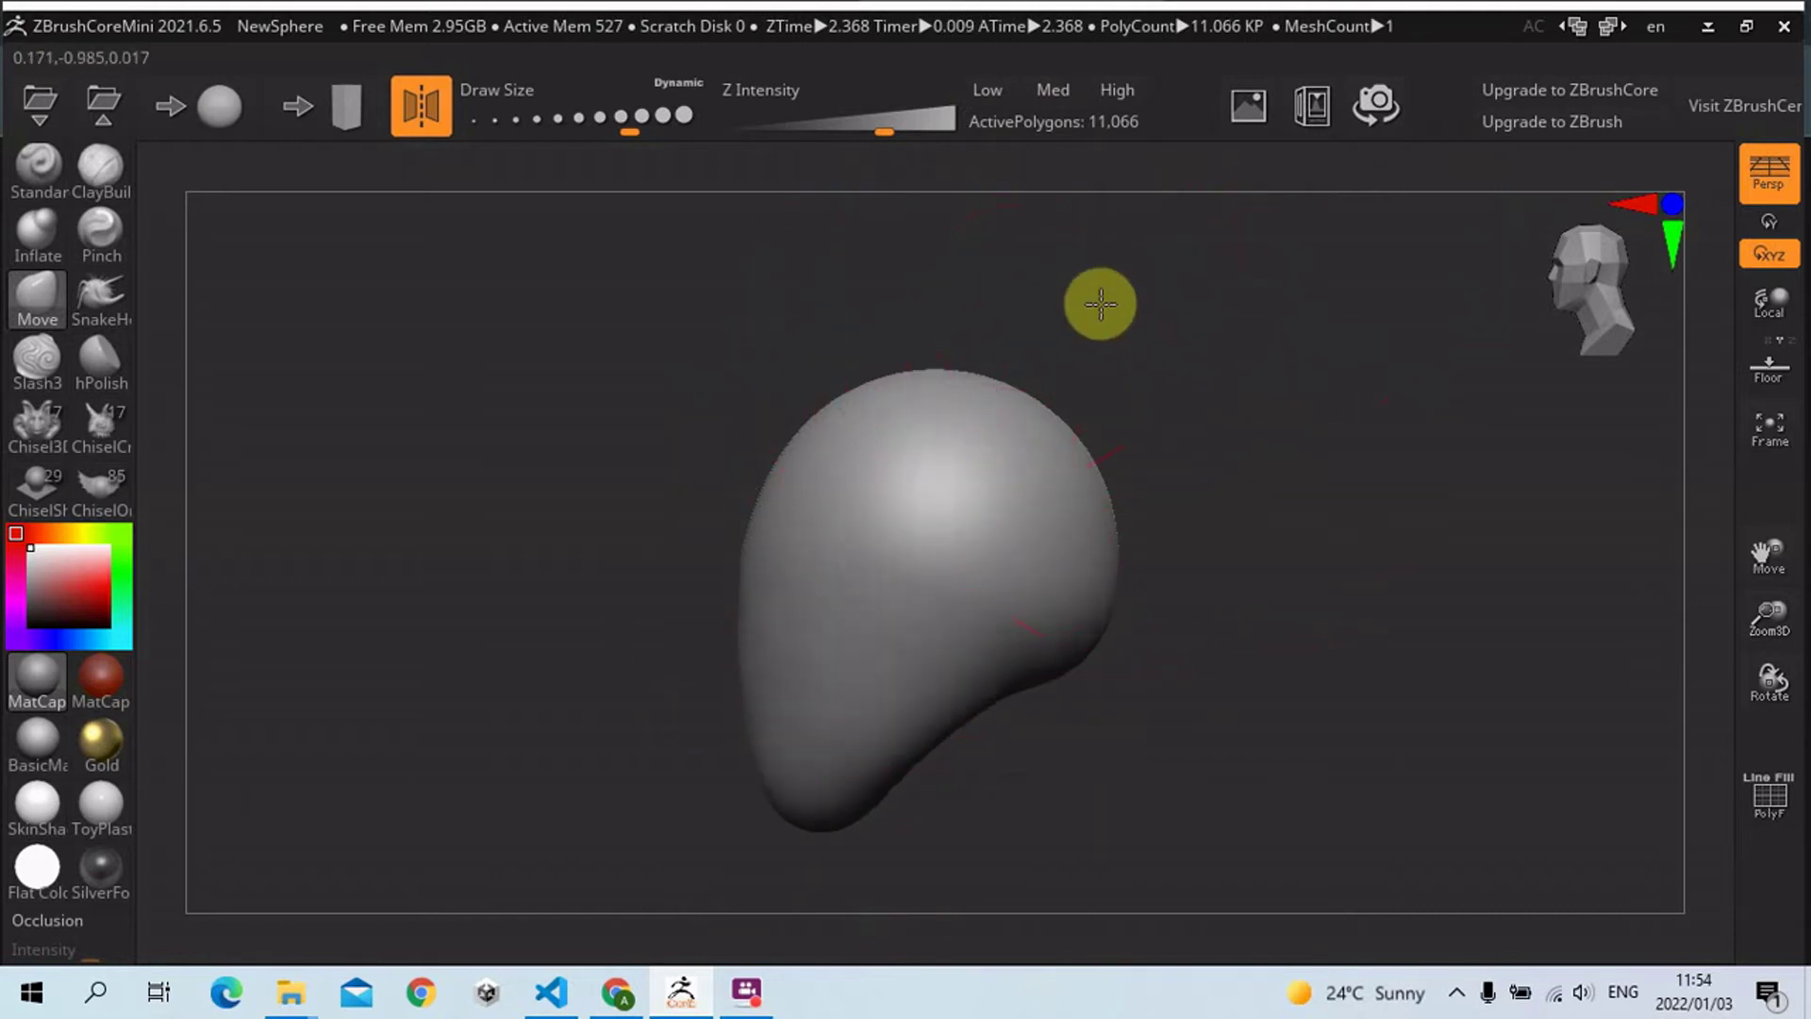
- Narrow both sides of the head symmetrically with the Move brush in front view
shift+drag(1100, 302, 1132, 307)
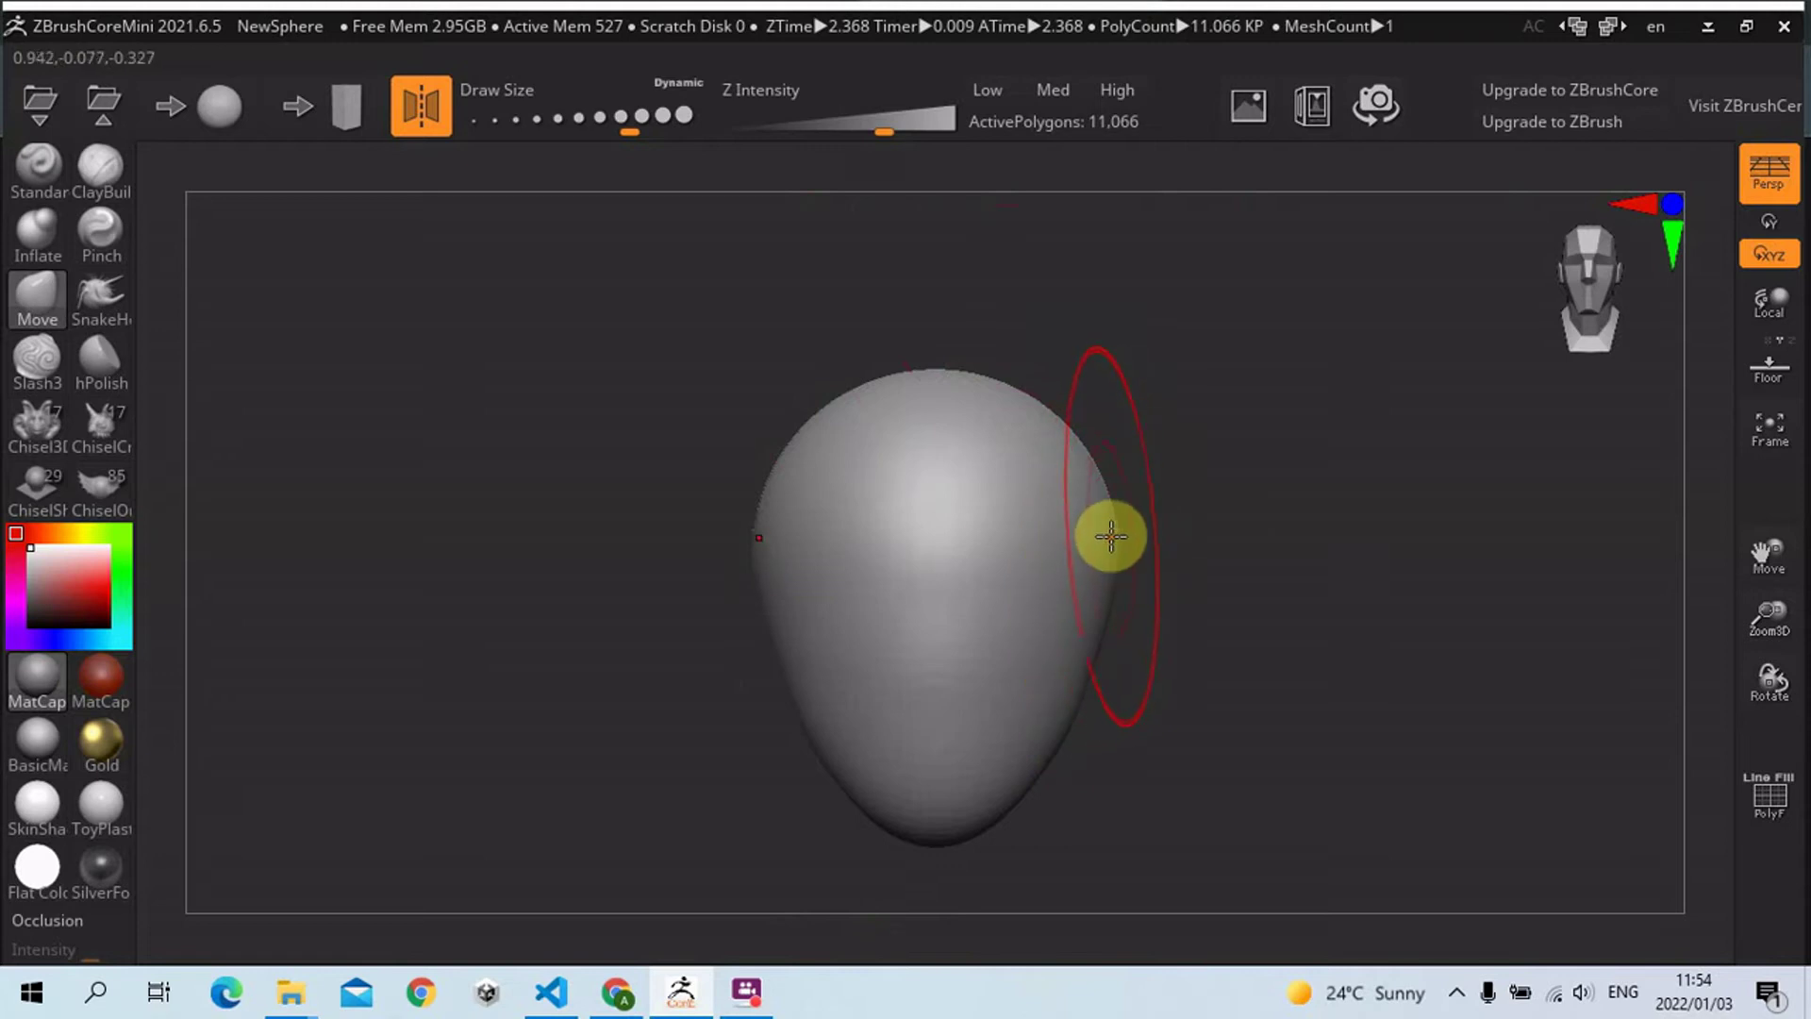
drag(1111, 536, 1061, 547)
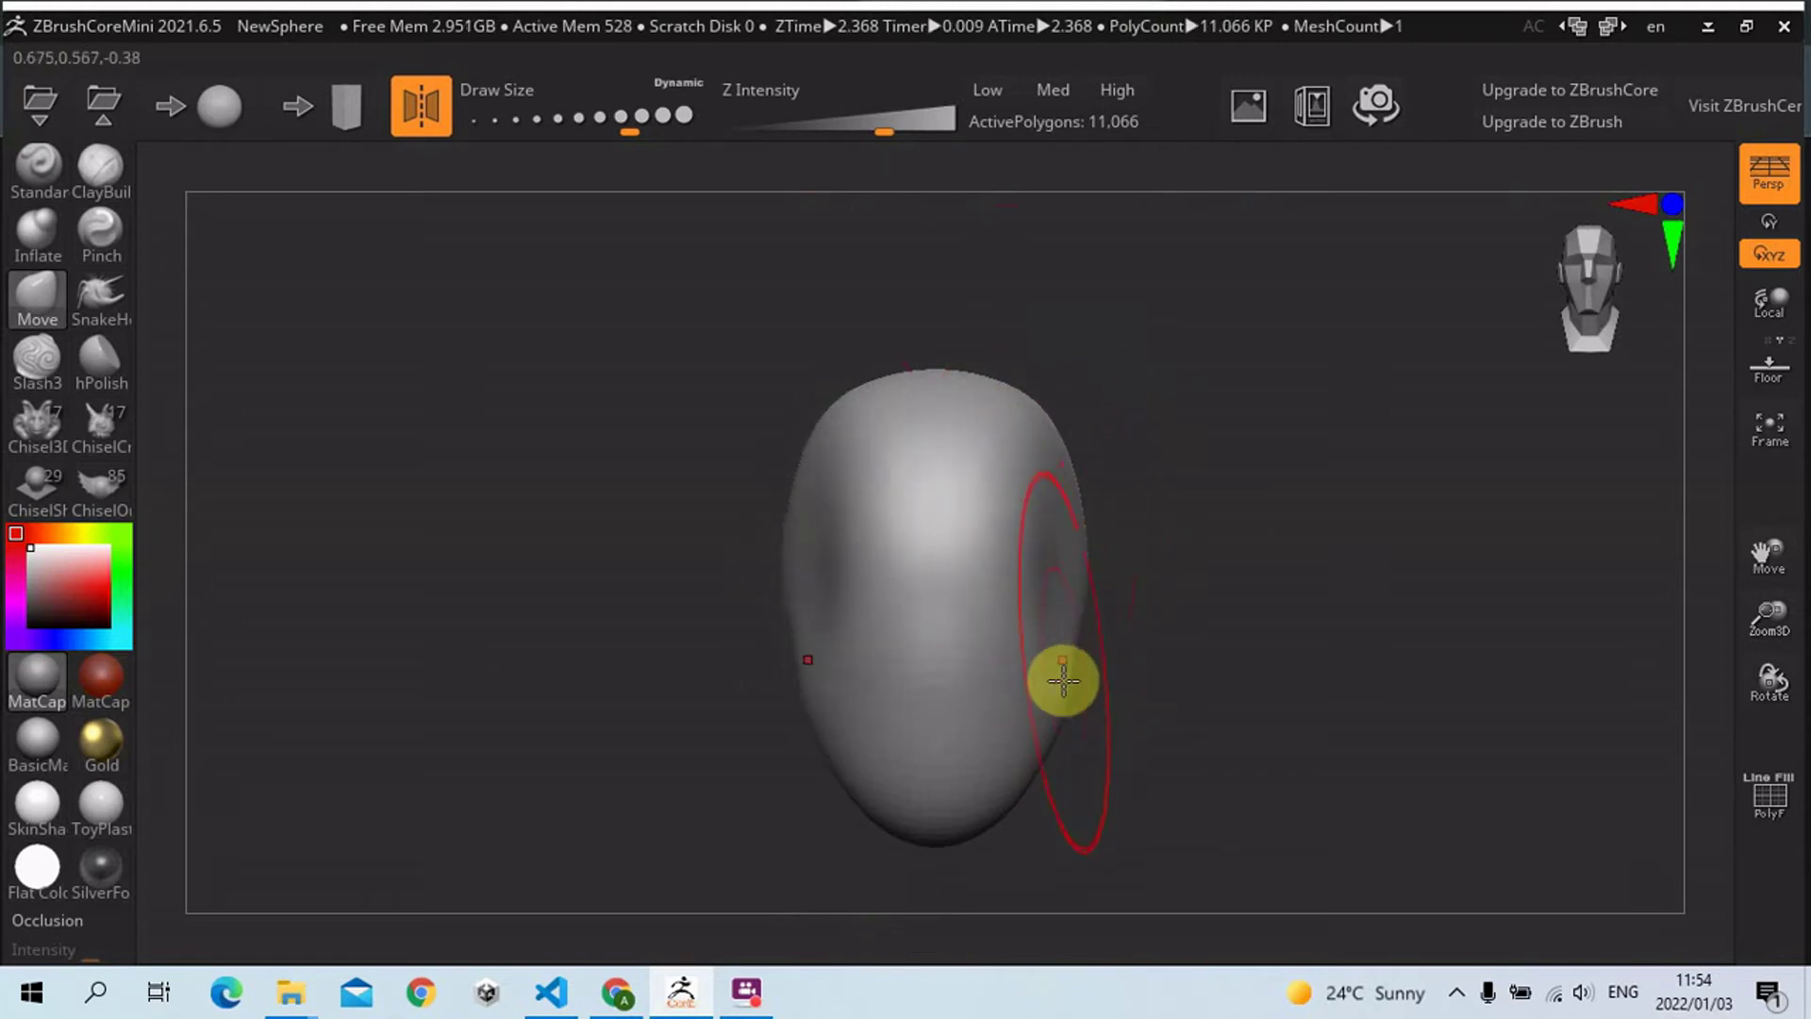
mouse_move(1169, 518)
mouse_down()
mouse_move(1318, 525)
mouse_move(1163, 537)
mouse_move(1190, 497)
mouse_move(1277, 612)
mouse_move(1357, 497)
mouse_move(1291, 455)
mouse_move(1374, 437)
mouse_move(1321, 513)
mouse_move(1317, 650)
mouse_move(1299, 680)
mouse_move(1123, 376)
mouse_move(1132, 558)
mouse_move(1049, 680)
mouse_up()
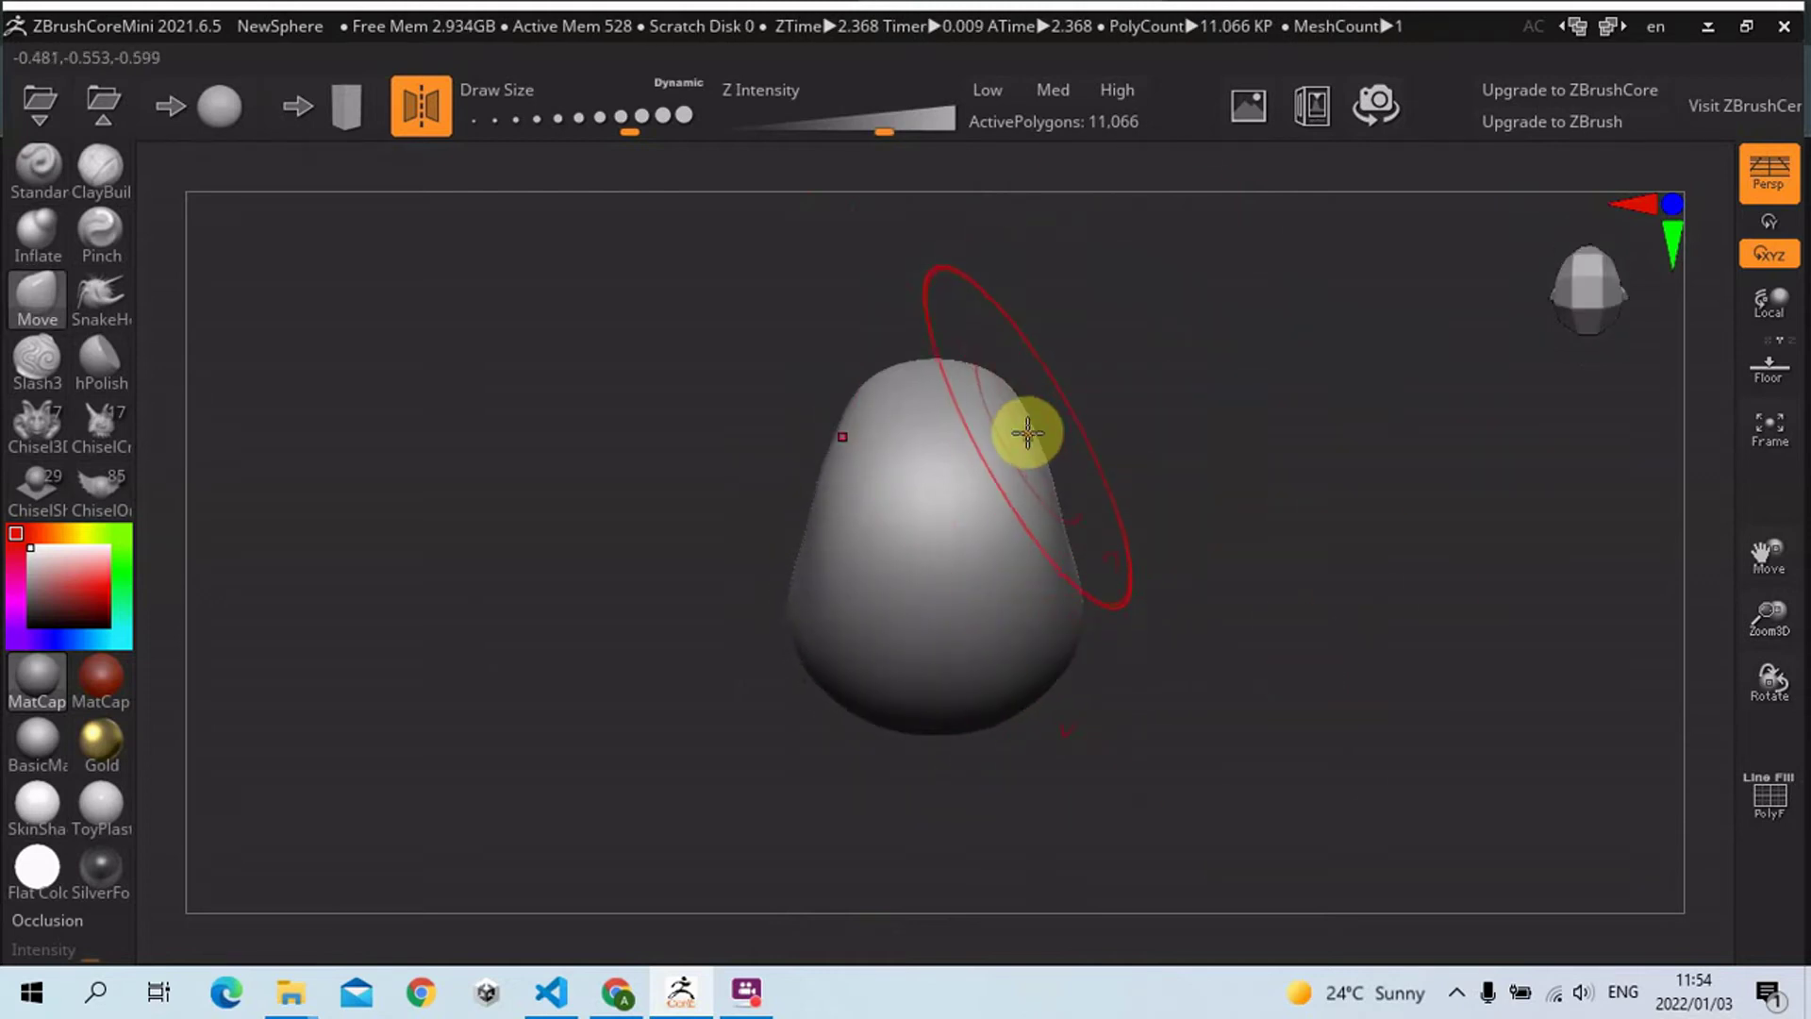
- Even out the sides of the cranium with the Move brush, working from above and from behind
drag(1027, 432, 1047, 421)
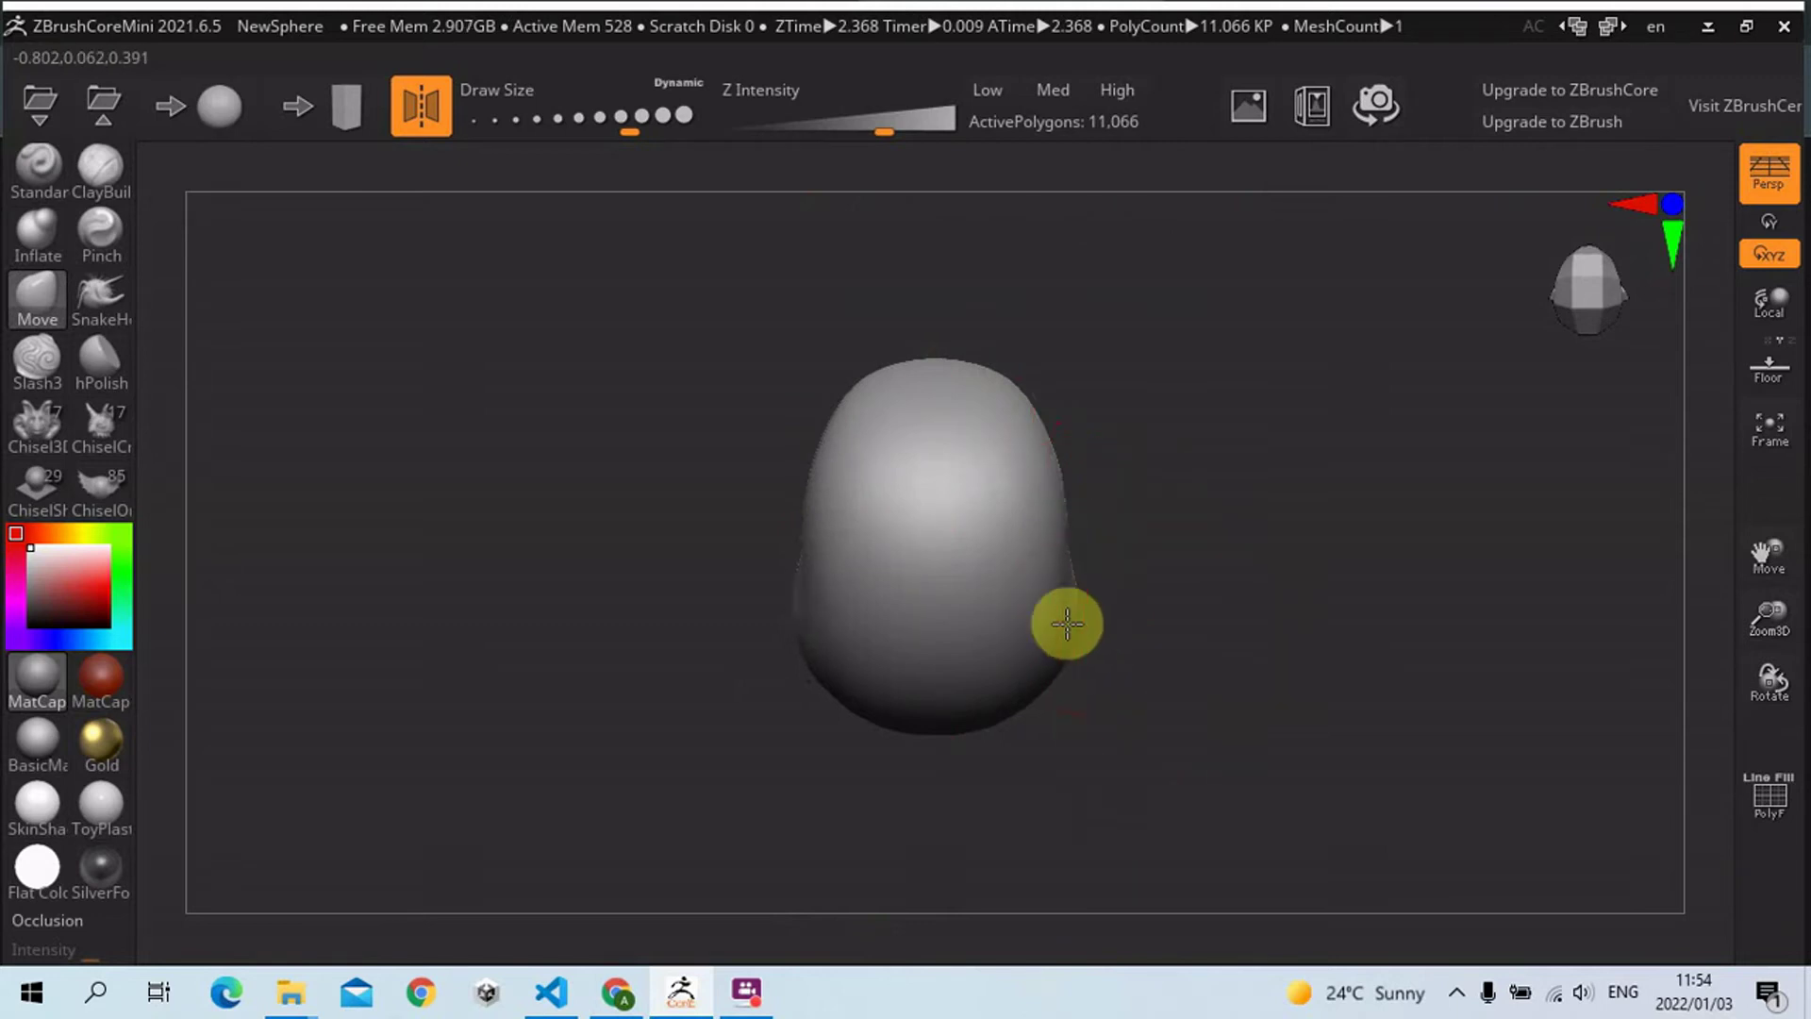
drag(1139, 679, 1160, 516)
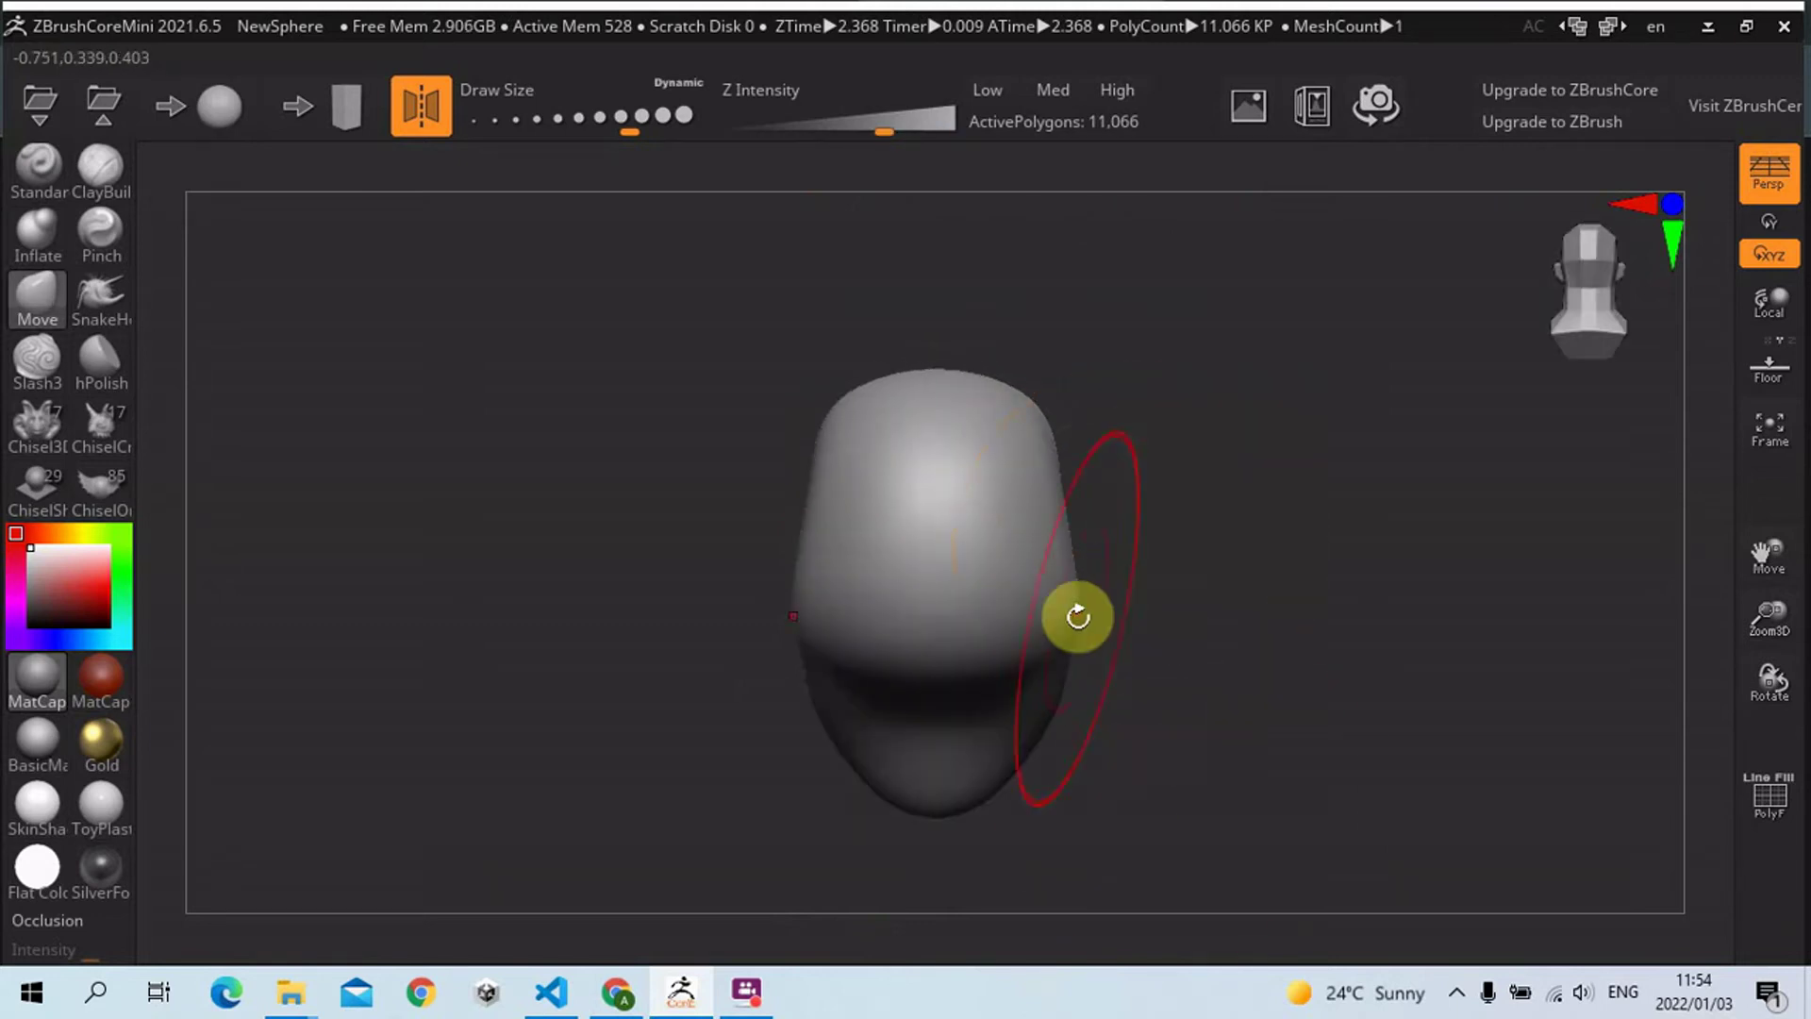
drag(1077, 617, 1053, 619)
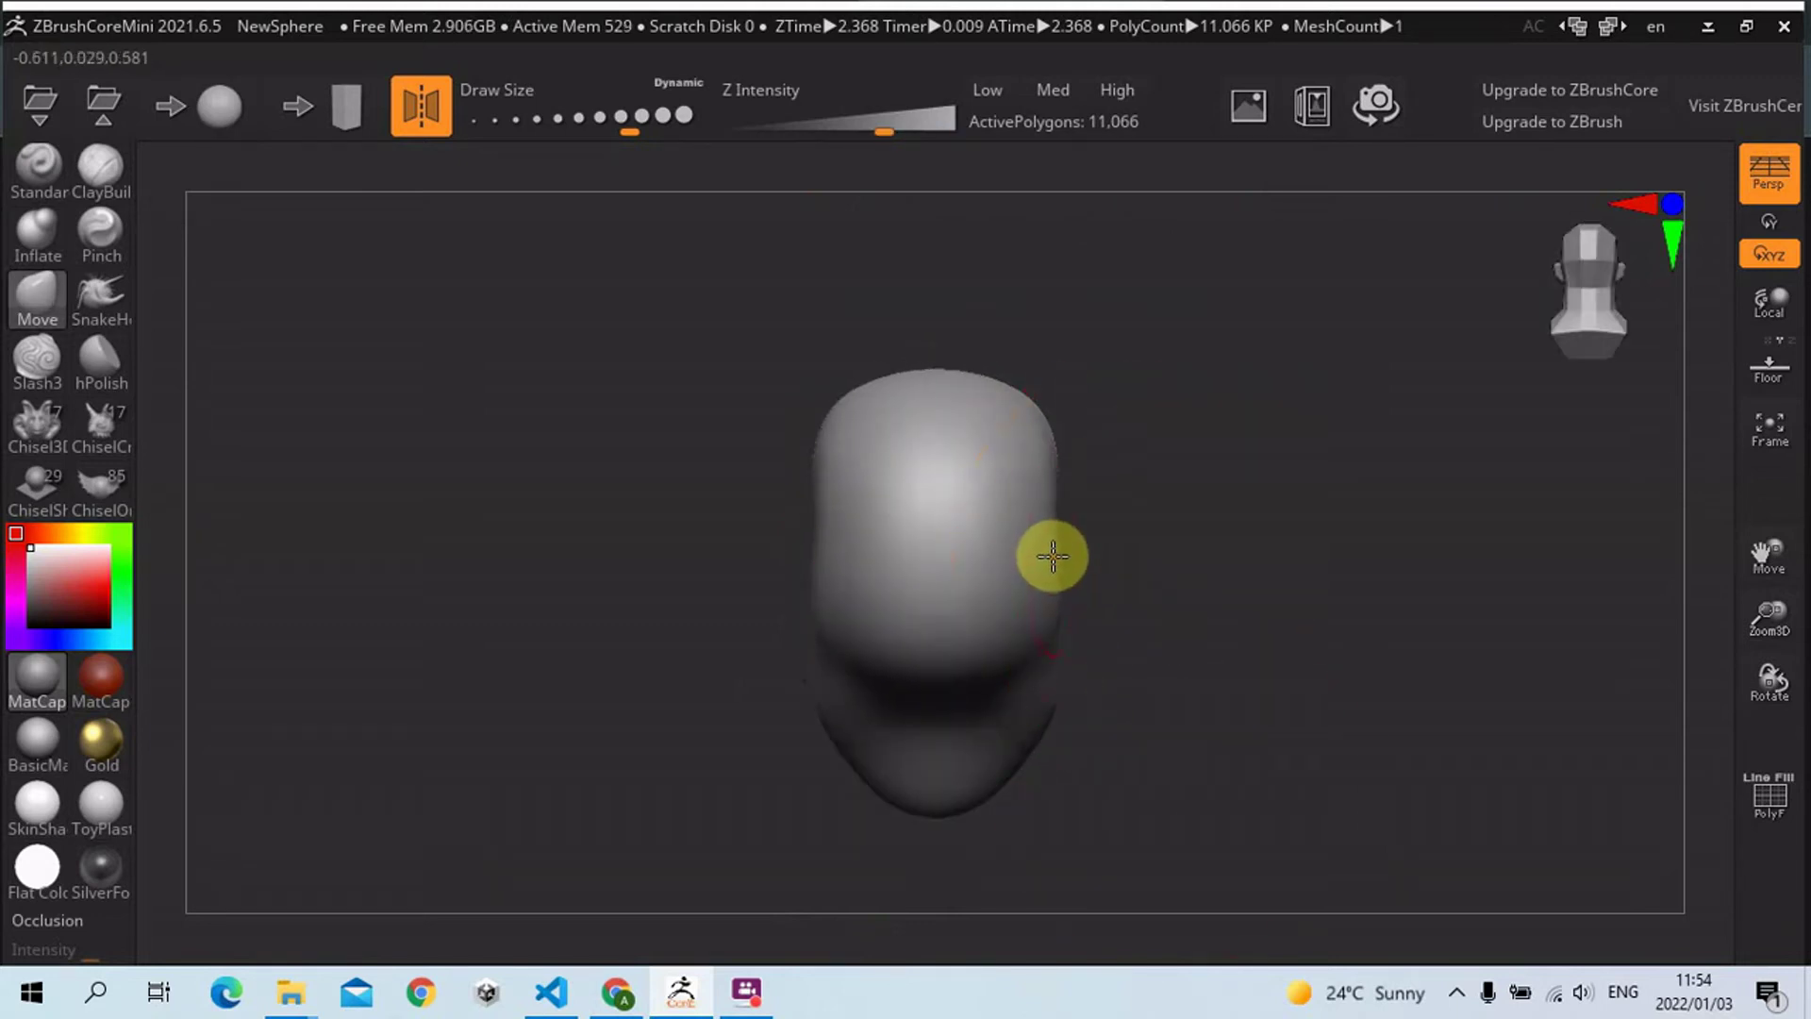
drag(1052, 557, 1081, 557)
drag(1213, 639, 1091, 586)
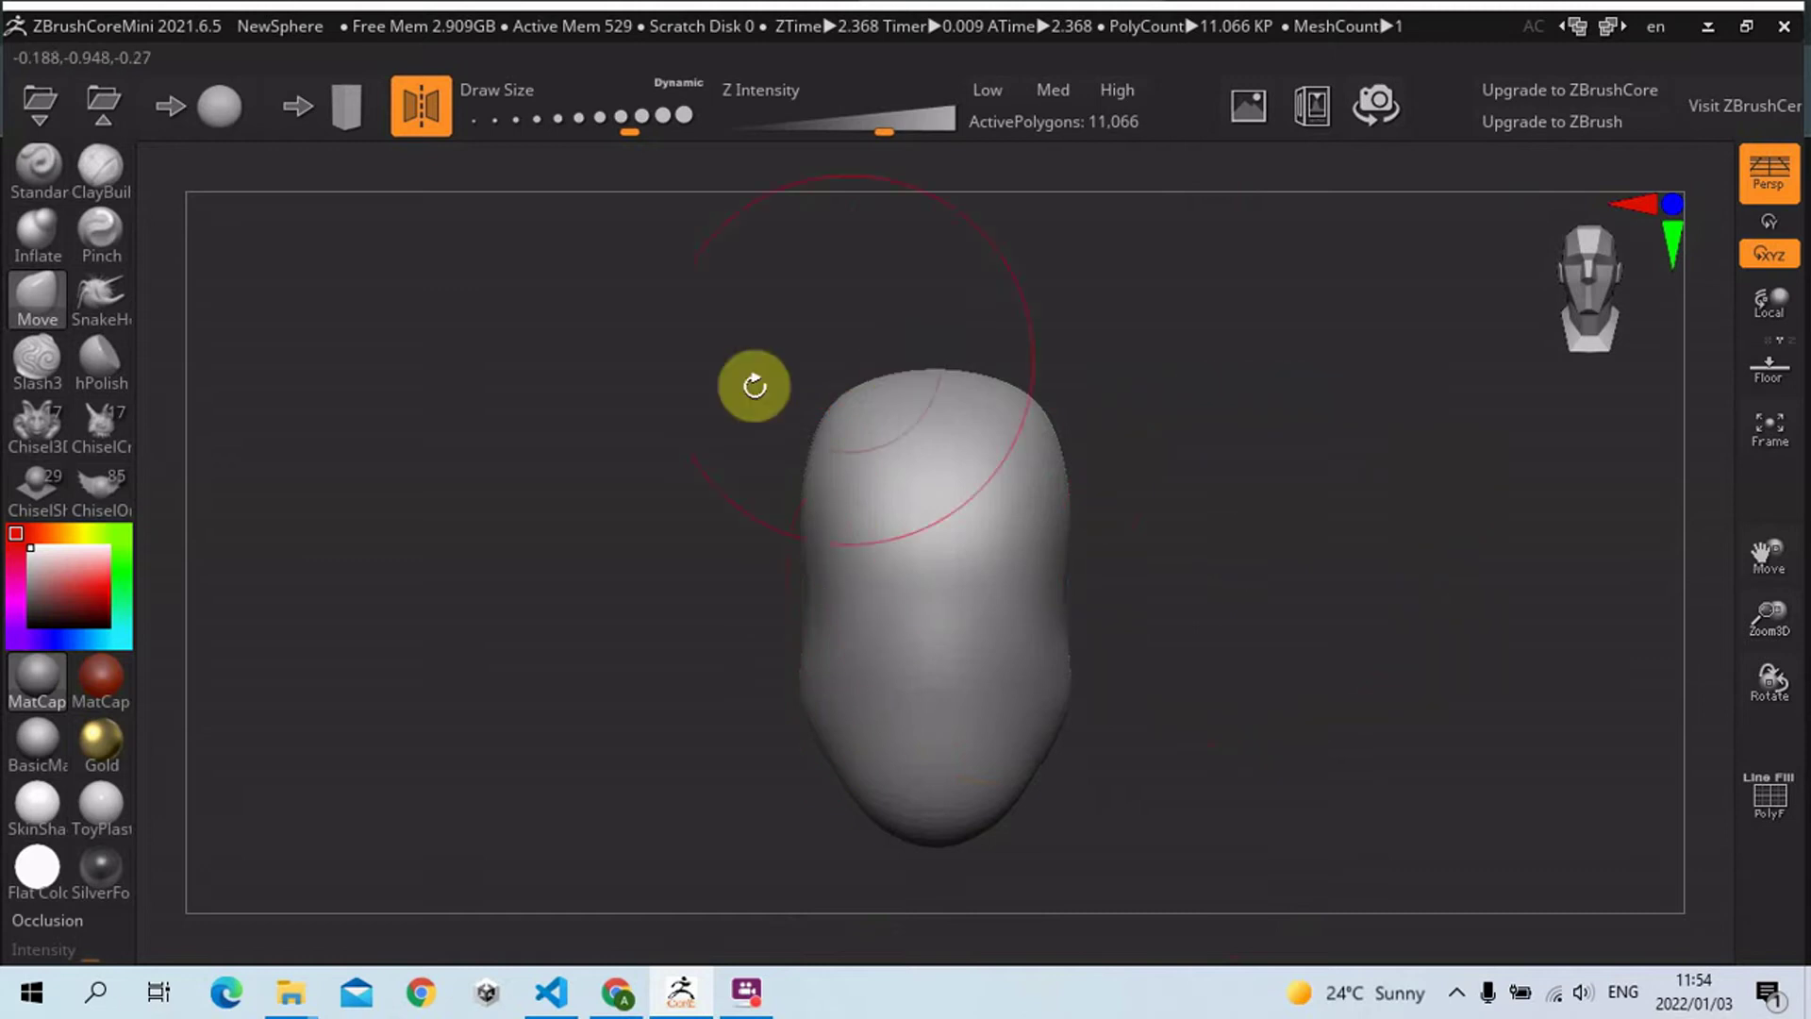
- Choose the ClayBuildup brush and reduce its draw size for carving facial features
click(102, 172)
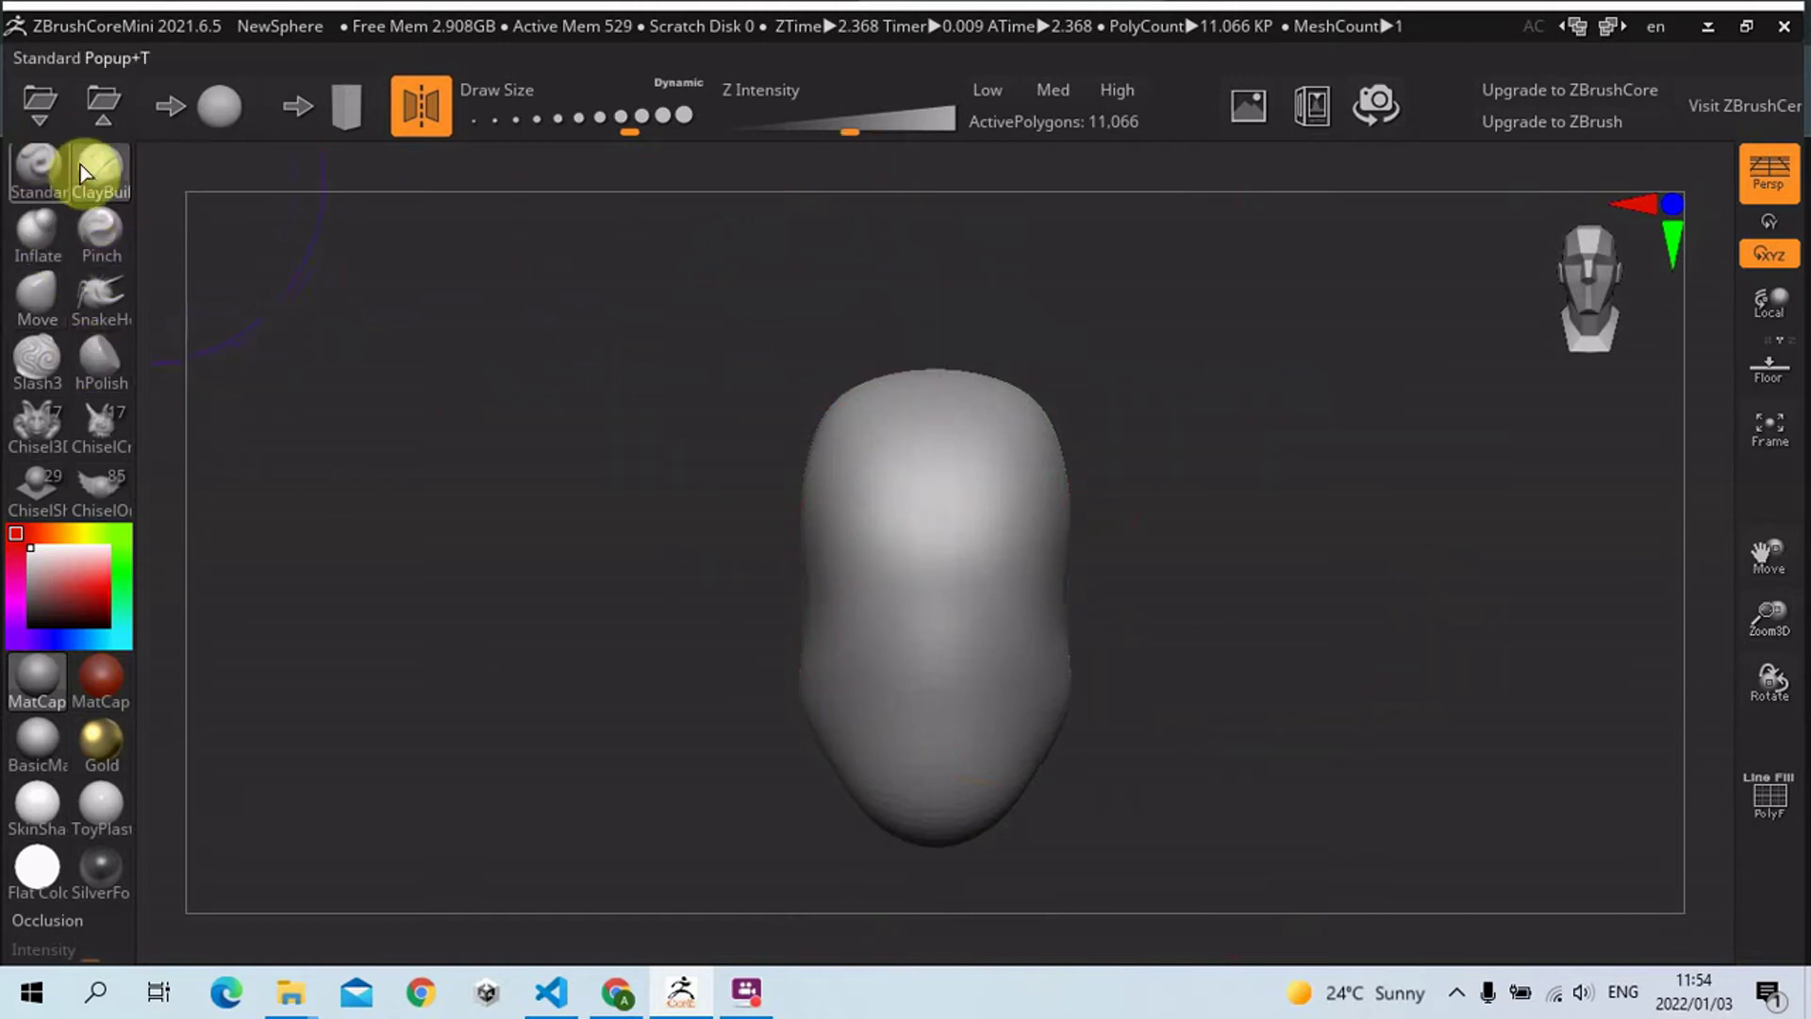
key(s)
mouse_move(905, 536)
mouse_down()
mouse_move(840, 531)
mouse_move(861, 526)
mouse_up()
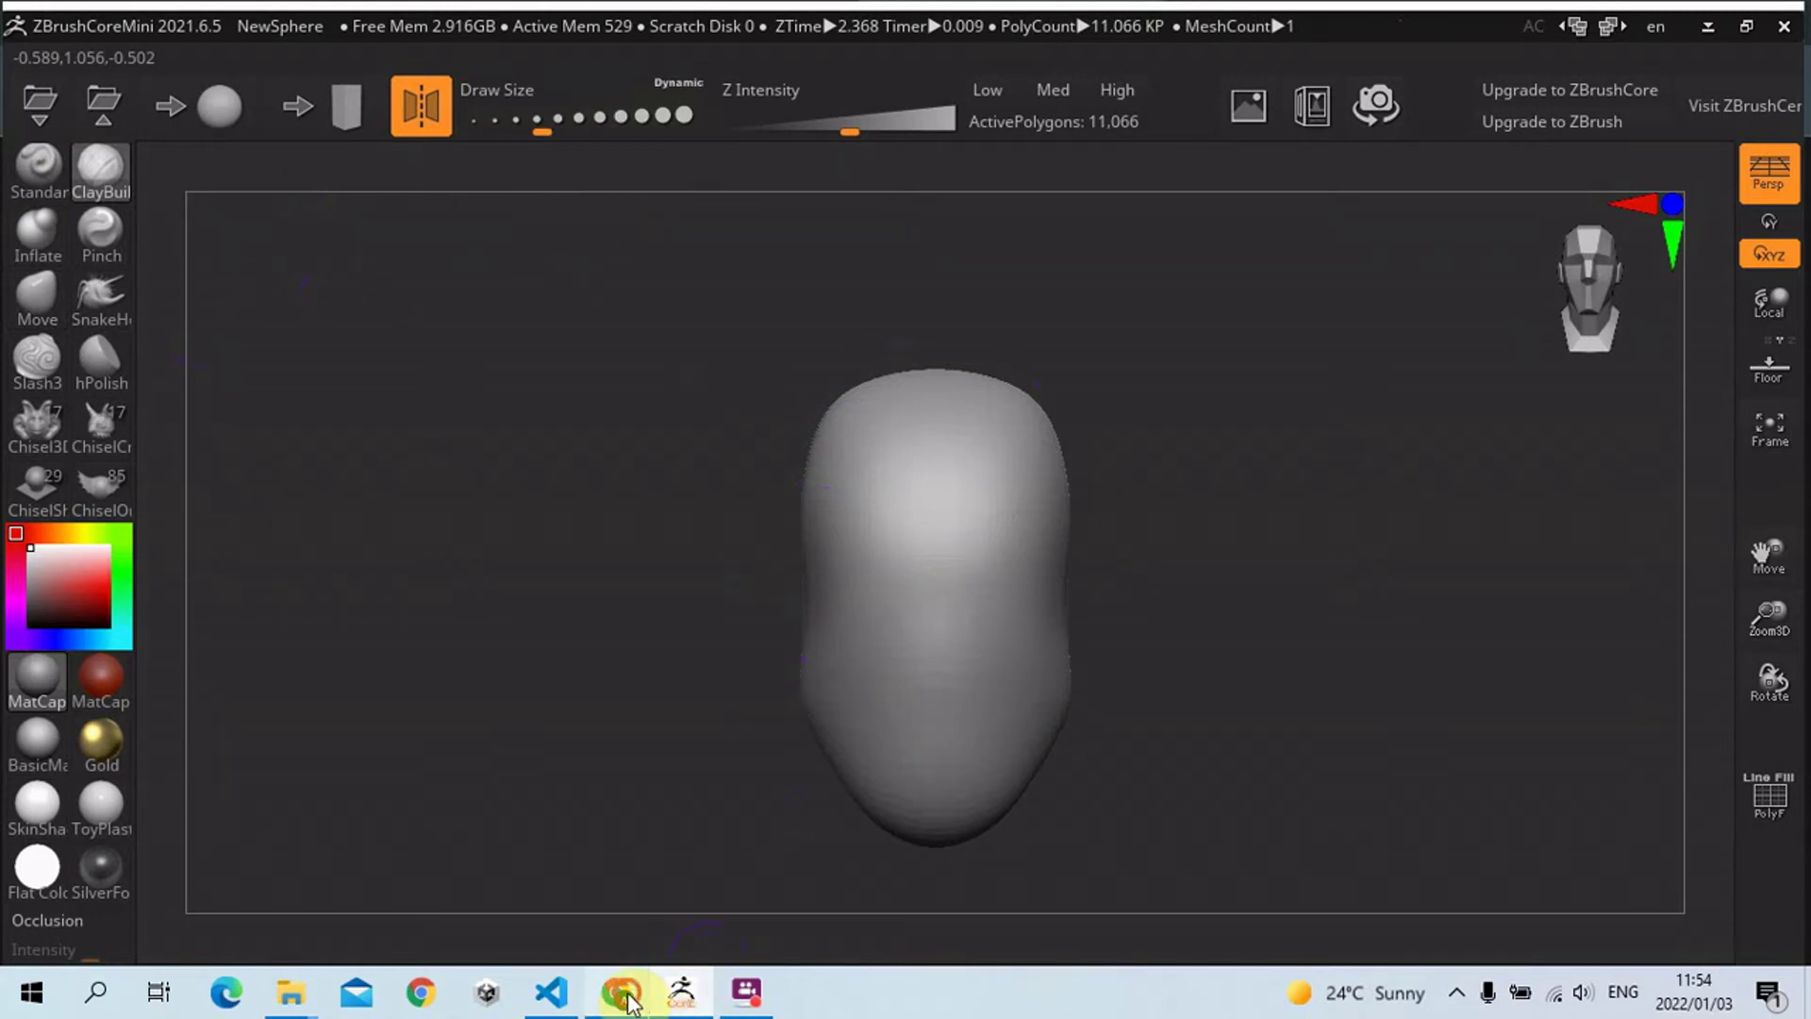
- Switch to the browser's Cranium viewer and examine the eye sockets and nasal opening up close from the front
click(623, 995)
right_drag(857, 493, 1002, 505)
click(732, 371)
click(762, 355)
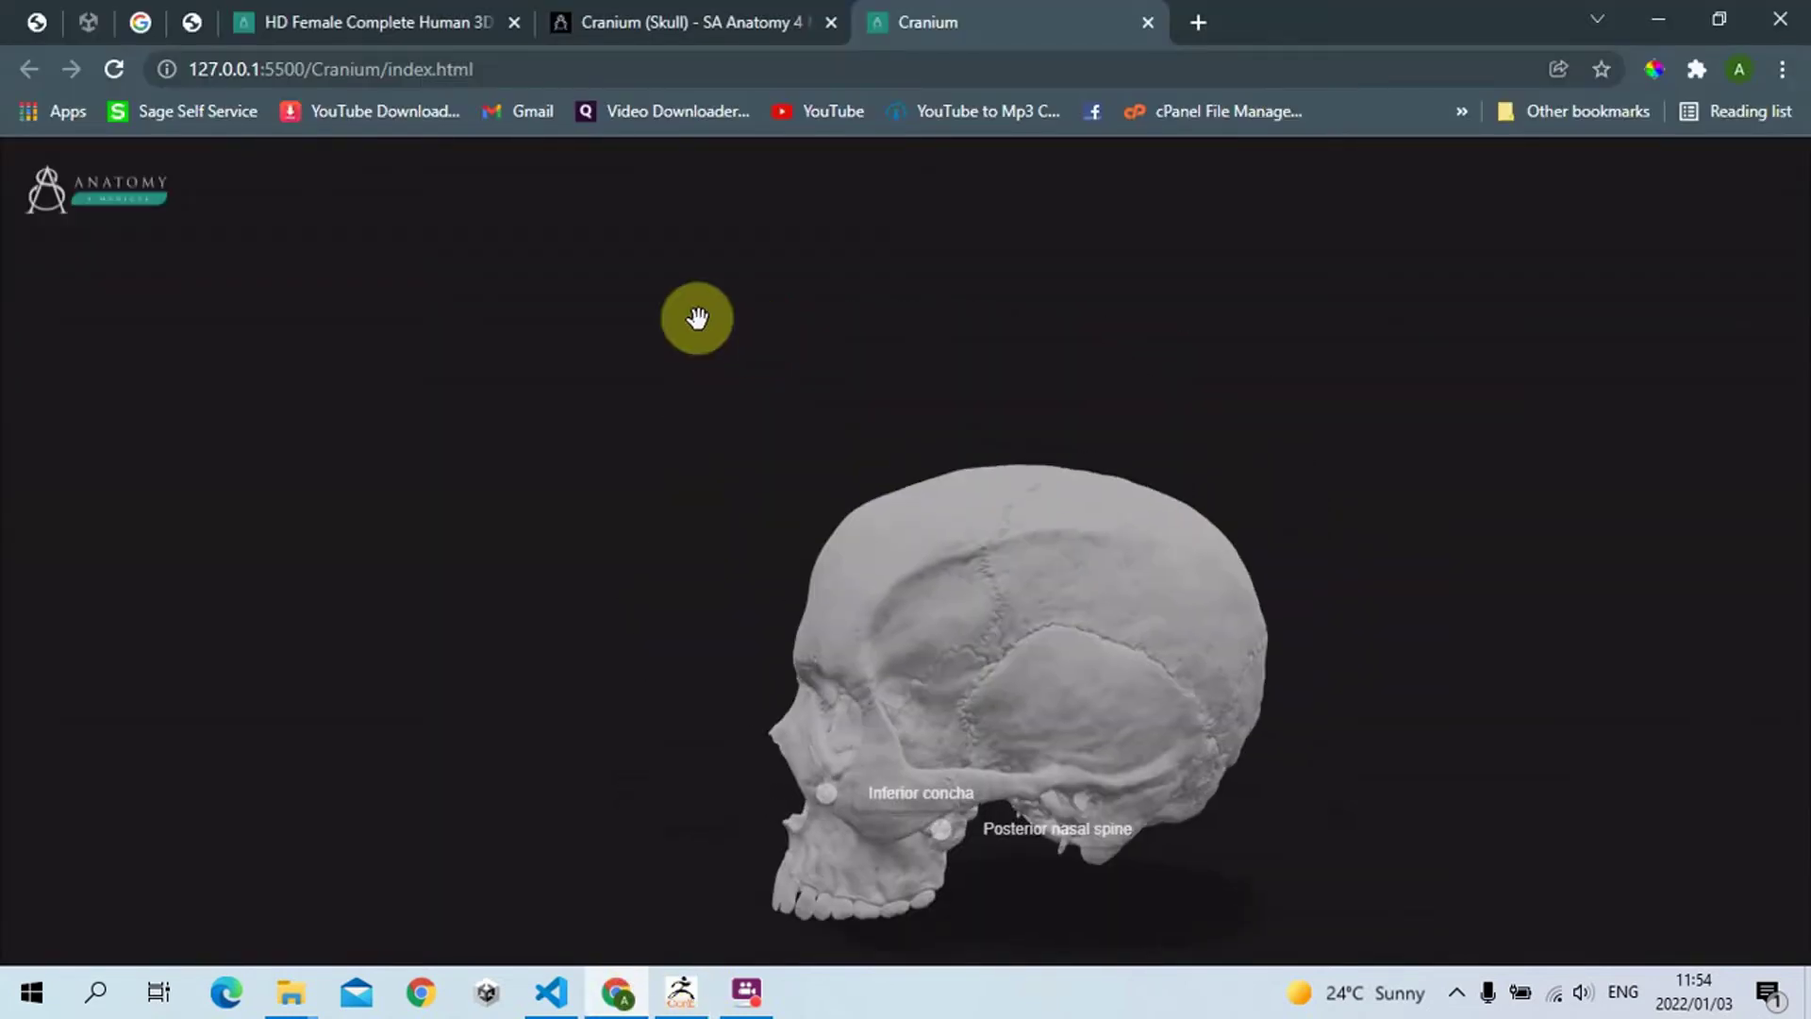
drag(830, 399, 1163, 518)
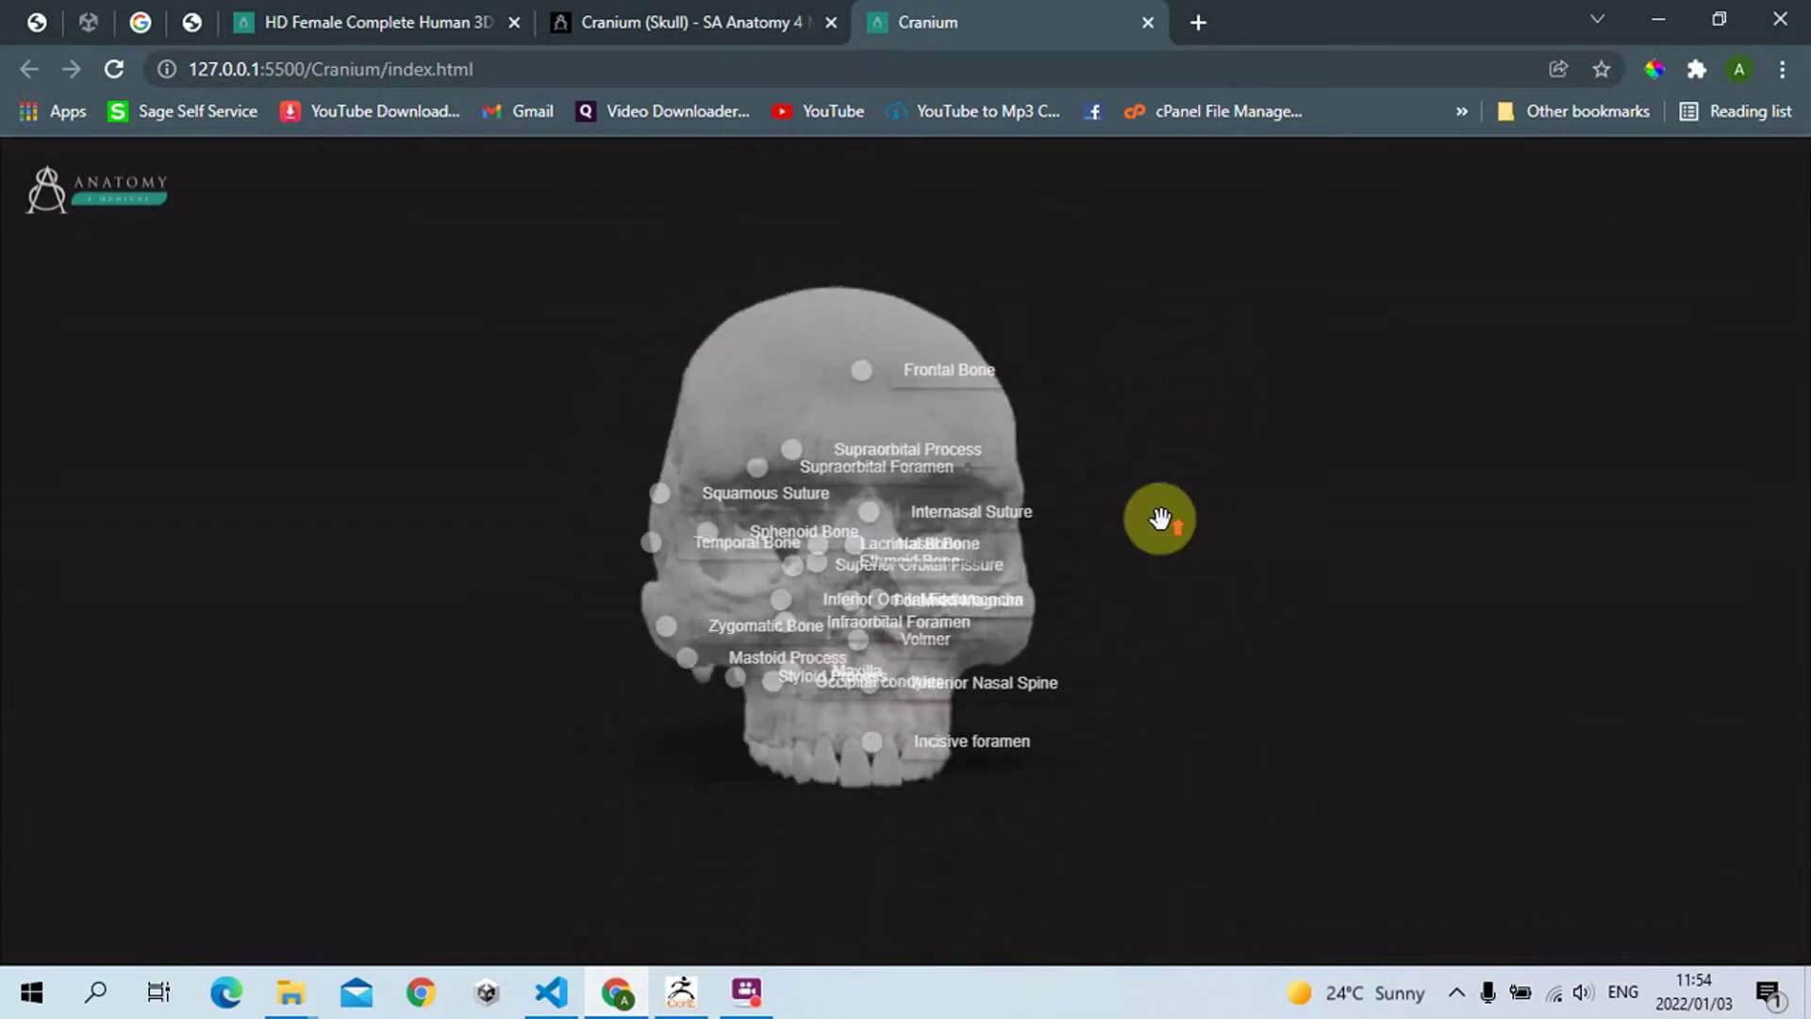
scroll(1164, 518, up, 5)
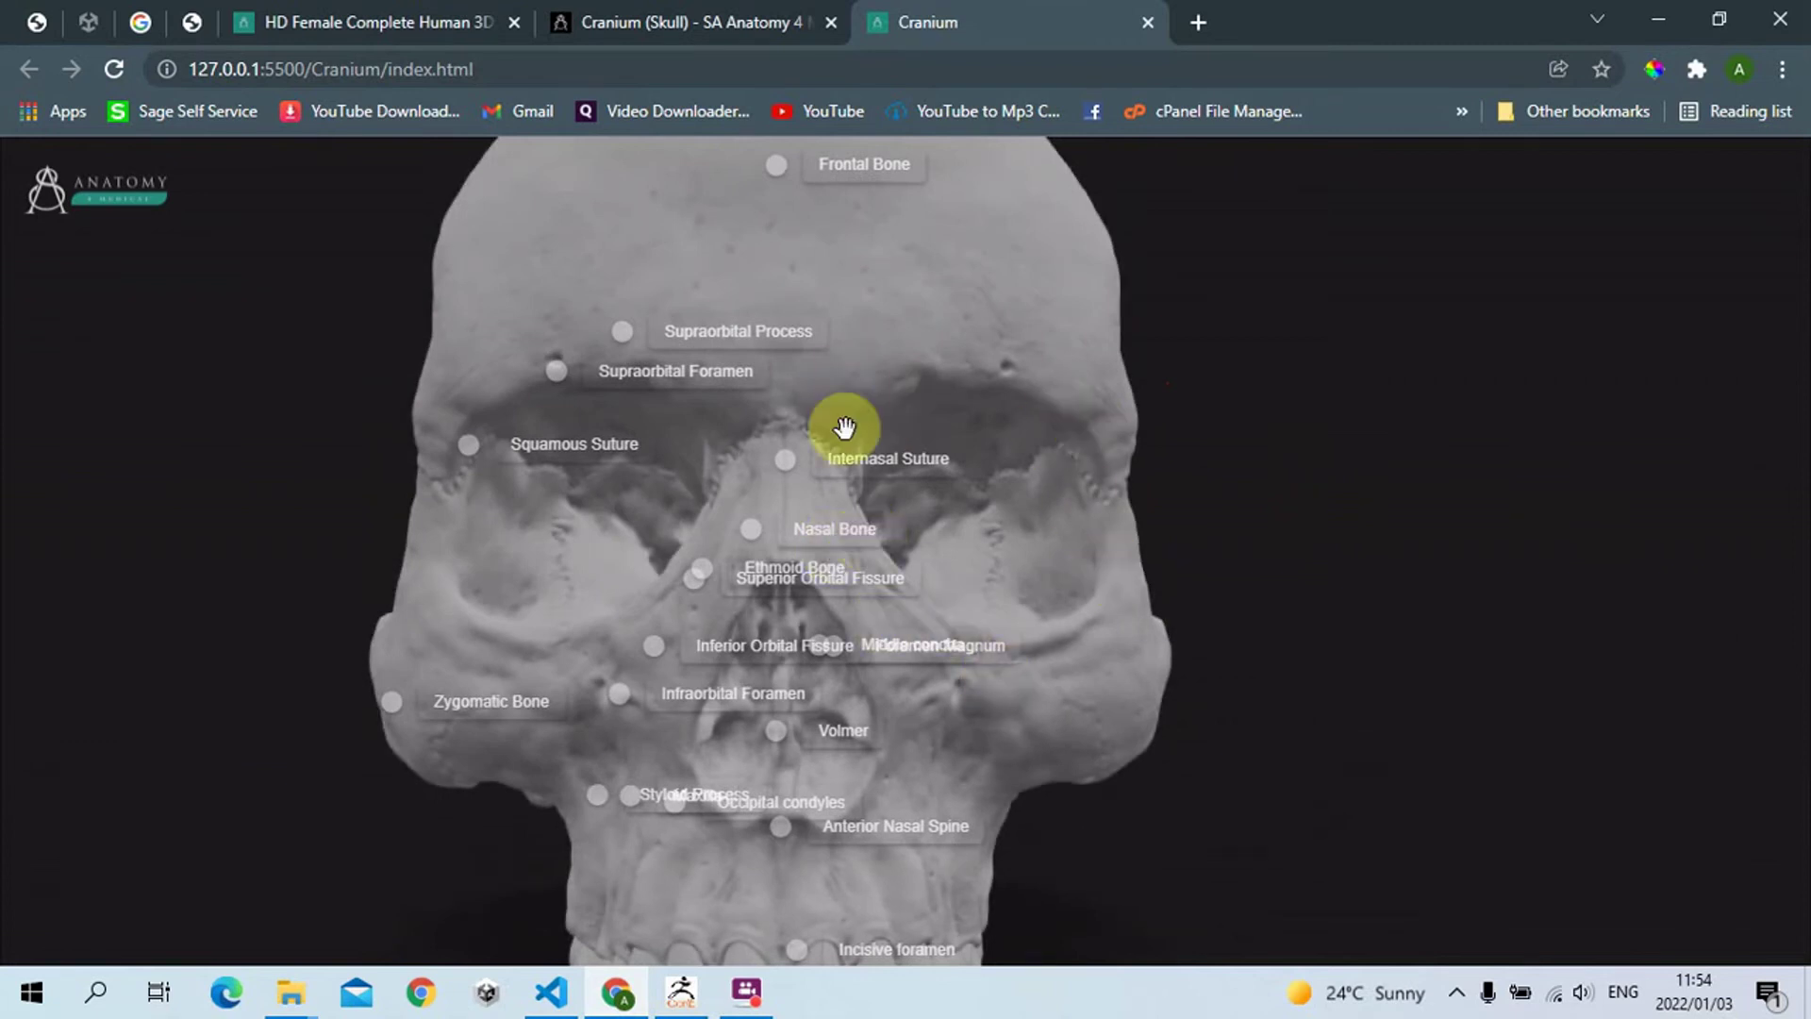
drag(1346, 493, 1072, 800)
drag(1399, 529, 1230, 585)
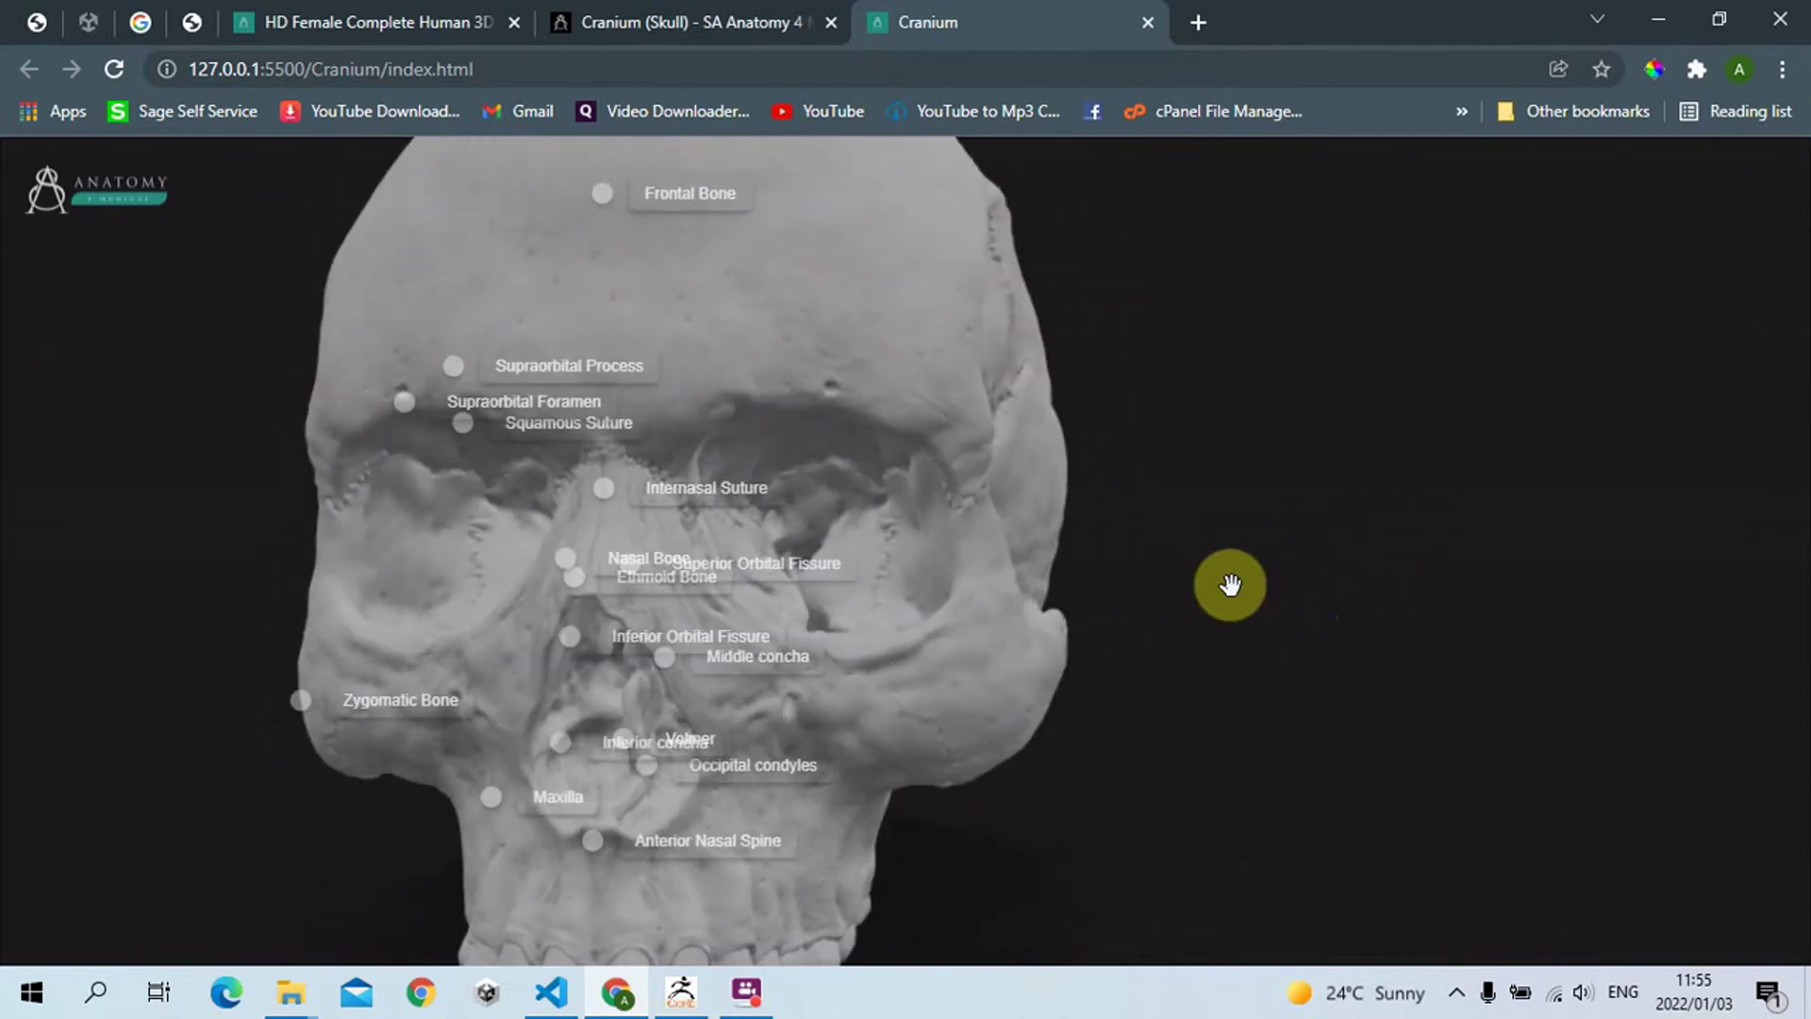
scroll(1227, 559, down, 5)
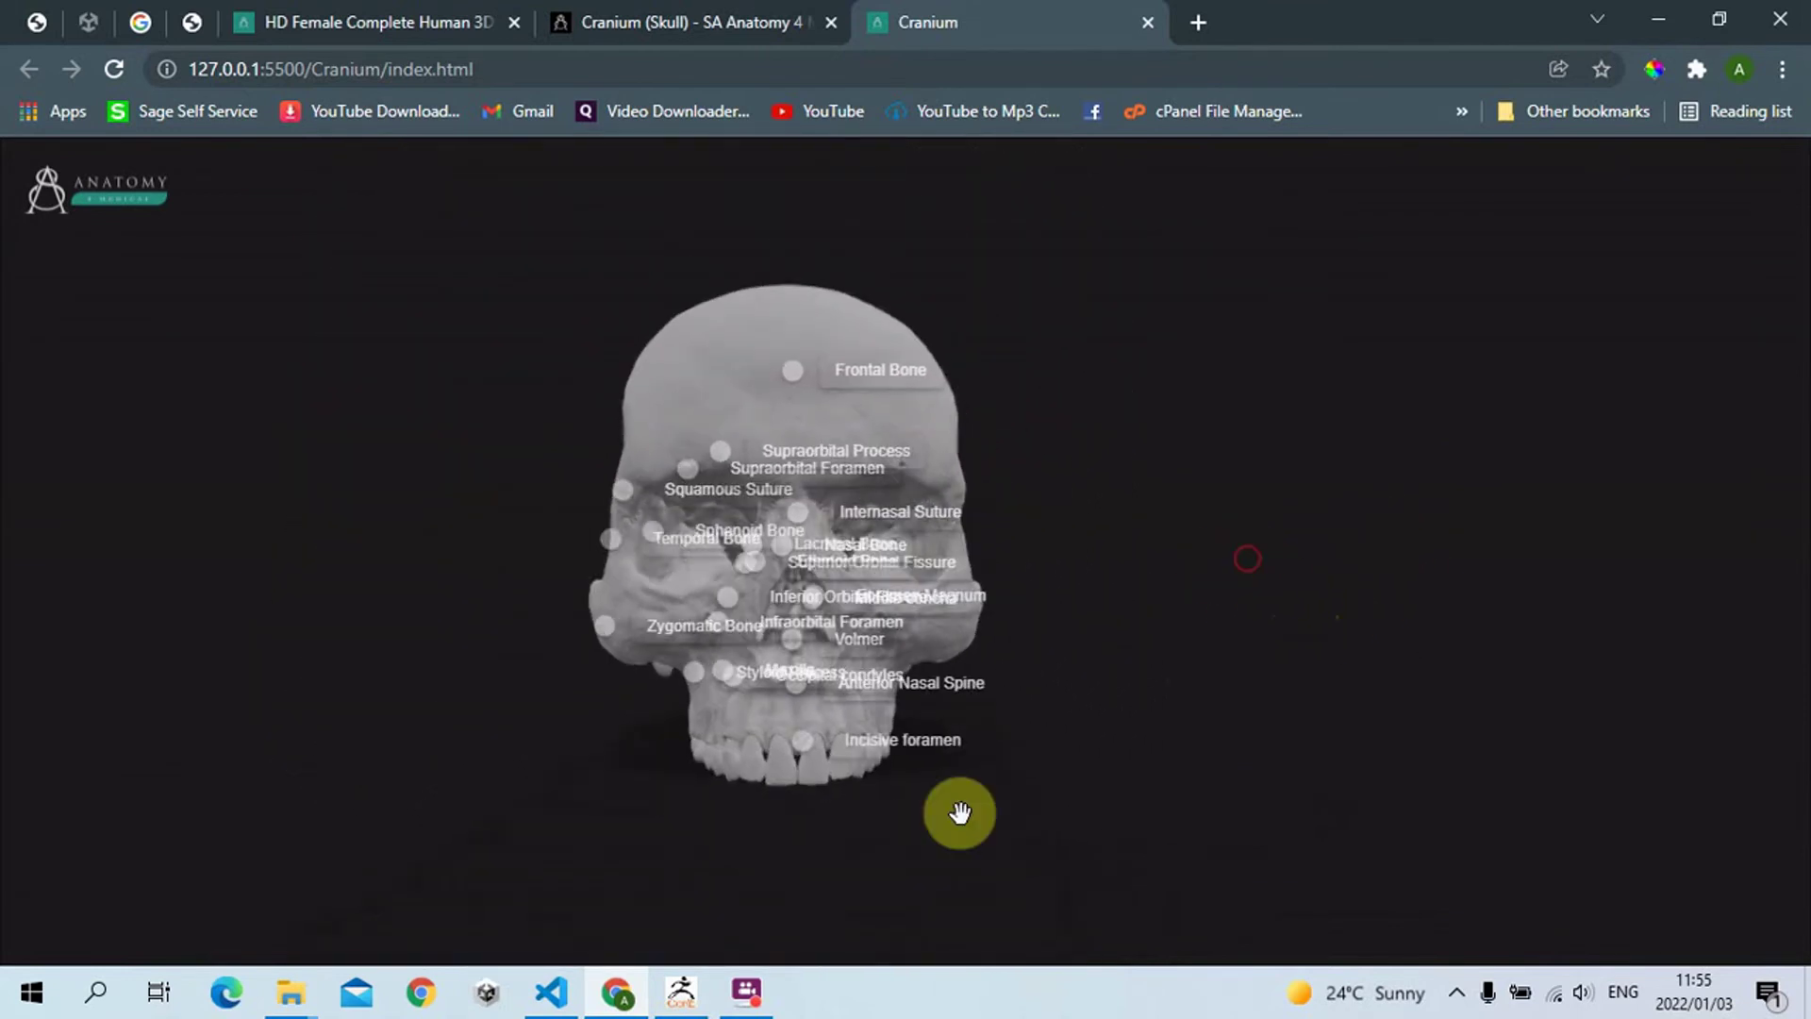
drag(1237, 551, 1285, 556)
drag(1387, 618, 1224, 628)
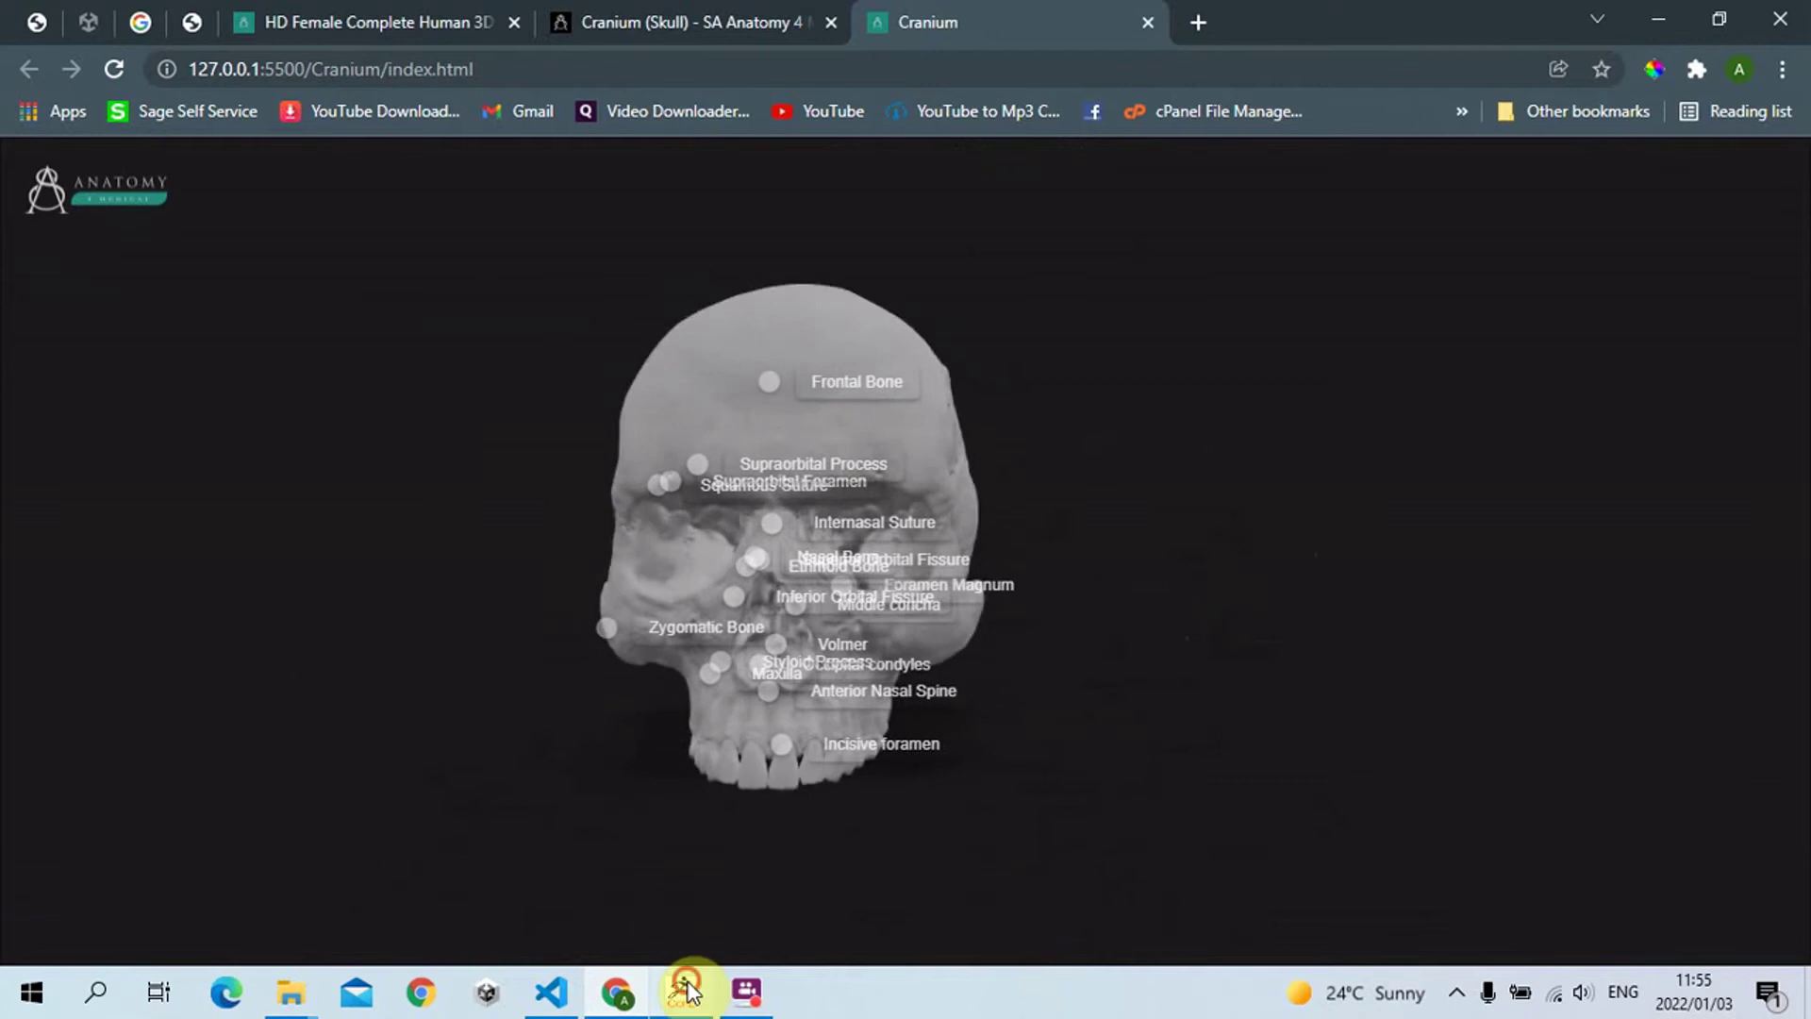
- Return to ZBrushCoreMini and carve two symmetrical eye sockets with ClayBuildup, slightly lowering its Z Intensity
click(681, 990)
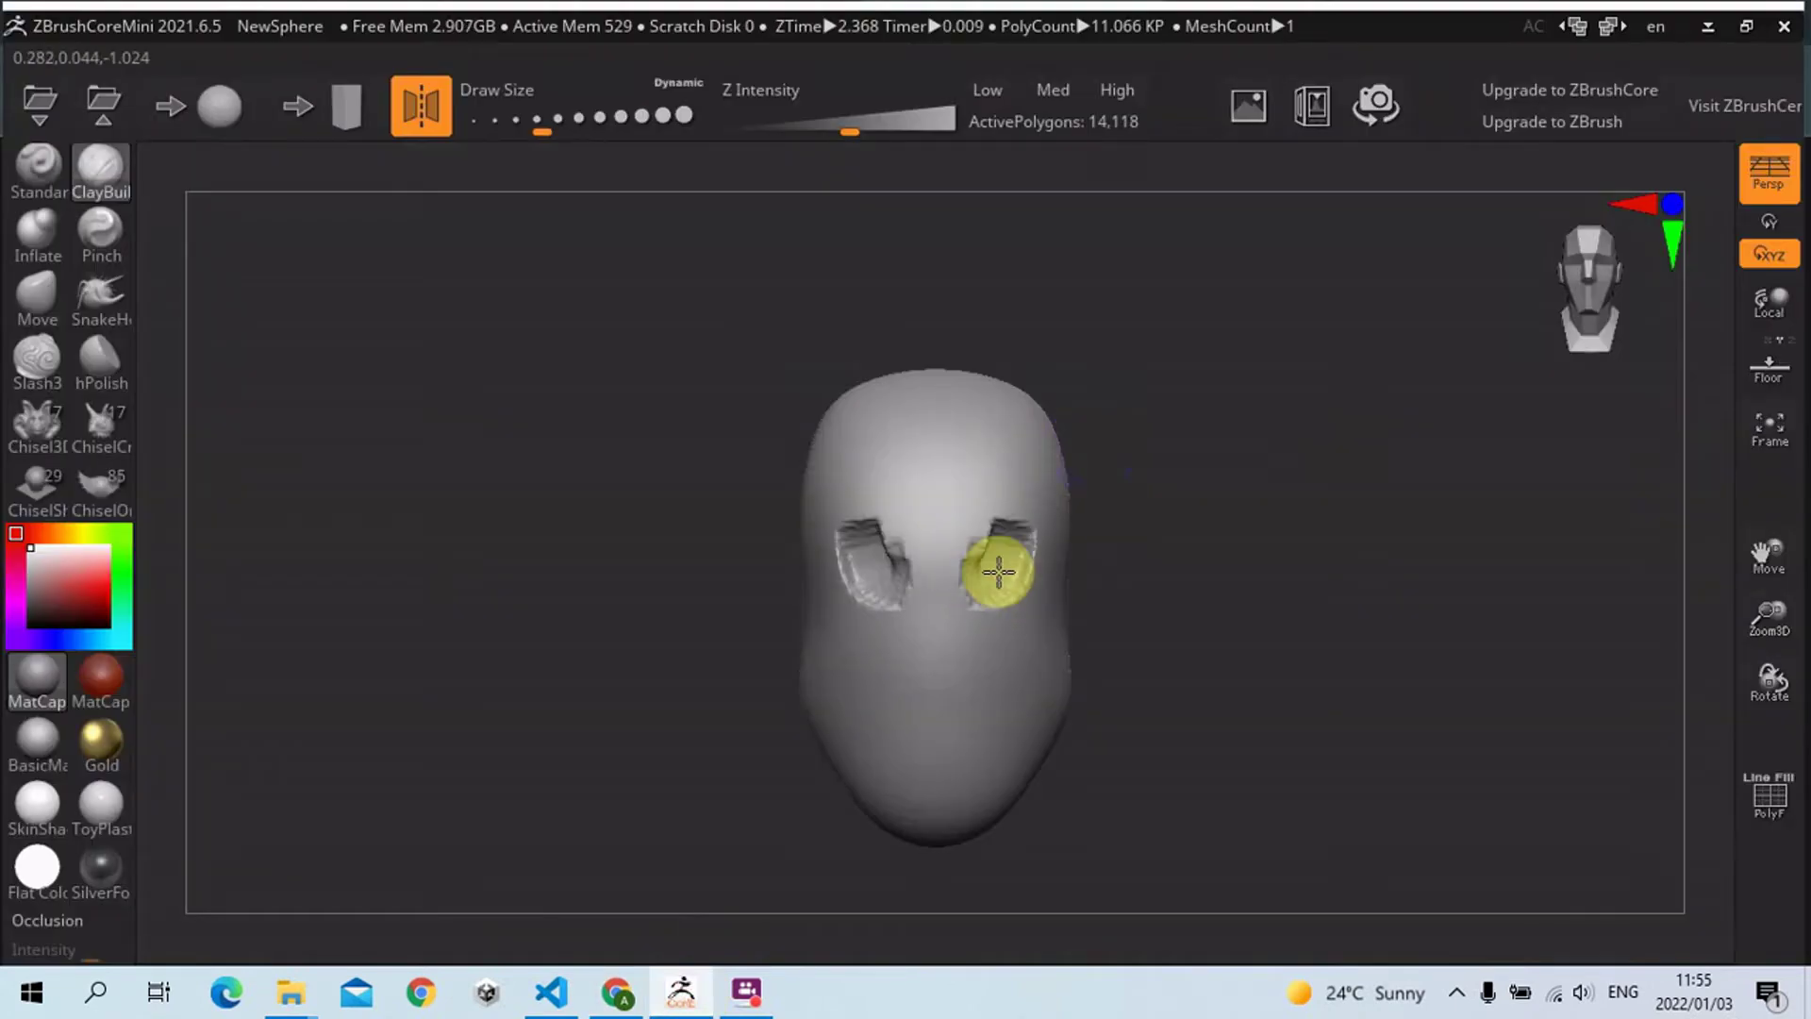
drag(849, 127, 830, 127)
mouse_move(1207, 558)
mouse_down()
mouse_move(1233, 525)
mouse_move(1198, 556)
mouse_up()
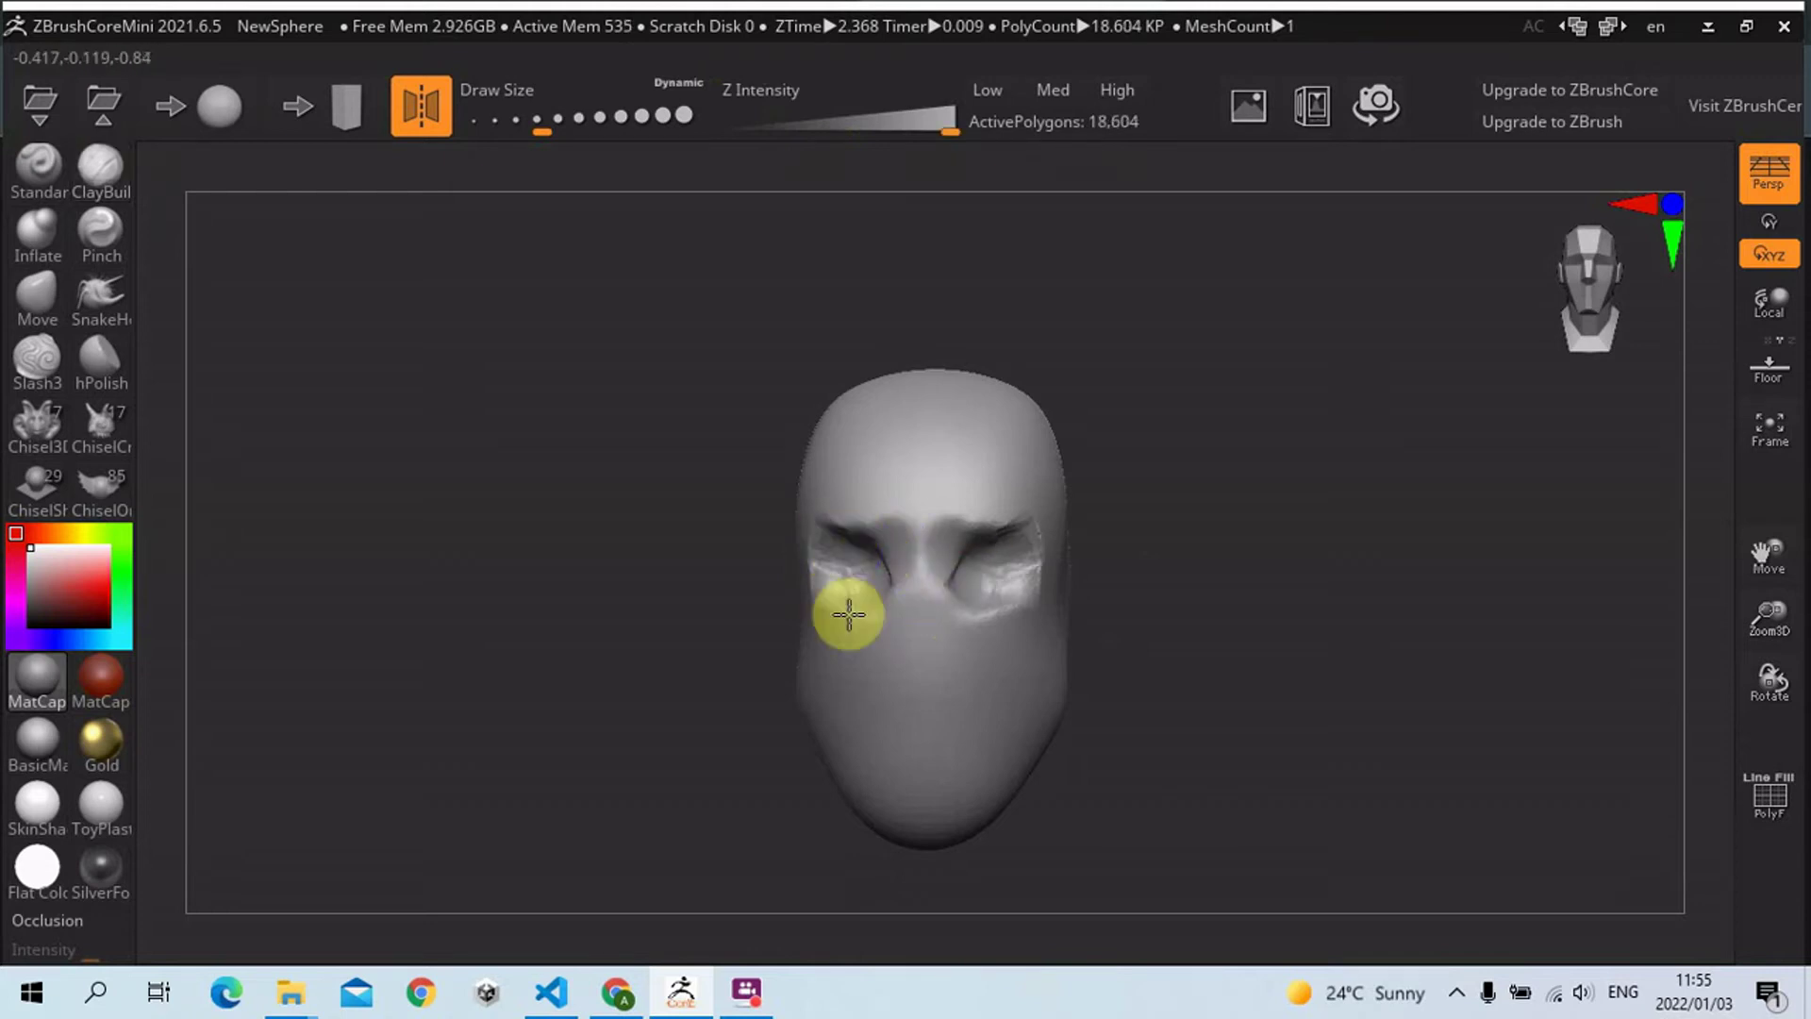
drag(1174, 582, 1198, 668)
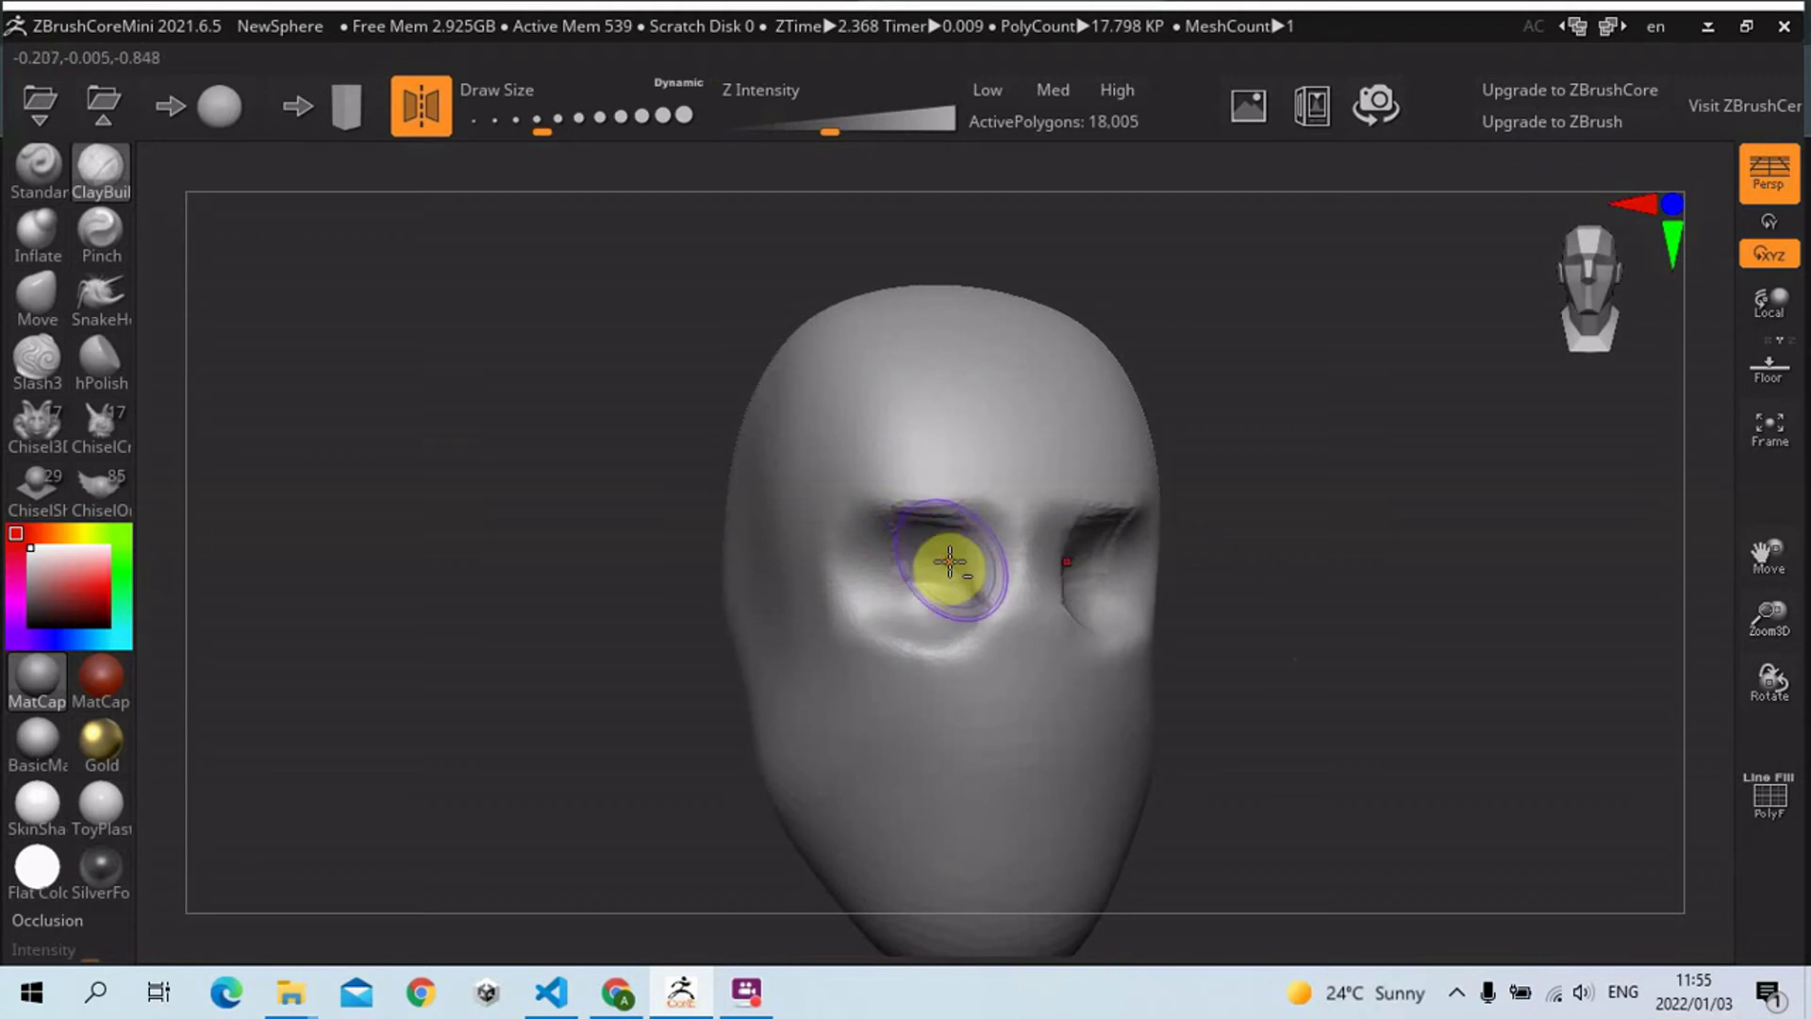
mouse_move(867, 594)
mouse_down()
mouse_move(889, 556)
mouse_move(931, 586)
mouse_move(984, 562)
mouse_move(962, 623)
mouse_up()
- Build up the nasal bridge between the eye sockets and carve the nasal opening beneath it
drag(1269, 670, 1179, 679)
mouse_move(995, 683)
mouse_down()
mouse_move(982, 751)
mouse_move(1018, 688)
mouse_move(1009, 715)
mouse_up()
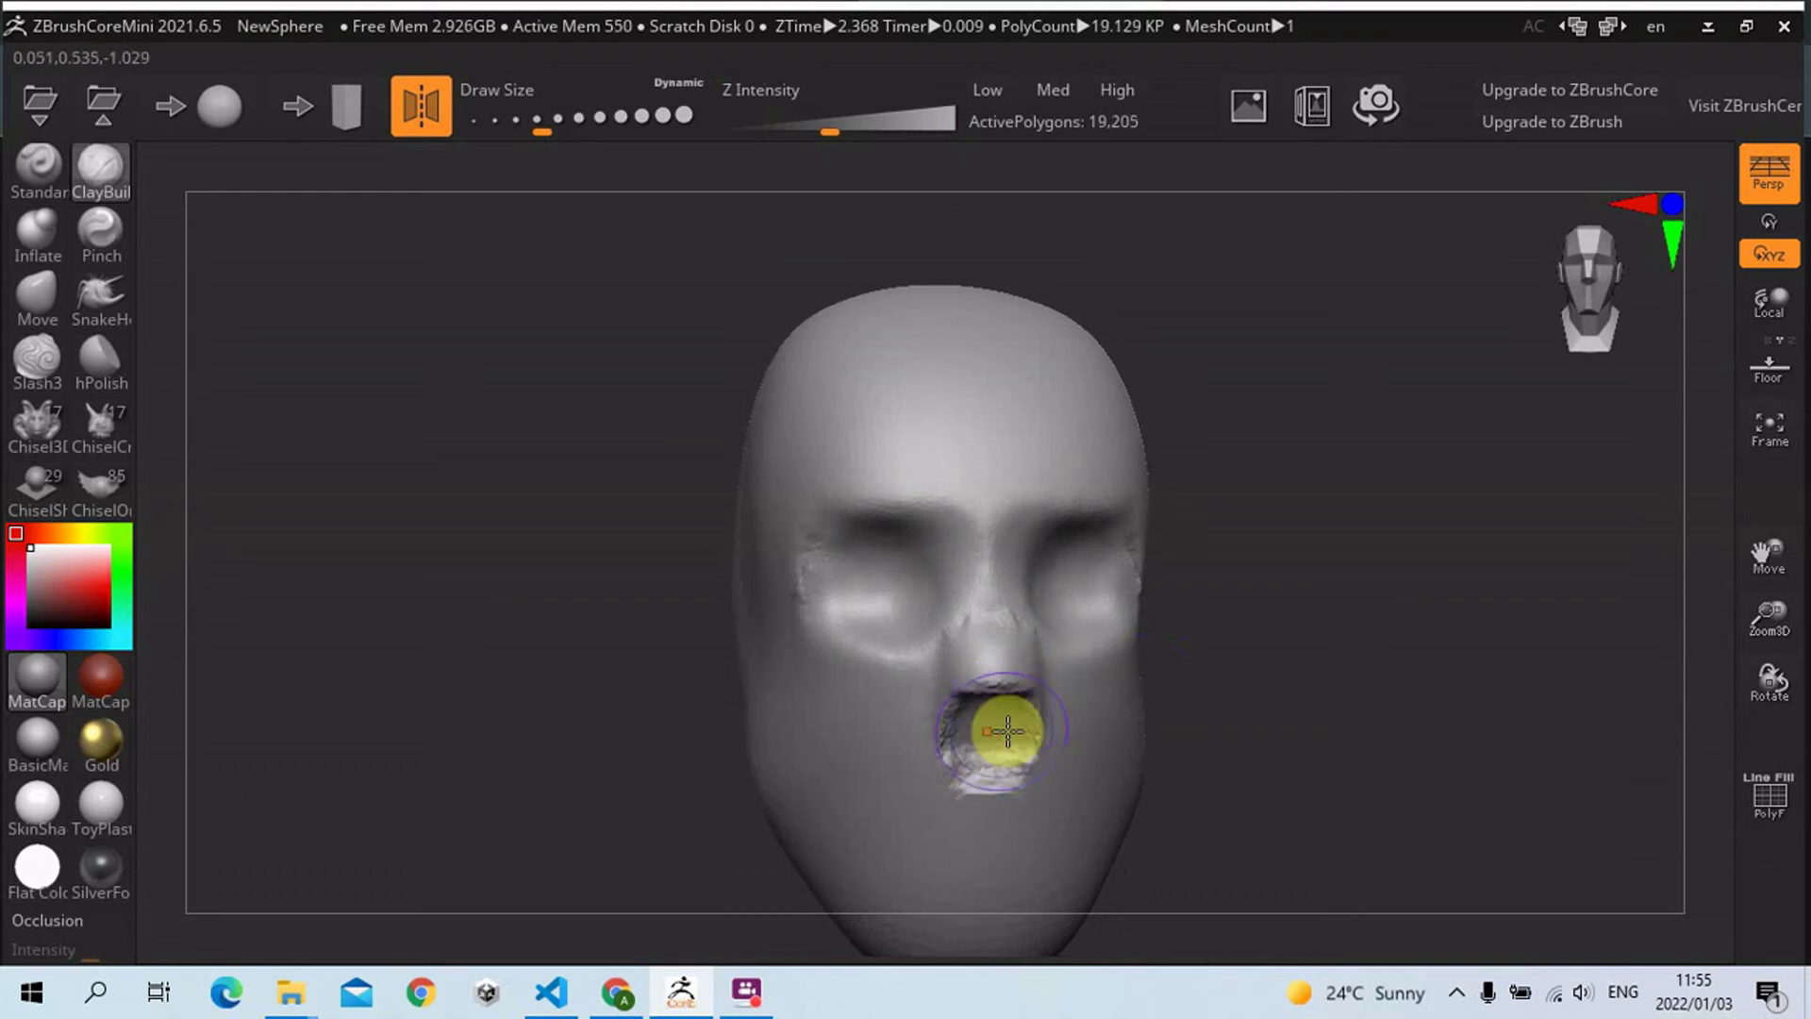
drag(936, 762, 952, 771)
- Carve and smooth a shallow temple hollow on the side of the cranium with ClayBuildup at a lower Z Intensity
mouse_move(1338, 752)
alt+mouse_down()
mouse_move(1333, 663)
mouse_move(1410, 638)
alt+mouse_up()
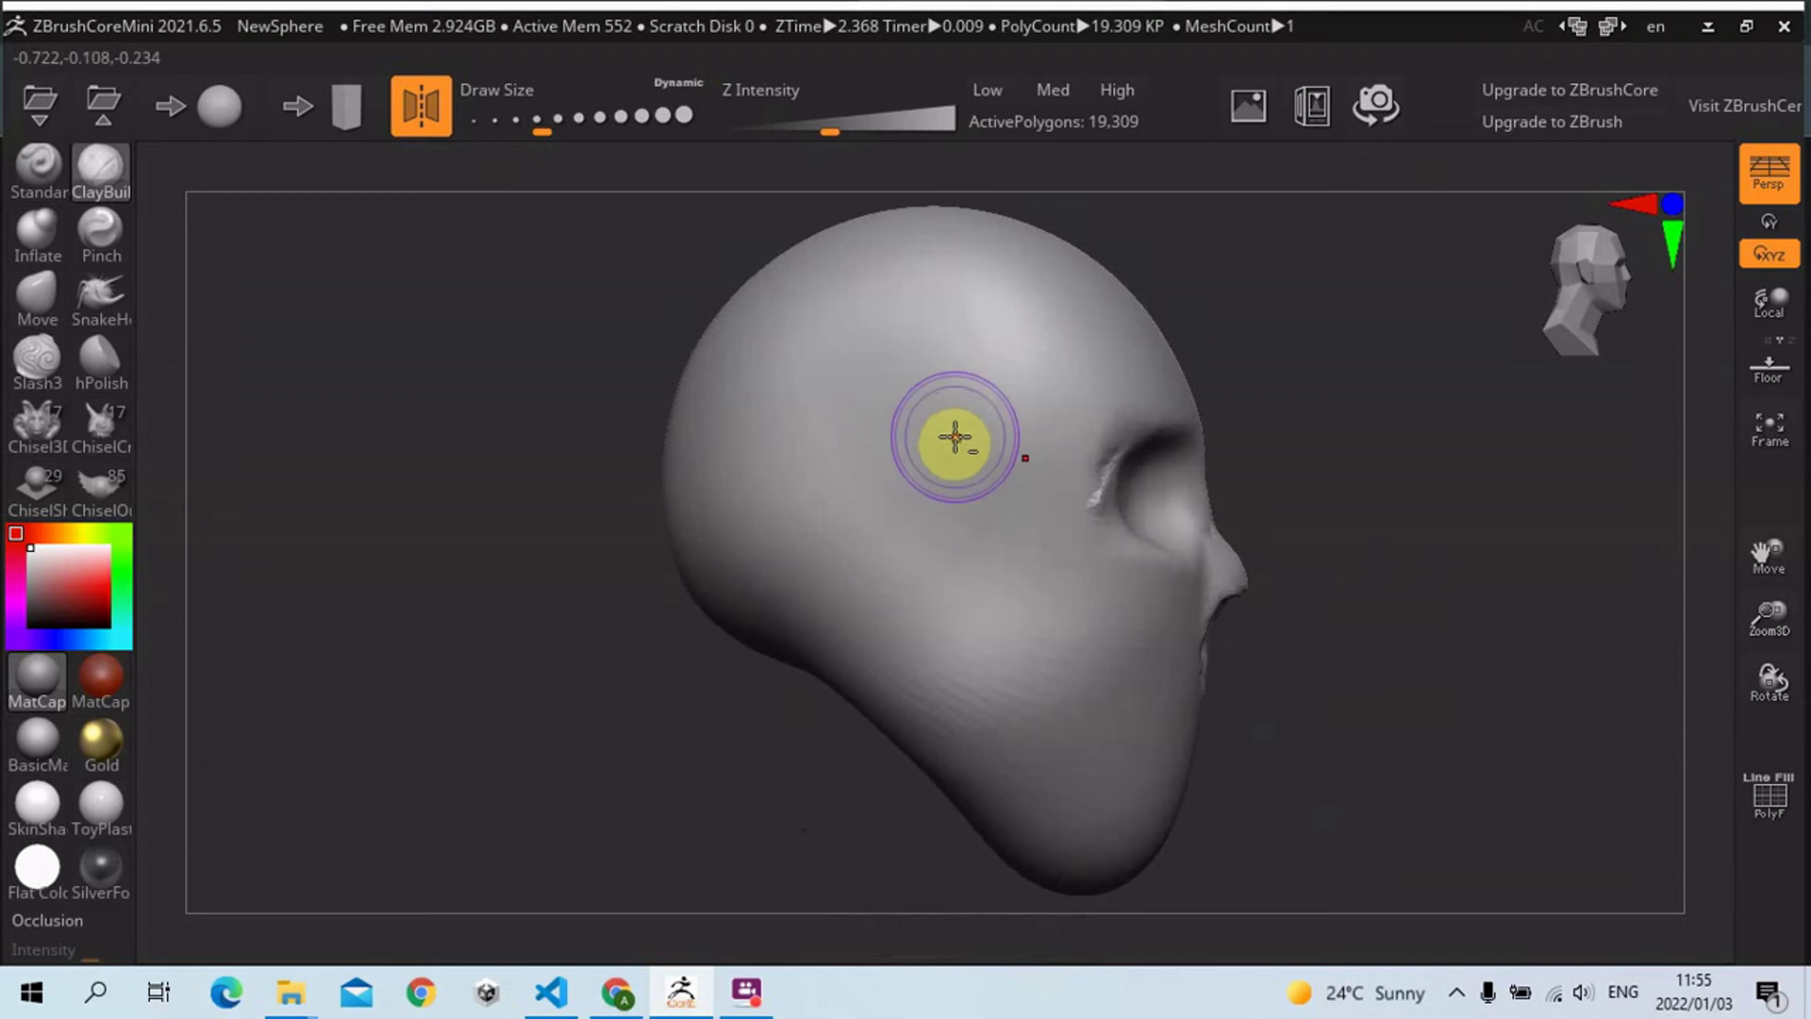
drag(937, 409, 950, 513)
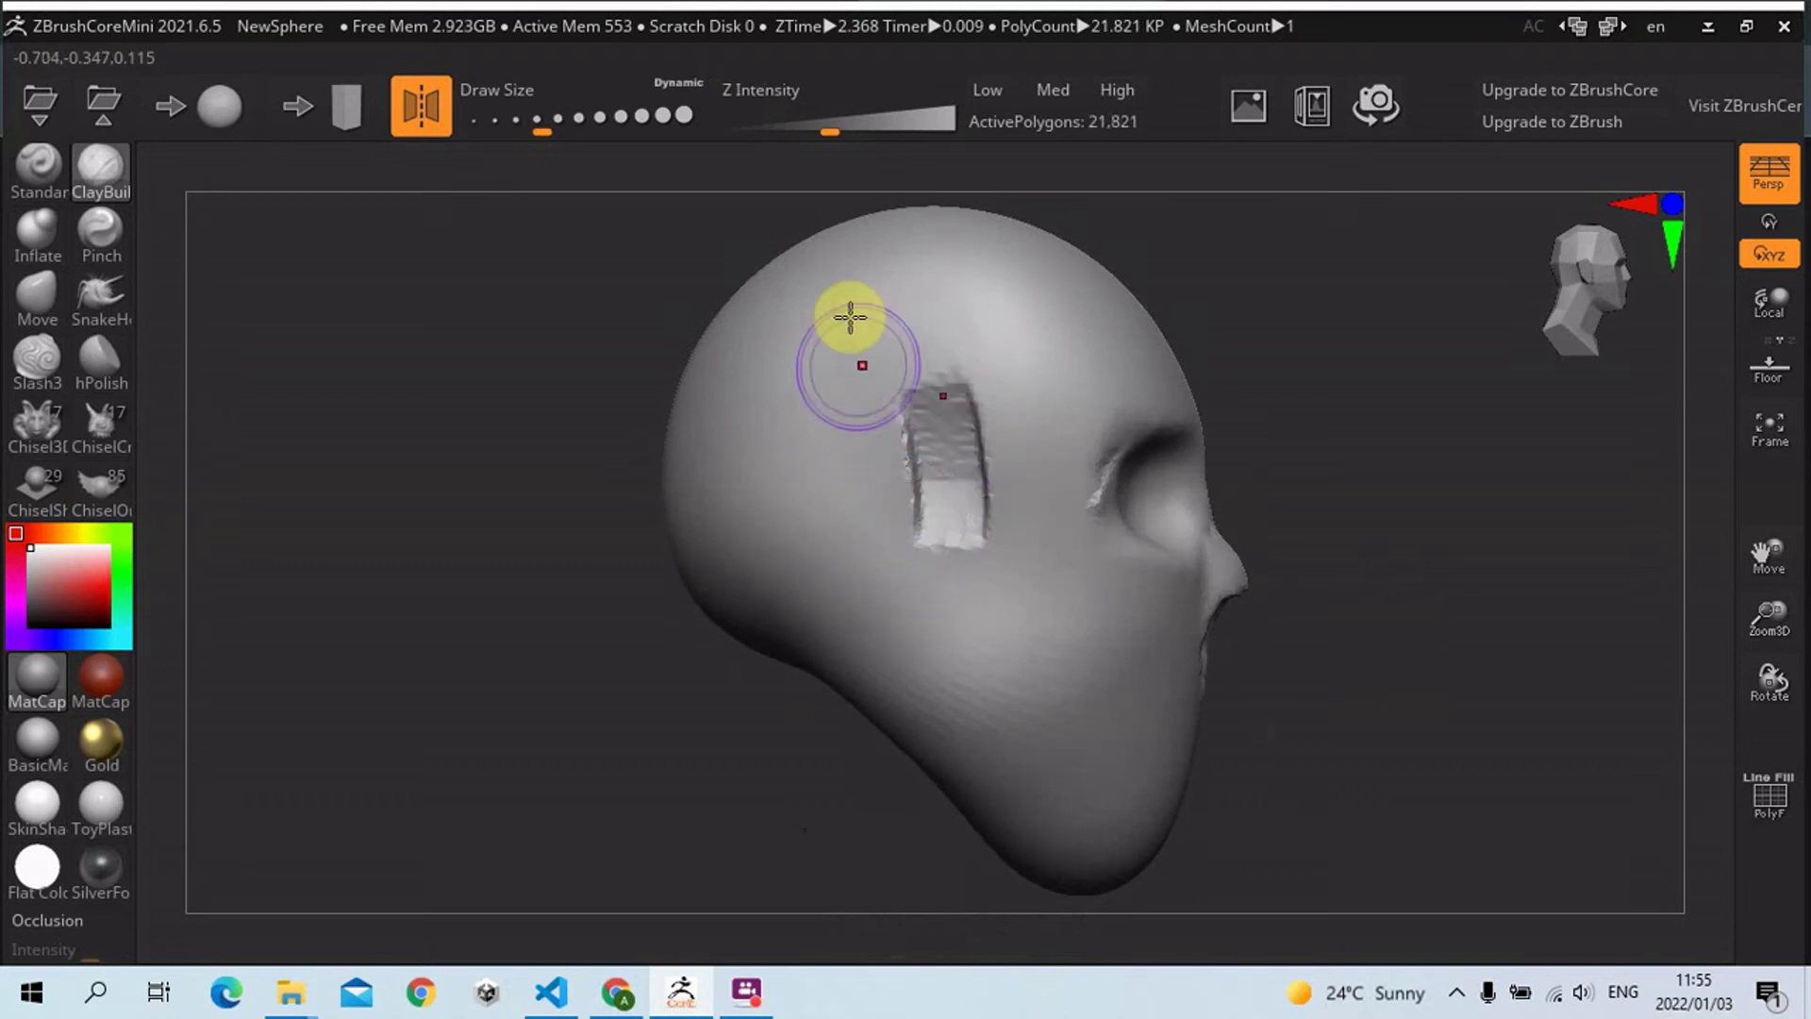
key(ctrl+z)
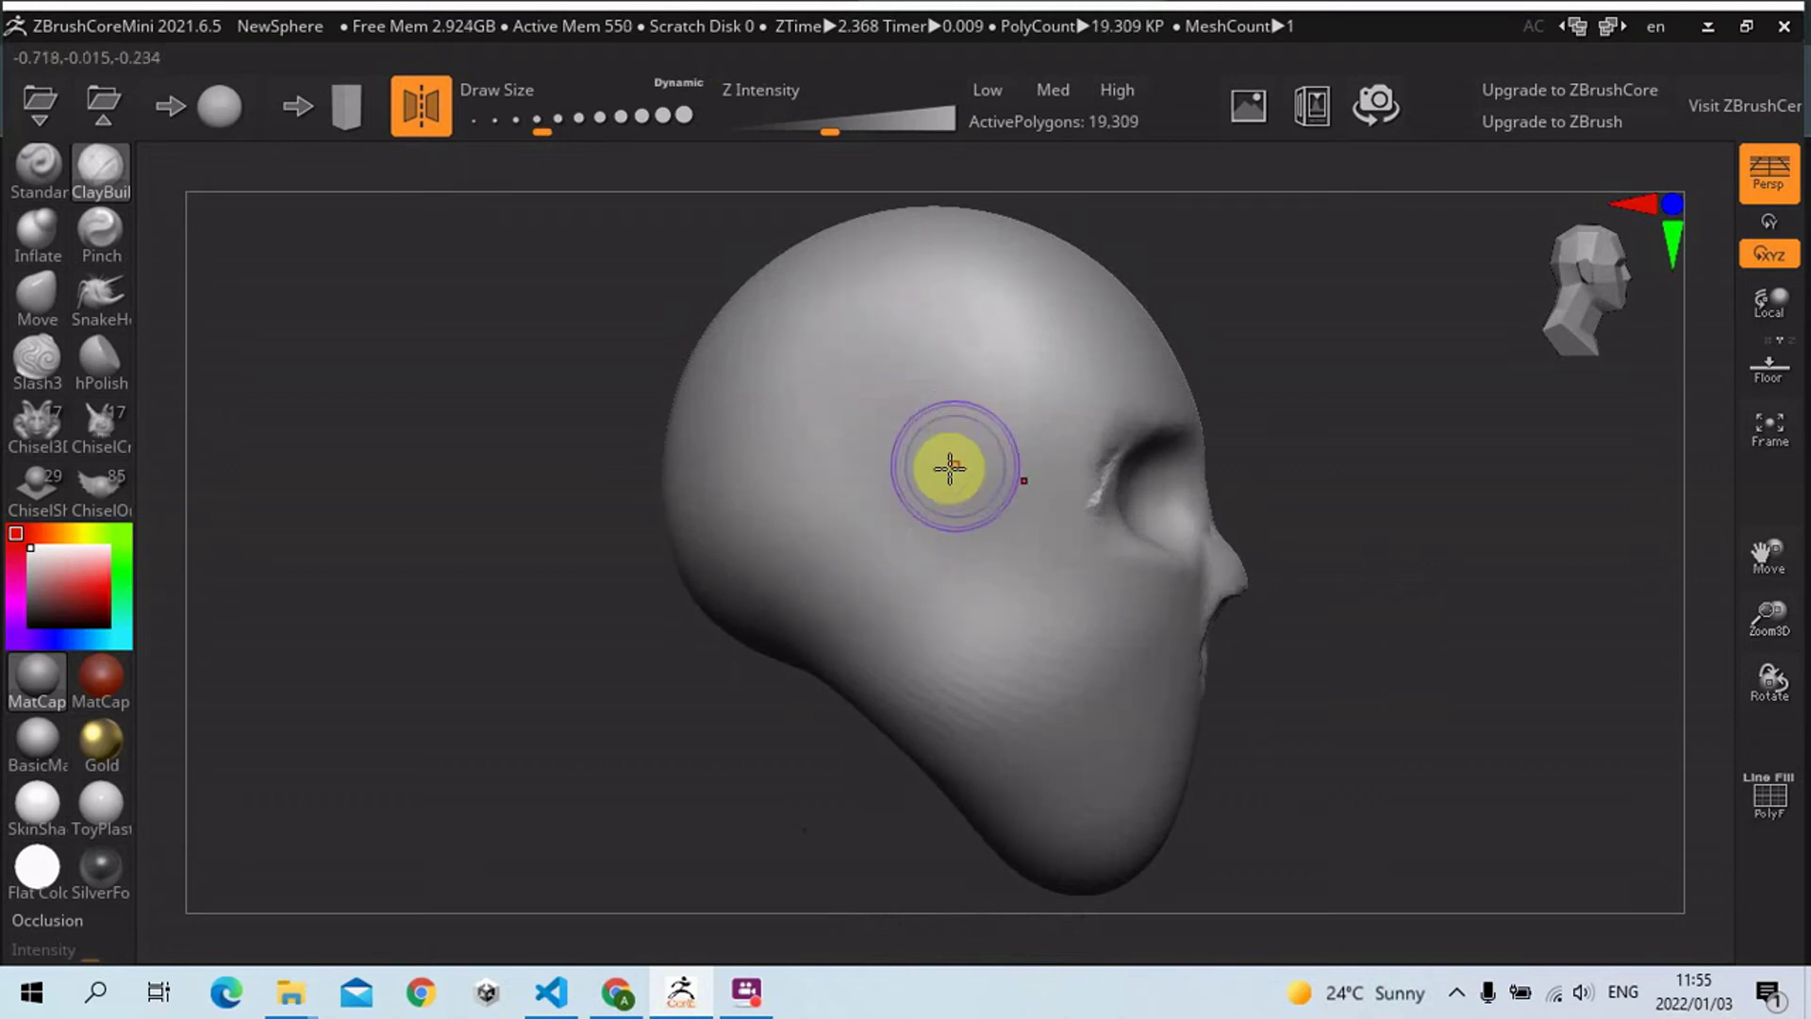
key(u)
mouse_move(958, 469)
mouse_down()
mouse_move(937, 473)
mouse_move(975, 505)
mouse_up()
mouse_move(998, 444)
mouse_down()
mouse_move(922, 428)
mouse_move(958, 537)
mouse_move(926, 501)
mouse_move(1004, 512)
mouse_move(977, 518)
mouse_up()
key(u)
mouse_move(962, 408)
shift+mouse_down()
mouse_move(1007, 410)
mouse_move(968, 536)
shift+mouse_up()
mouse_move(1311, 415)
mouse_down()
mouse_move(1257, 444)
mouse_move(1292, 449)
mouse_up()
mouse_move(839, 347)
alt+mouse_down()
mouse_move(929, 444)
mouse_move(857, 469)
mouse_move(922, 518)
mouse_move(930, 477)
mouse_move(892, 454)
mouse_move(941, 457)
alt+mouse_up()
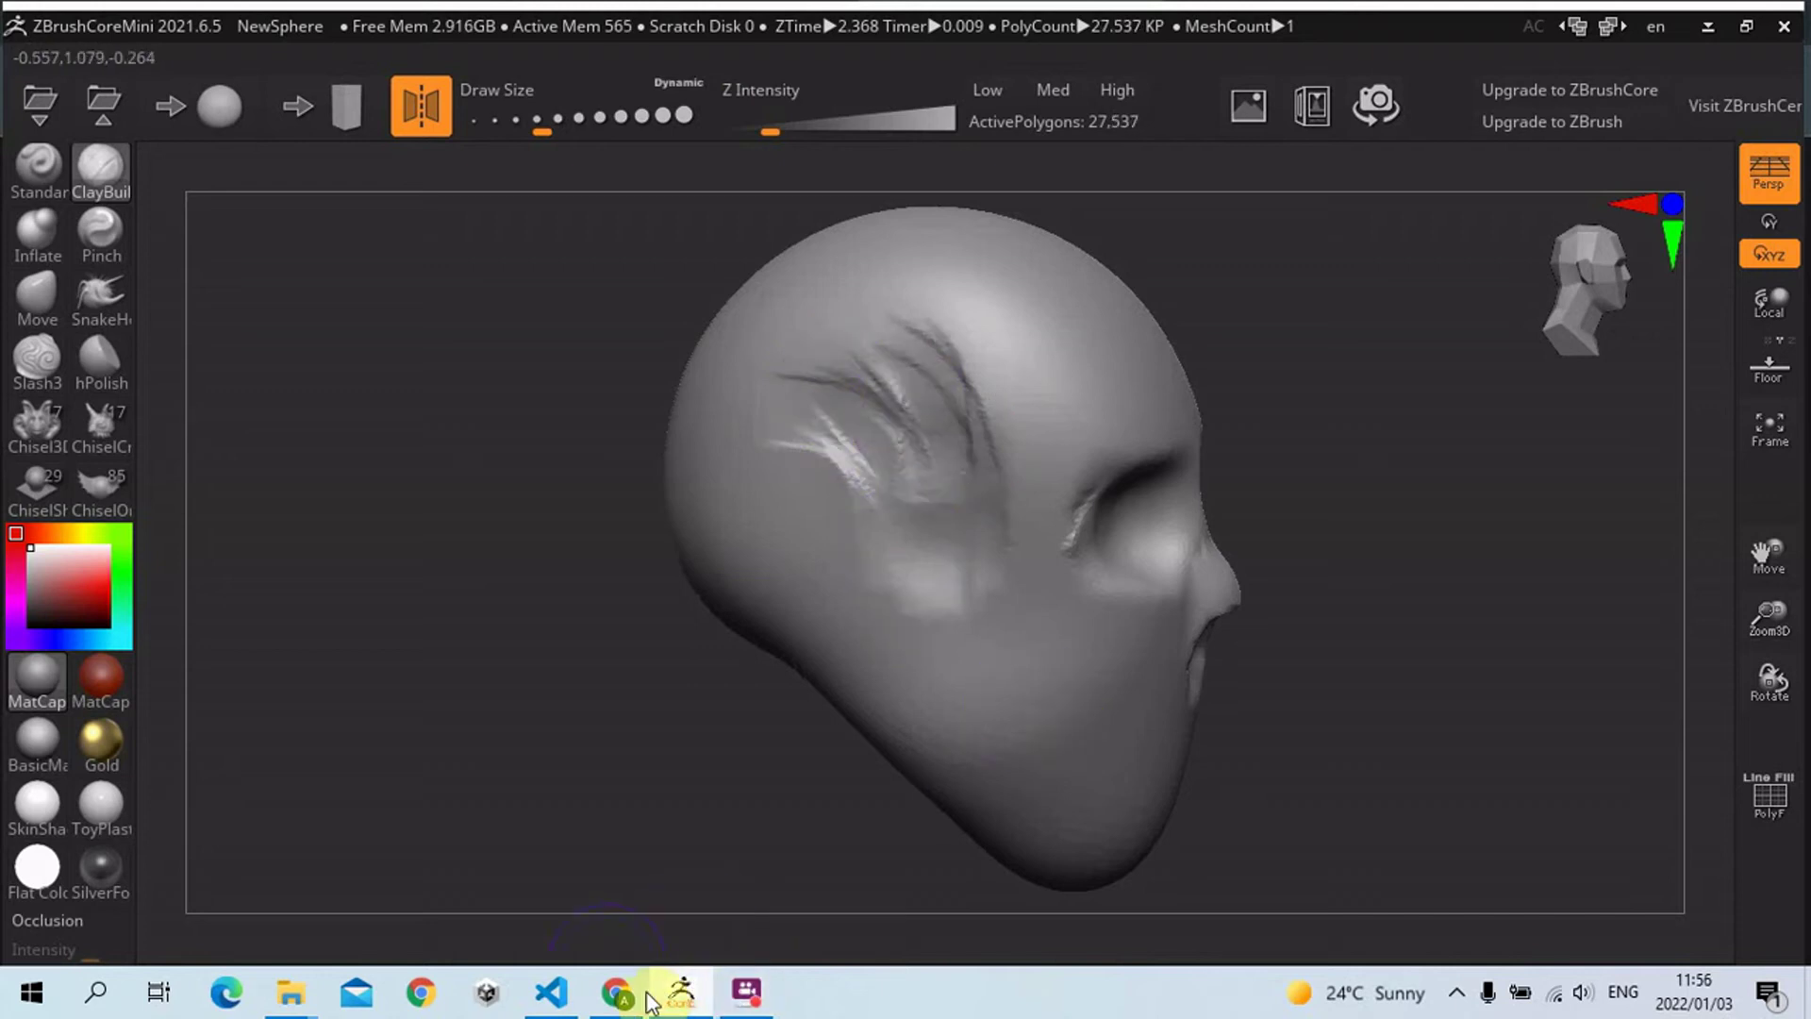
- Switch to the browser's Cranium viewer and examine the temple, cheekbone and brow shapes from the side around to the front
click(645, 995)
drag(1163, 566, 881, 462)
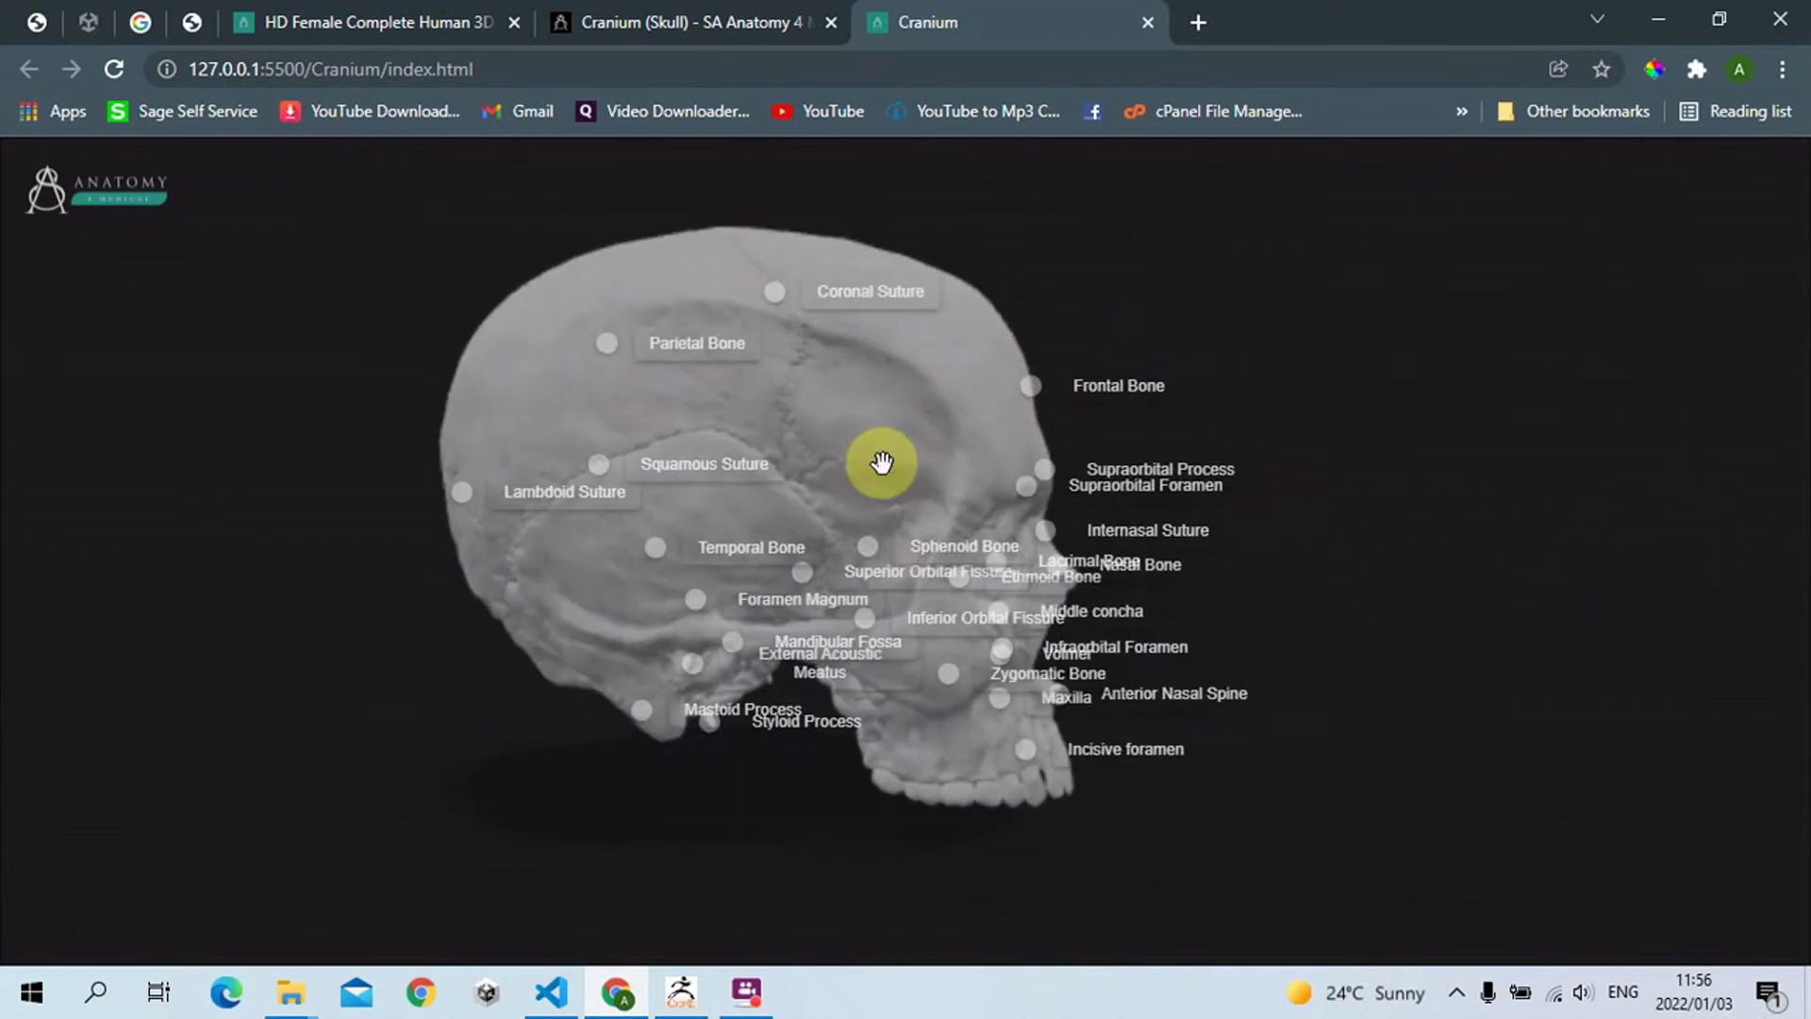
drag(1591, 466, 709, 445)
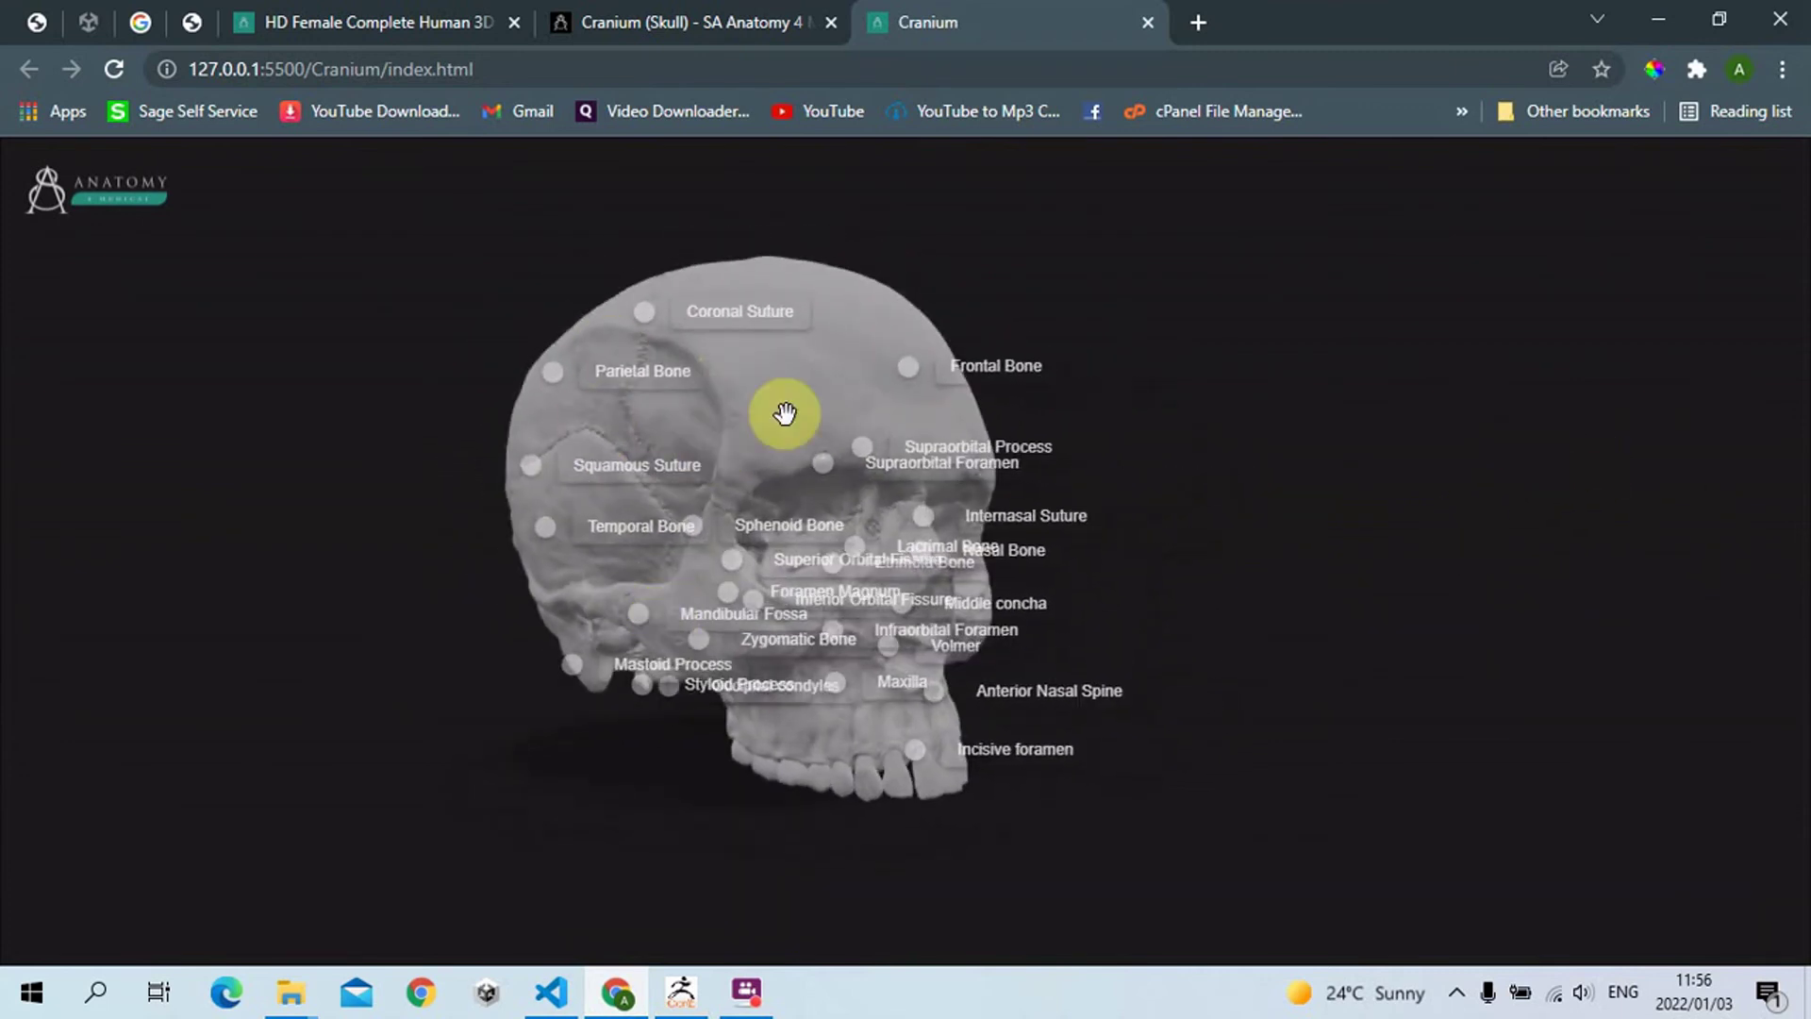
drag(1276, 445, 1063, 529)
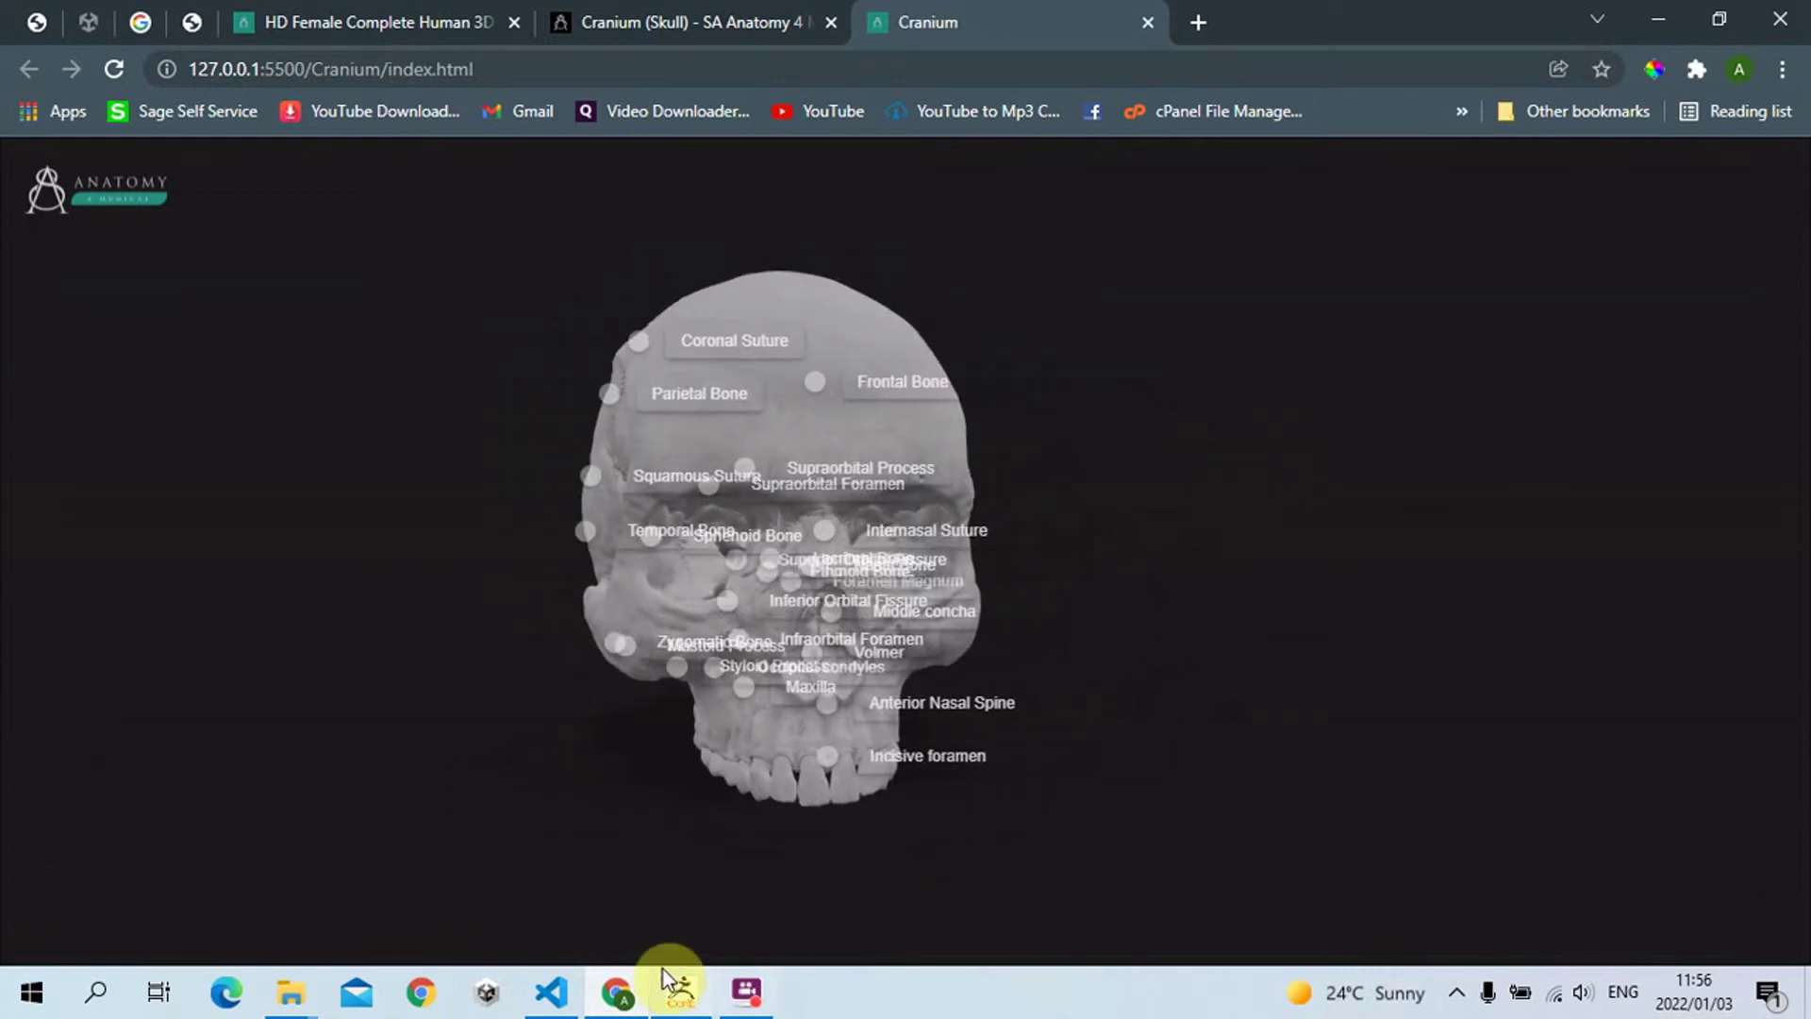
- Return to ZBrushCoreMini and build up the zygomatic arch from the eye socket's outer edge back along the side of the head
click(681, 992)
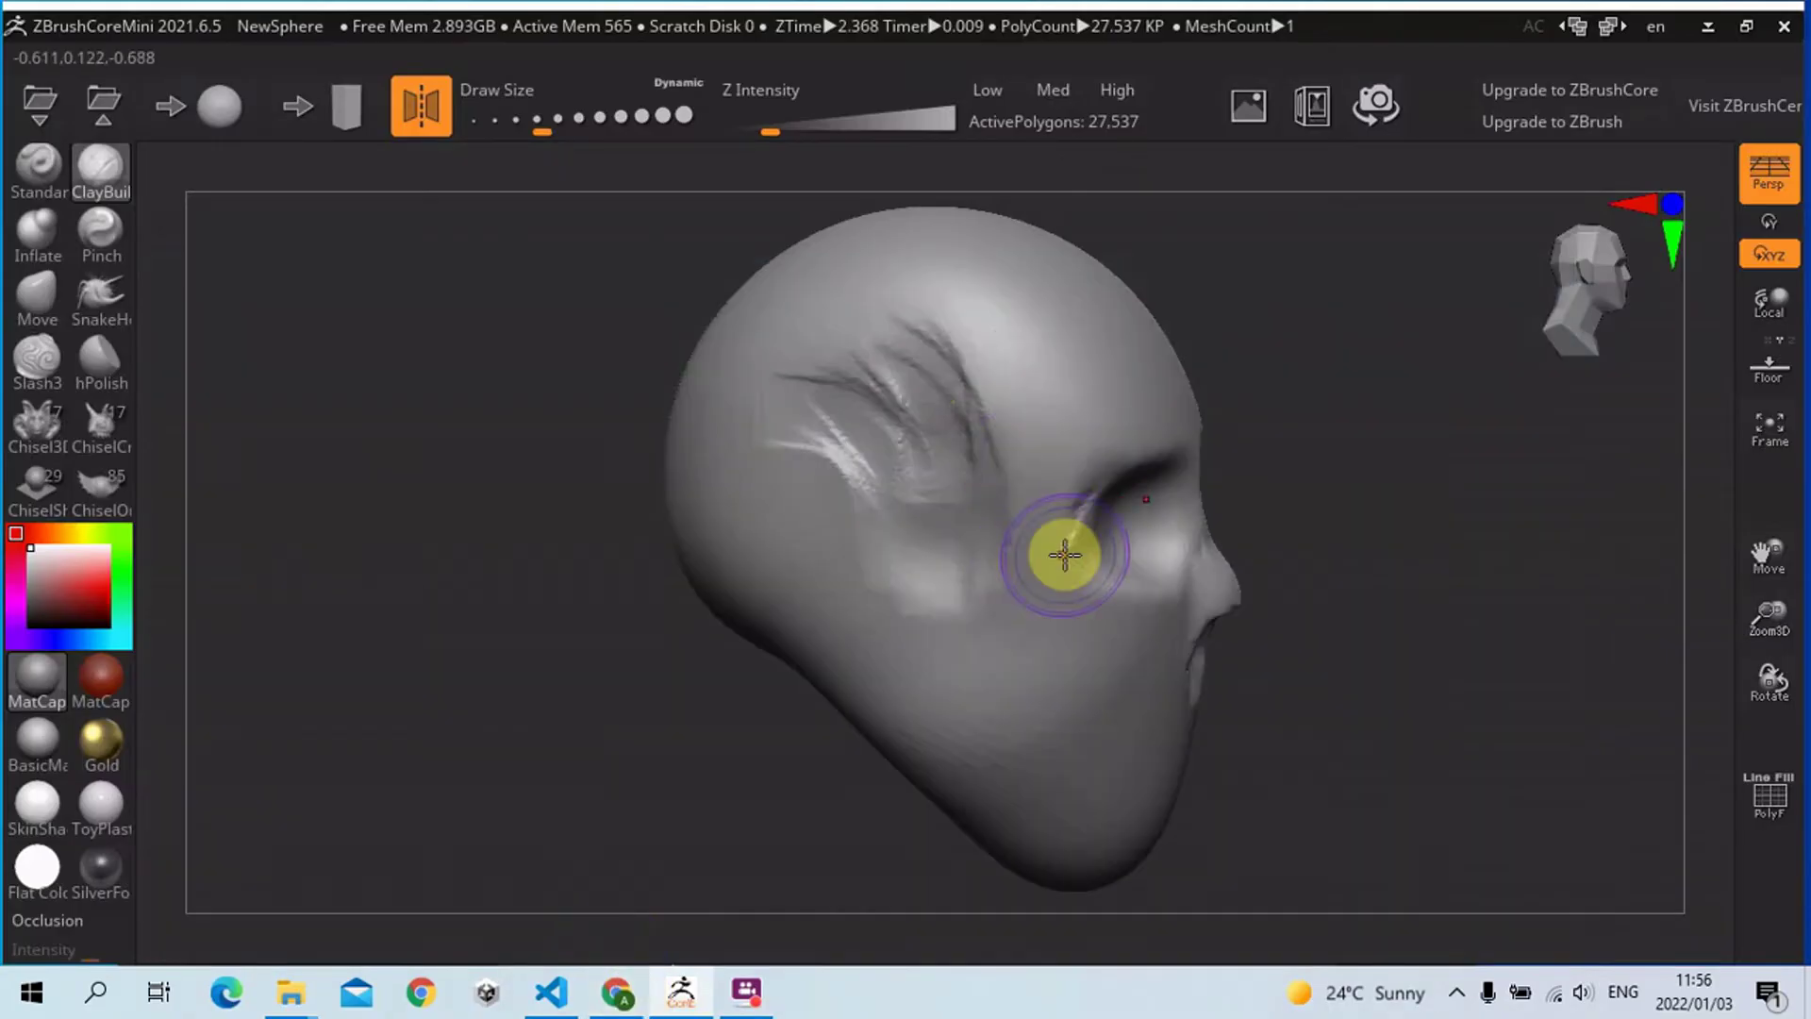
mouse_move(1075, 543)
mouse_down()
mouse_move(982, 647)
mouse_move(1014, 635)
mouse_up()
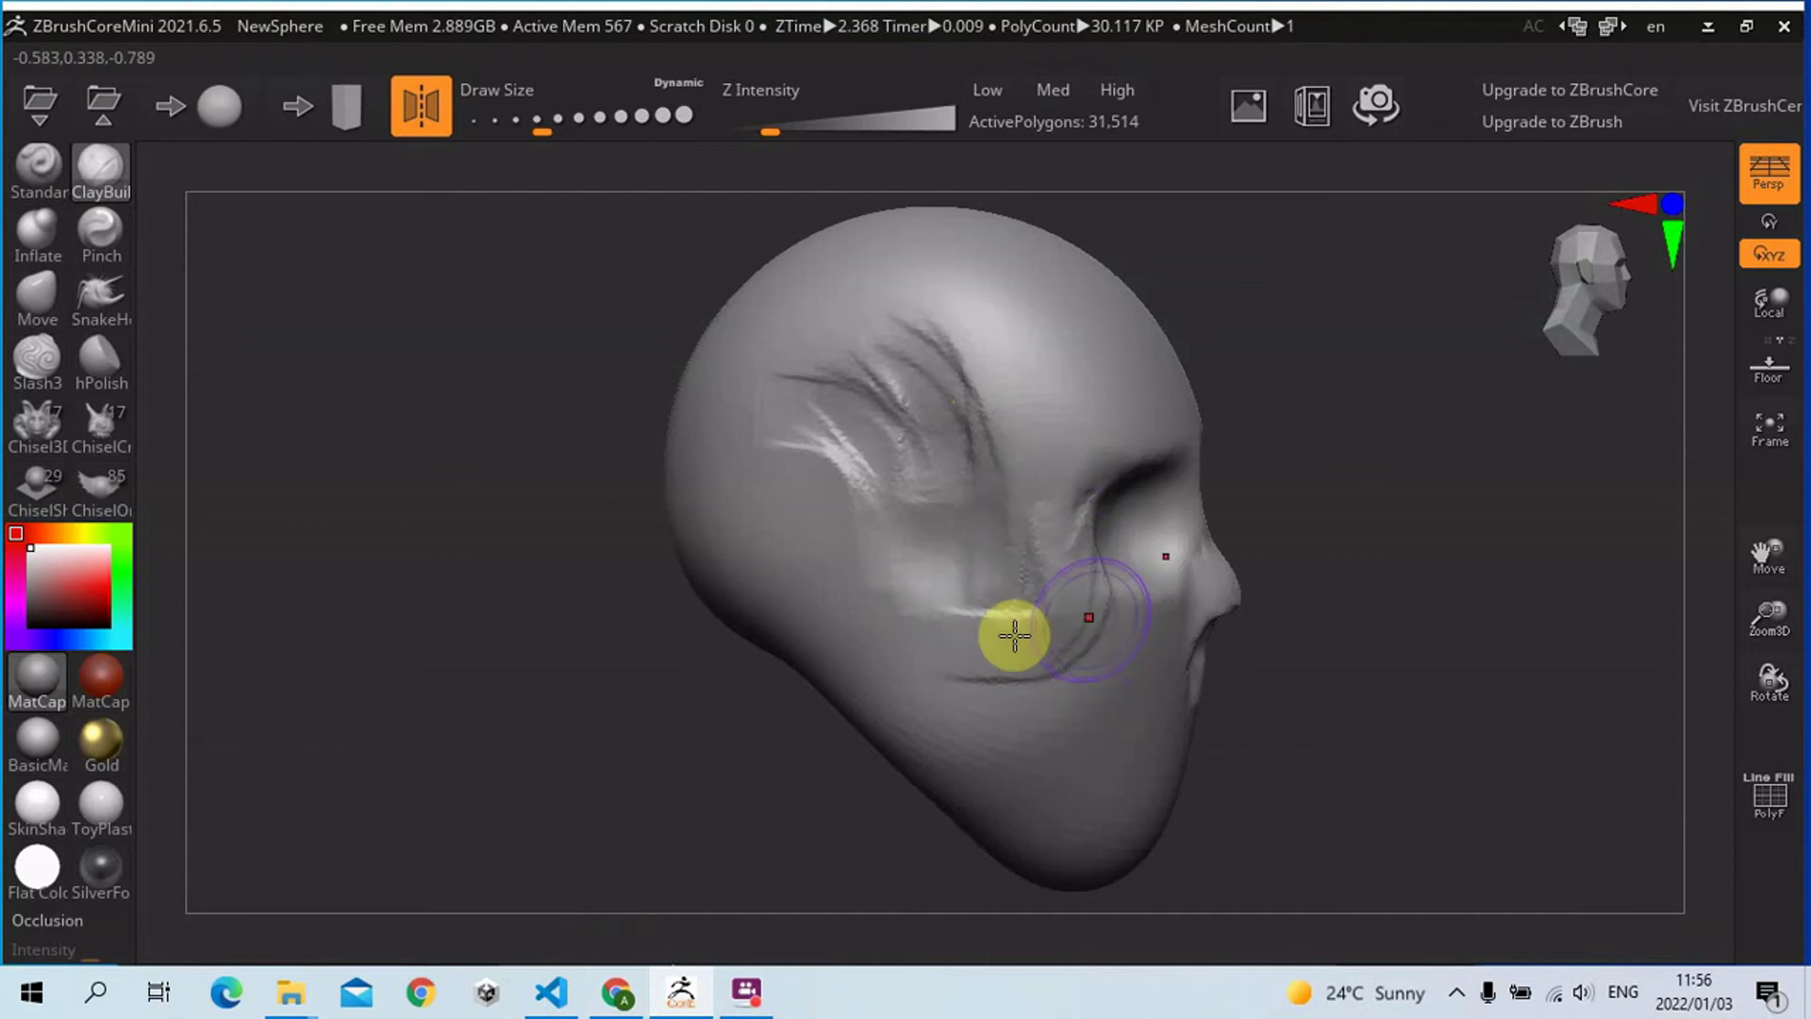
drag(1341, 456, 1361, 443)
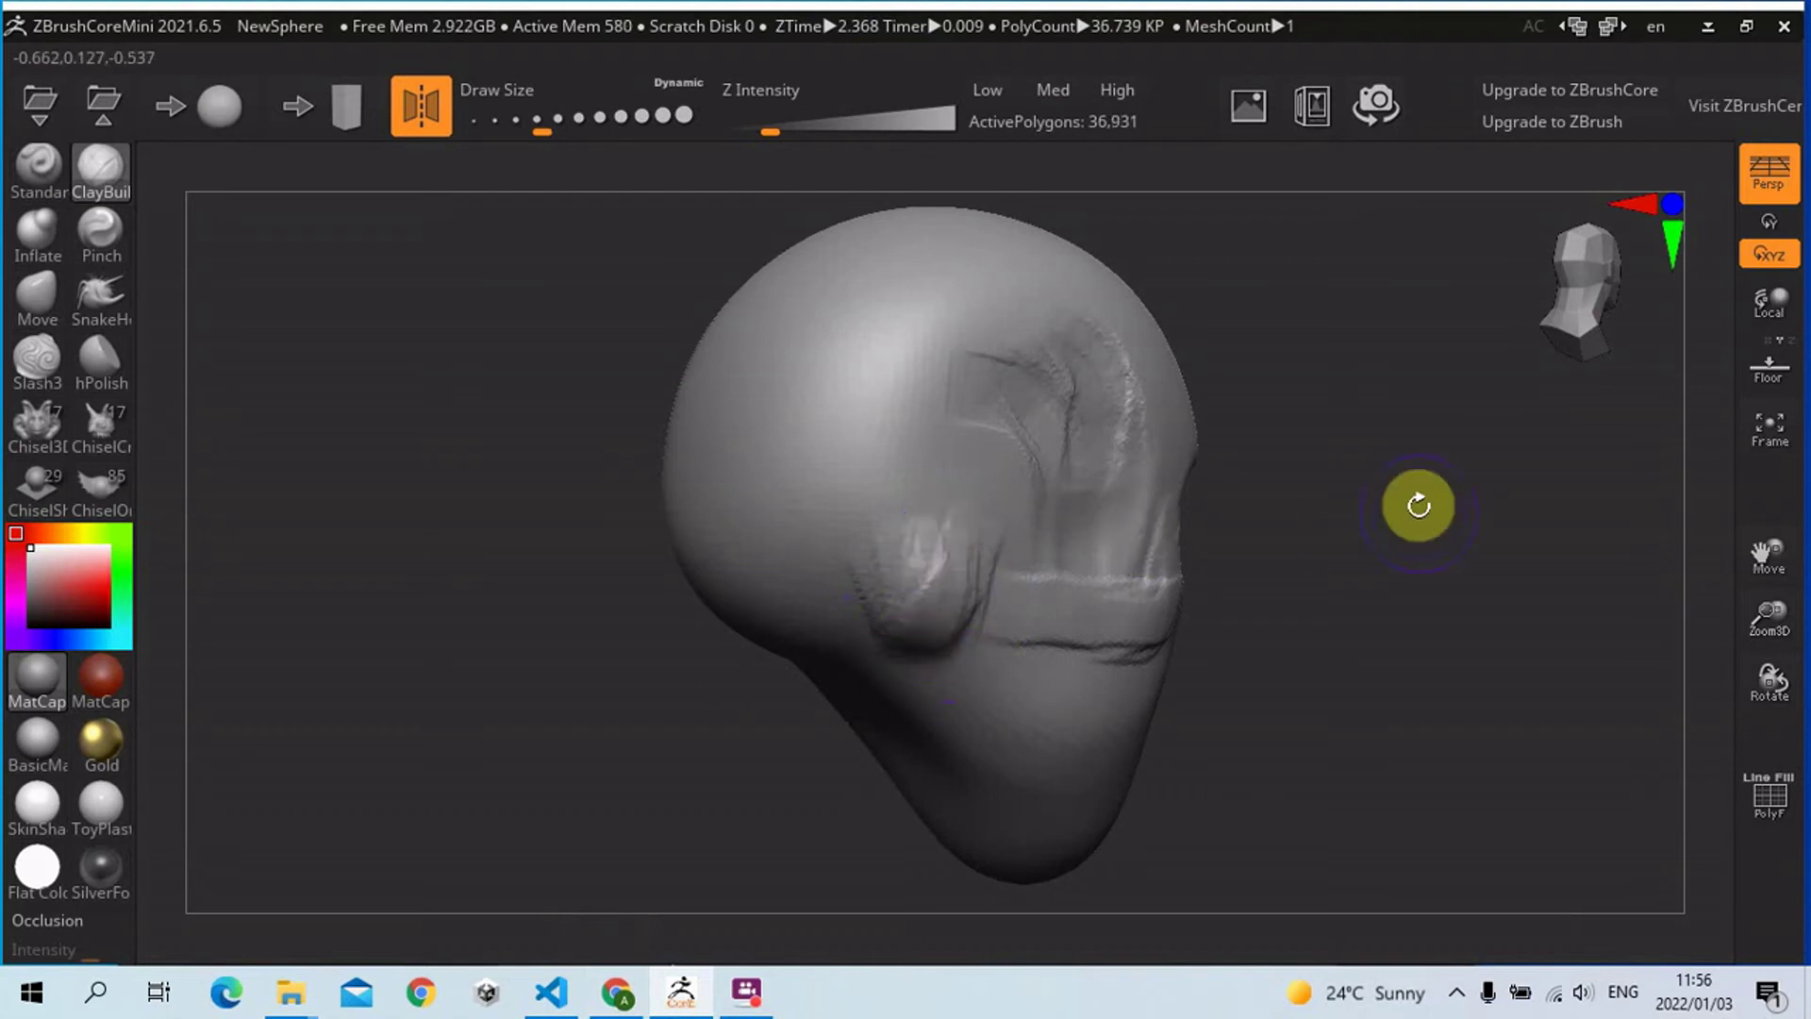
- Build up the mastoid process behind the zygomatic arch and reinforce the arch with ClayBuildup strokes
drag(1419, 505, 826, 608)
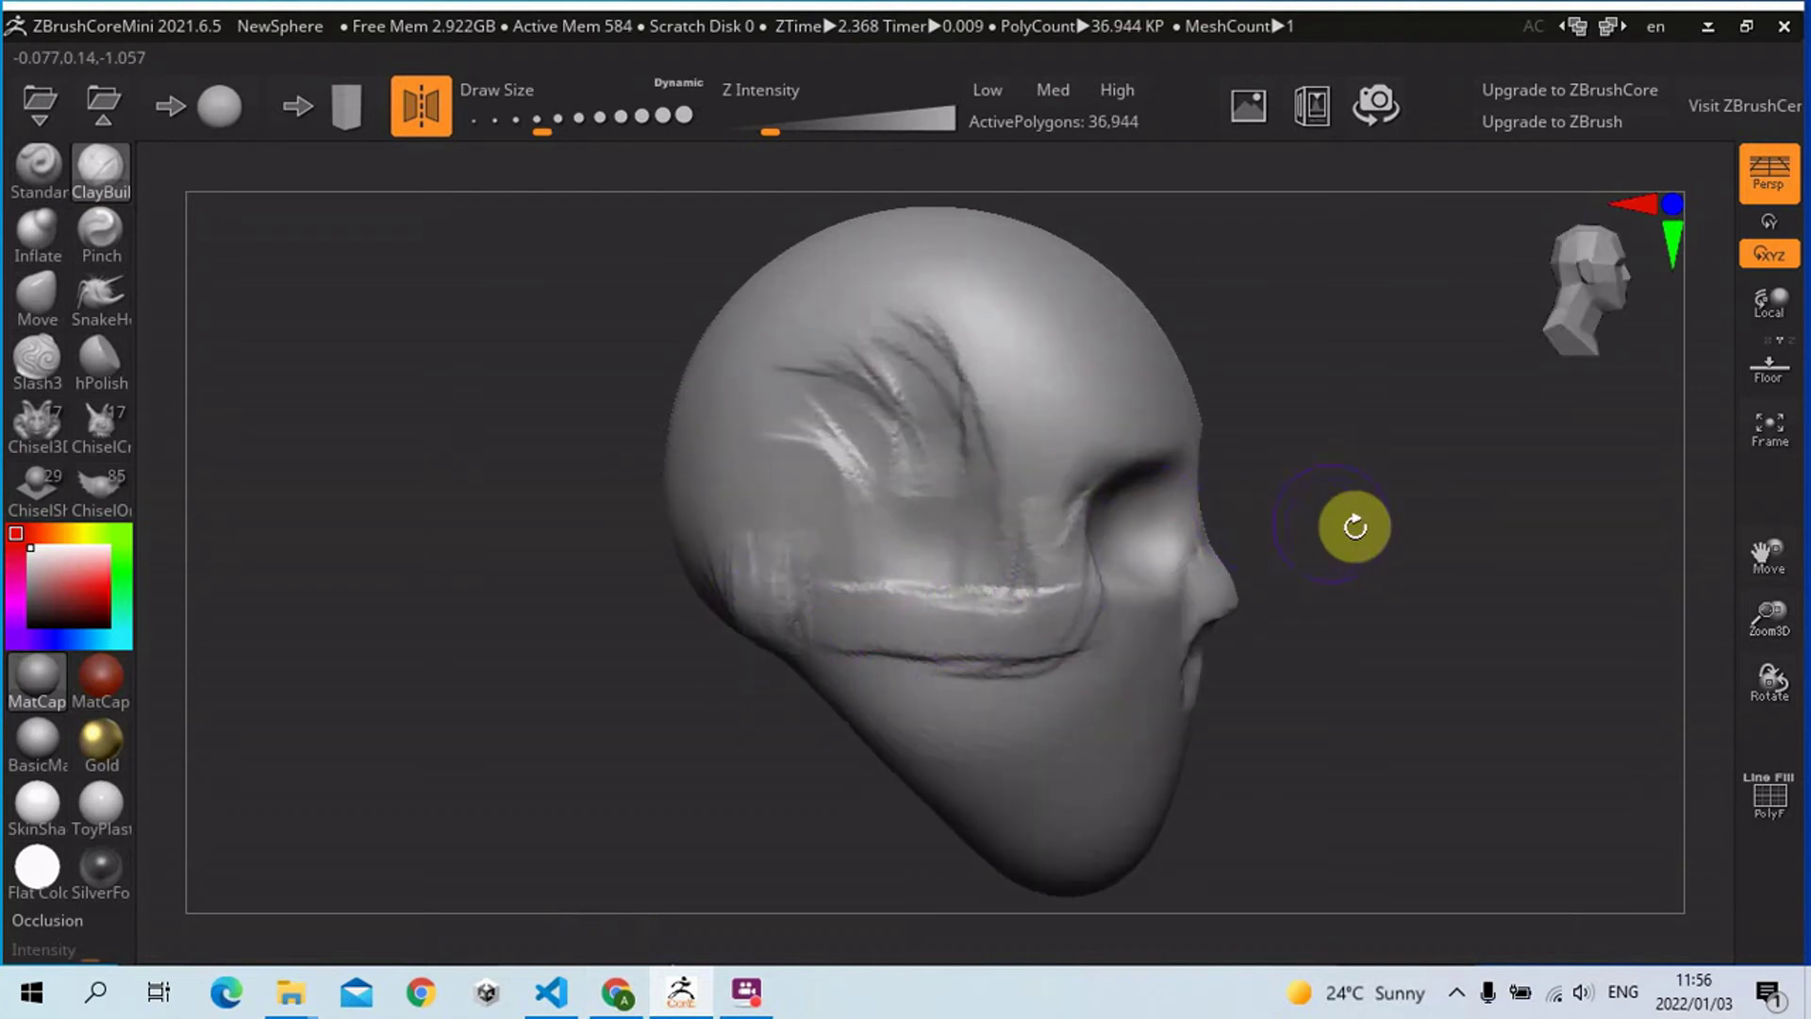
drag(1350, 525, 978, 501)
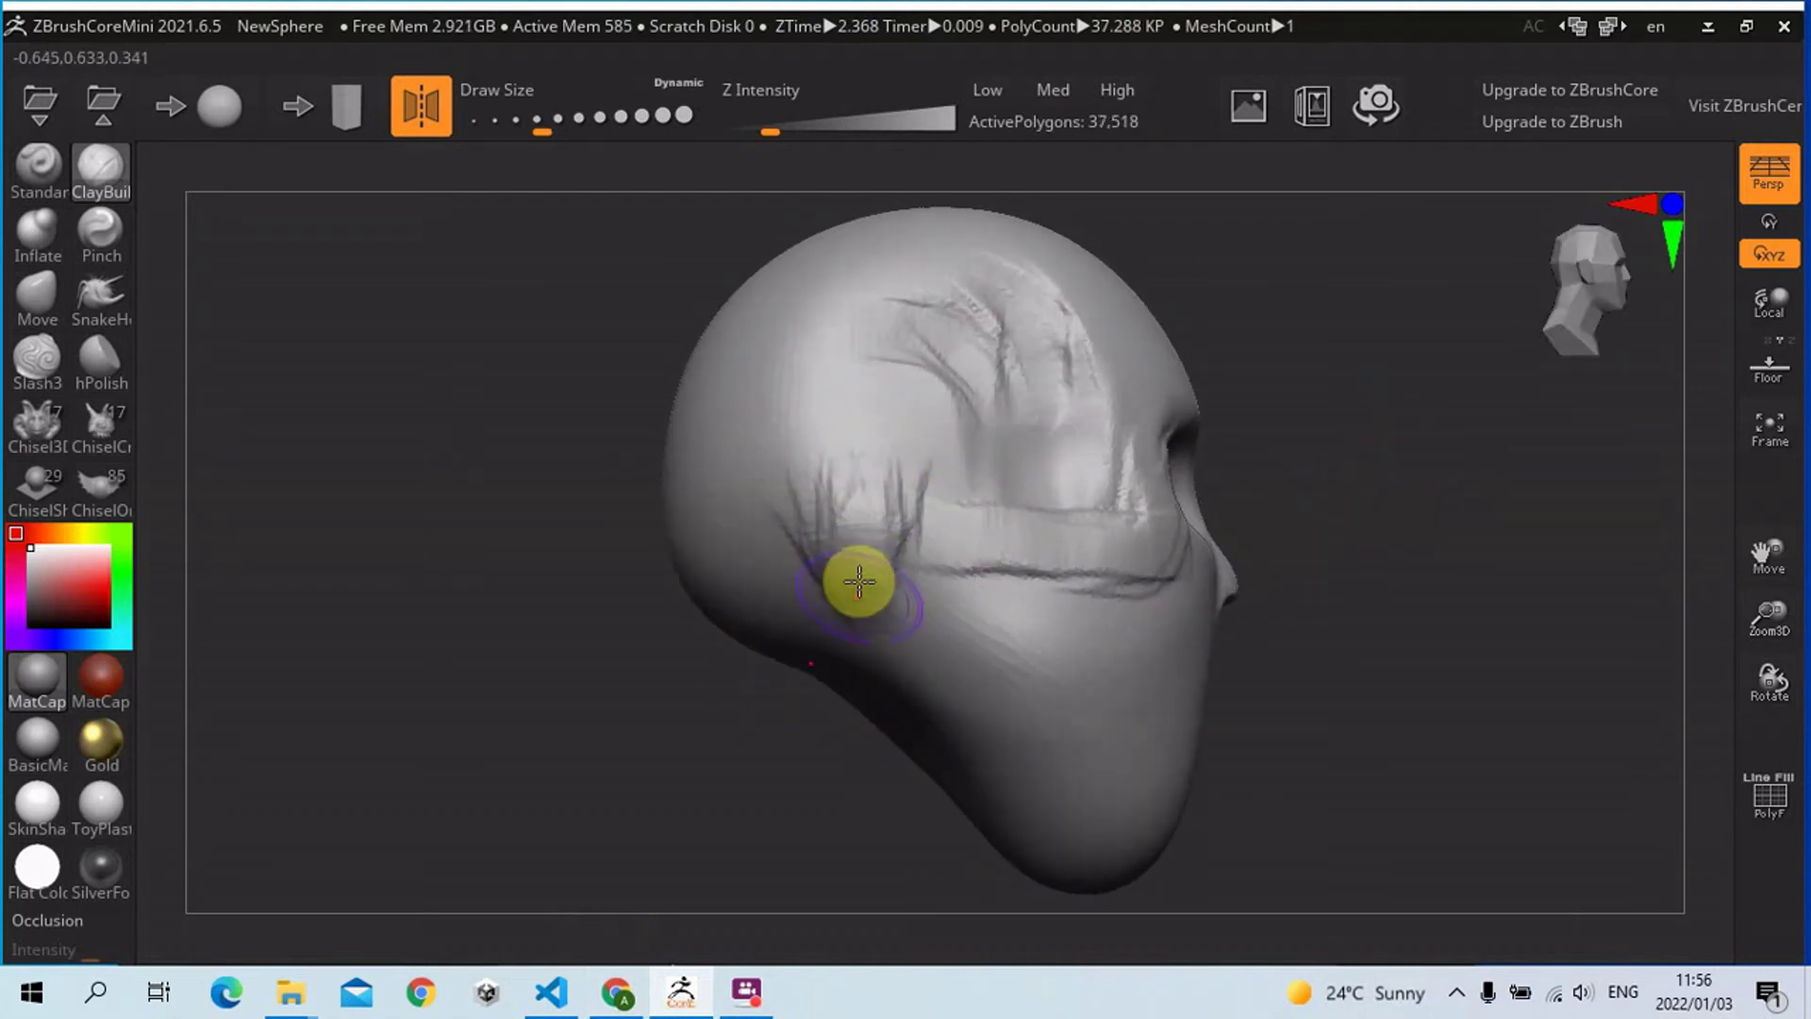
drag(882, 519, 869, 618)
drag(1306, 504, 1192, 533)
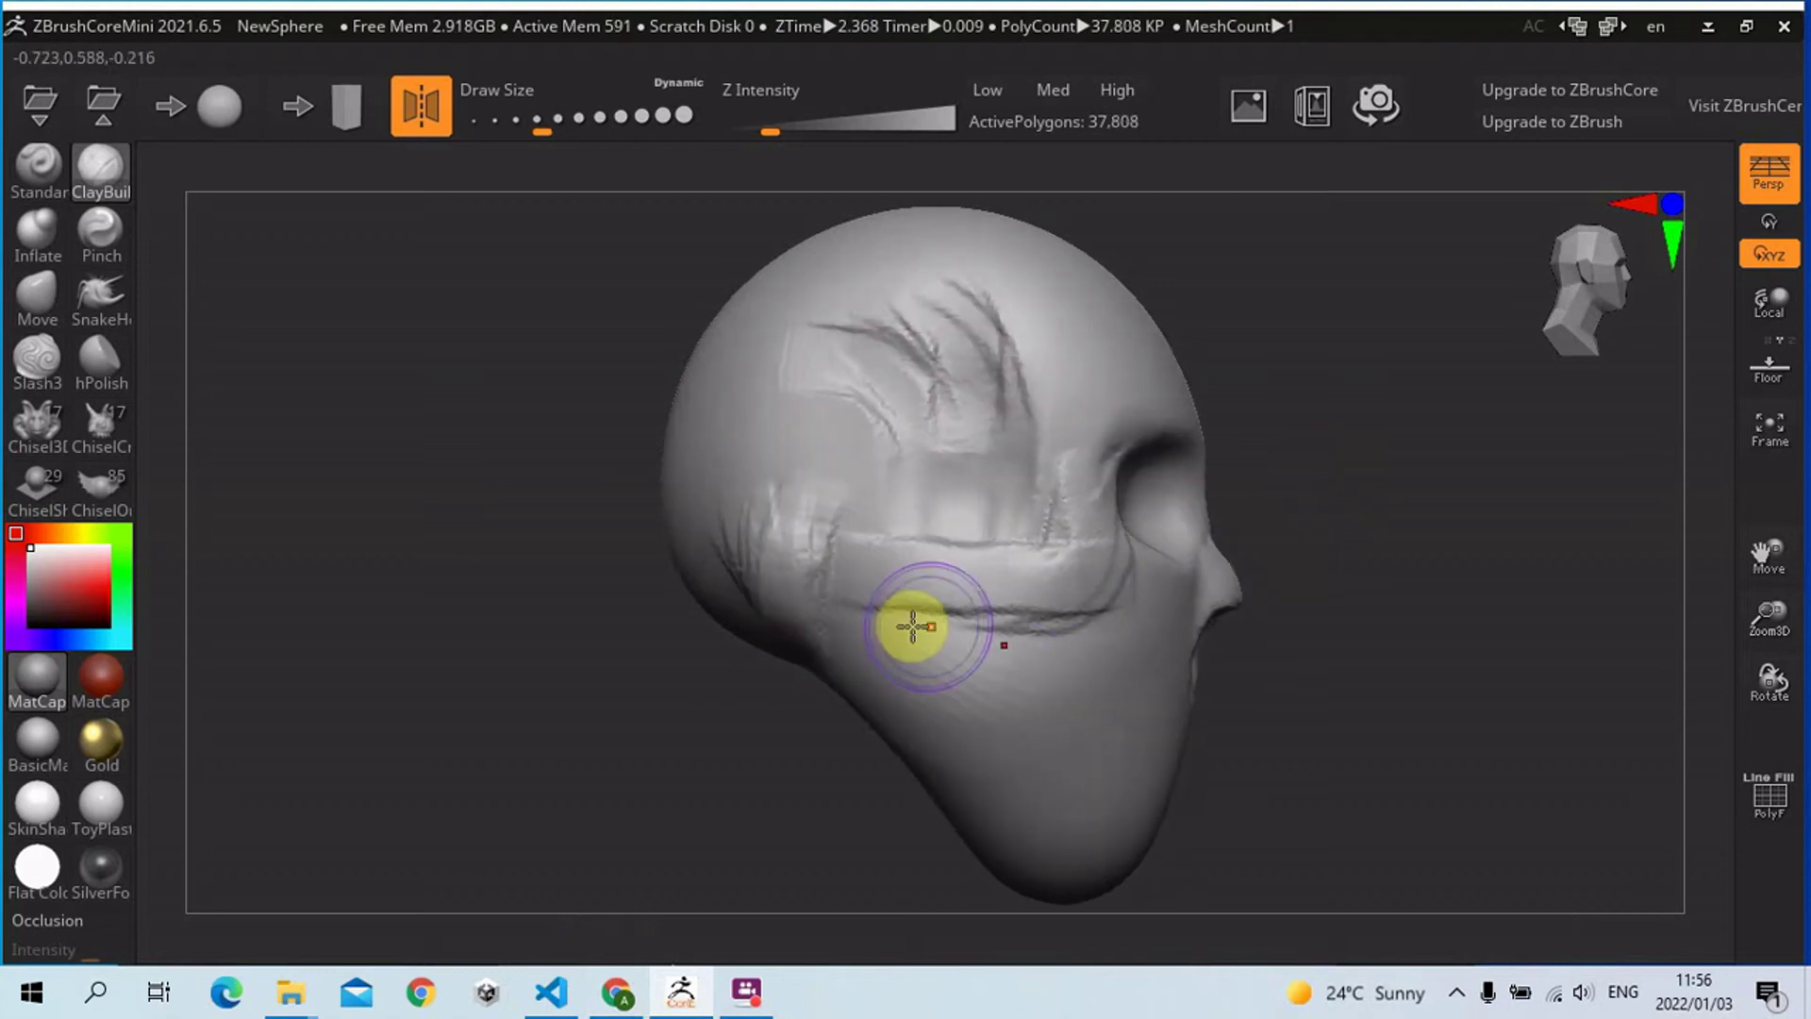
mouse_move(848, 579)
mouse_down()
mouse_move(990, 606)
mouse_move(1084, 566)
mouse_move(1099, 598)
mouse_move(1064, 631)
mouse_move(1160, 585)
mouse_up()
- Build up the brow ridge above the eye sockets and add volume to the forehead with downward ClayBuildup strokes
drag(1329, 514, 771, 452)
mouse_move(784, 514)
mouse_down()
mouse_move(795, 441)
mouse_move(934, 428)
mouse_up()
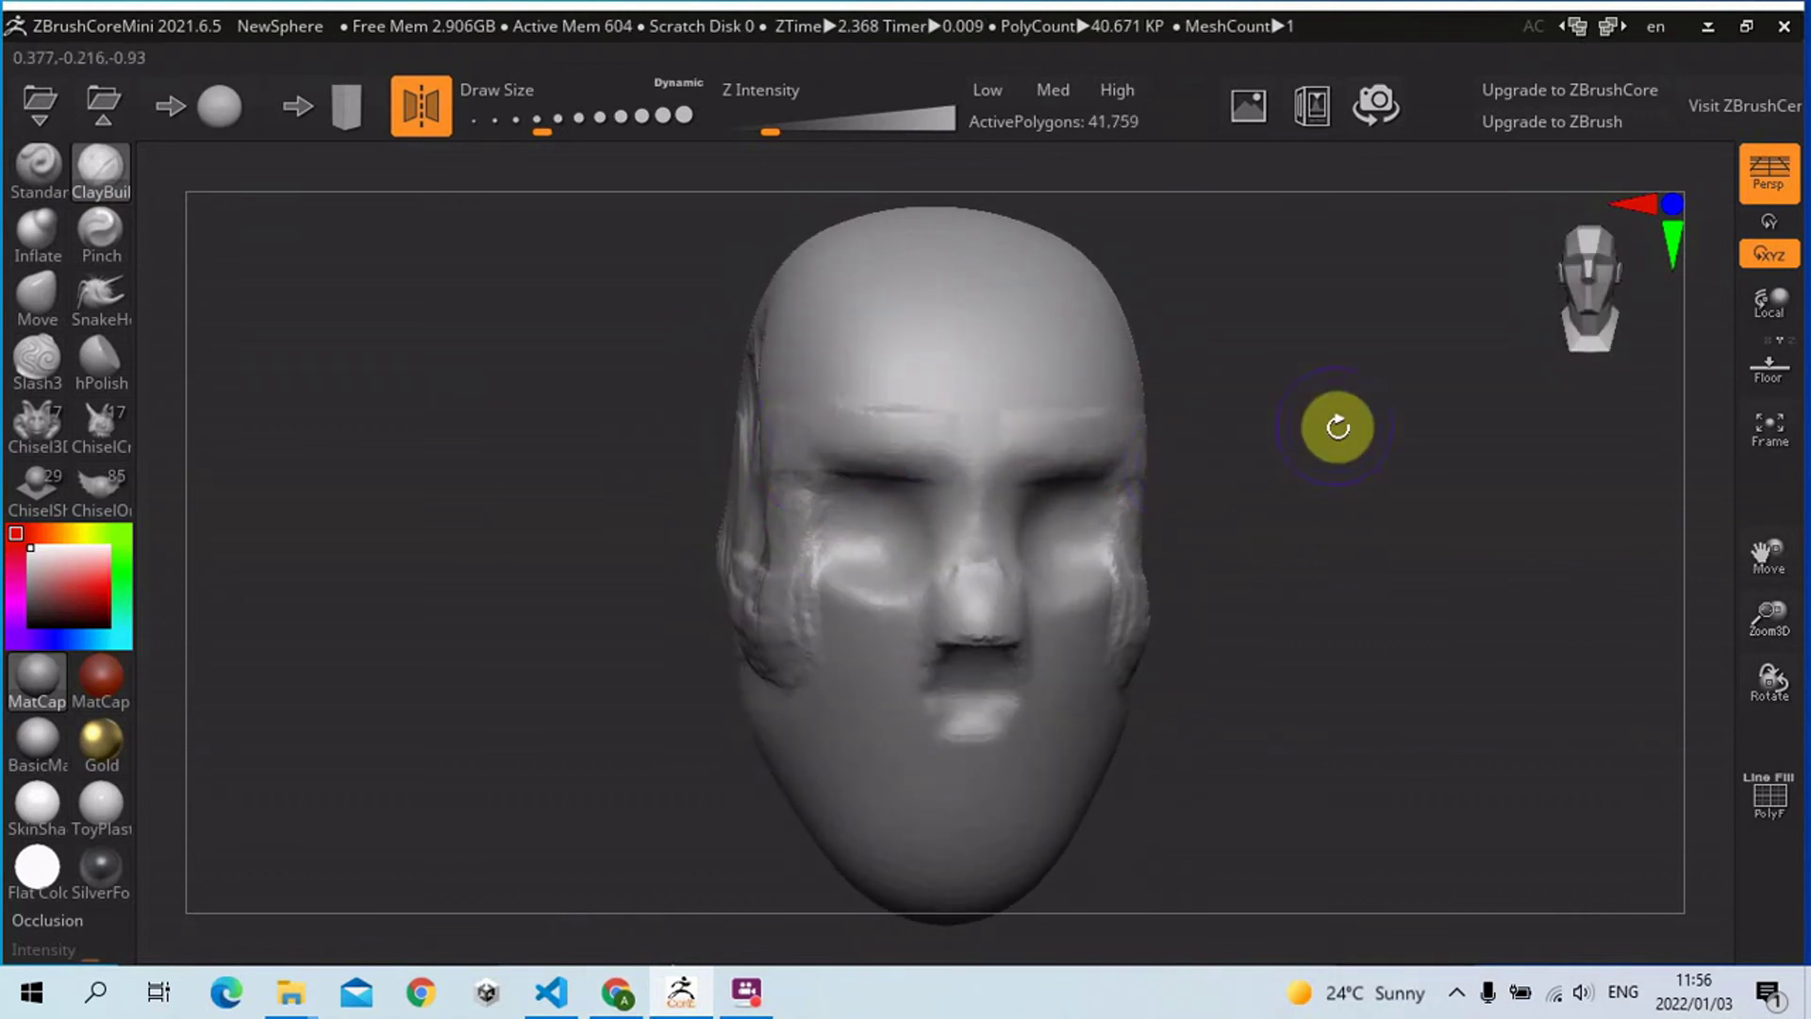
drag(1338, 424, 1339, 519)
mouse_move(896, 315)
mouse_down()
mouse_move(929, 433)
mouse_move(943, 404)
mouse_move(988, 476)
mouse_up()
drag(994, 275, 1024, 457)
drag(1061, 317, 1071, 437)
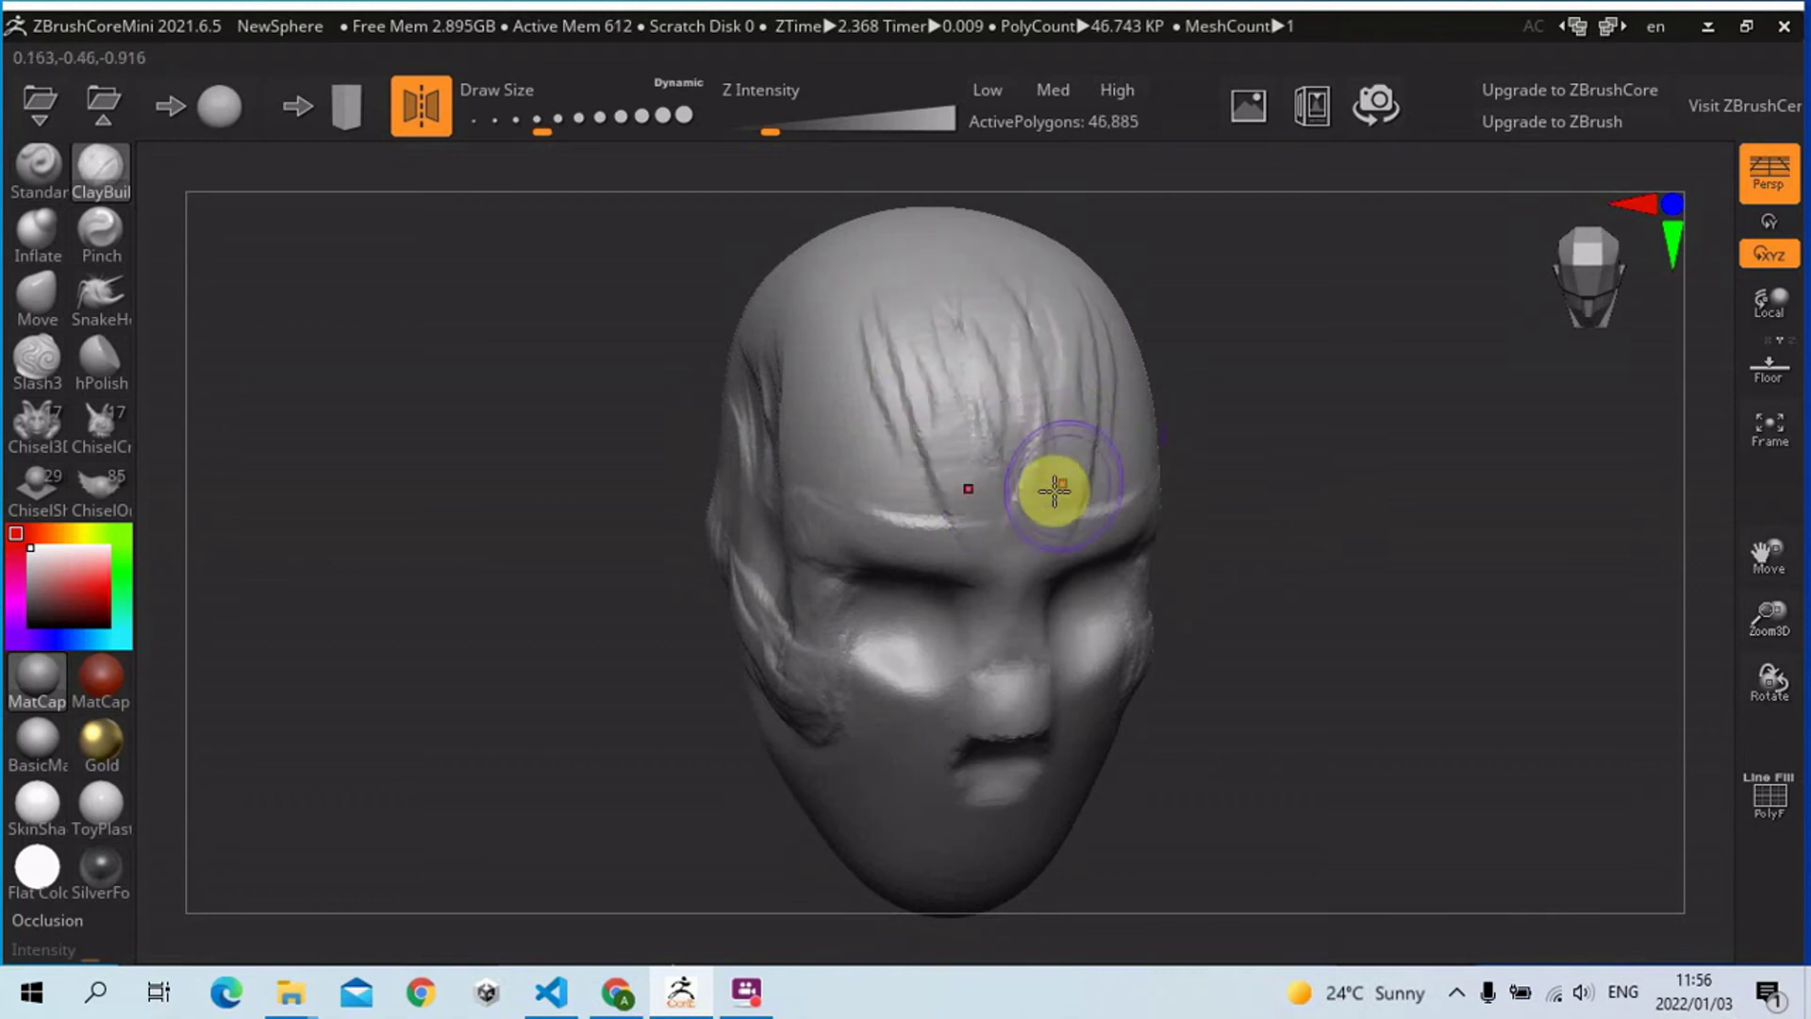
drag(999, 495, 1046, 524)
- Build up a curved ridge along the upper edge of the temple hollow on the side of the cranium
mouse_move(1383, 478)
mouse_down()
mouse_move(1471, 456)
mouse_move(1441, 462)
mouse_up()
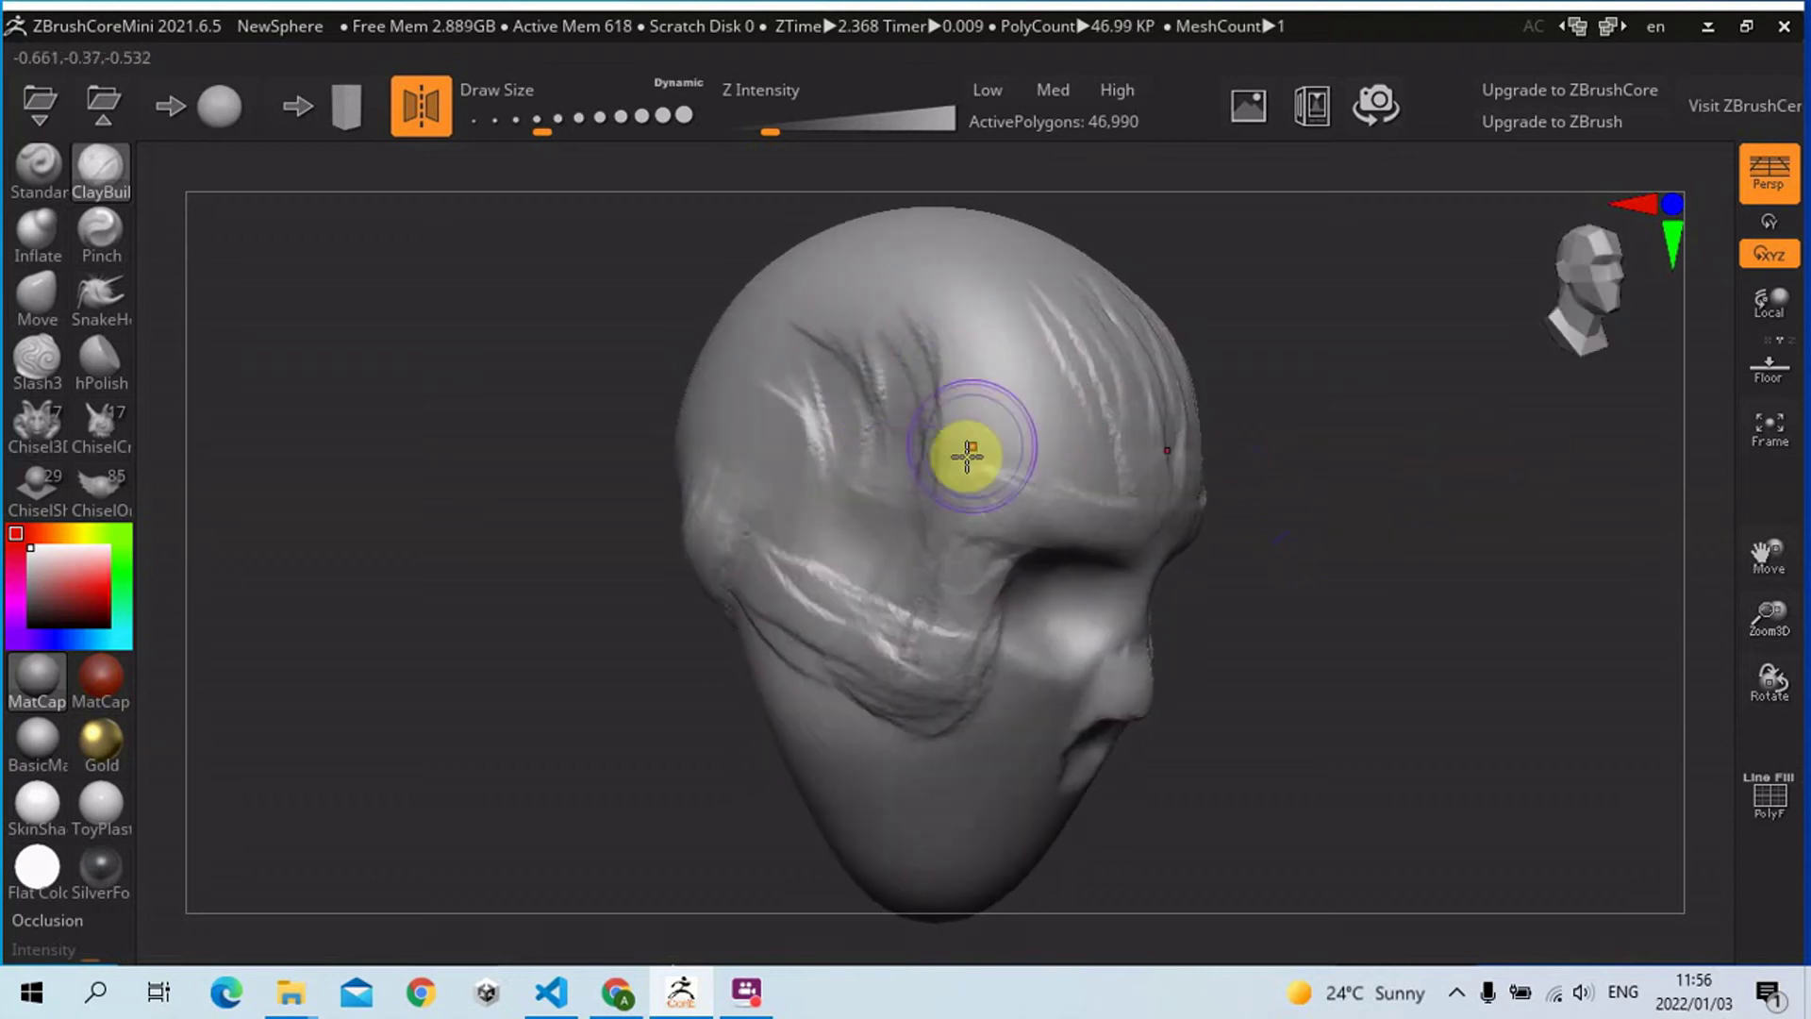
mouse_move(1367, 525)
mouse_down()
mouse_move(1102, 478)
mouse_move(735, 283)
mouse_up()
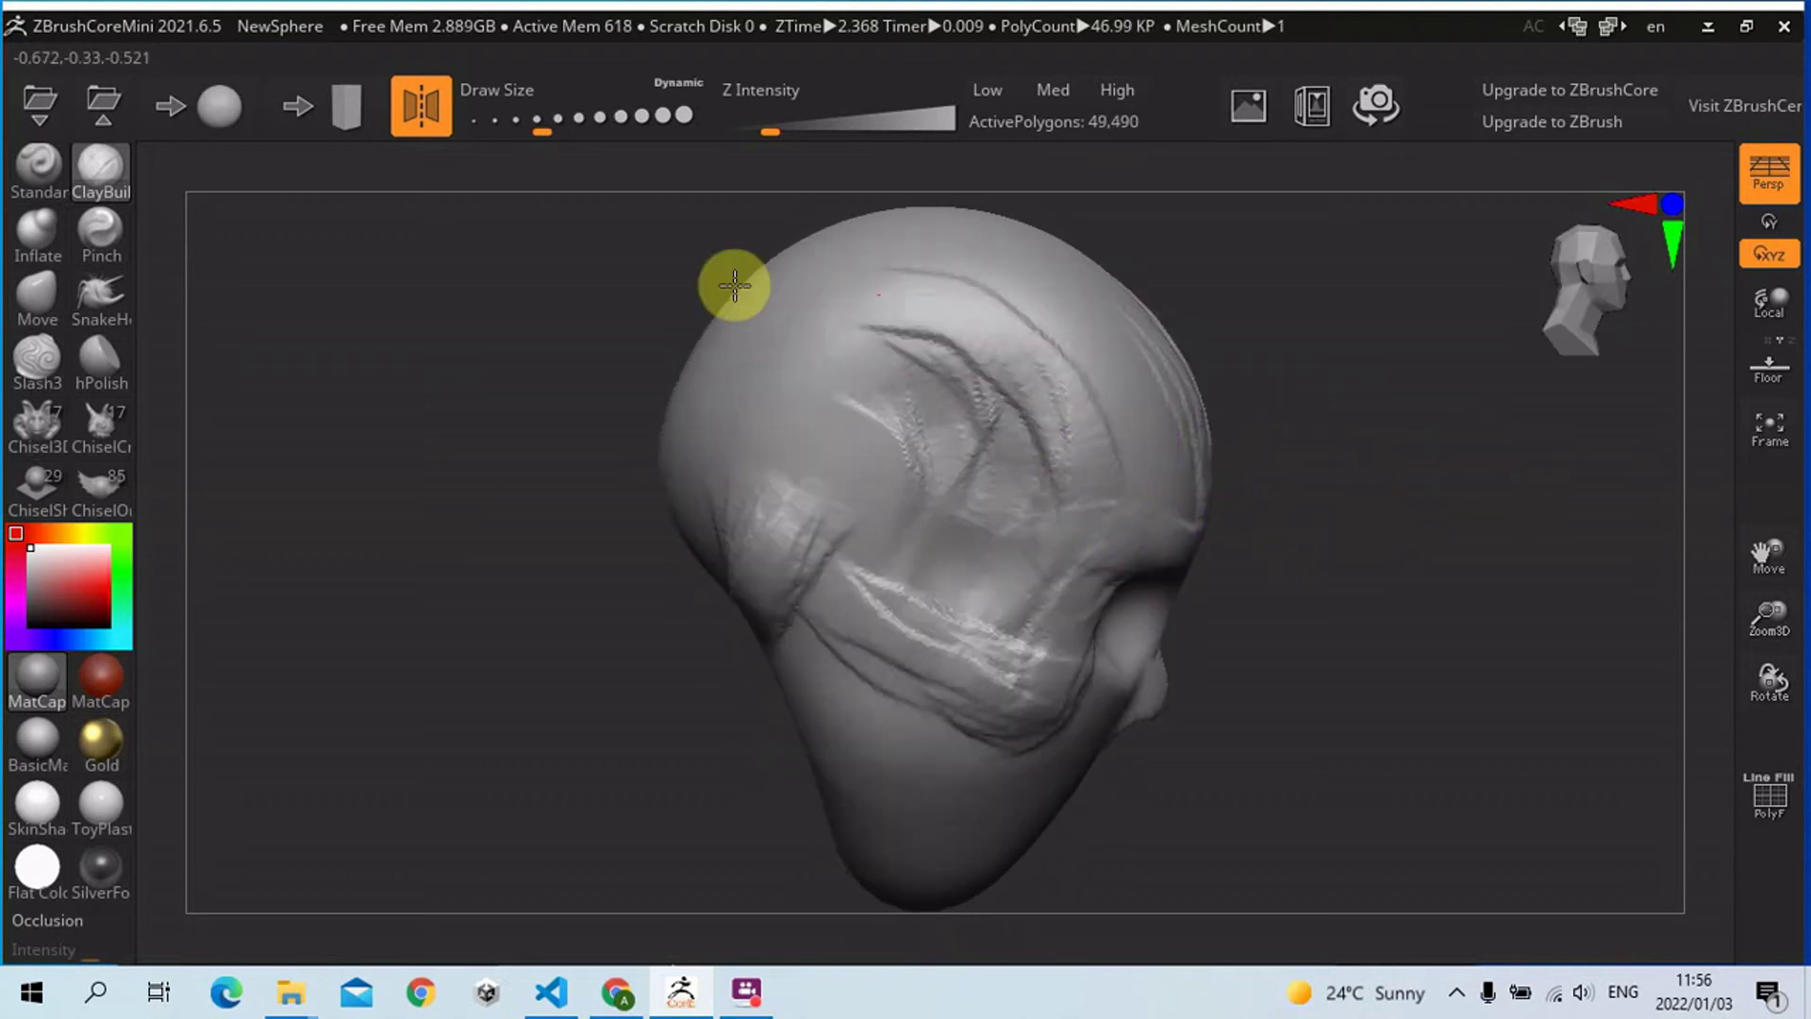
mouse_move(1328, 393)
mouse_down()
mouse_move(1358, 437)
mouse_move(1286, 416)
mouse_move(1383, 441)
mouse_move(1349, 493)
mouse_up()
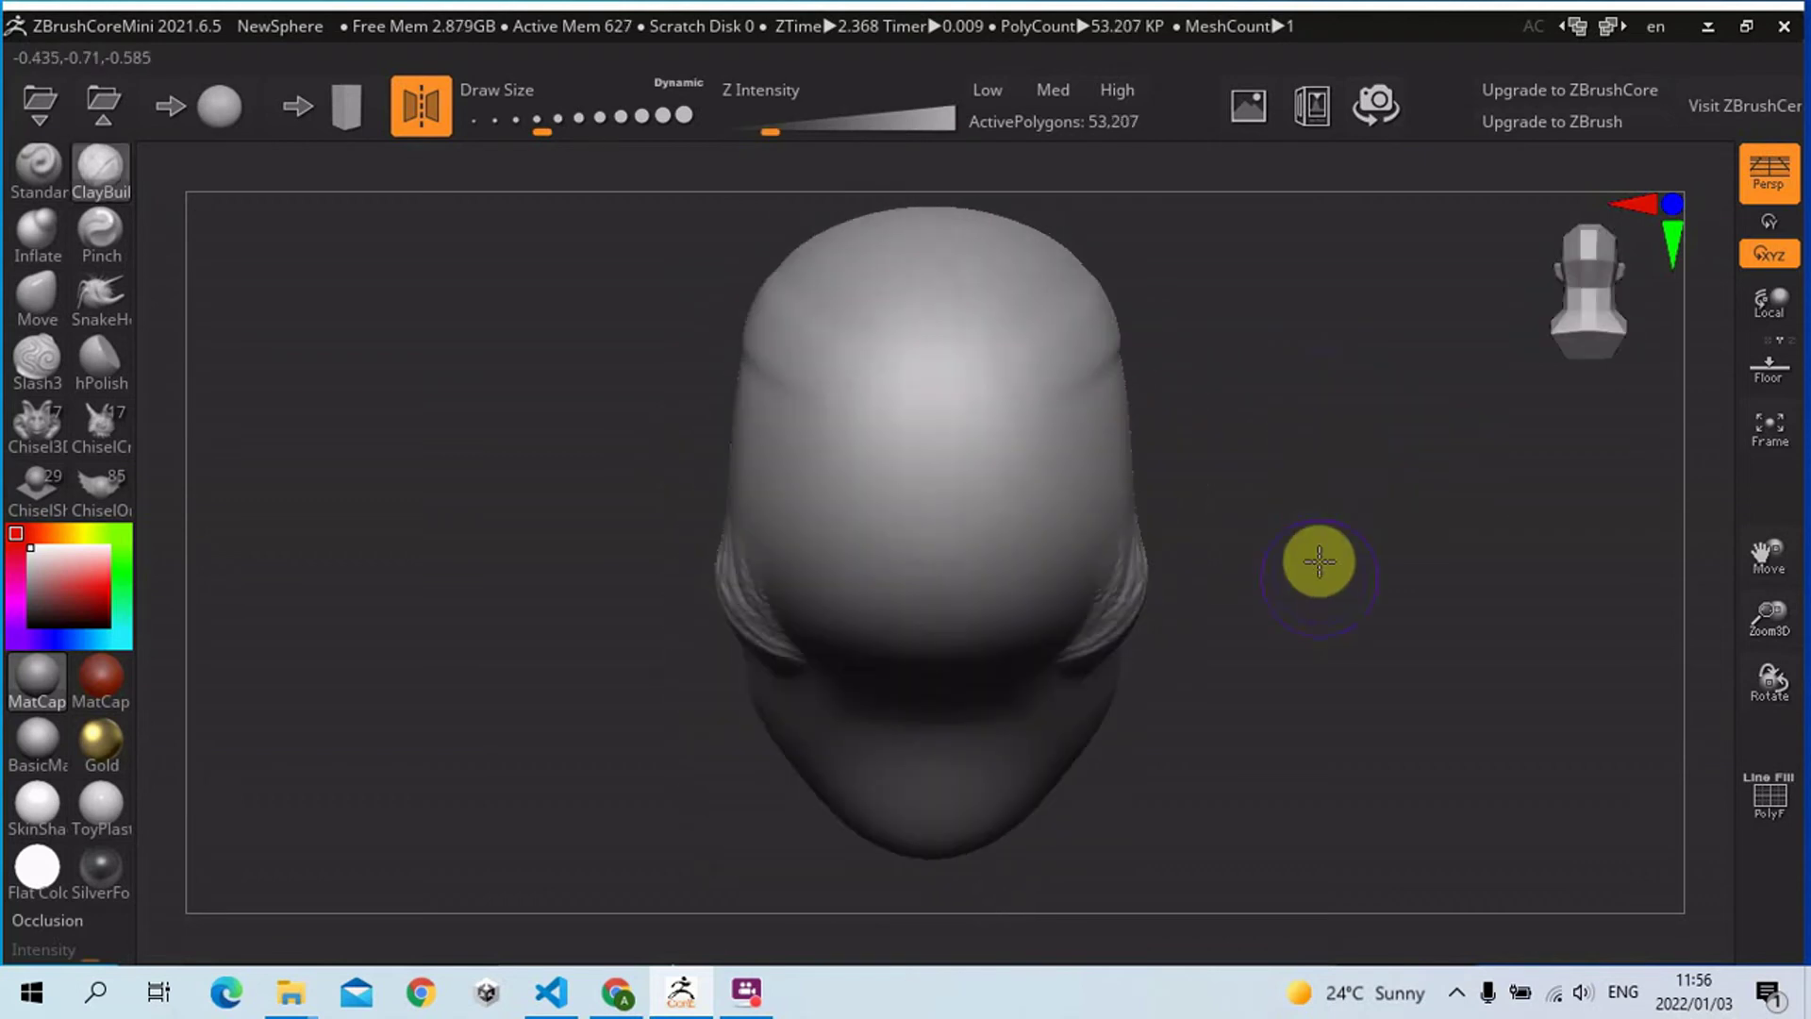
- Add an occipital bump at the centre of the lower back of the skull
drag(1318, 561, 1313, 558)
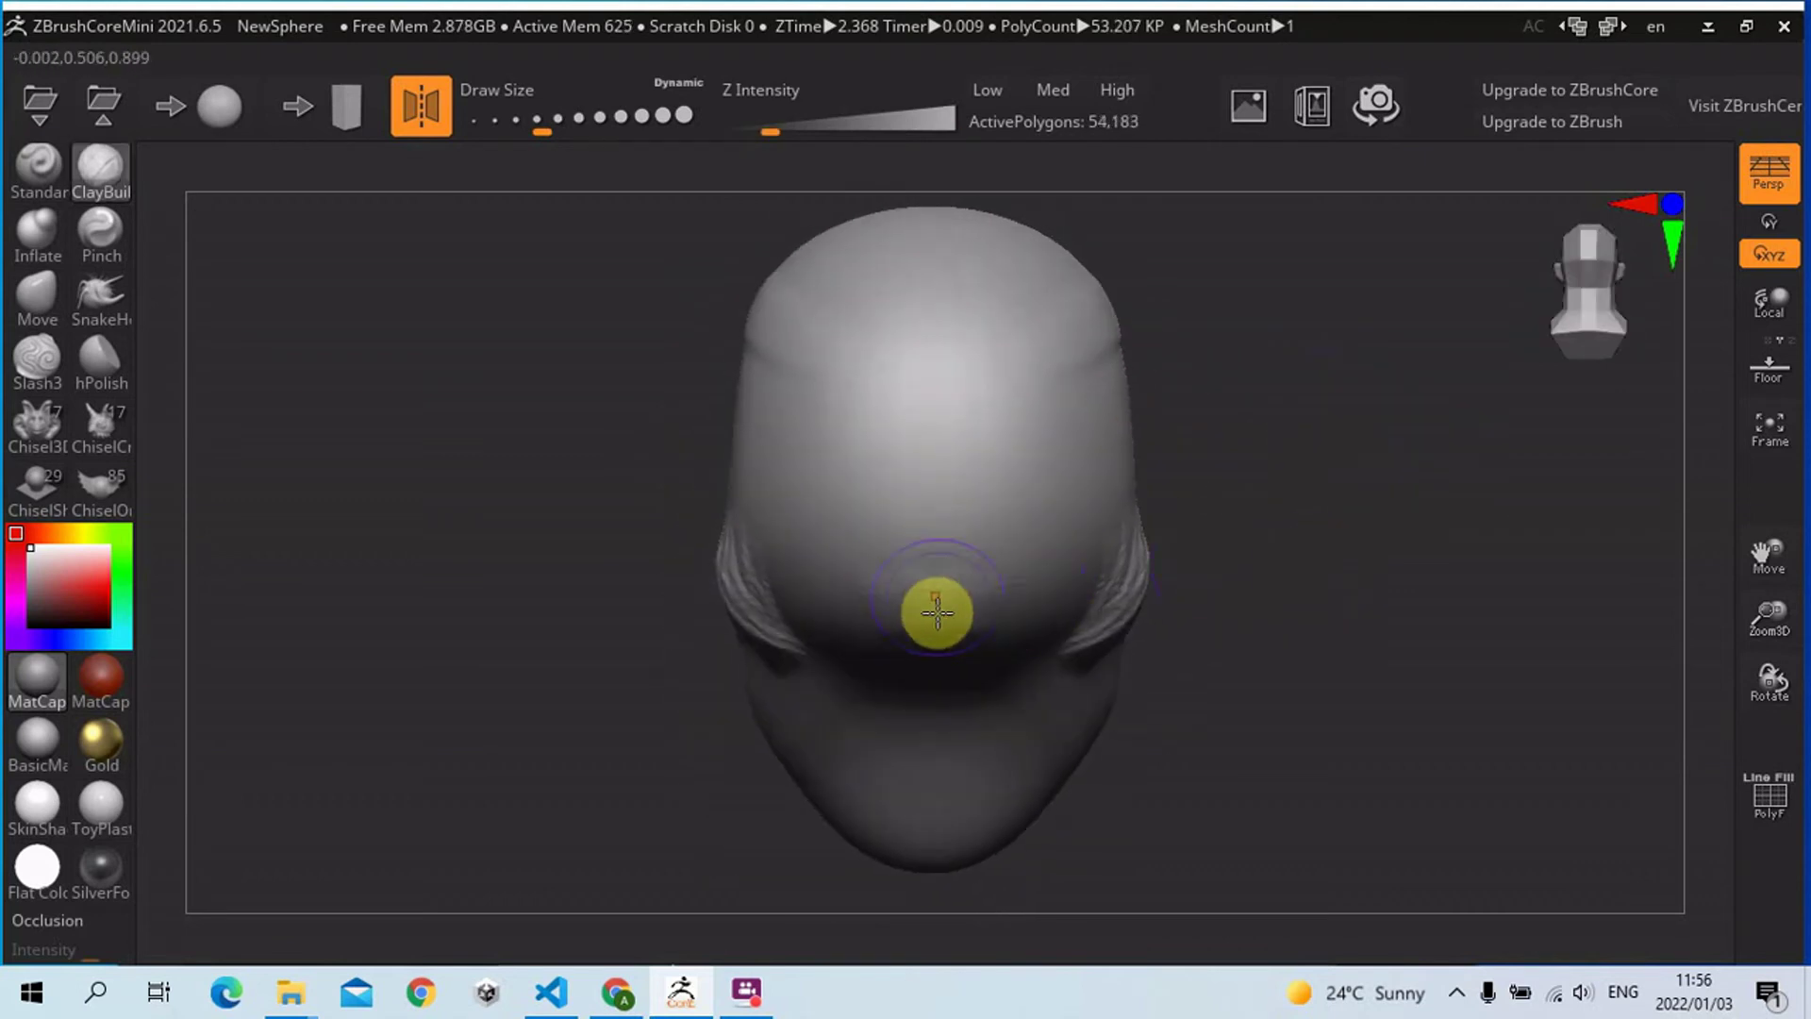
drag(1140, 635, 1000, 571)
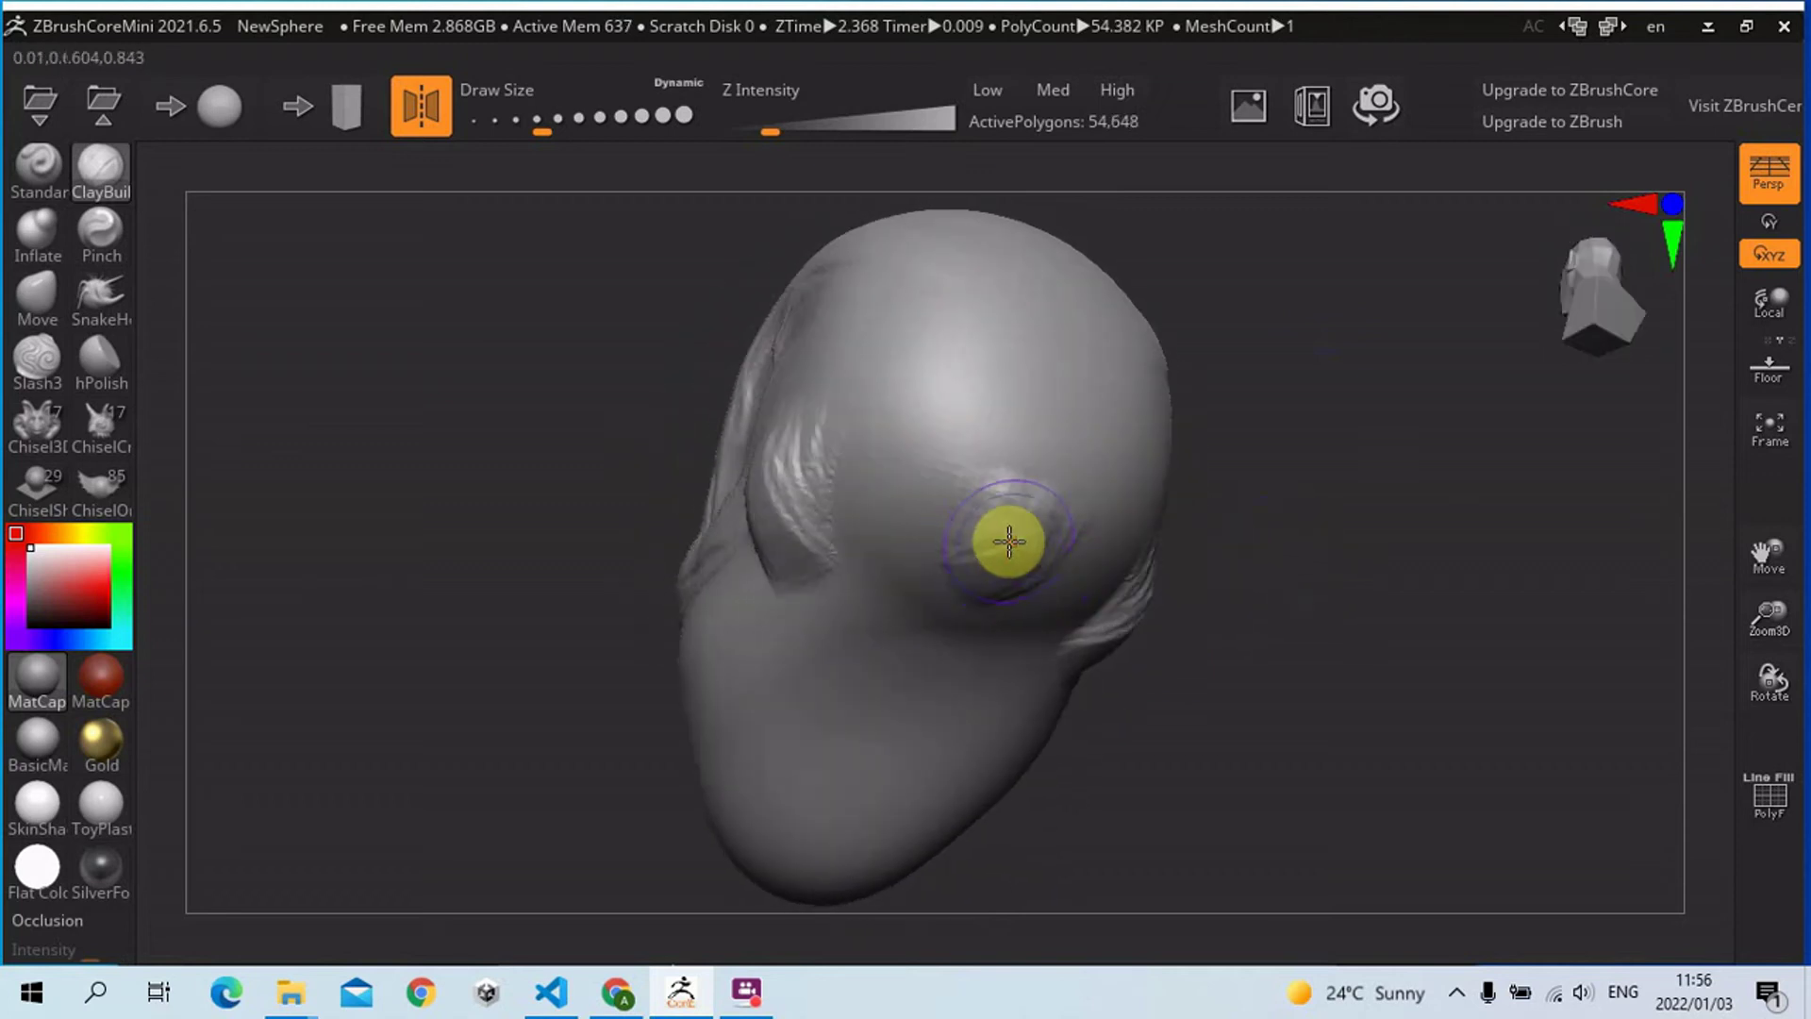
drag(1275, 485, 848, 444)
- Enlarge the ClayBuildup brush and add volume across the back of the cranium with long vertical strokes
key(s)
drag(961, 431, 978, 444)
drag(903, 283, 948, 500)
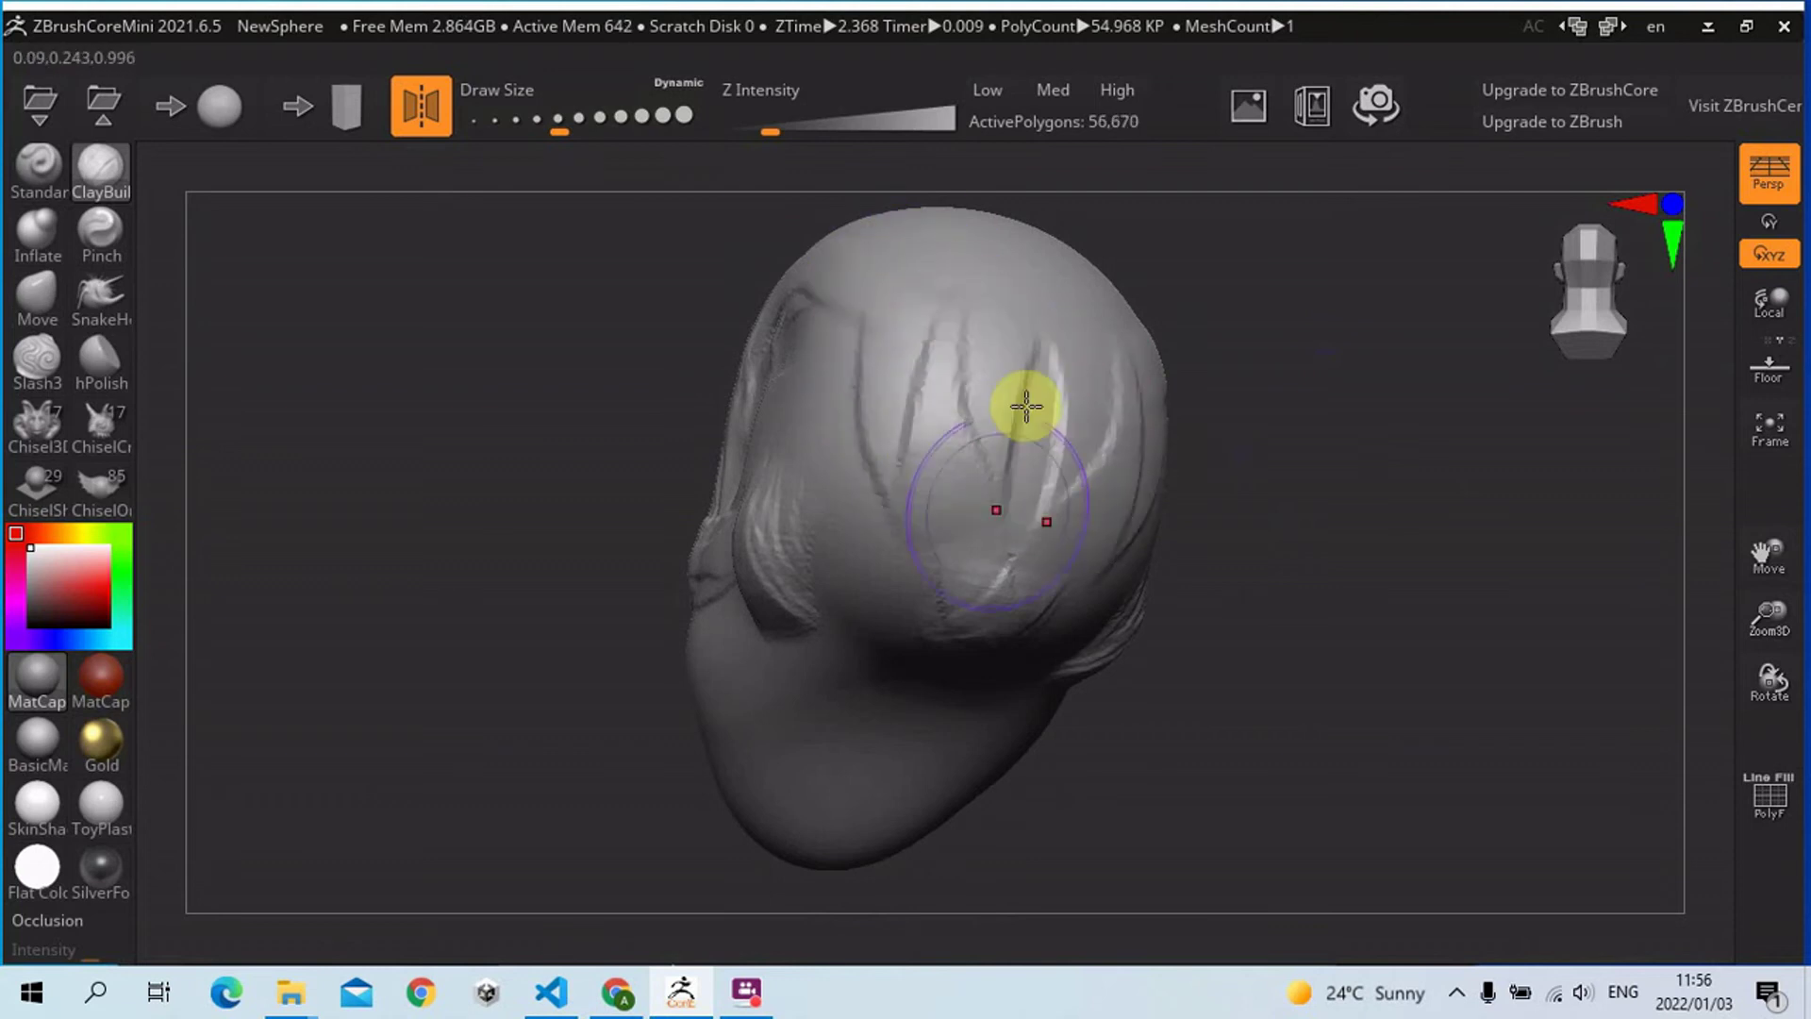
drag(1172, 616, 1064, 471)
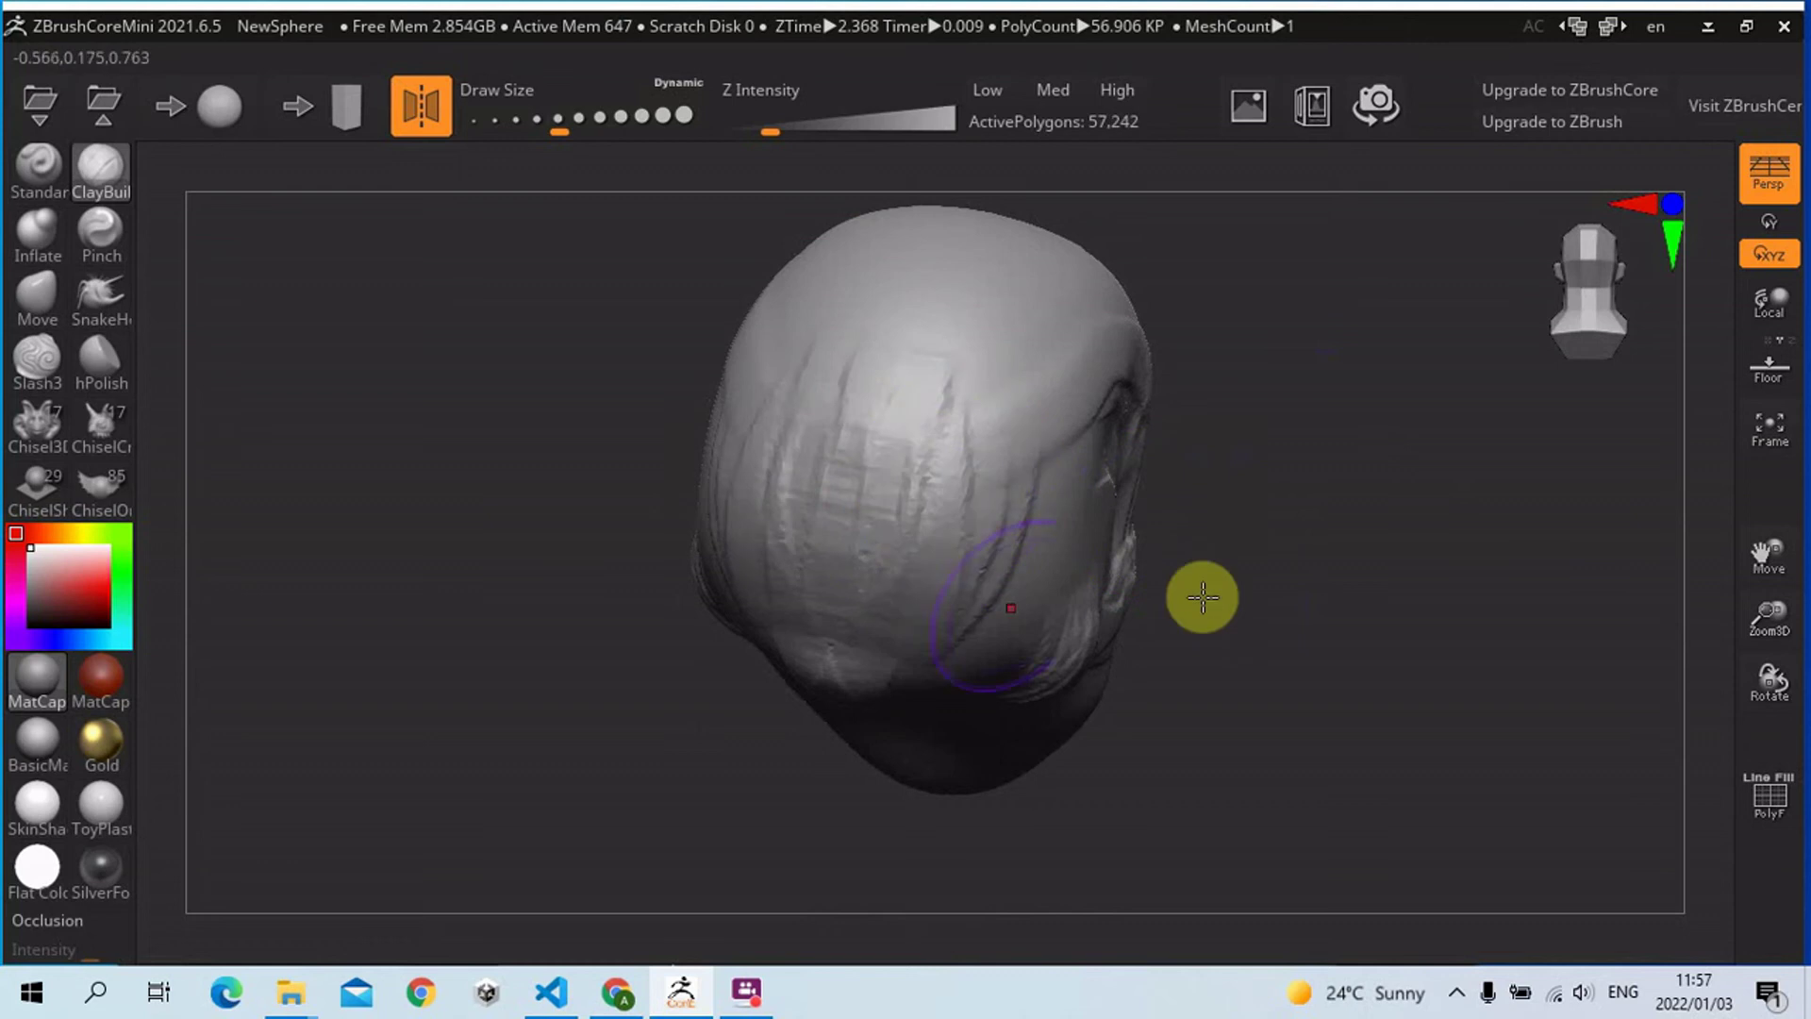
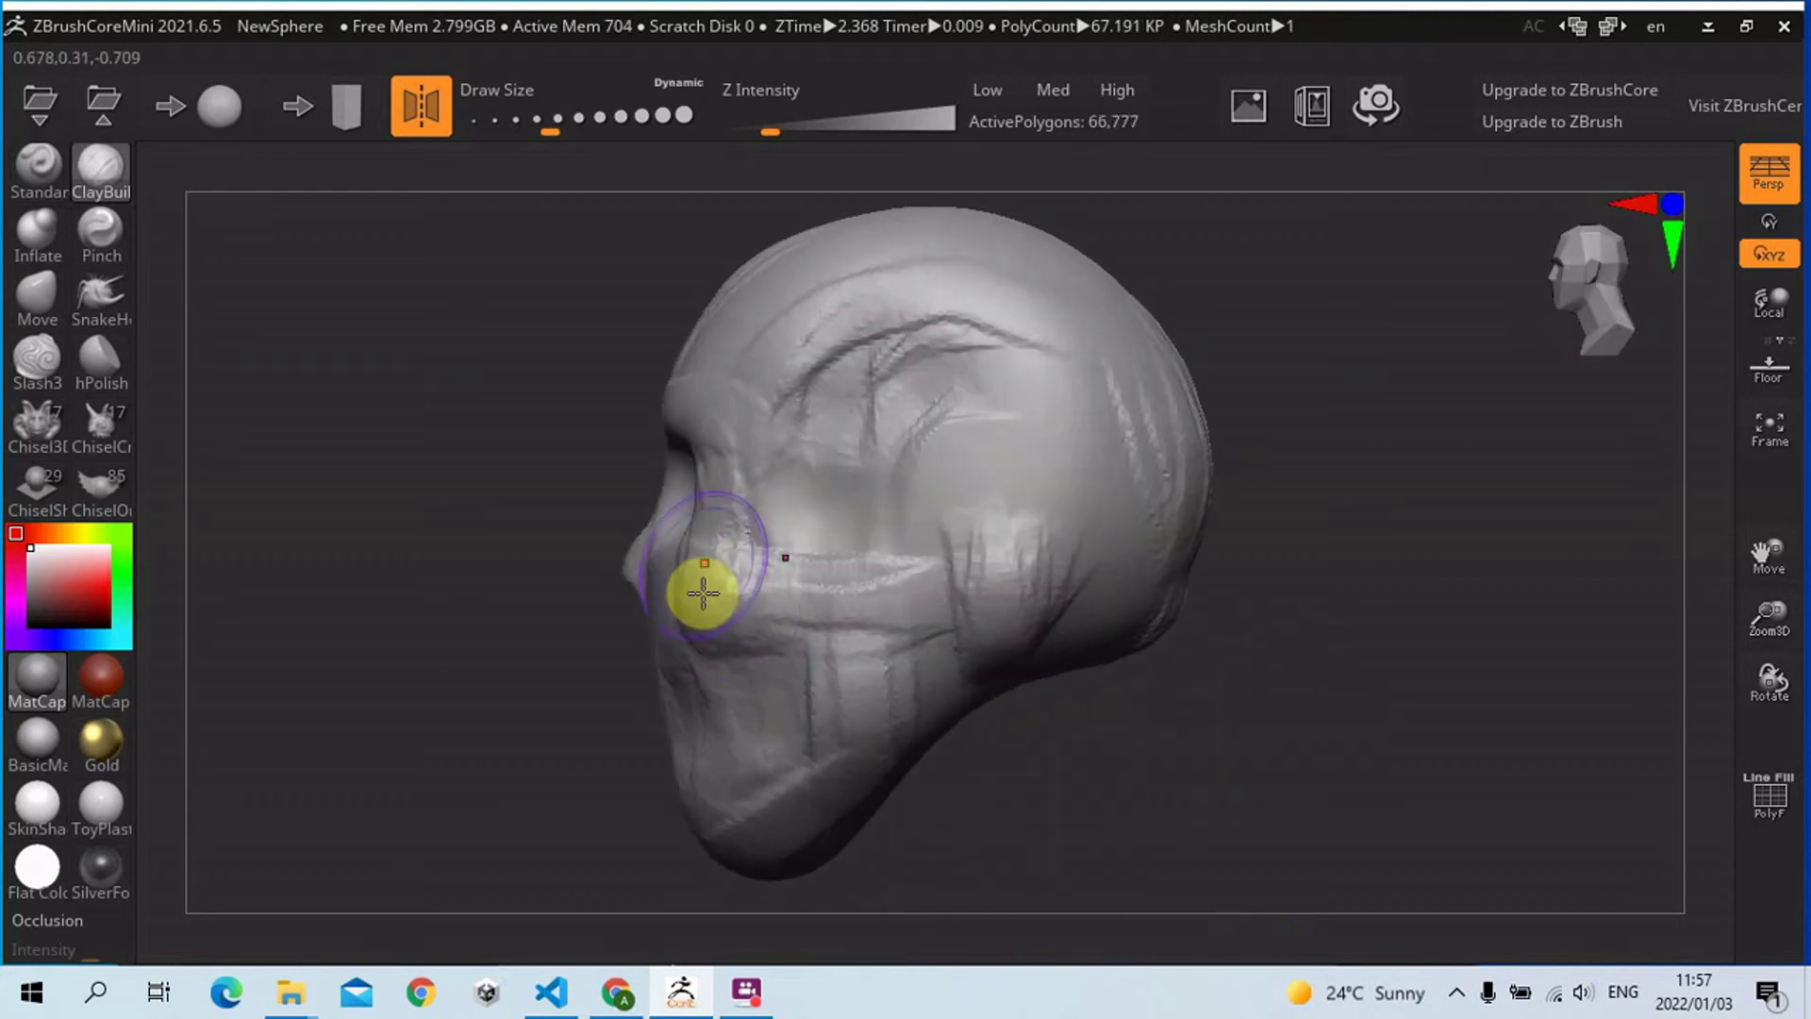
- Thicken the zygomatic arch from the cheekbone backward and rework the temple hollow above it
drag(771, 632, 976, 600)
drag(1293, 599, 1339, 605)
mouse_move(1040, 468)
mouse_down()
mouse_move(999, 490)
mouse_move(1006, 506)
mouse_move(934, 497)
mouse_move(1105, 459)
mouse_move(994, 469)
mouse_move(1043, 533)
mouse_move(1112, 437)
mouse_up()
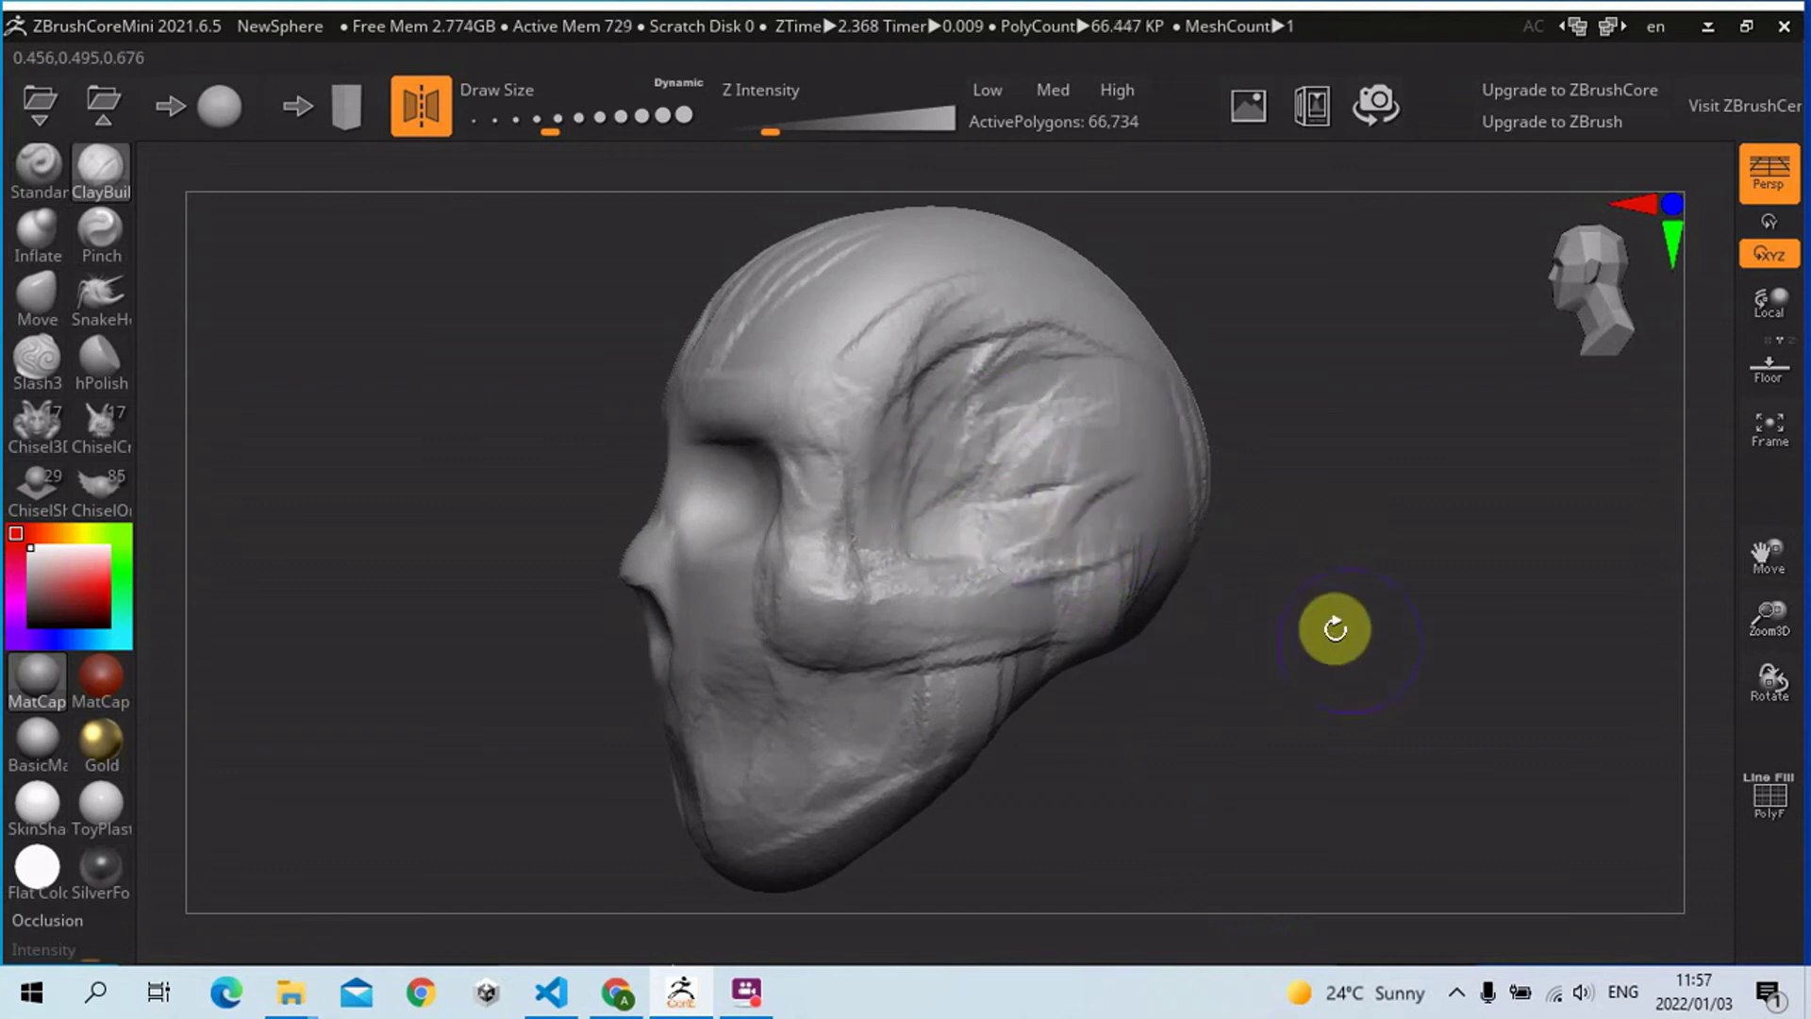
- Refine the cheekbone with a smaller ClayBuildup brush and deepen the eye sockets beside the nasal bridge
drag(1334, 628, 1245, 587)
key(s)
drag(1002, 615, 941, 617)
drag(1329, 598, 1507, 668)
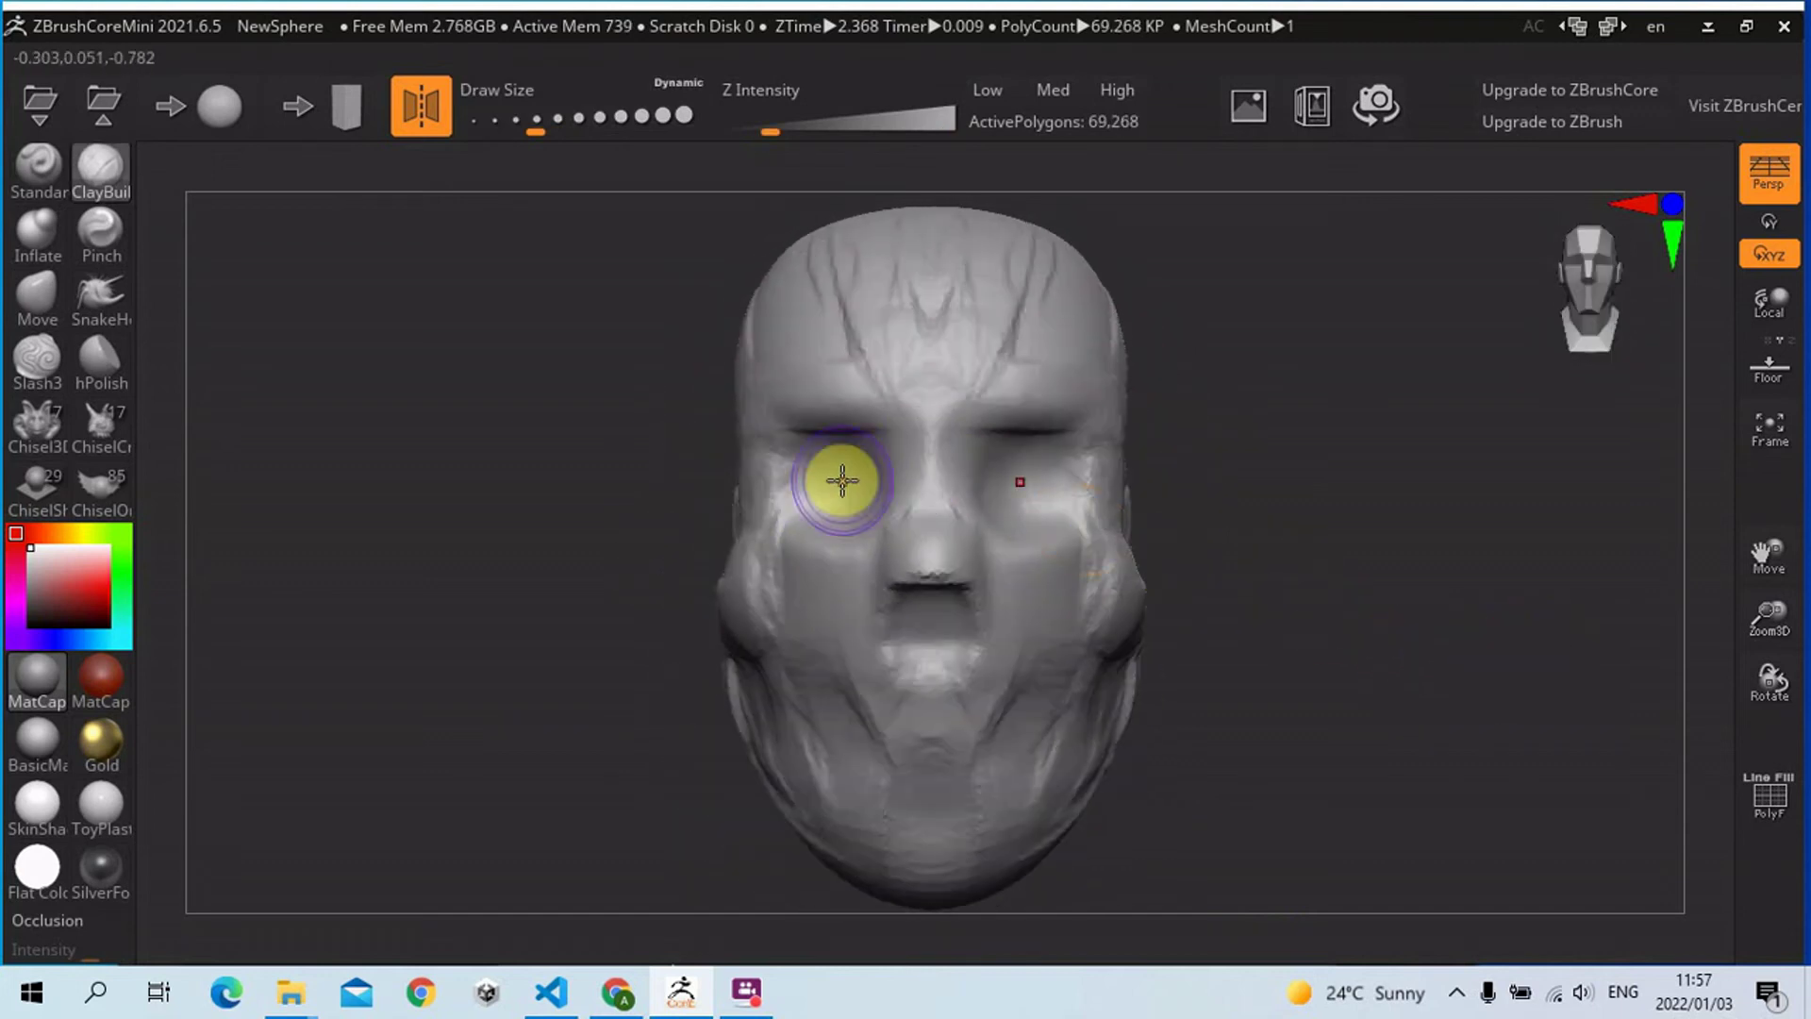
click(812, 491)
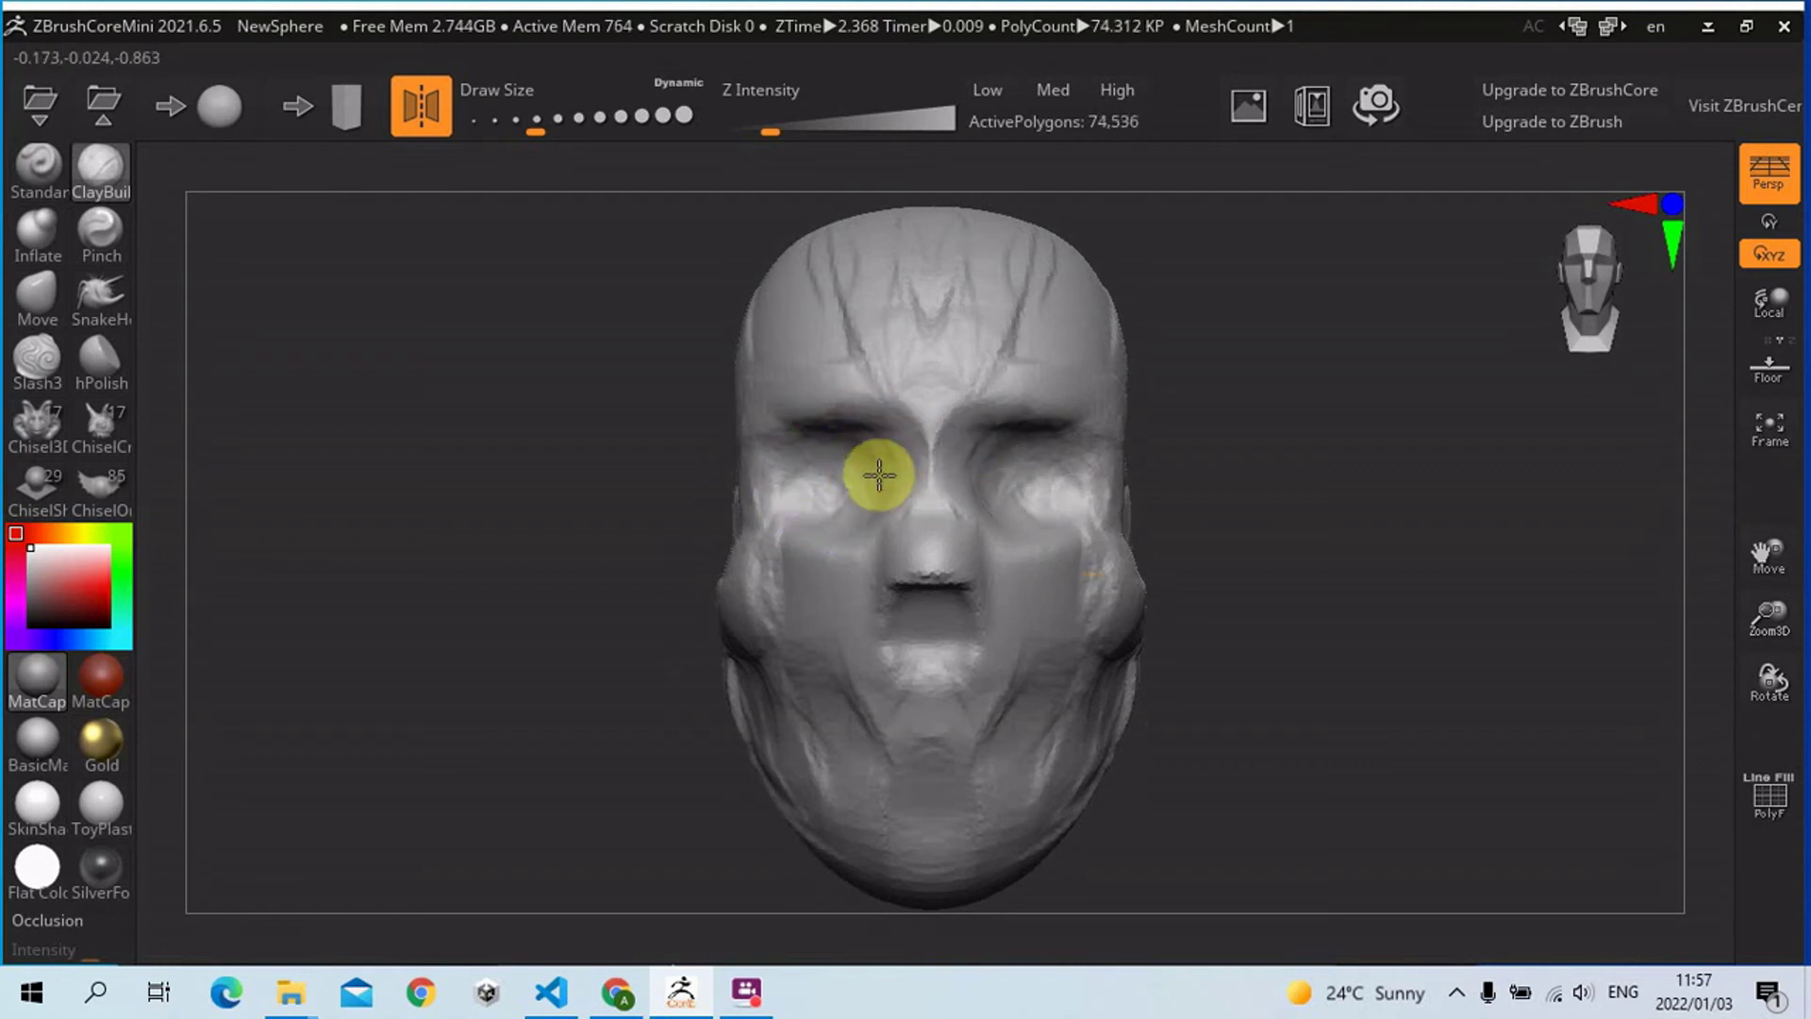
- Sculpt the cheekbones beneath the eye sockets and reshape the nose tip above the nasal opening
drag(1141, 537, 1281, 570)
mouse_move(1164, 627)
mouse_down()
mouse_move(1083, 631)
mouse_move(1101, 641)
mouse_move(1132, 586)
mouse_move(1160, 598)
mouse_move(1107, 619)
mouse_move(1132, 683)
mouse_up()
mouse_move(1379, 599)
mouse_down()
mouse_move(886, 614)
mouse_move(954, 638)
mouse_up()
mouse_move(1448, 605)
mouse_down()
mouse_move(1474, 610)
mouse_move(1317, 620)
mouse_up()
mouse_move(891, 552)
mouse_down()
mouse_move(929, 517)
mouse_move(960, 594)
mouse_up()
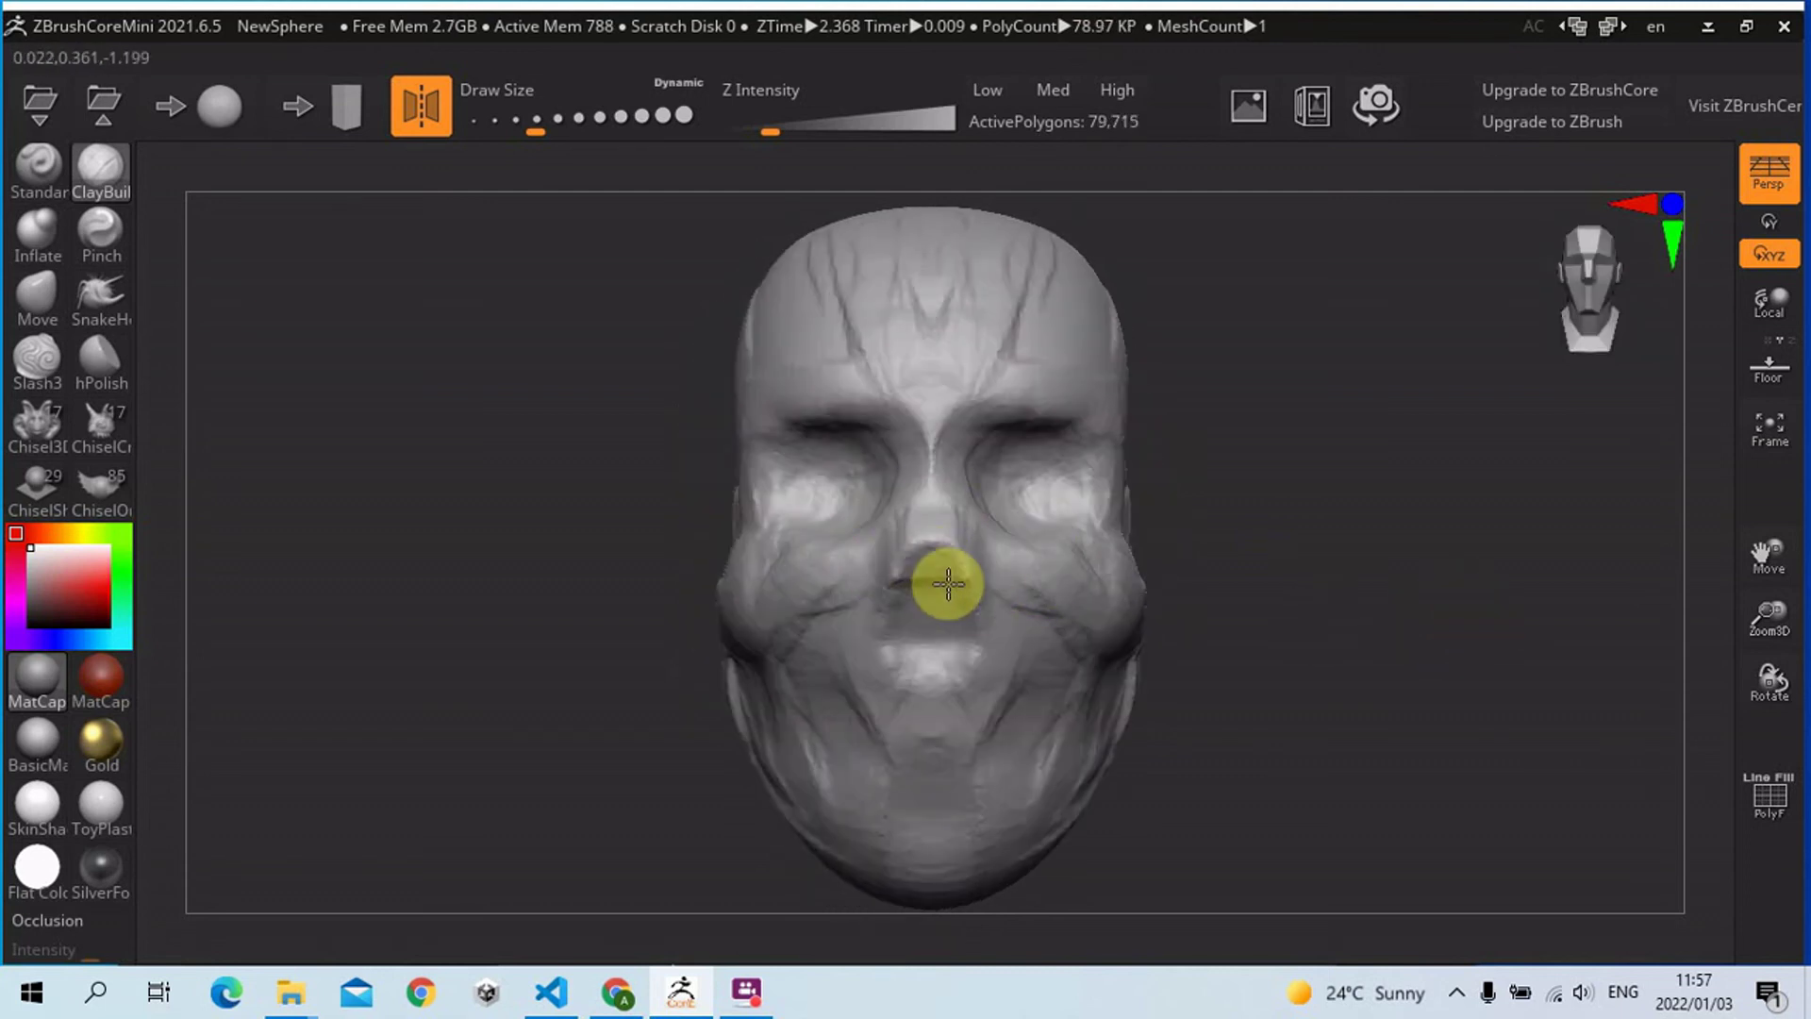
drag(1355, 561, 1330, 636)
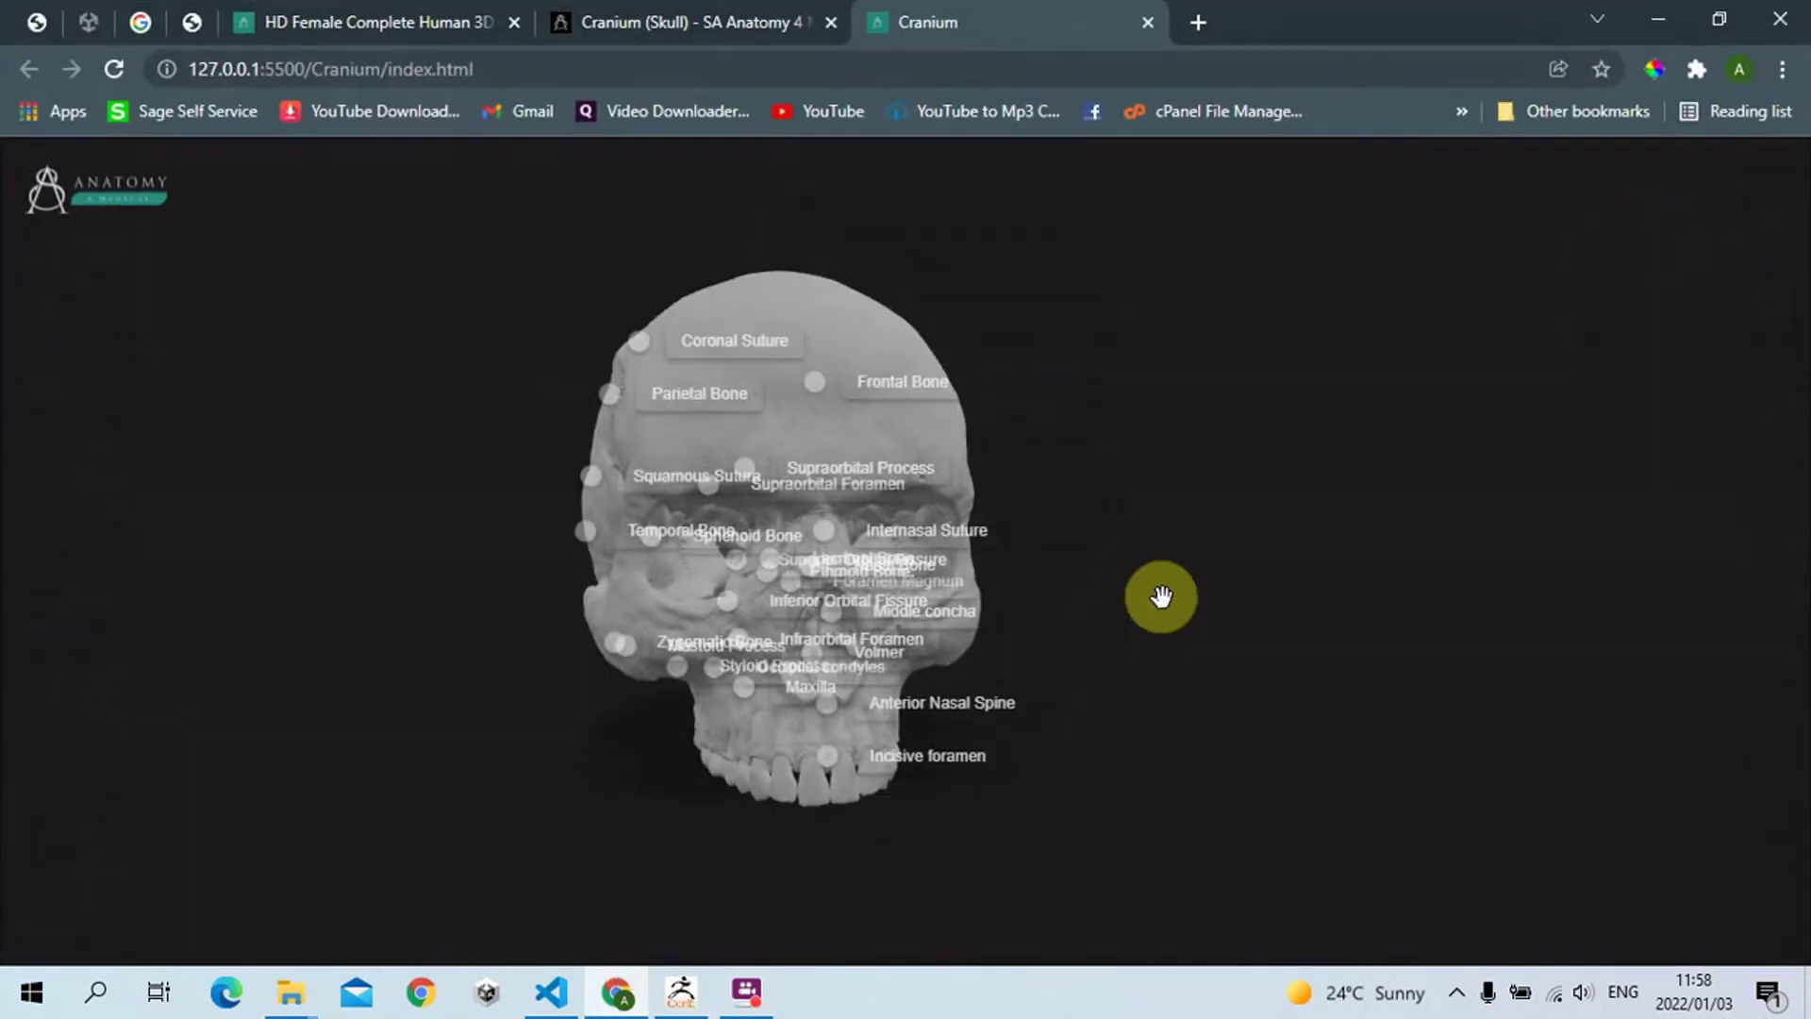
- Switch to the browser's Cranium viewer and compare the skull's proportions from the front and the side
mouse_move(1182, 577)
mouse_down()
mouse_move(1156, 570)
mouse_move(1175, 573)
mouse_up()
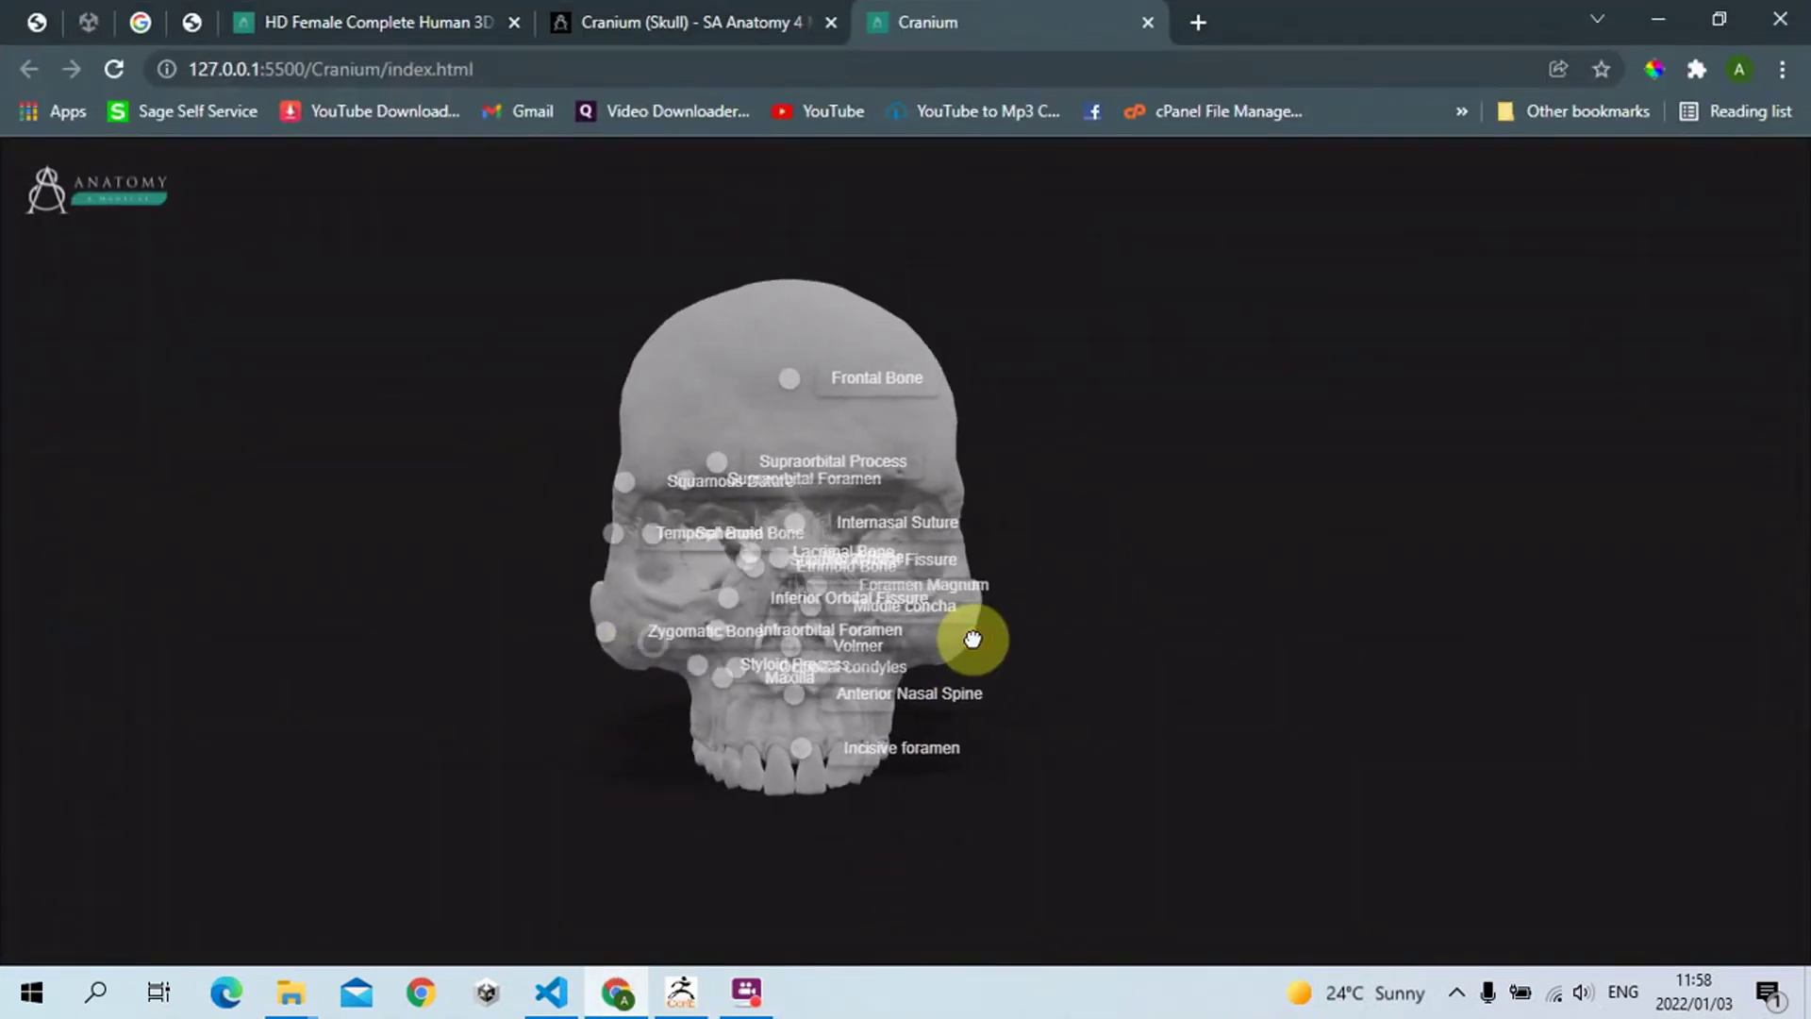
click(522, 453)
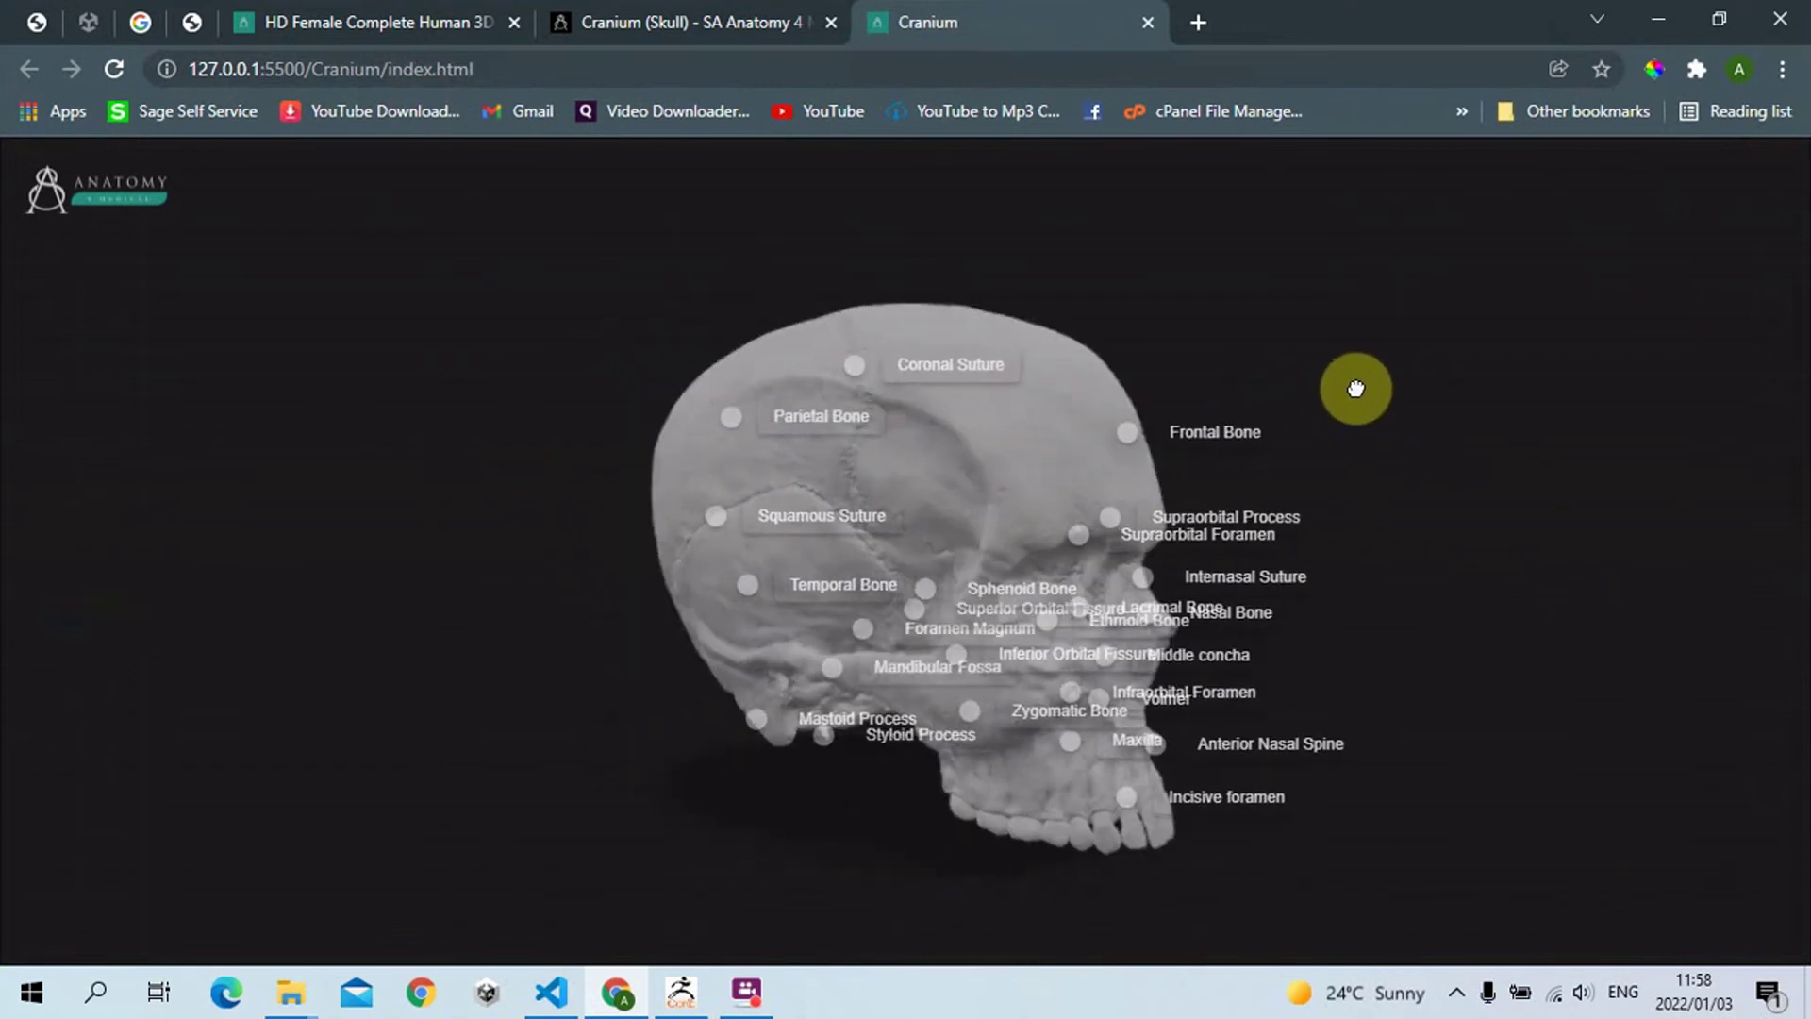
- Return to ZBrushCoreMini and narrow both sides of the jaw with an enlarged Move brush
click(676, 992)
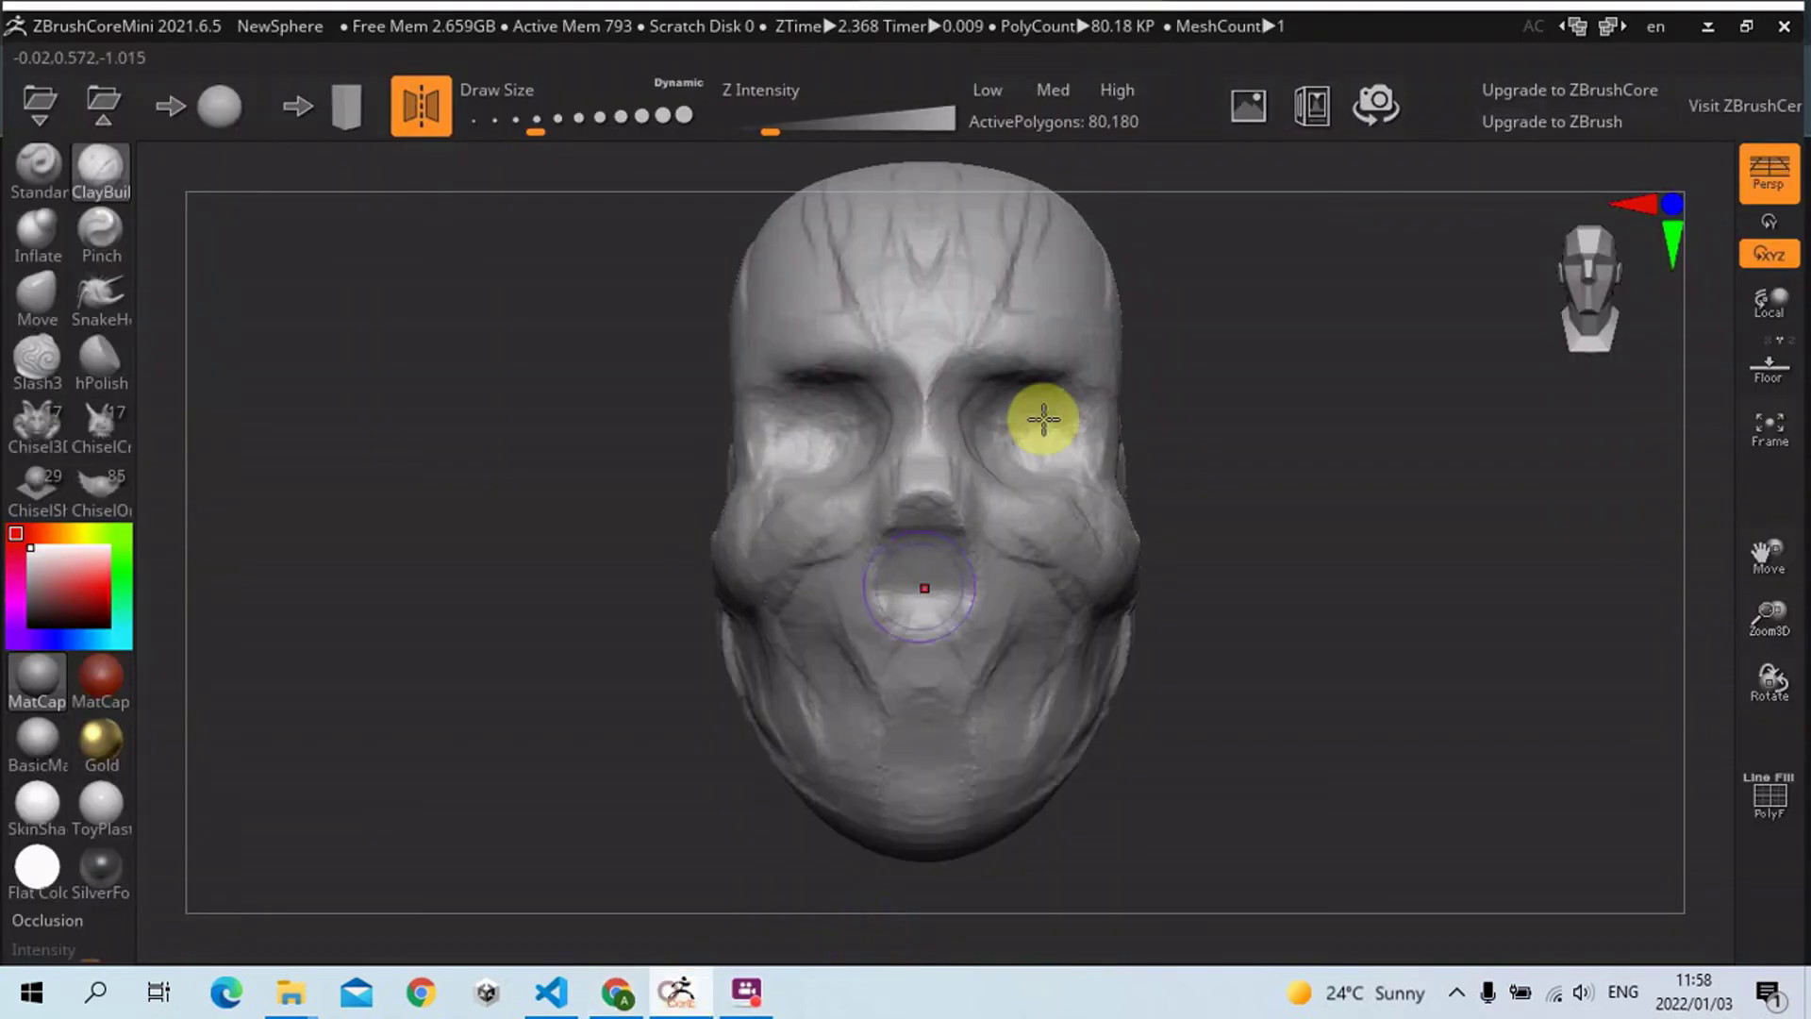
click(43, 294)
key(s)
drag(833, 597, 874, 600)
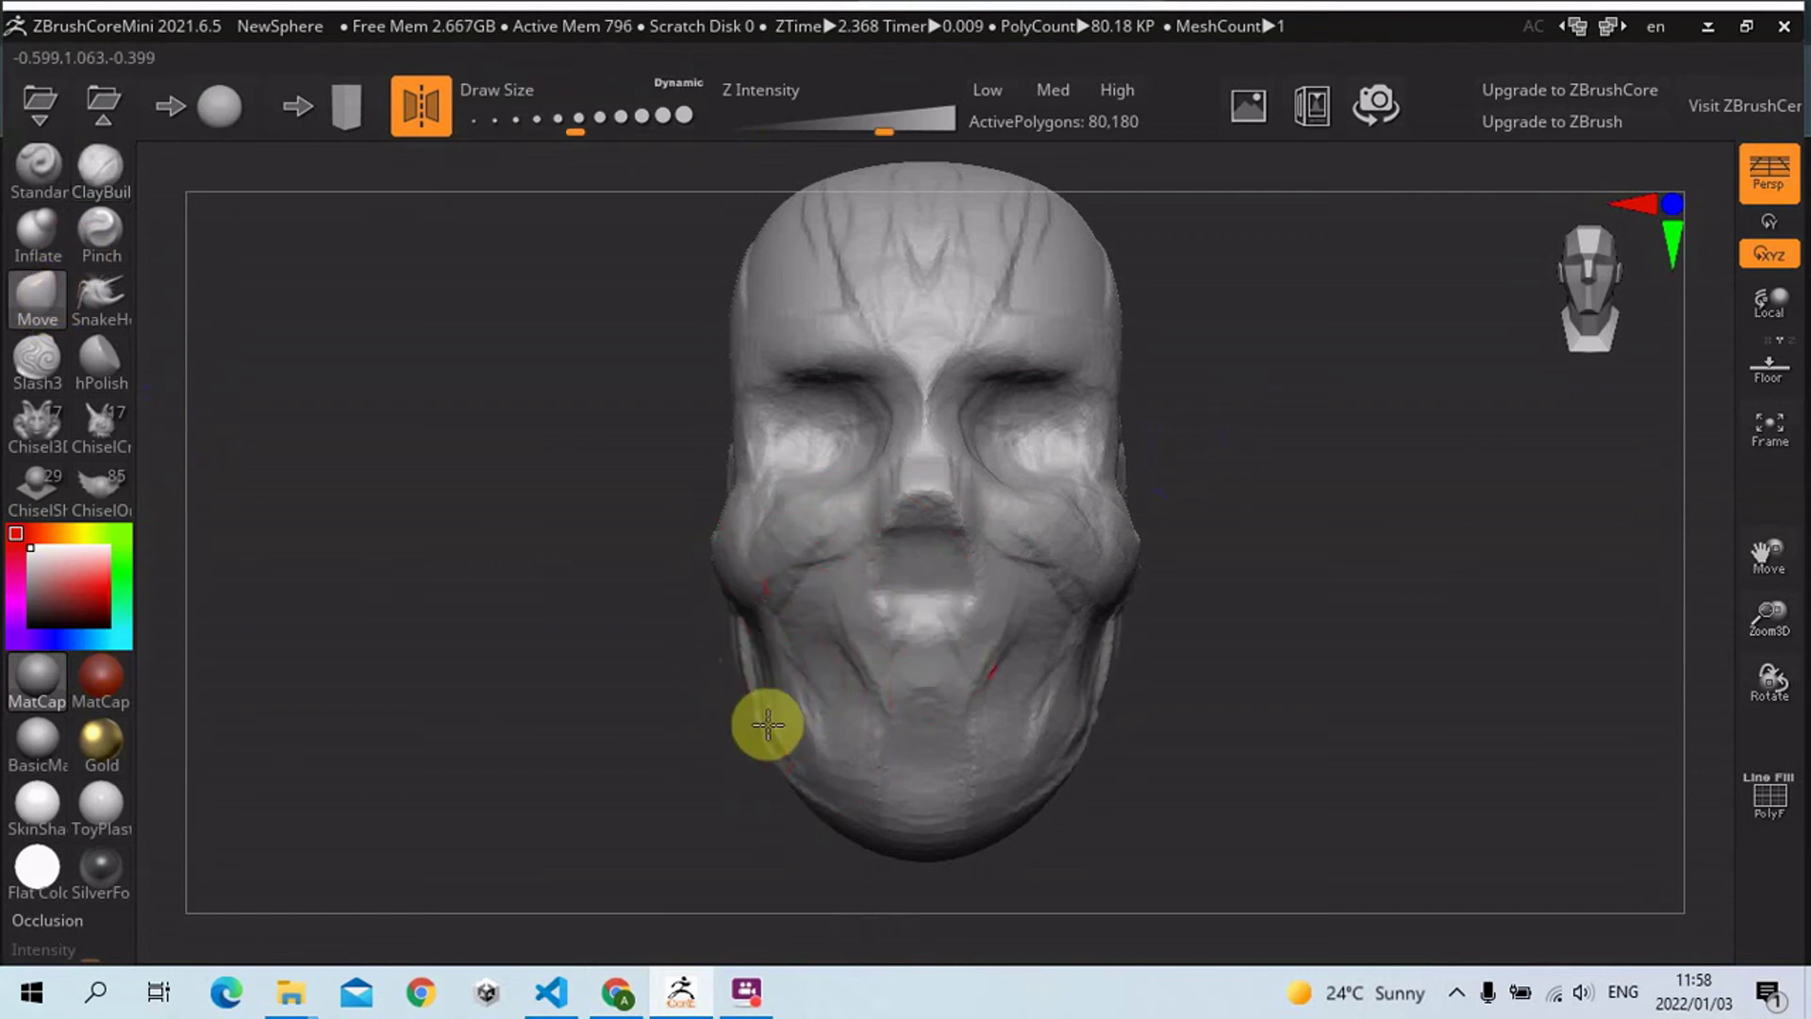
drag(822, 800, 833, 776)
- Shorten the chin and flatten its lower edge with the Move brush, adjusting the brush size
key(s)
drag(923, 837, 901, 839)
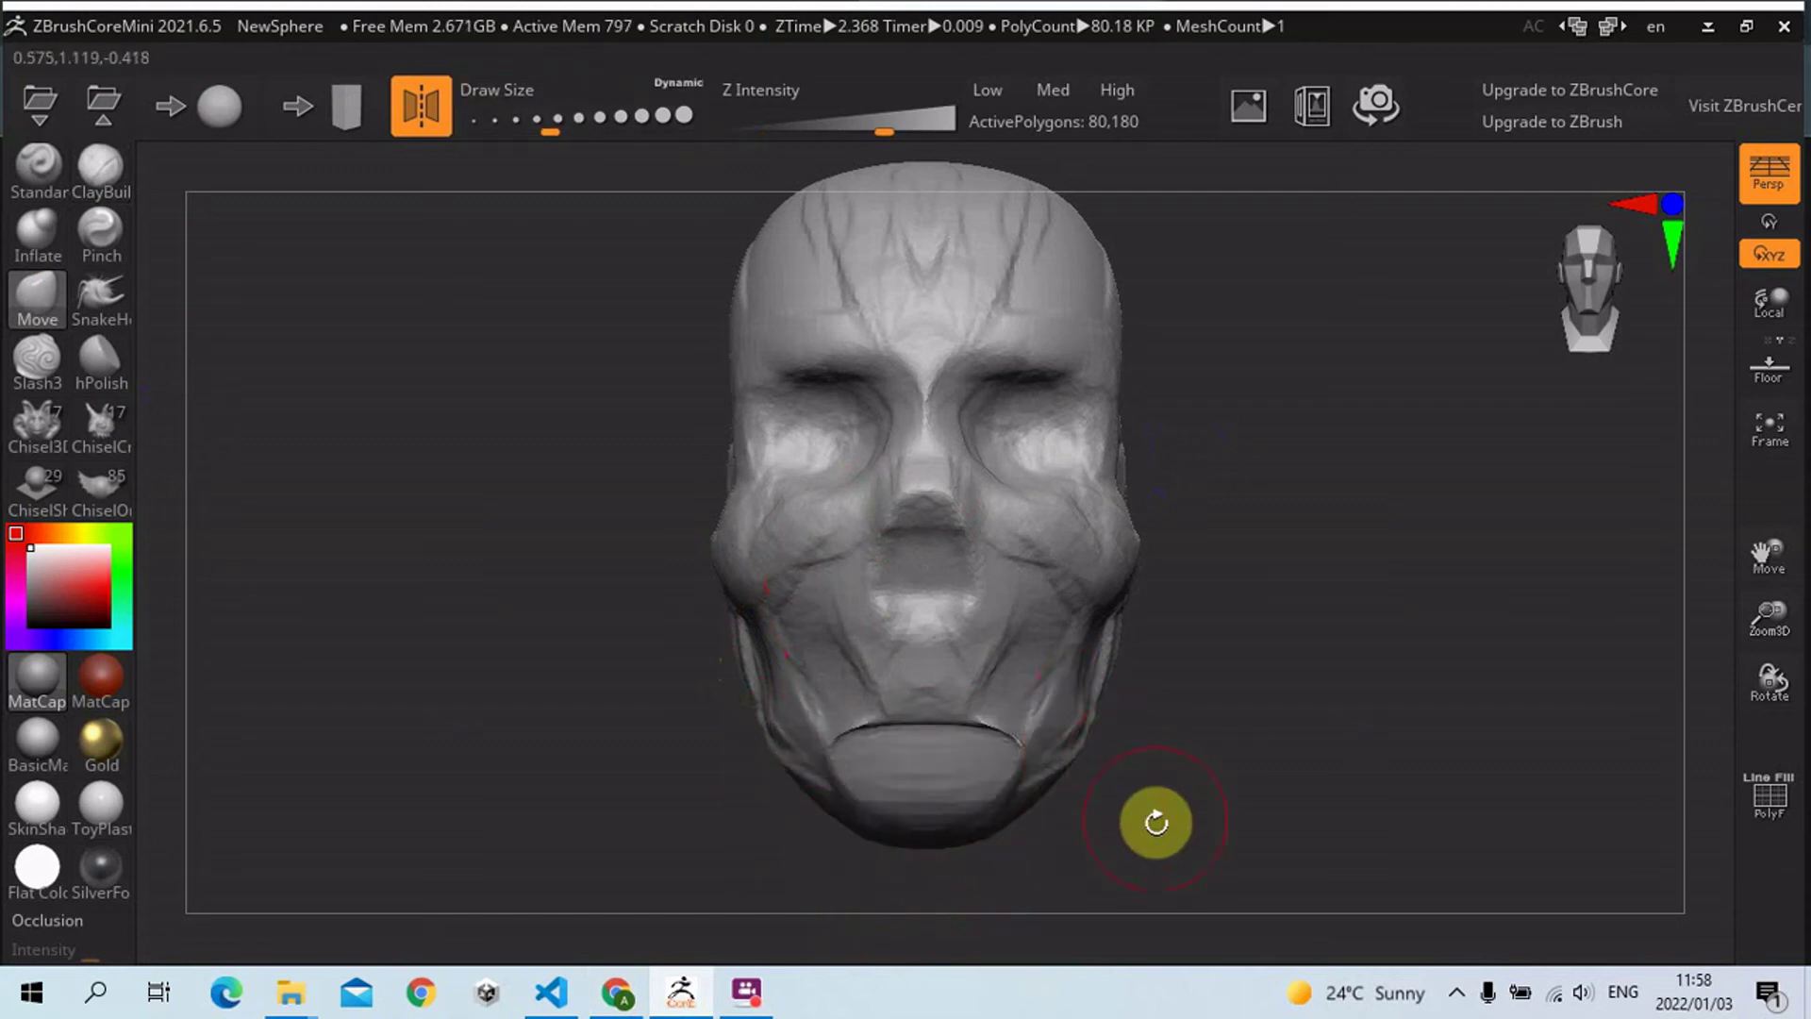
drag(1280, 745, 1083, 718)
mouse_move(1279, 759)
mouse_down()
mouse_move(1326, 692)
mouse_move(1174, 697)
mouse_move(1214, 674)
mouse_up()
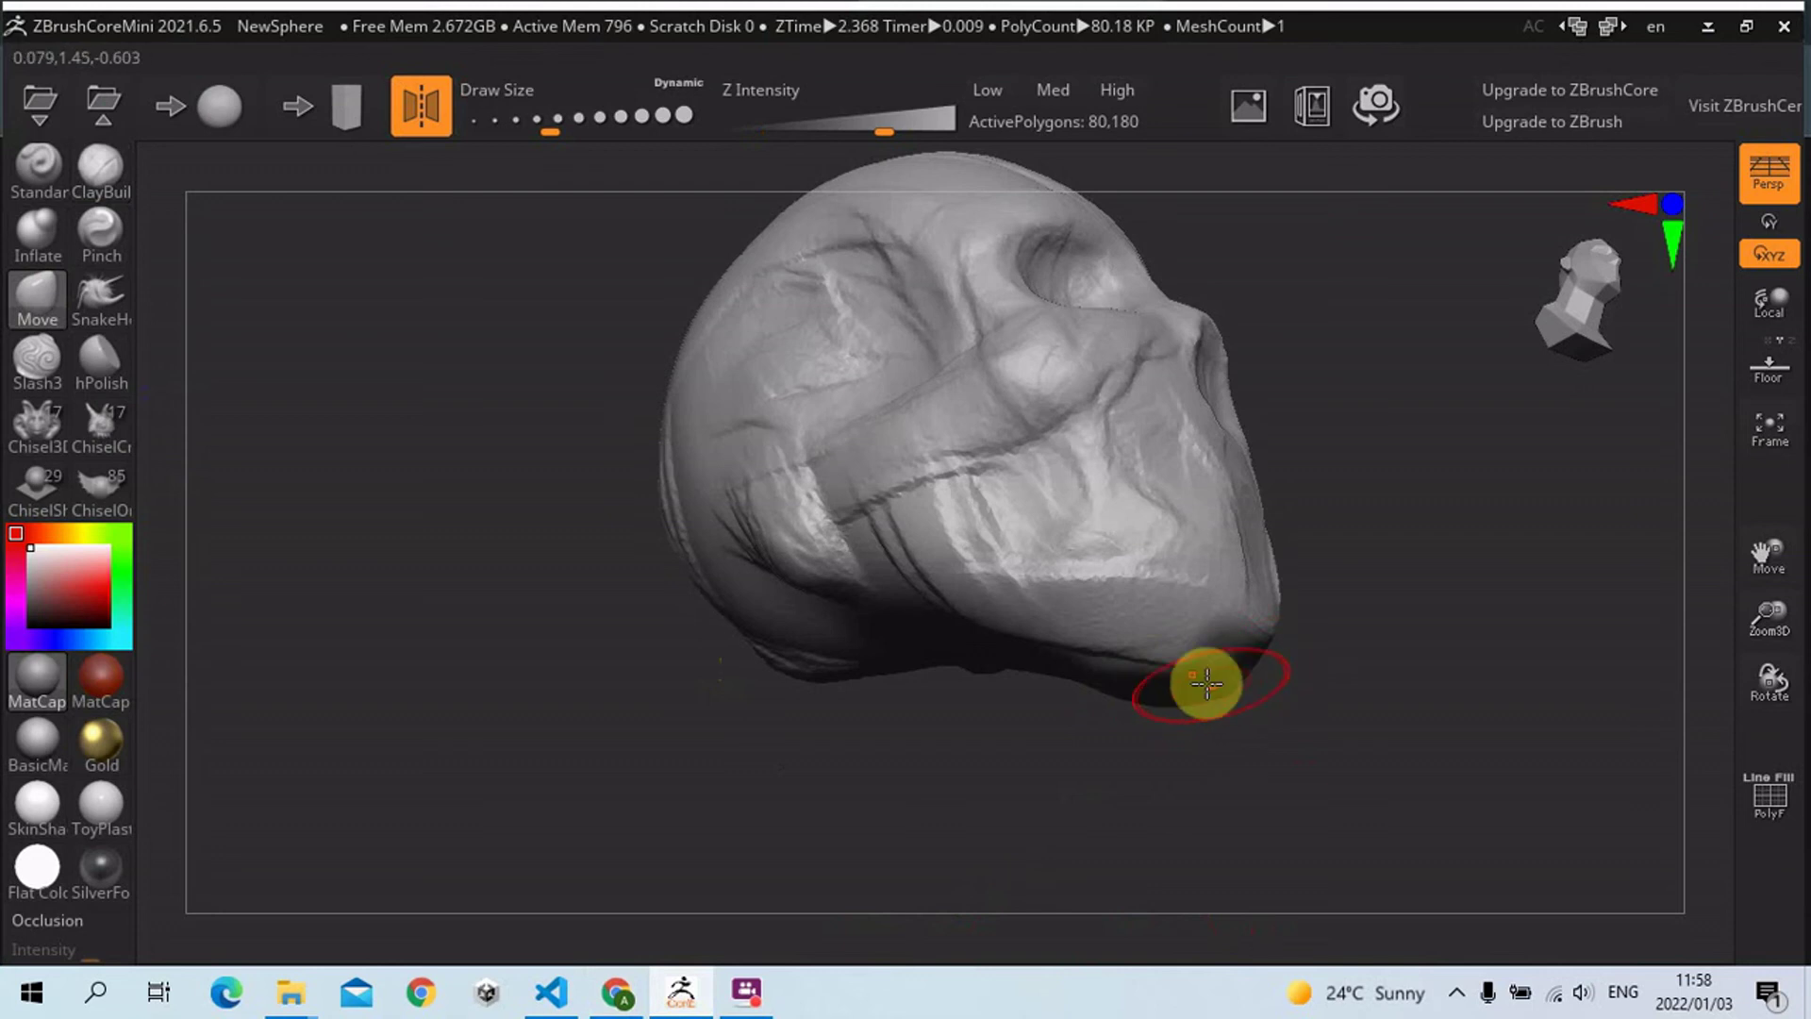
drag(1480, 648, 1367, 740)
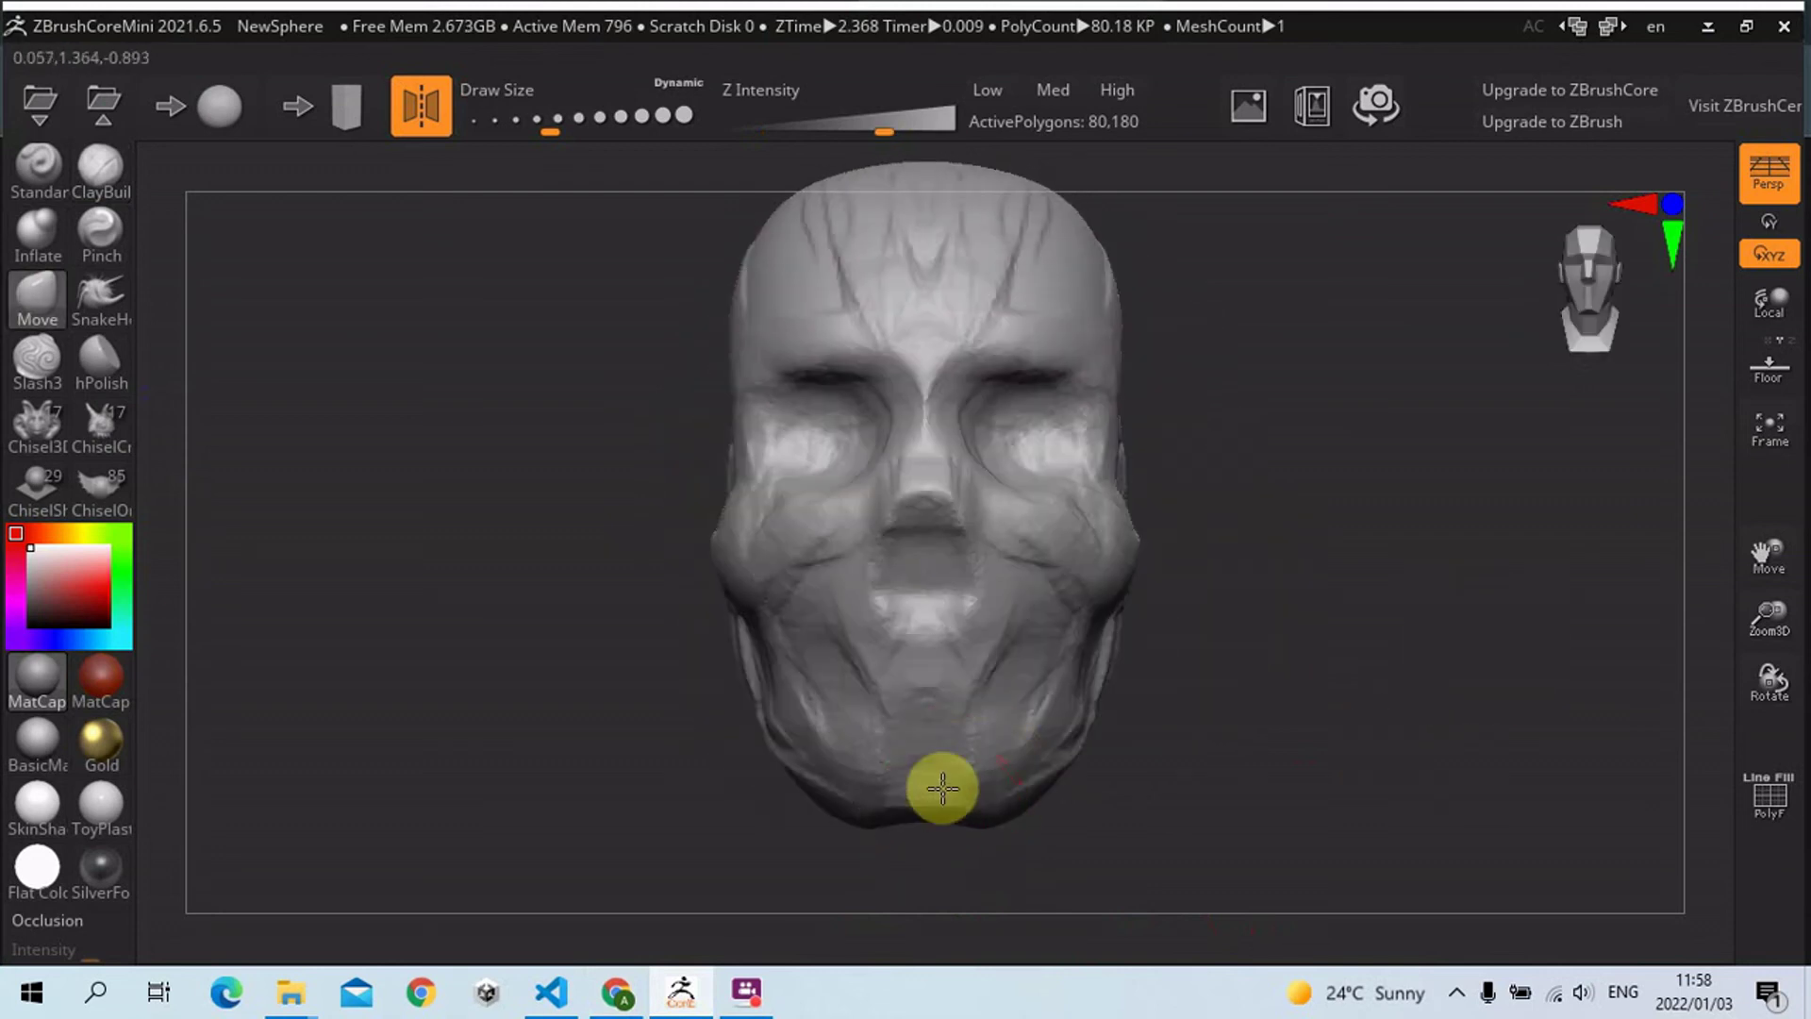
key(s)
drag(1062, 786, 1005, 796)
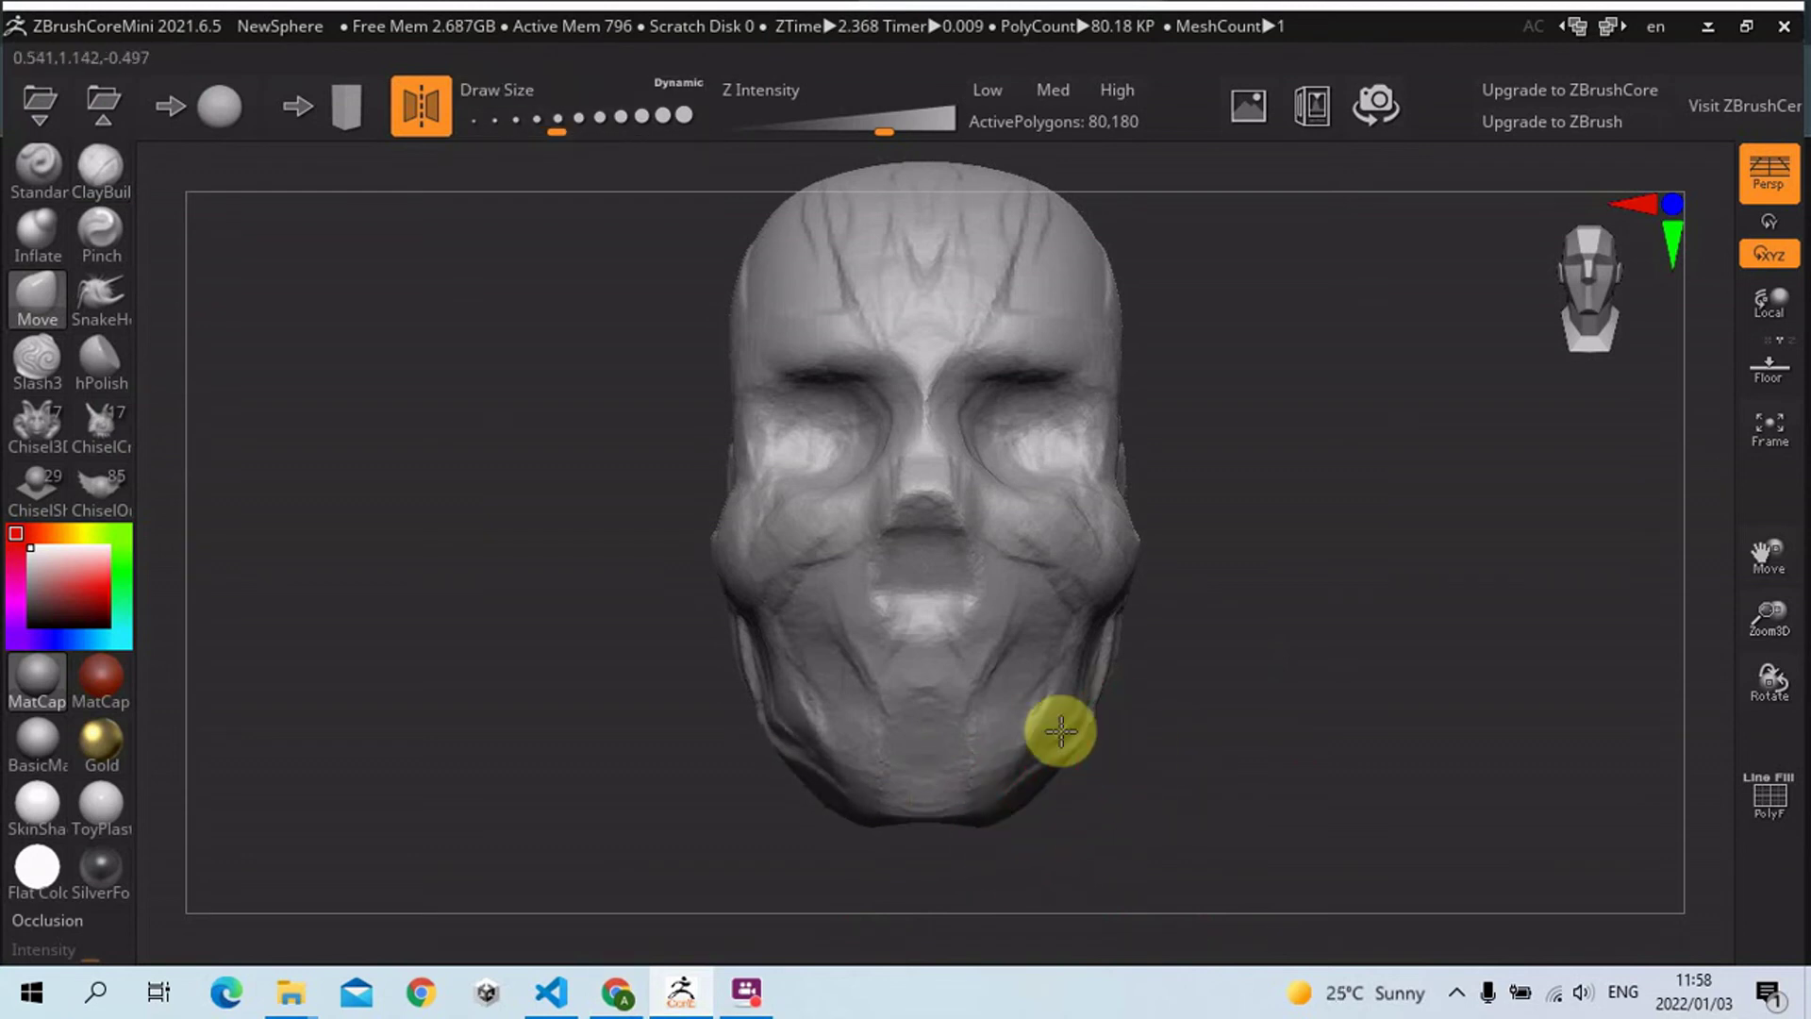
- Enlarge the Move brush and push in the upper sides of the cranium to round the forehead and temples
mouse_move(1212, 562)
alt+mouse_down()
mouse_move(1273, 692)
mouse_move(1148, 392)
mouse_move(1170, 393)
alt+mouse_up()
key(s)
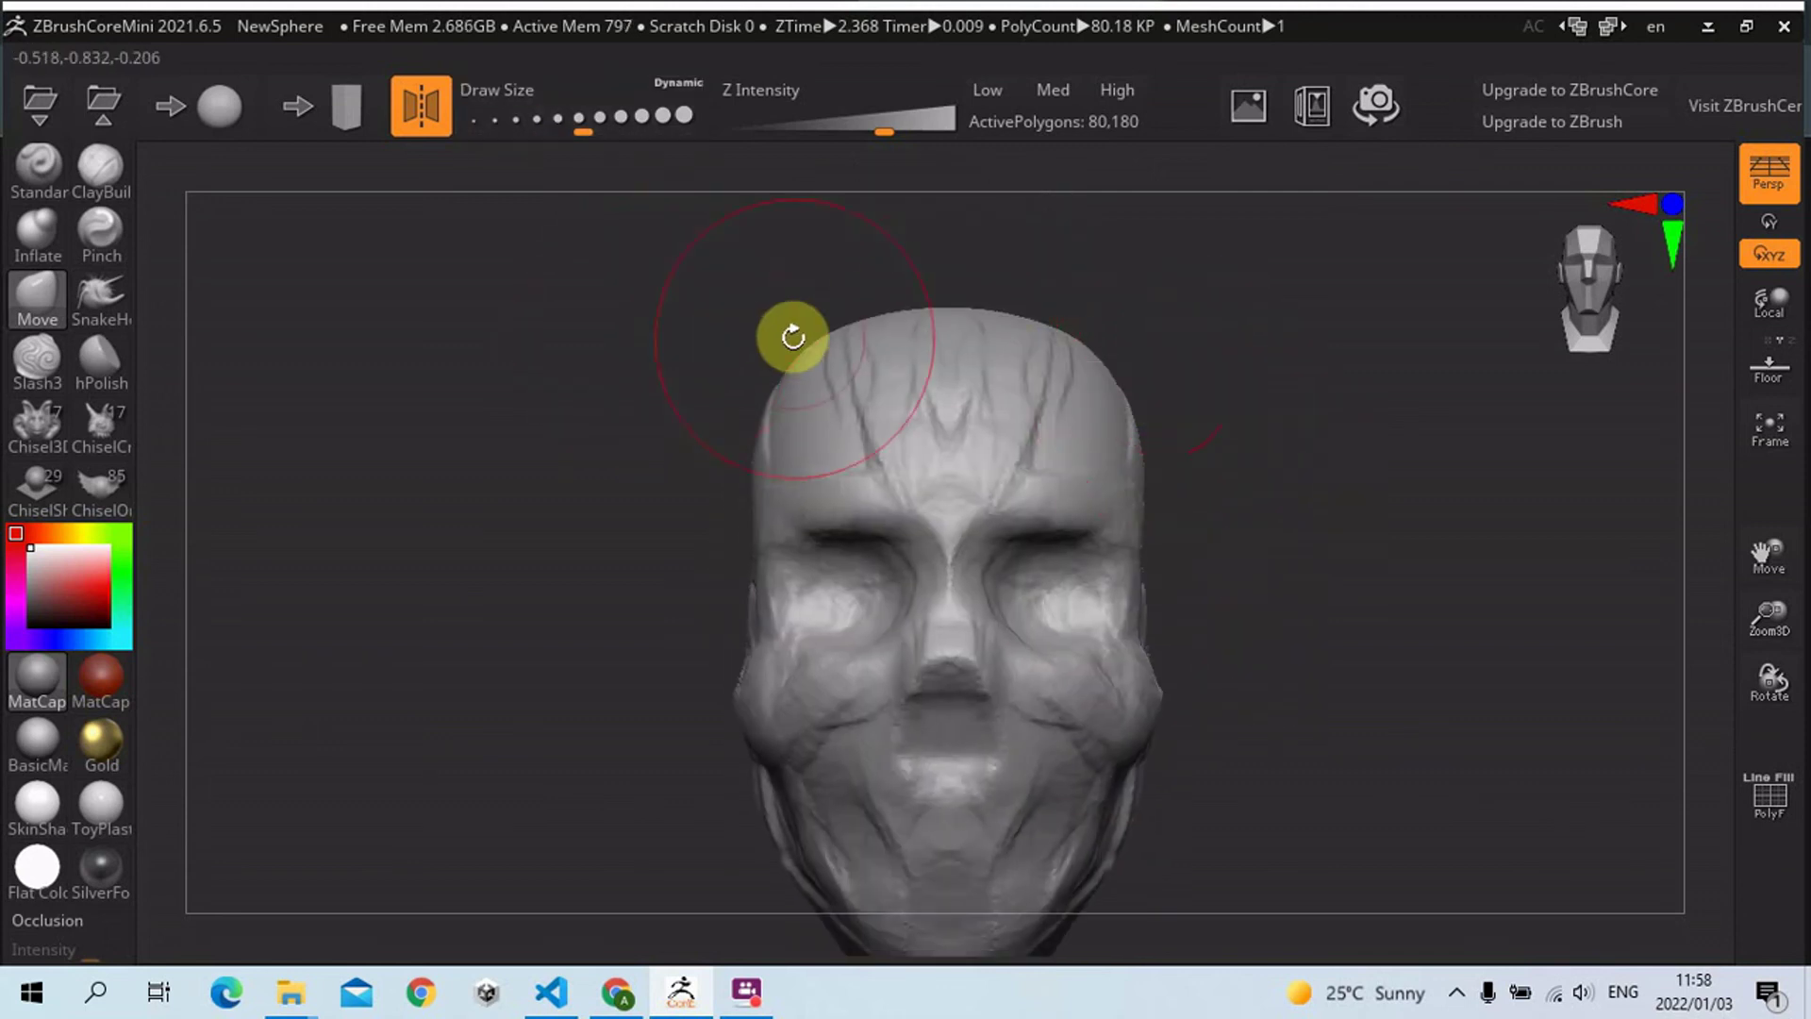
drag(793, 336, 793, 354)
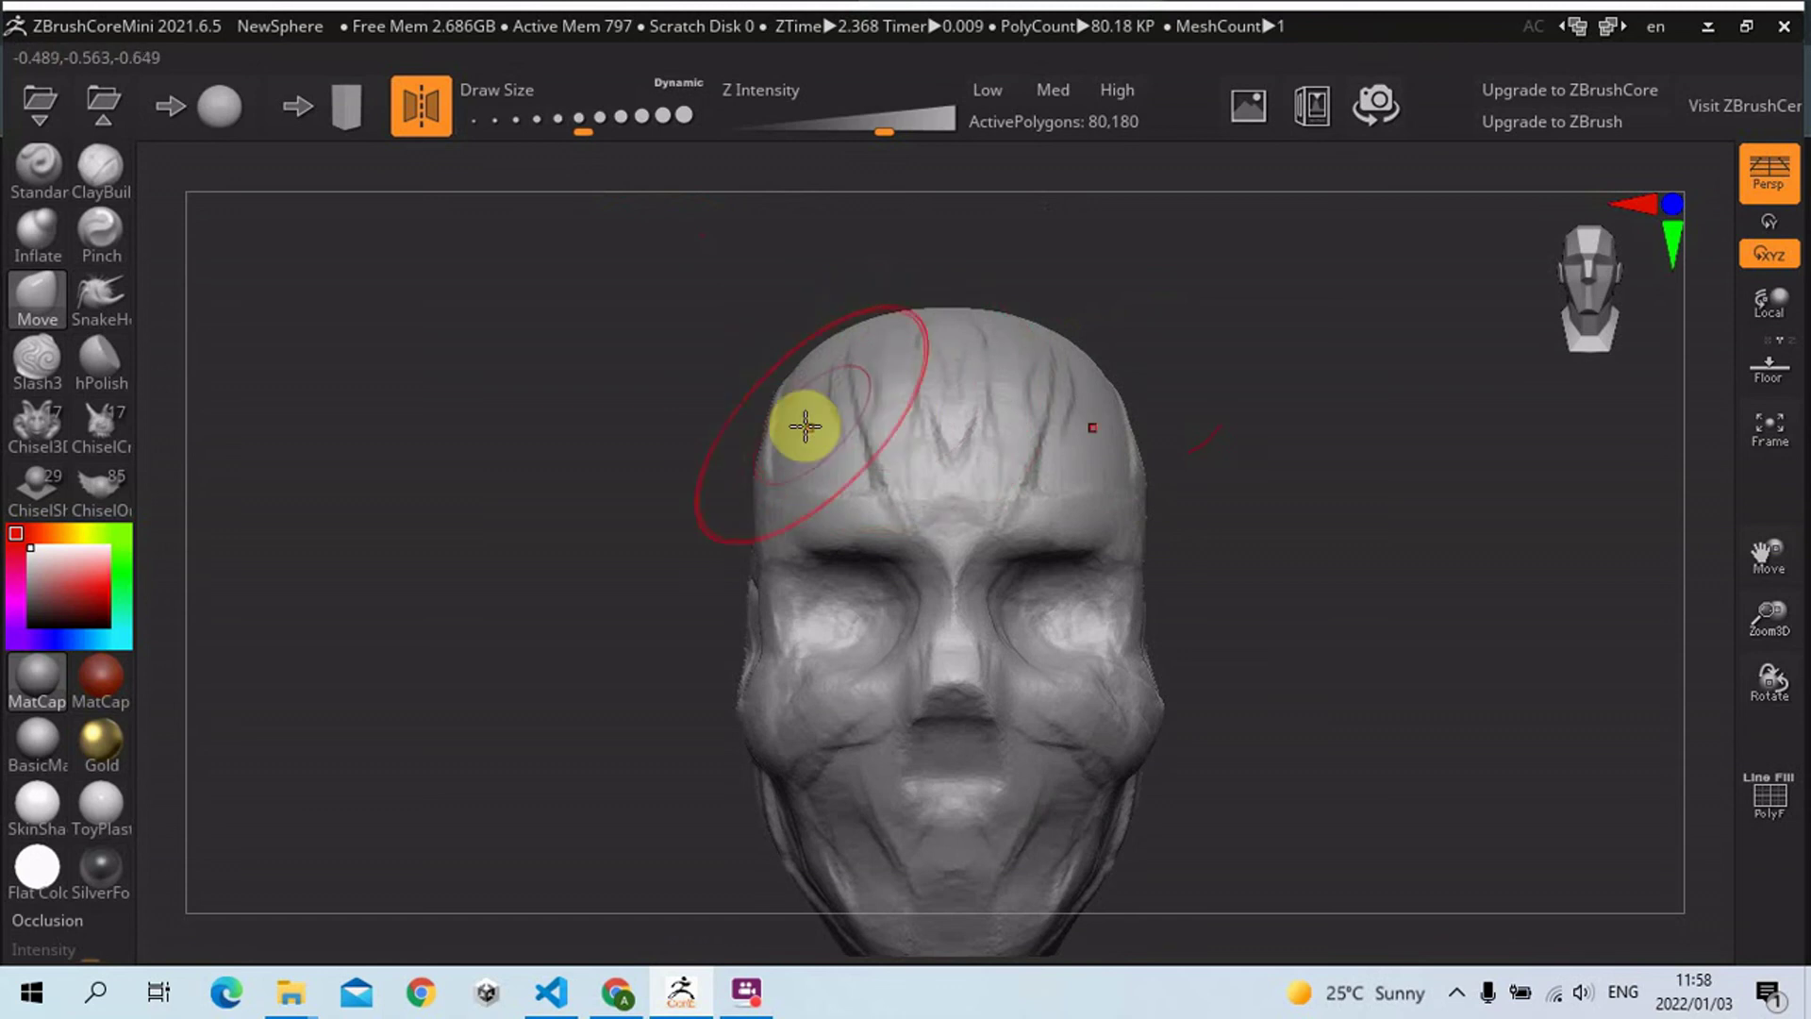
drag(745, 485, 785, 455)
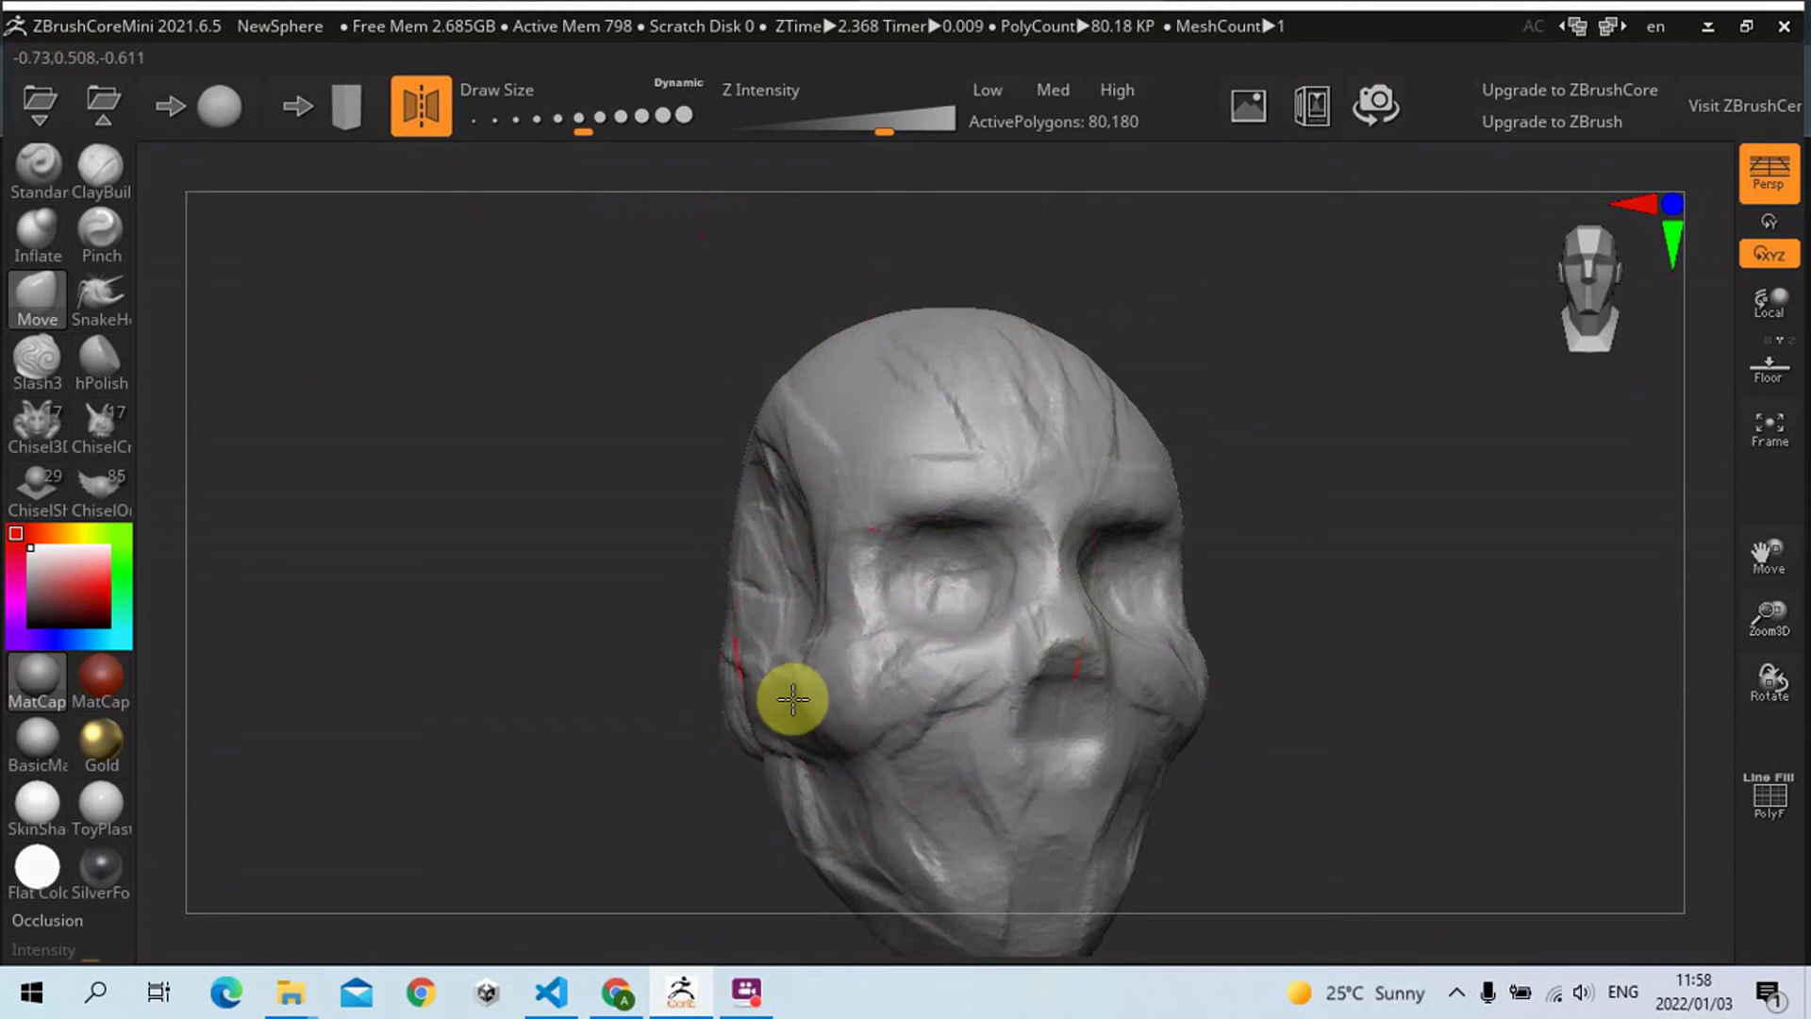
- Examine the sculpted skull's overall shape from the side, the front and a three-quarter angle
drag(1407, 518, 1519, 513)
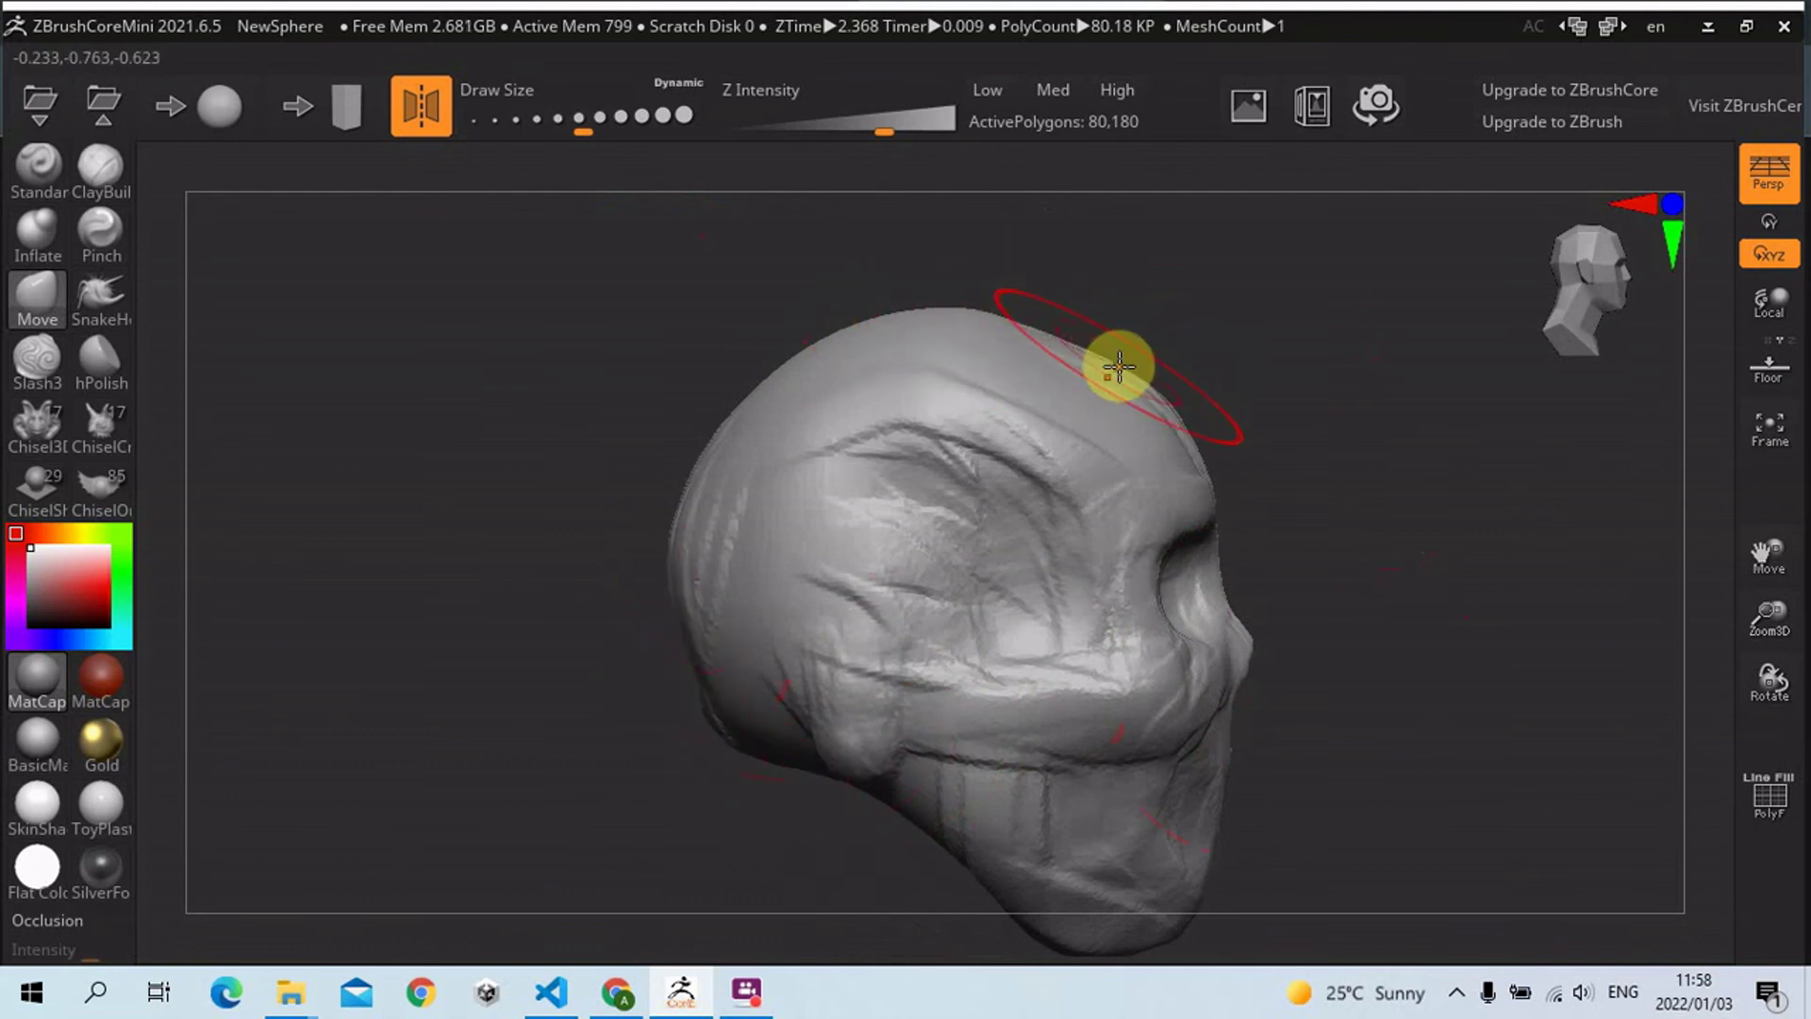
drag(1443, 433, 1354, 634)
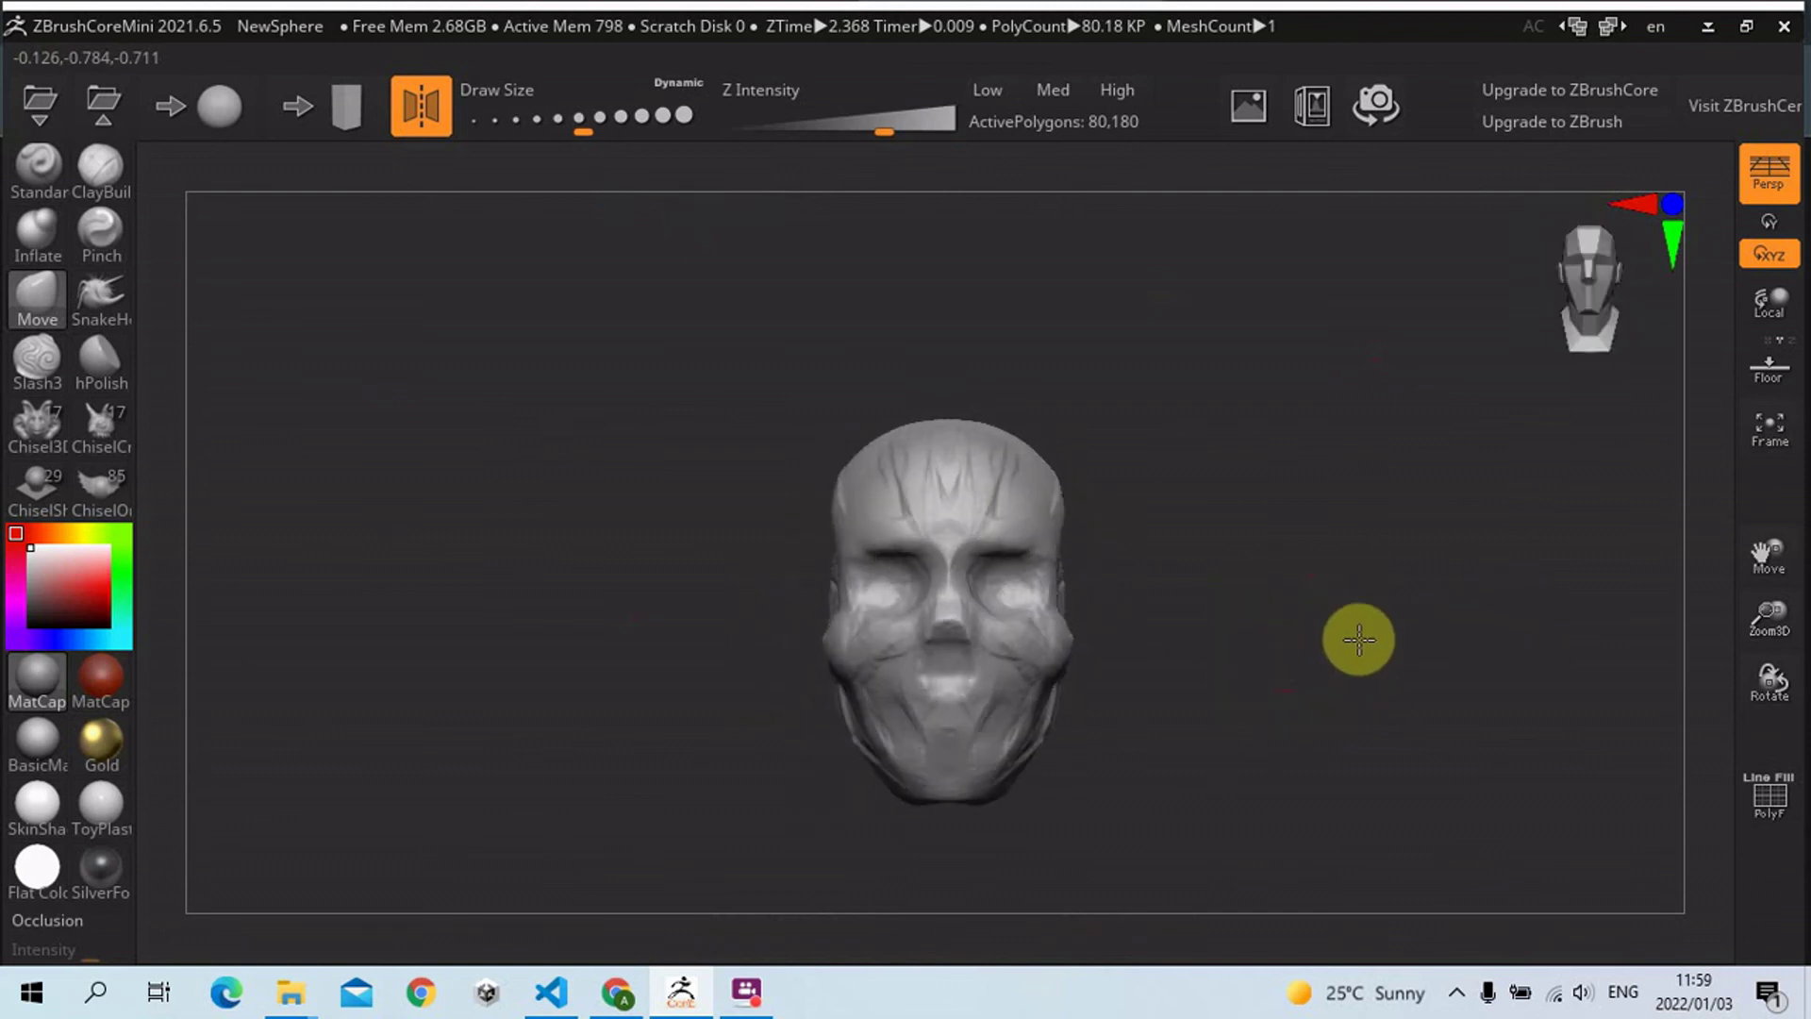
mouse_move(1180, 618)
mouse_down()
mouse_move(1298, 622)
mouse_move(1151, 626)
mouse_move(1210, 624)
mouse_up()
scroll(1184, 585, up, 2)
alt+drag(1309, 575, 1285, 506)
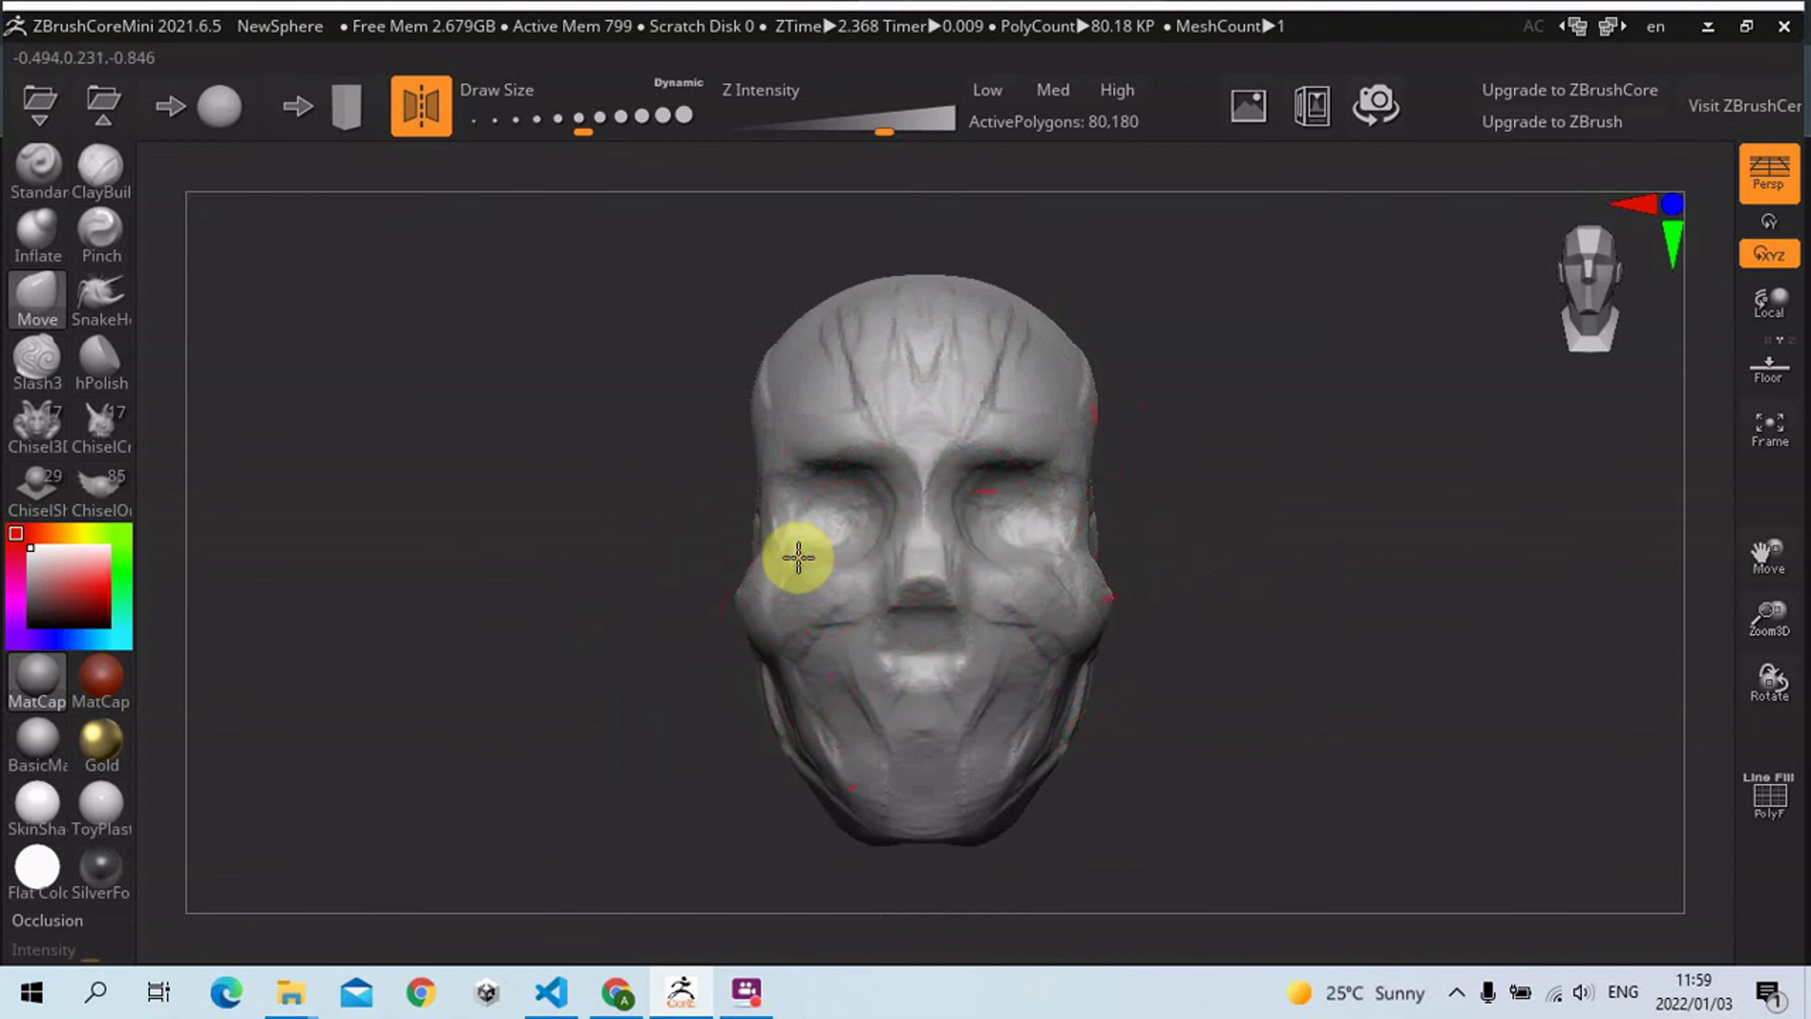
mouse_move(1366, 501)
mouse_down()
mouse_move(1208, 501)
mouse_move(1257, 501)
mouse_move(649, 884)
mouse_up()
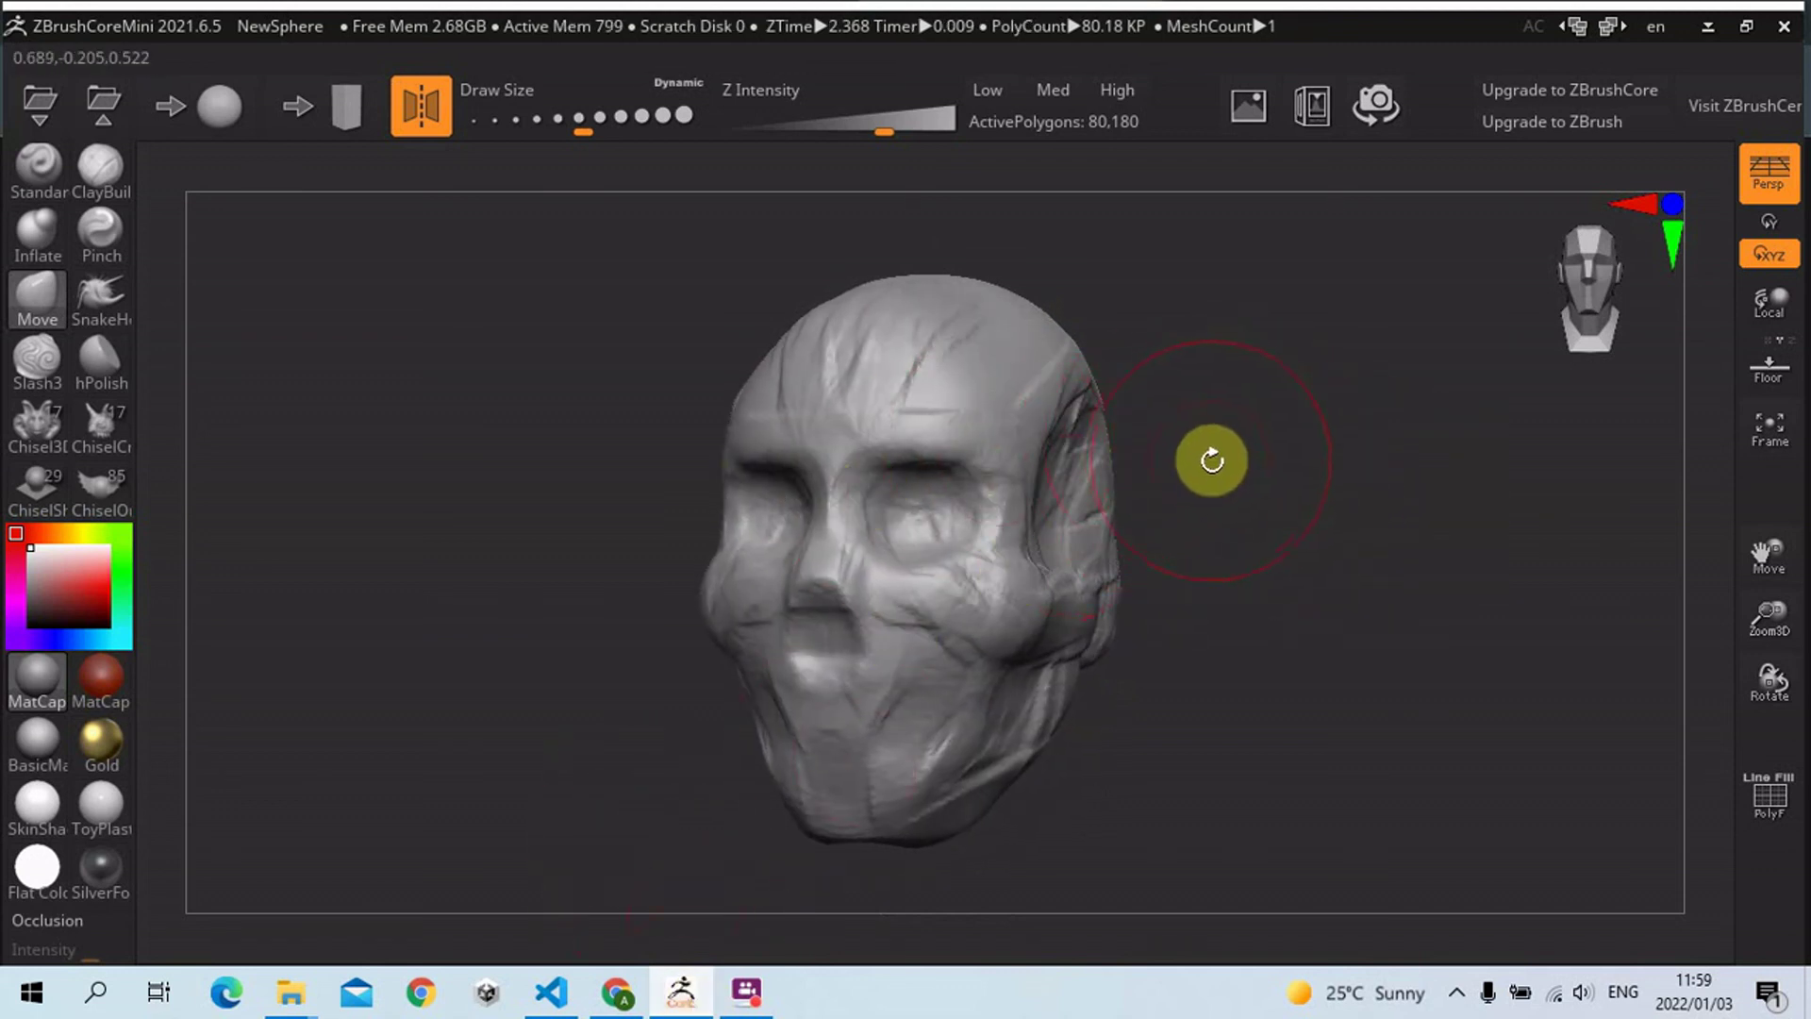
- Switch to the browser's Cranium viewer and study the reference skull from the front, side and back, including a closer side view
click(618, 990)
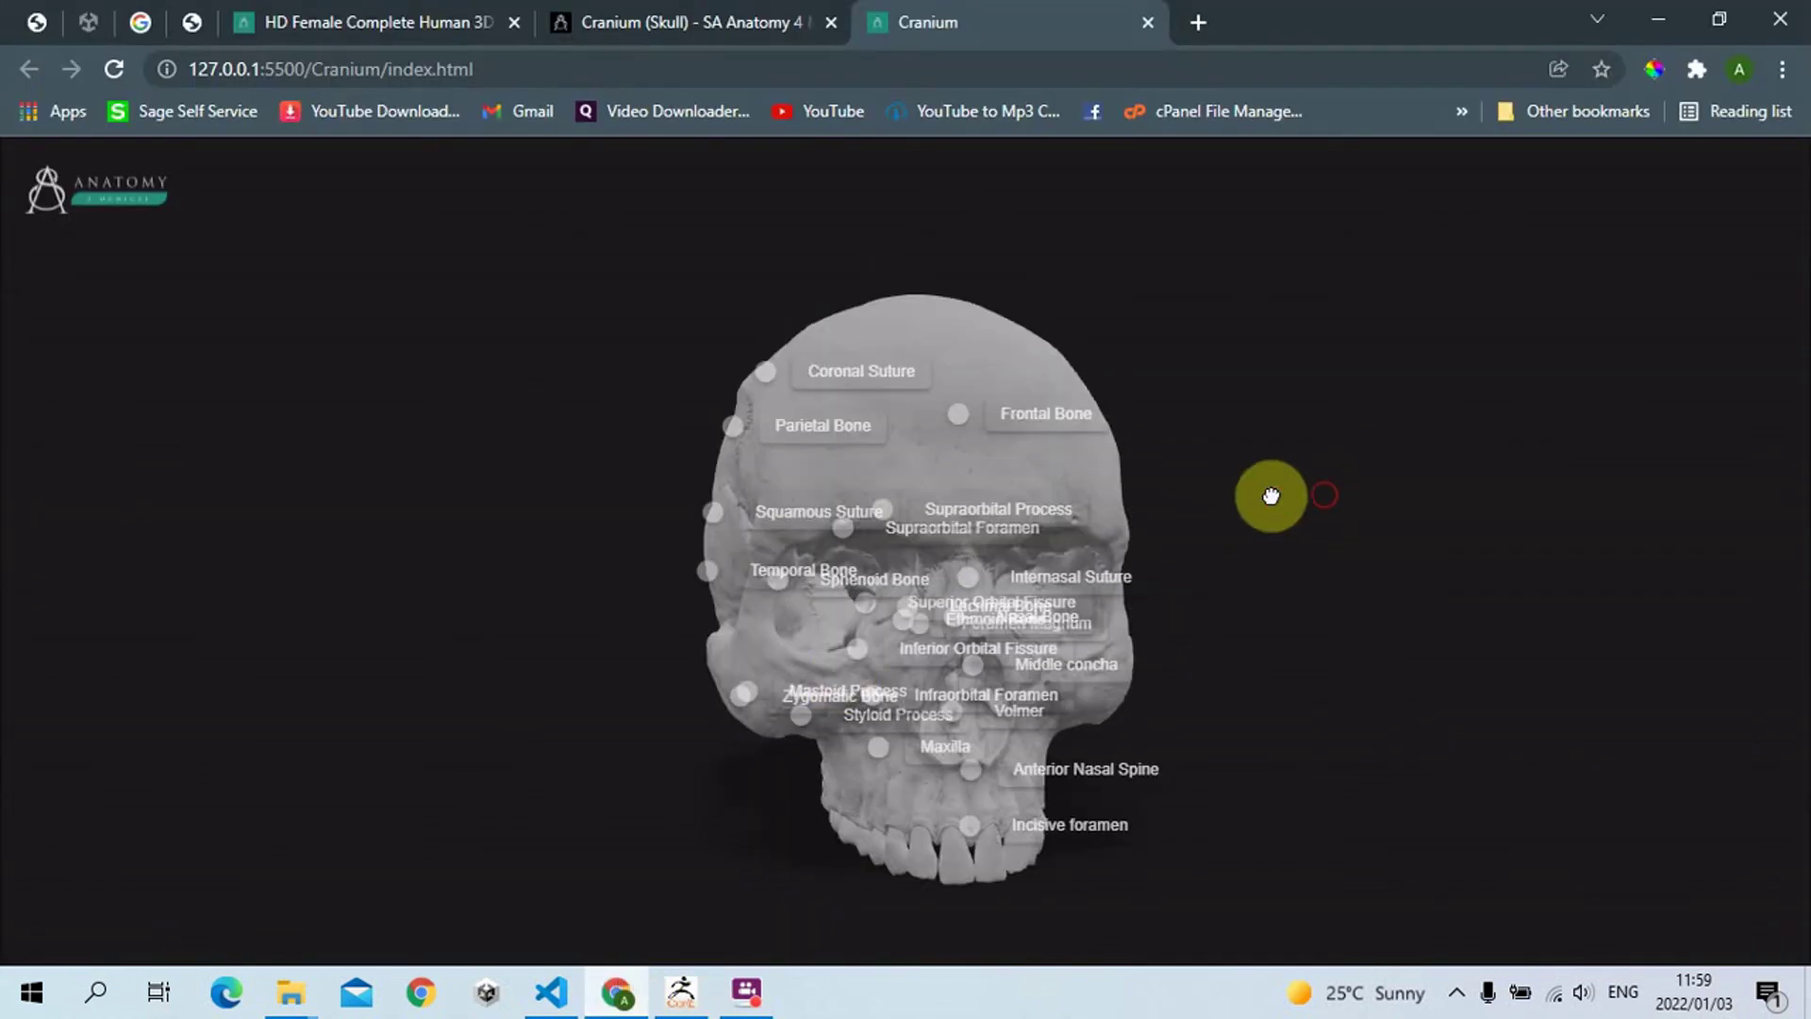
drag(1271, 496, 704, 478)
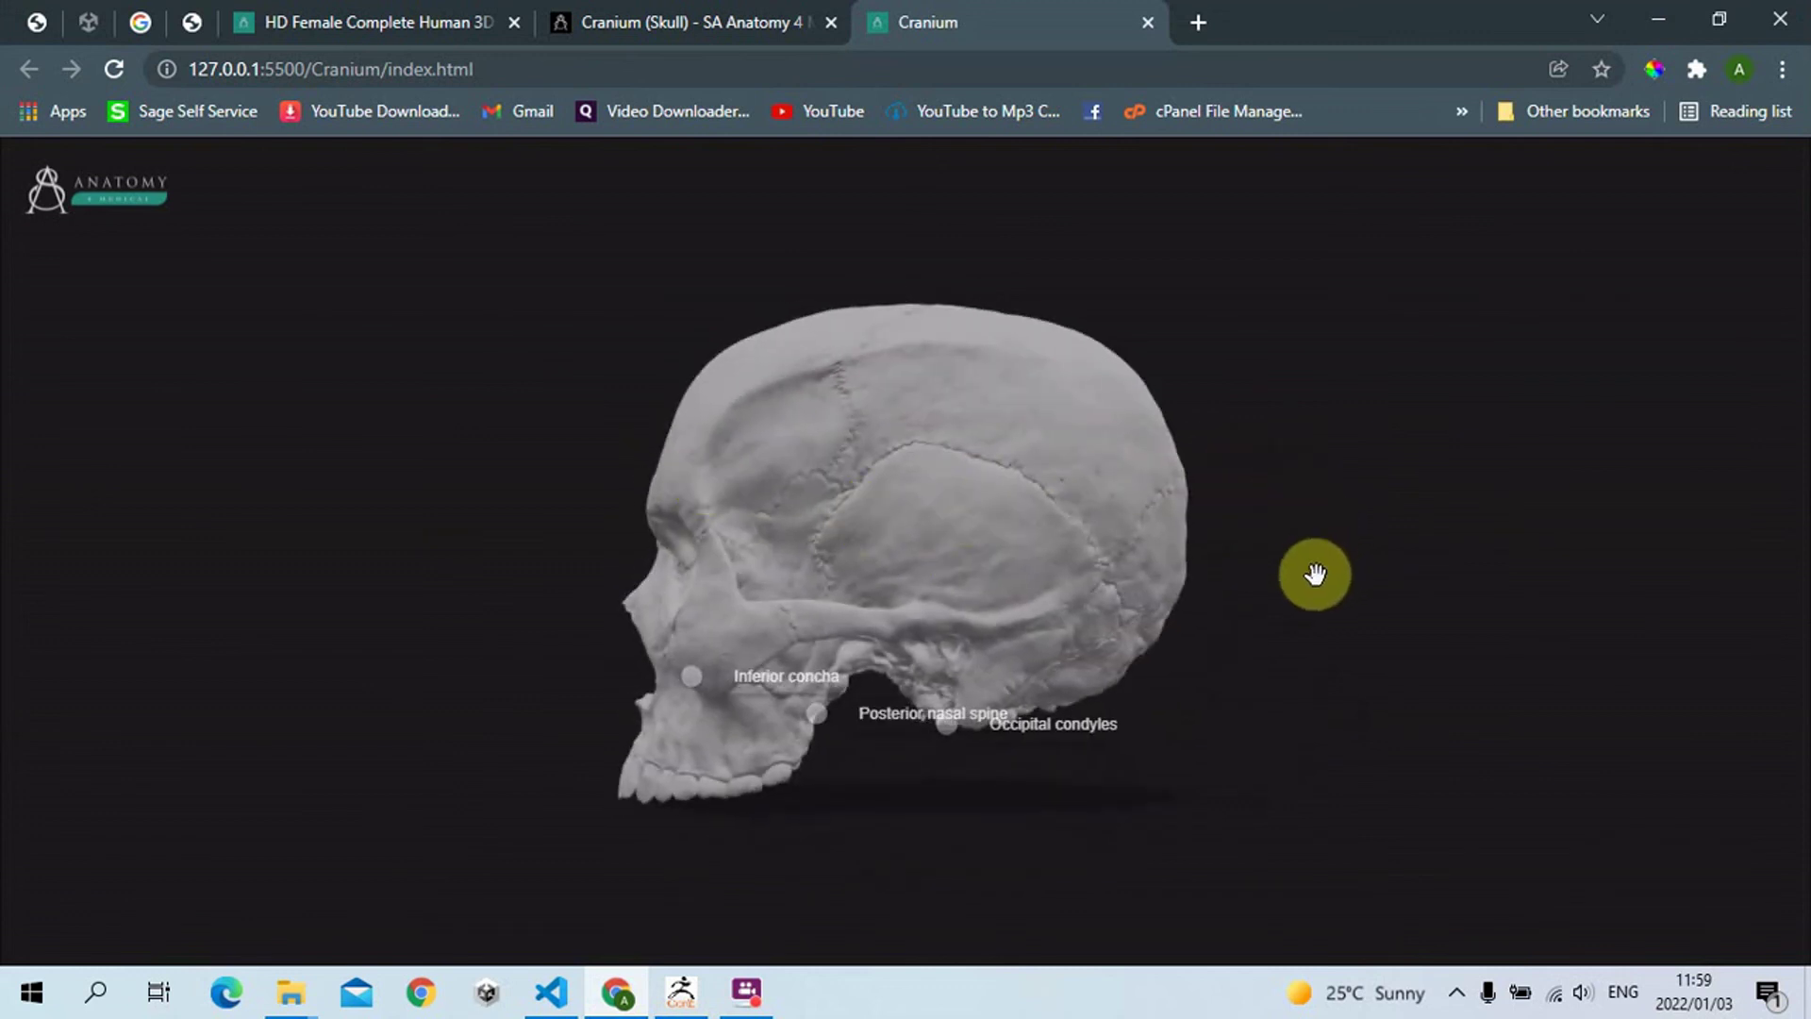
drag(992, 518, 900, 448)
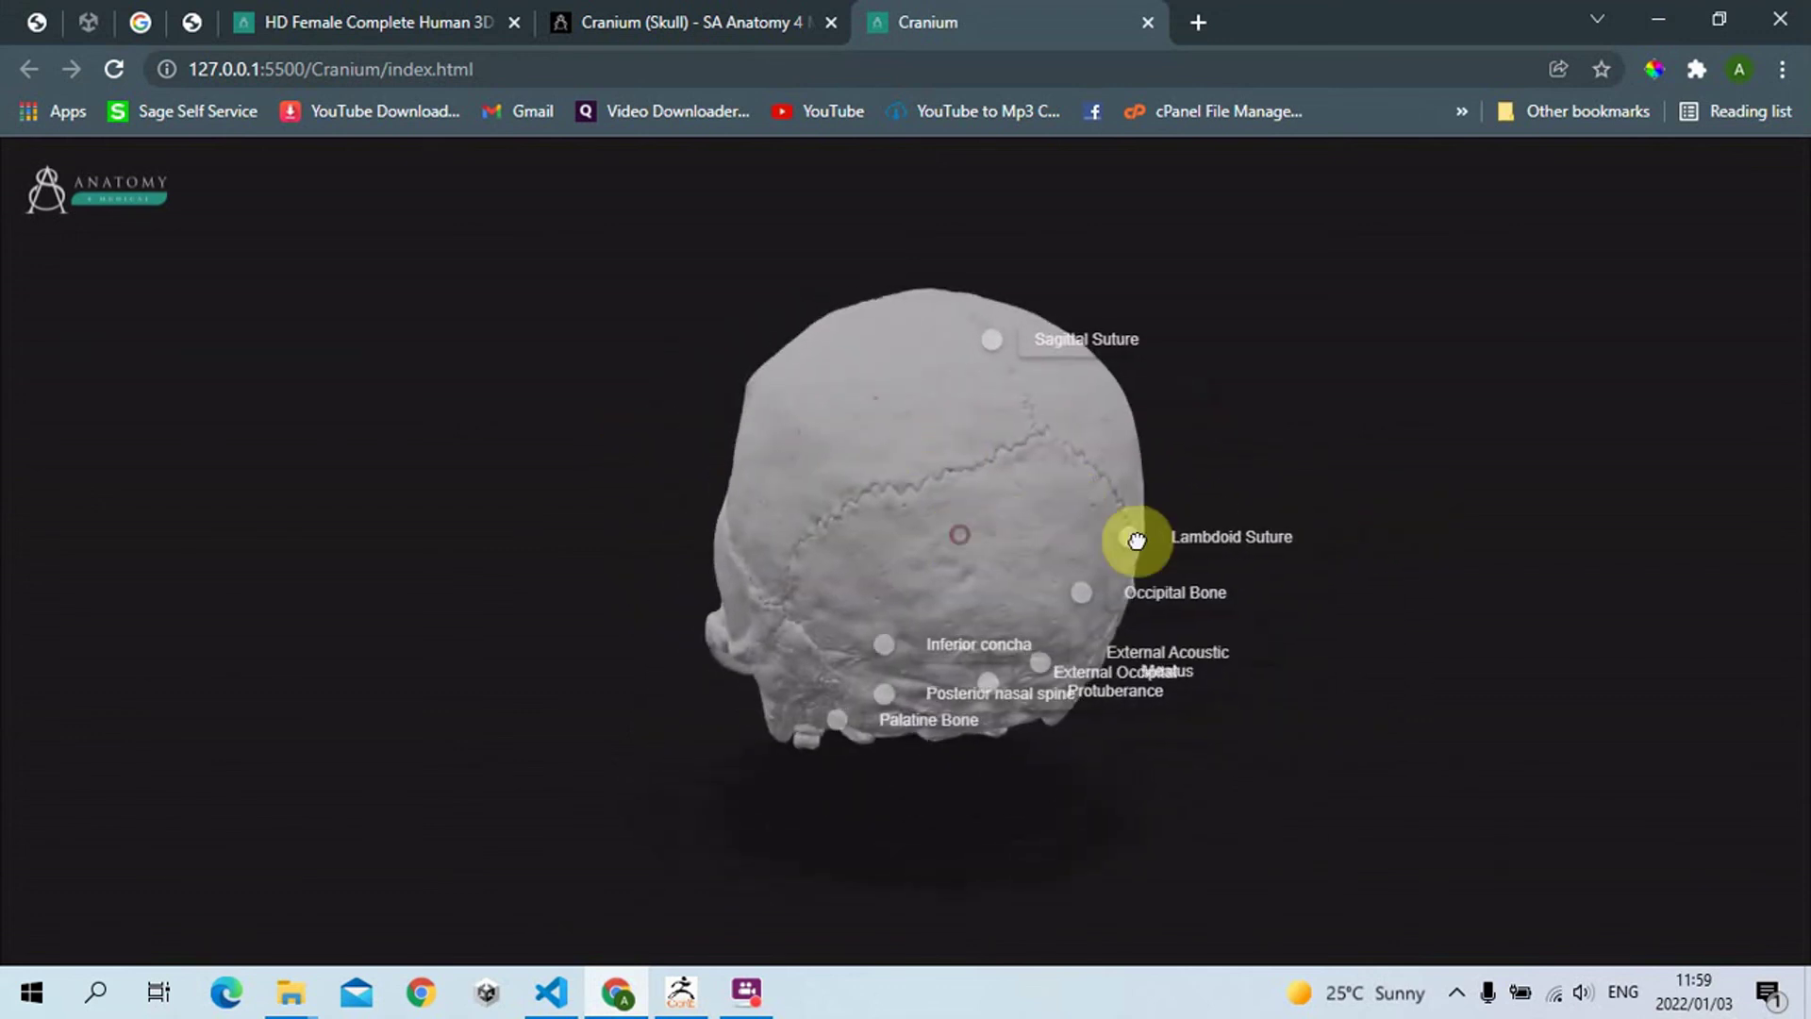
drag(1137, 539, 1334, 538)
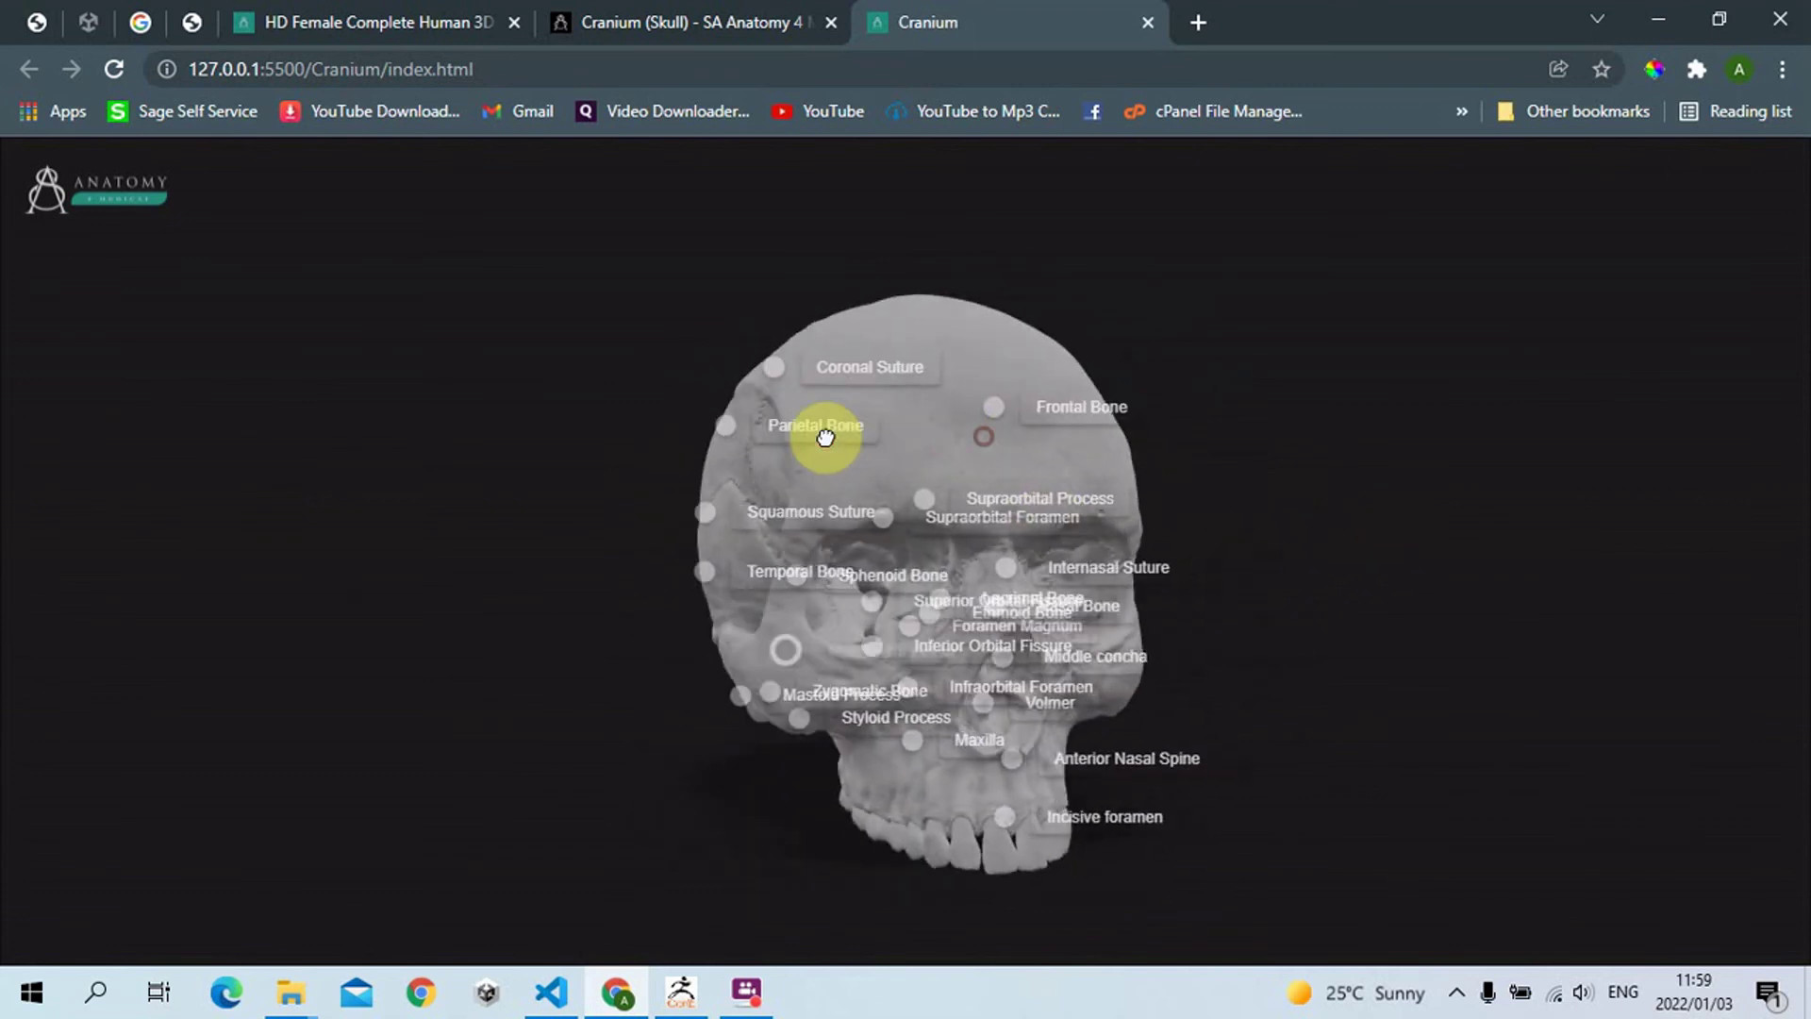
drag(825, 438, 756, 424)
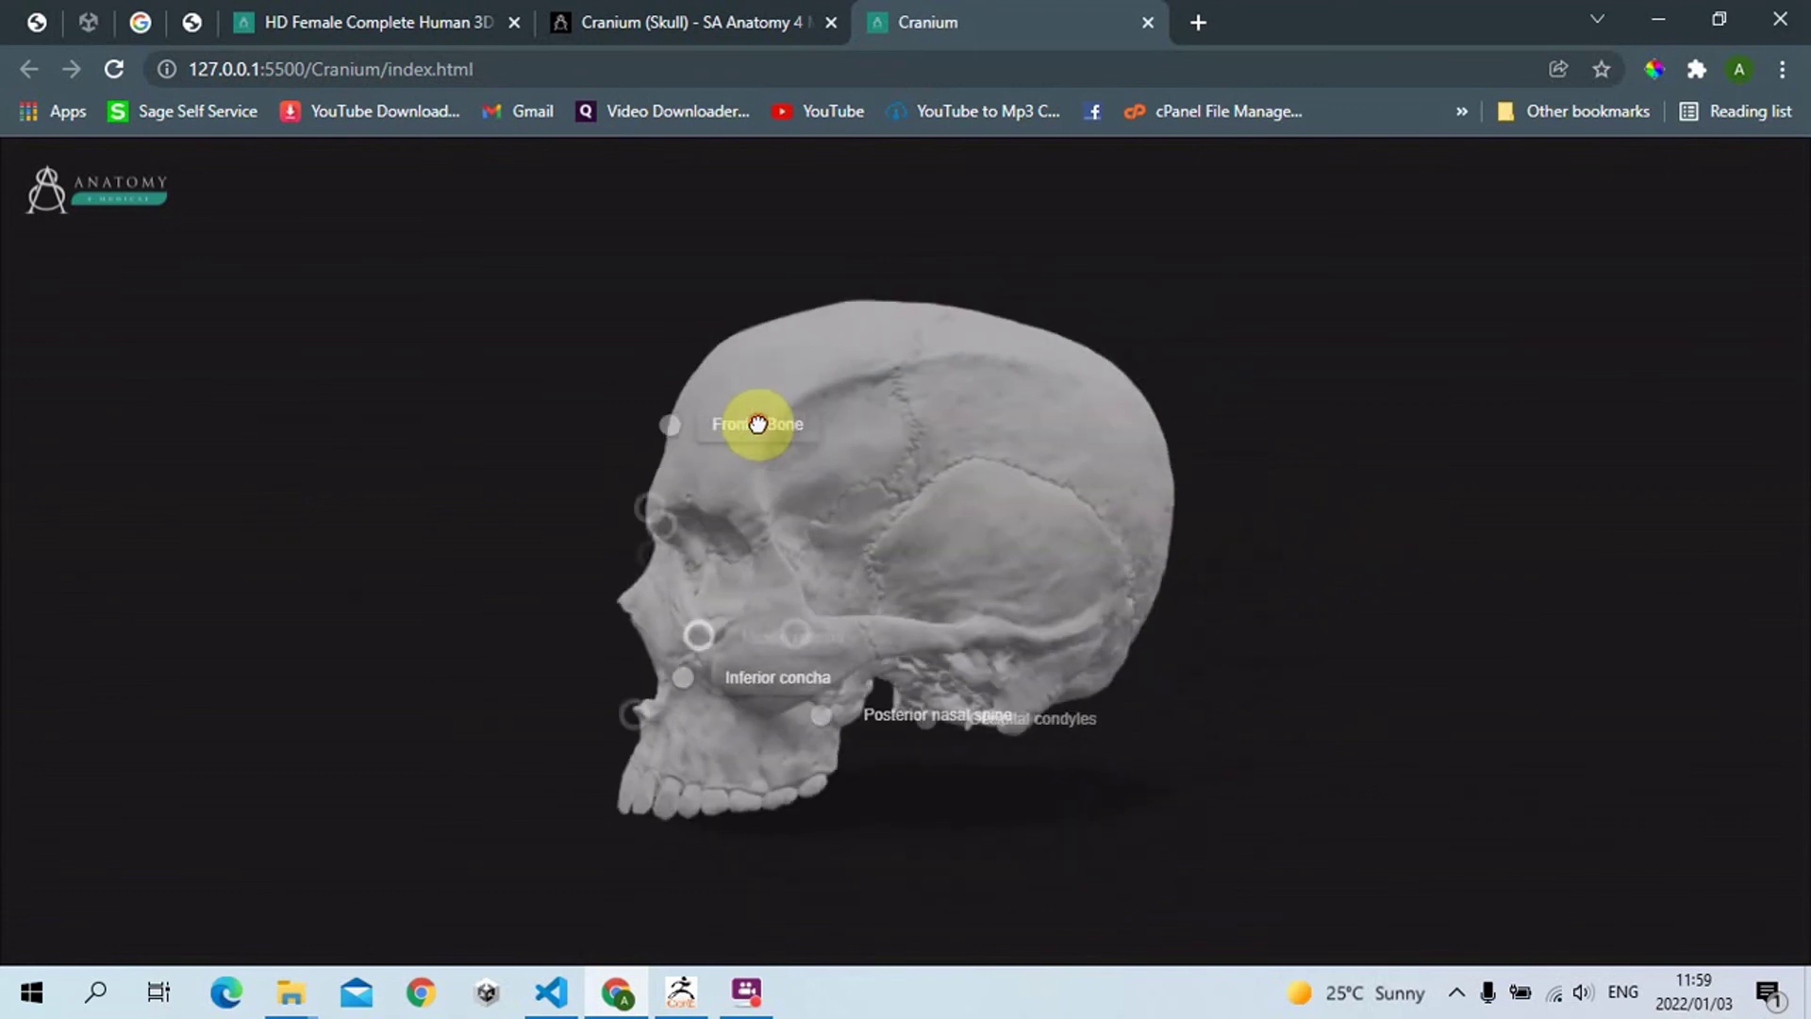
click(600, 16)
click(959, 16)
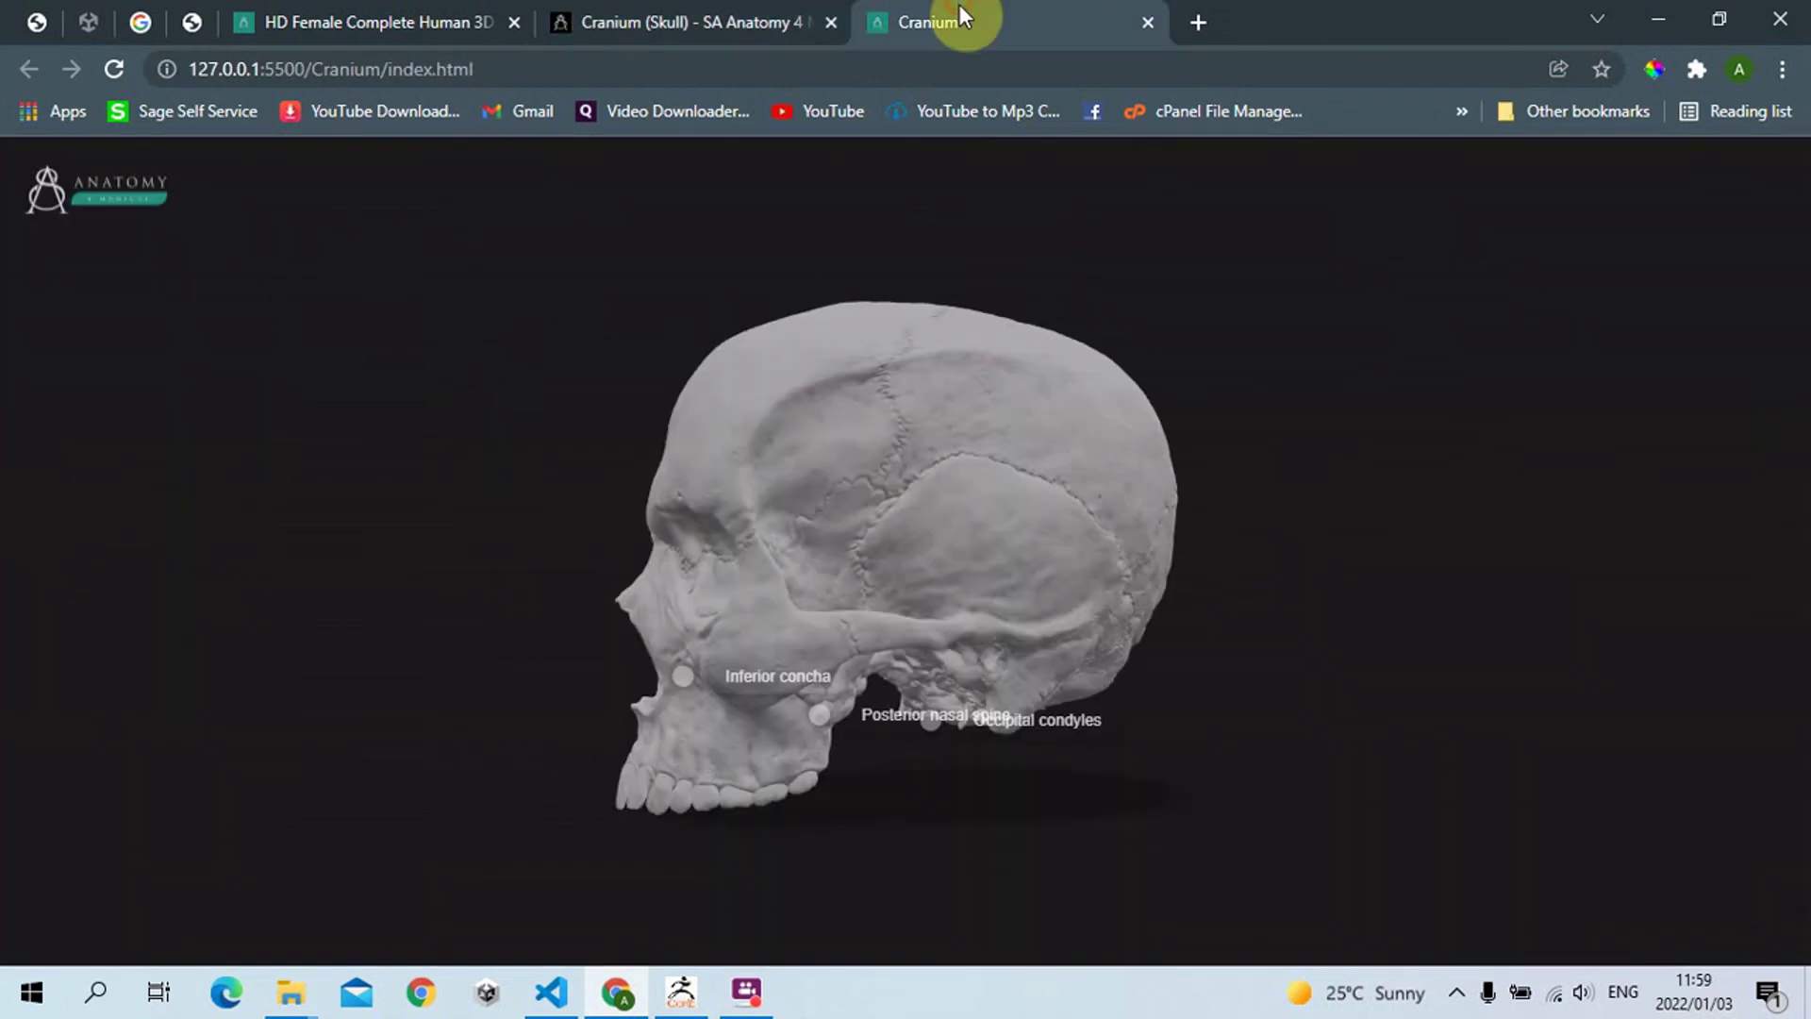
mouse_move(967, 474)
mouse_down()
mouse_move(981, 472)
mouse_move(953, 472)
mouse_move(942, 526)
mouse_move(992, 497)
mouse_up()
scroll(954, 541, up, 5)
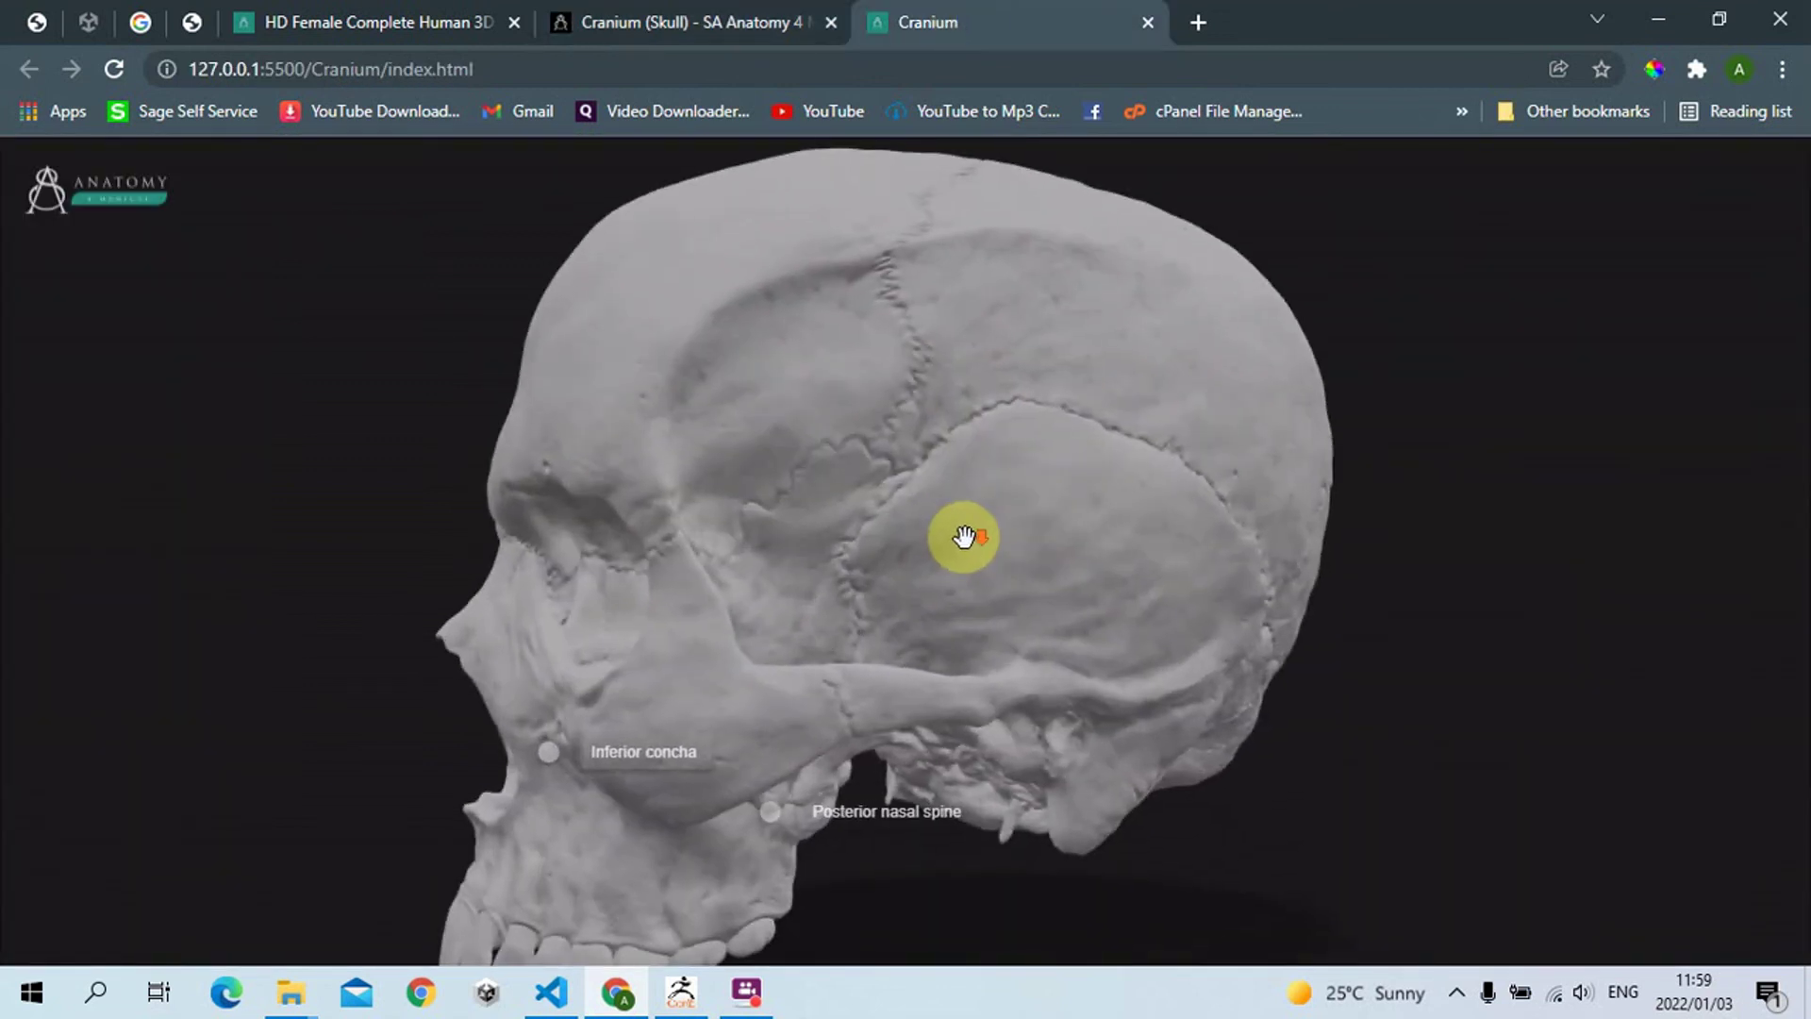
scroll(962, 533, down, 2)
- Close the enlarged image on the HD Female Complete Human 3D Anatomy Model page and open the site's 3D Viewers page in a new tab
click(462, 20)
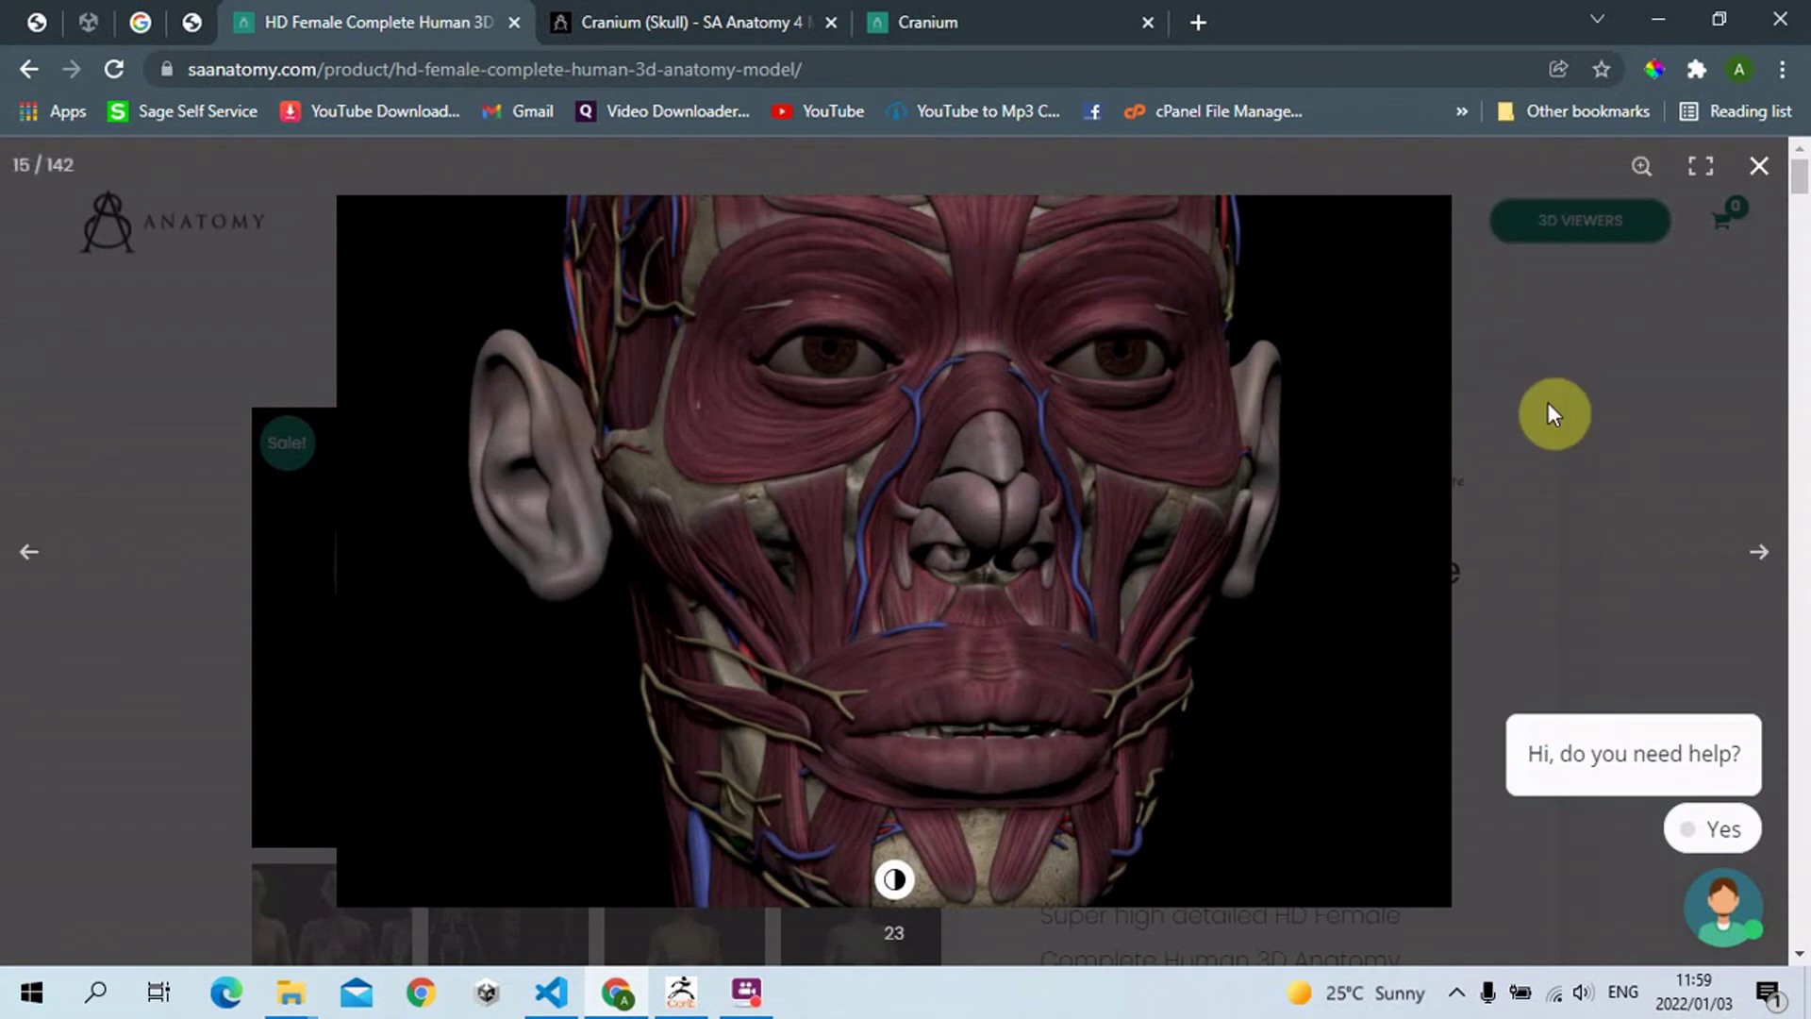
right_click(344, 21)
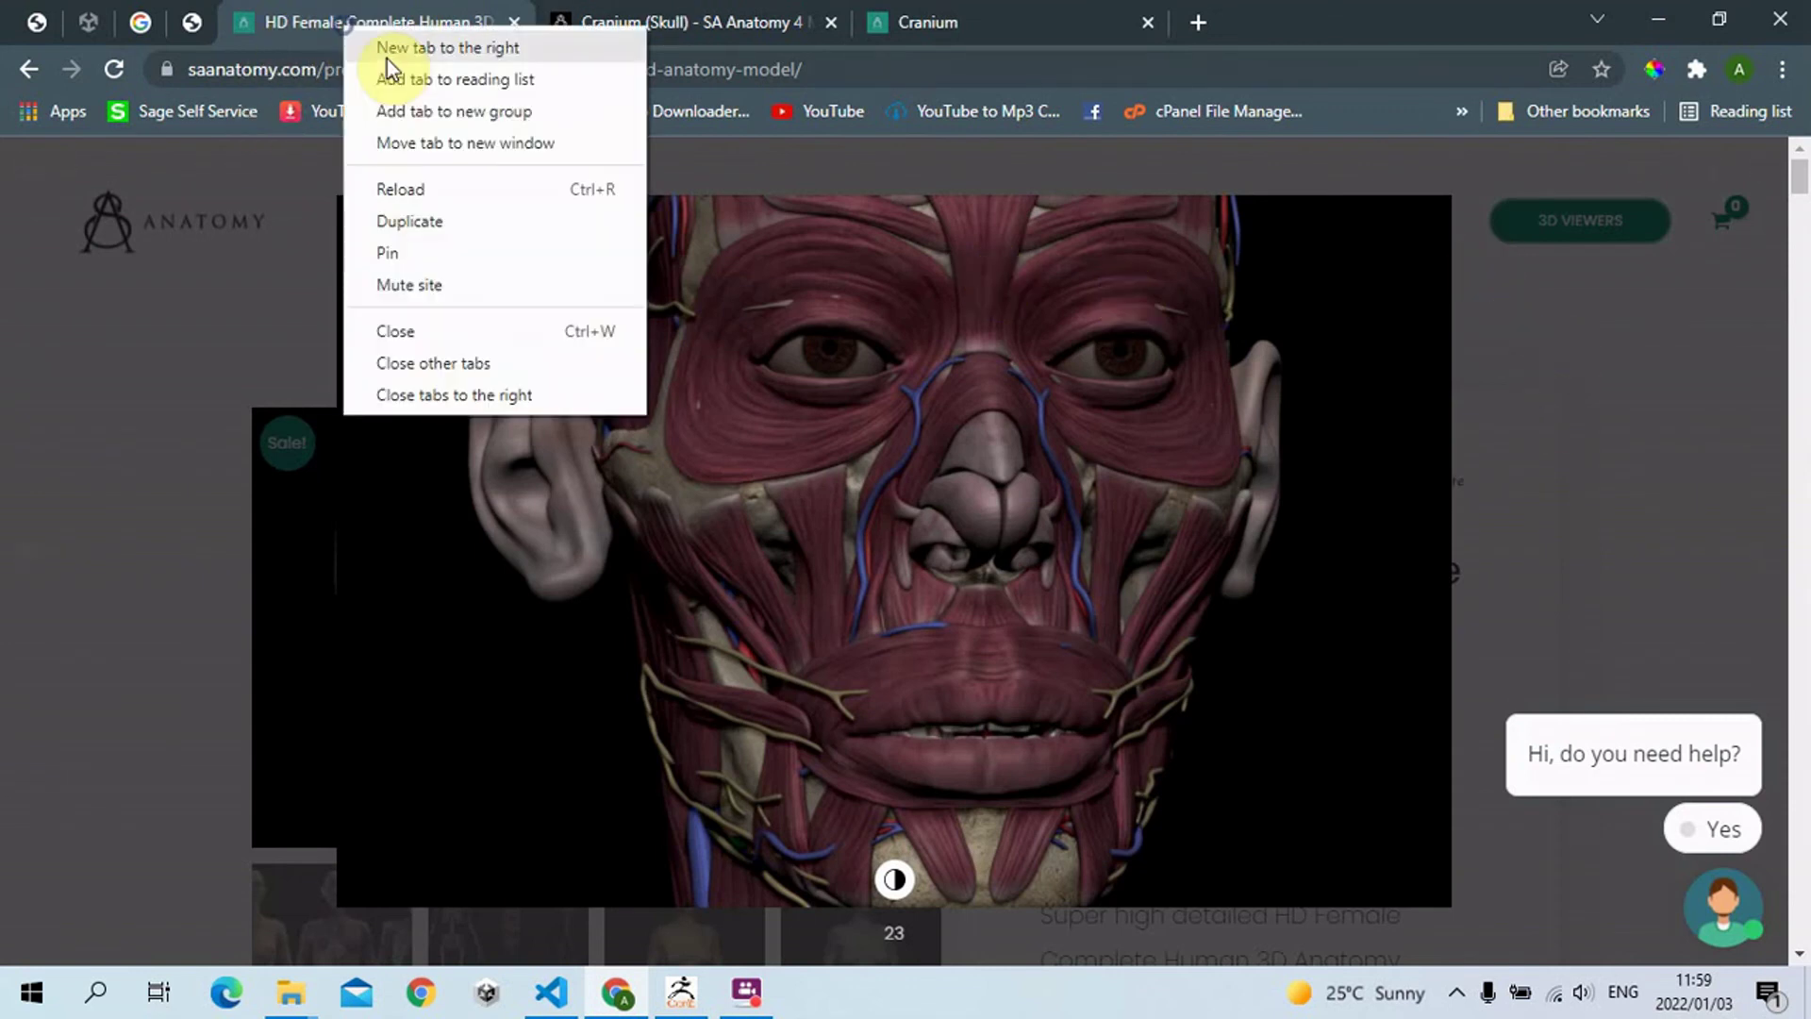
click(307, 11)
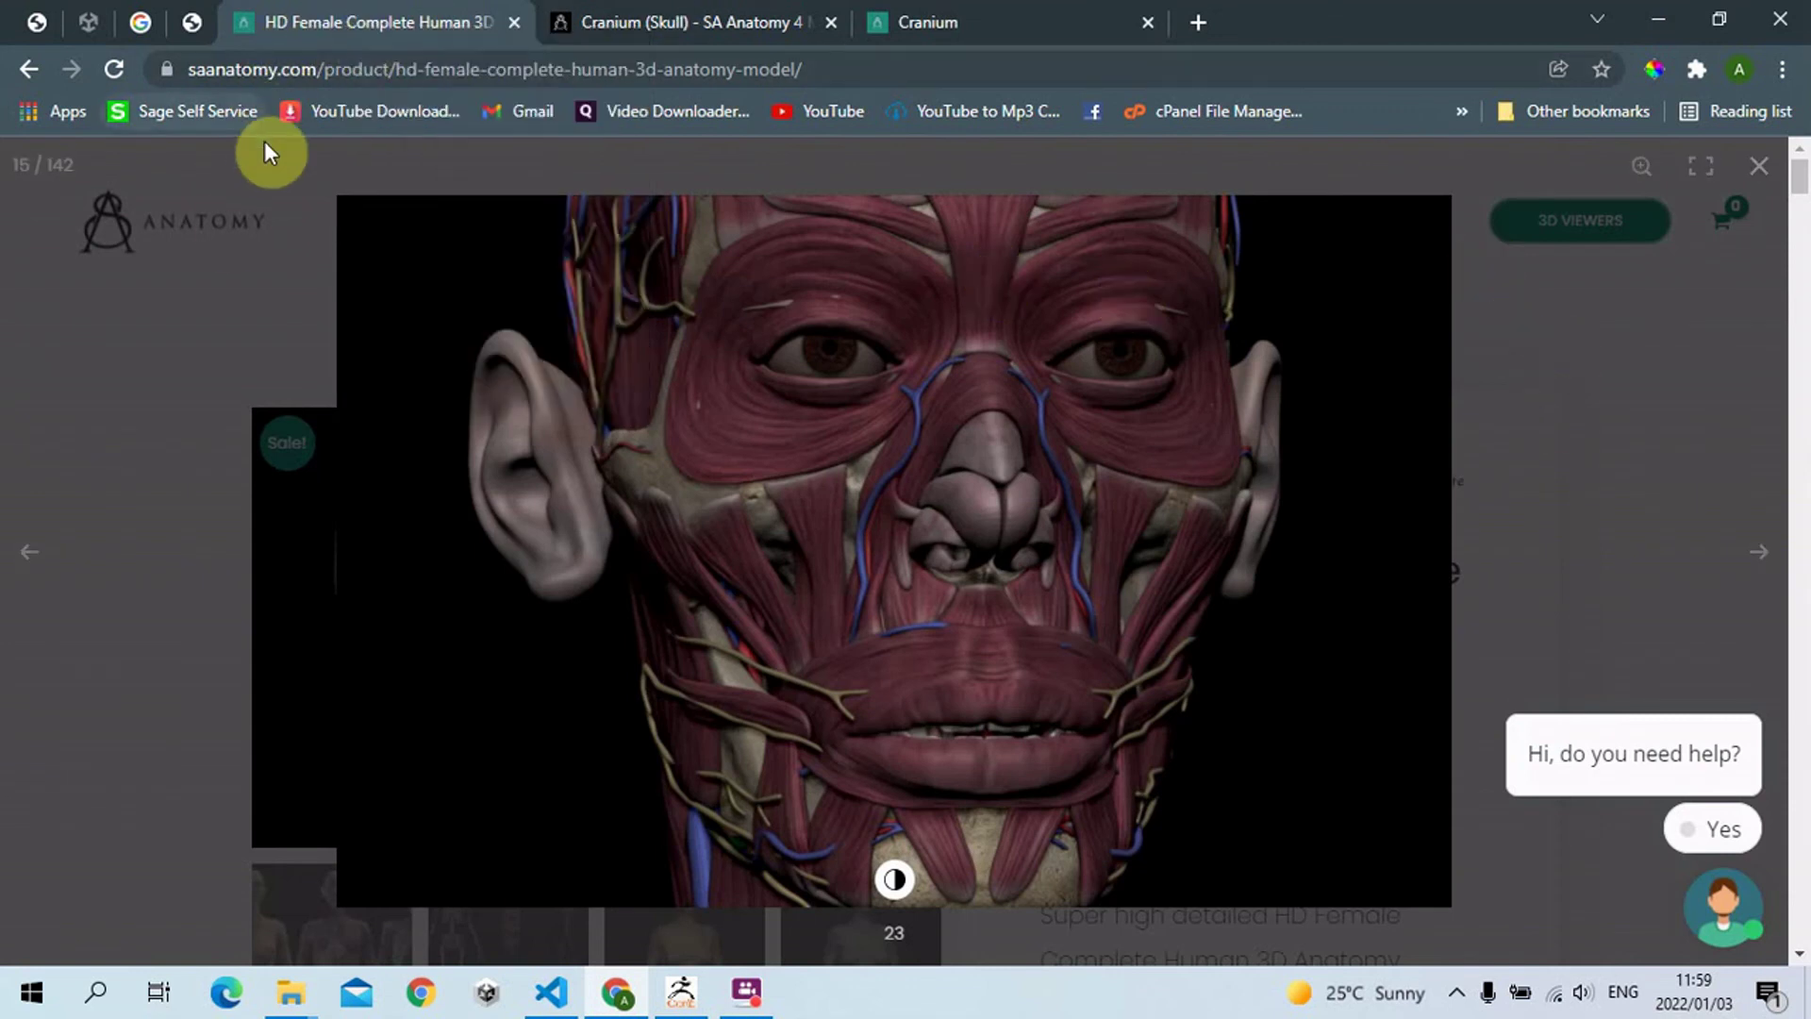
click(211, 278)
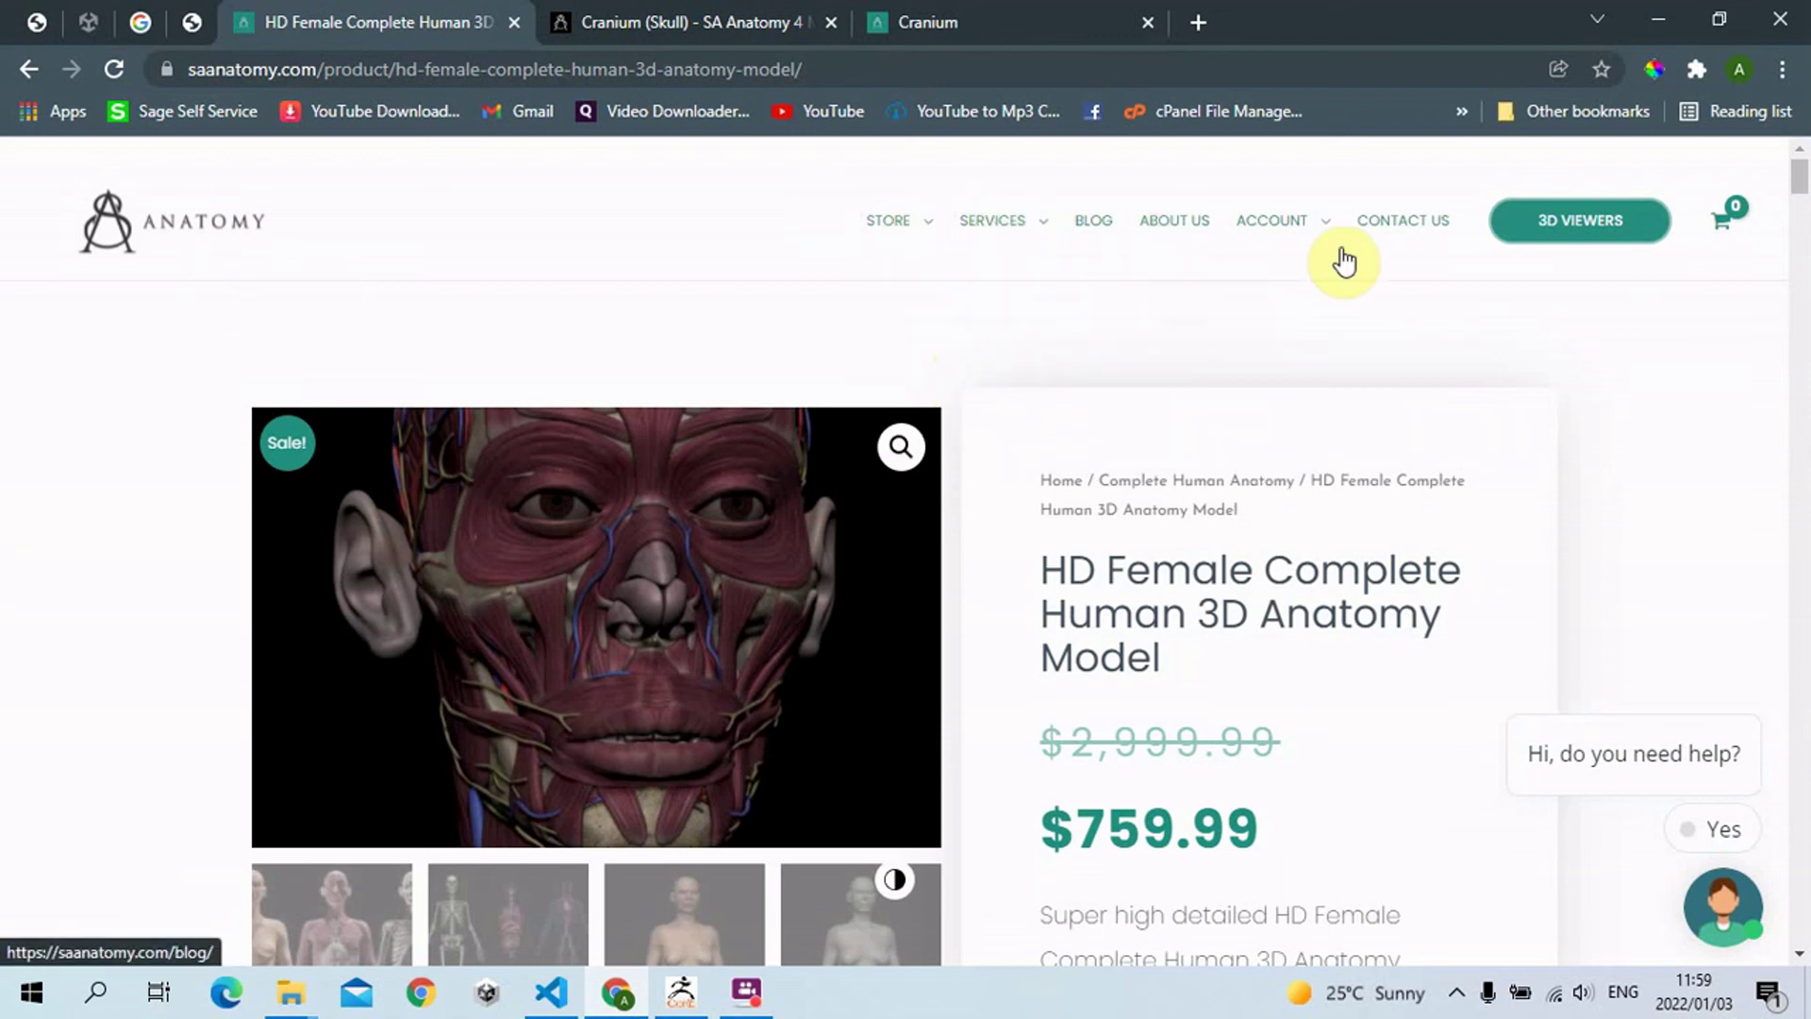
click(1593, 240)
click(671, 7)
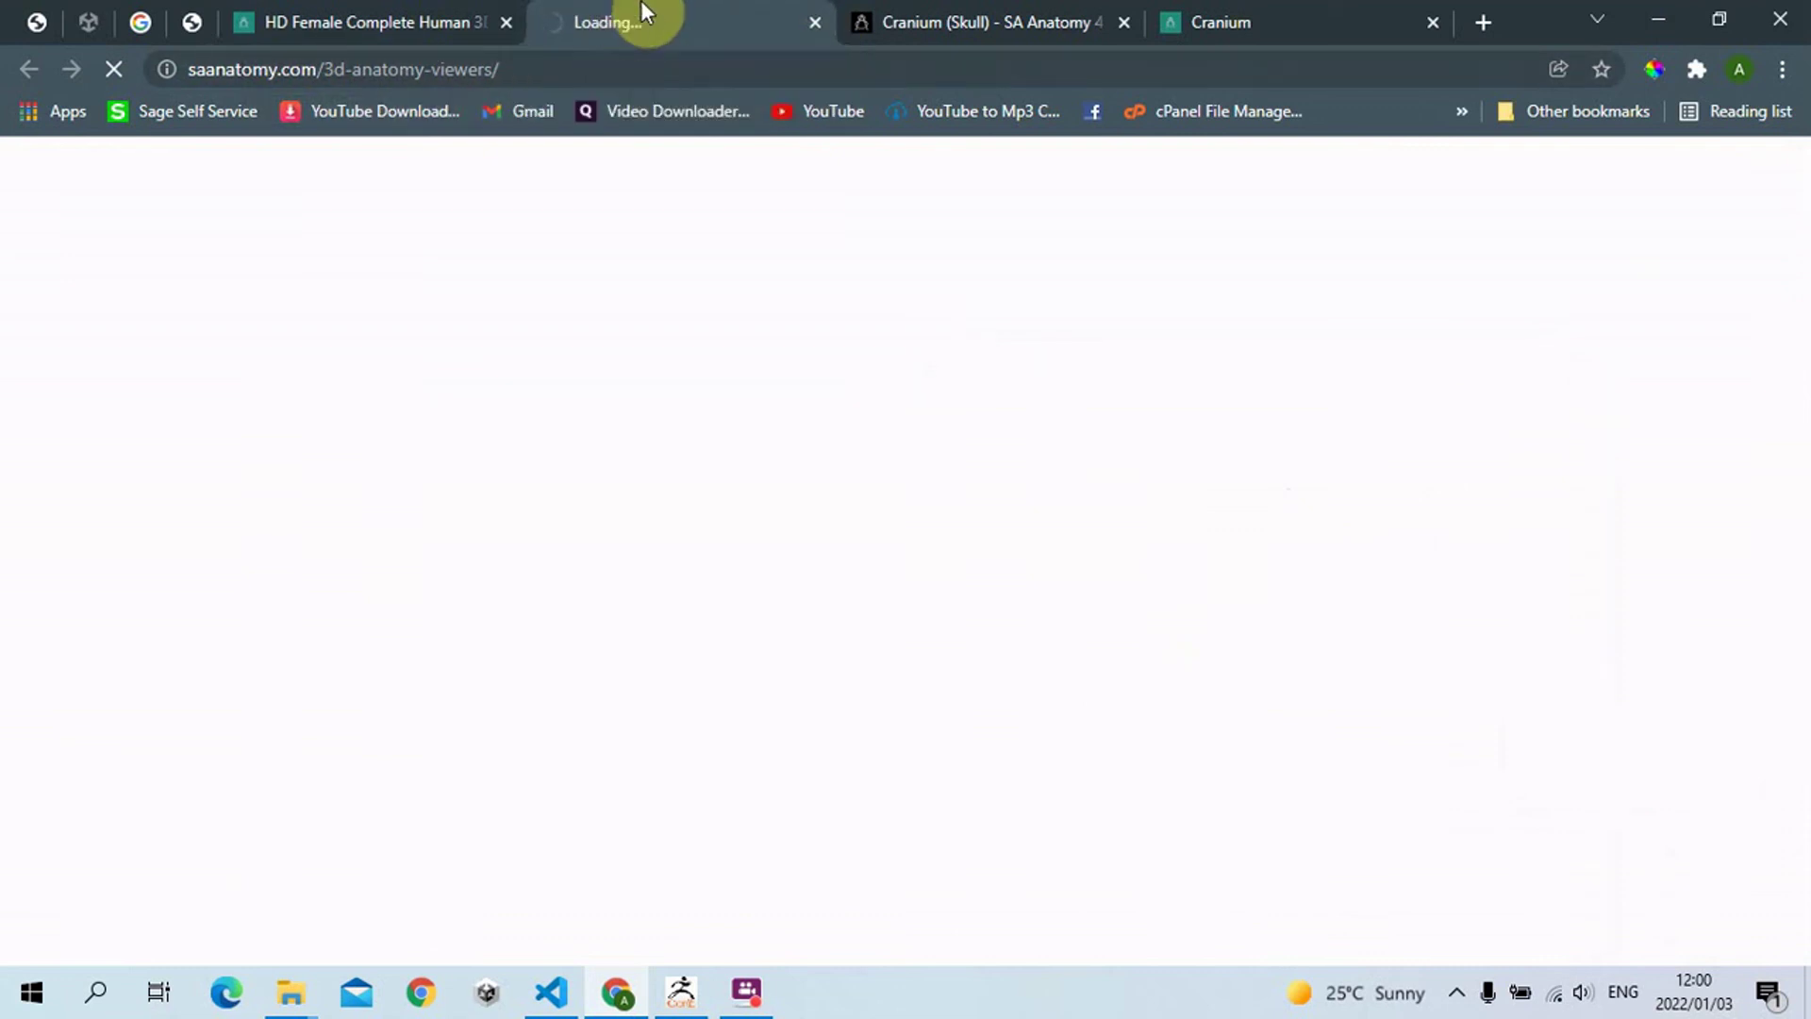
click(411, 12)
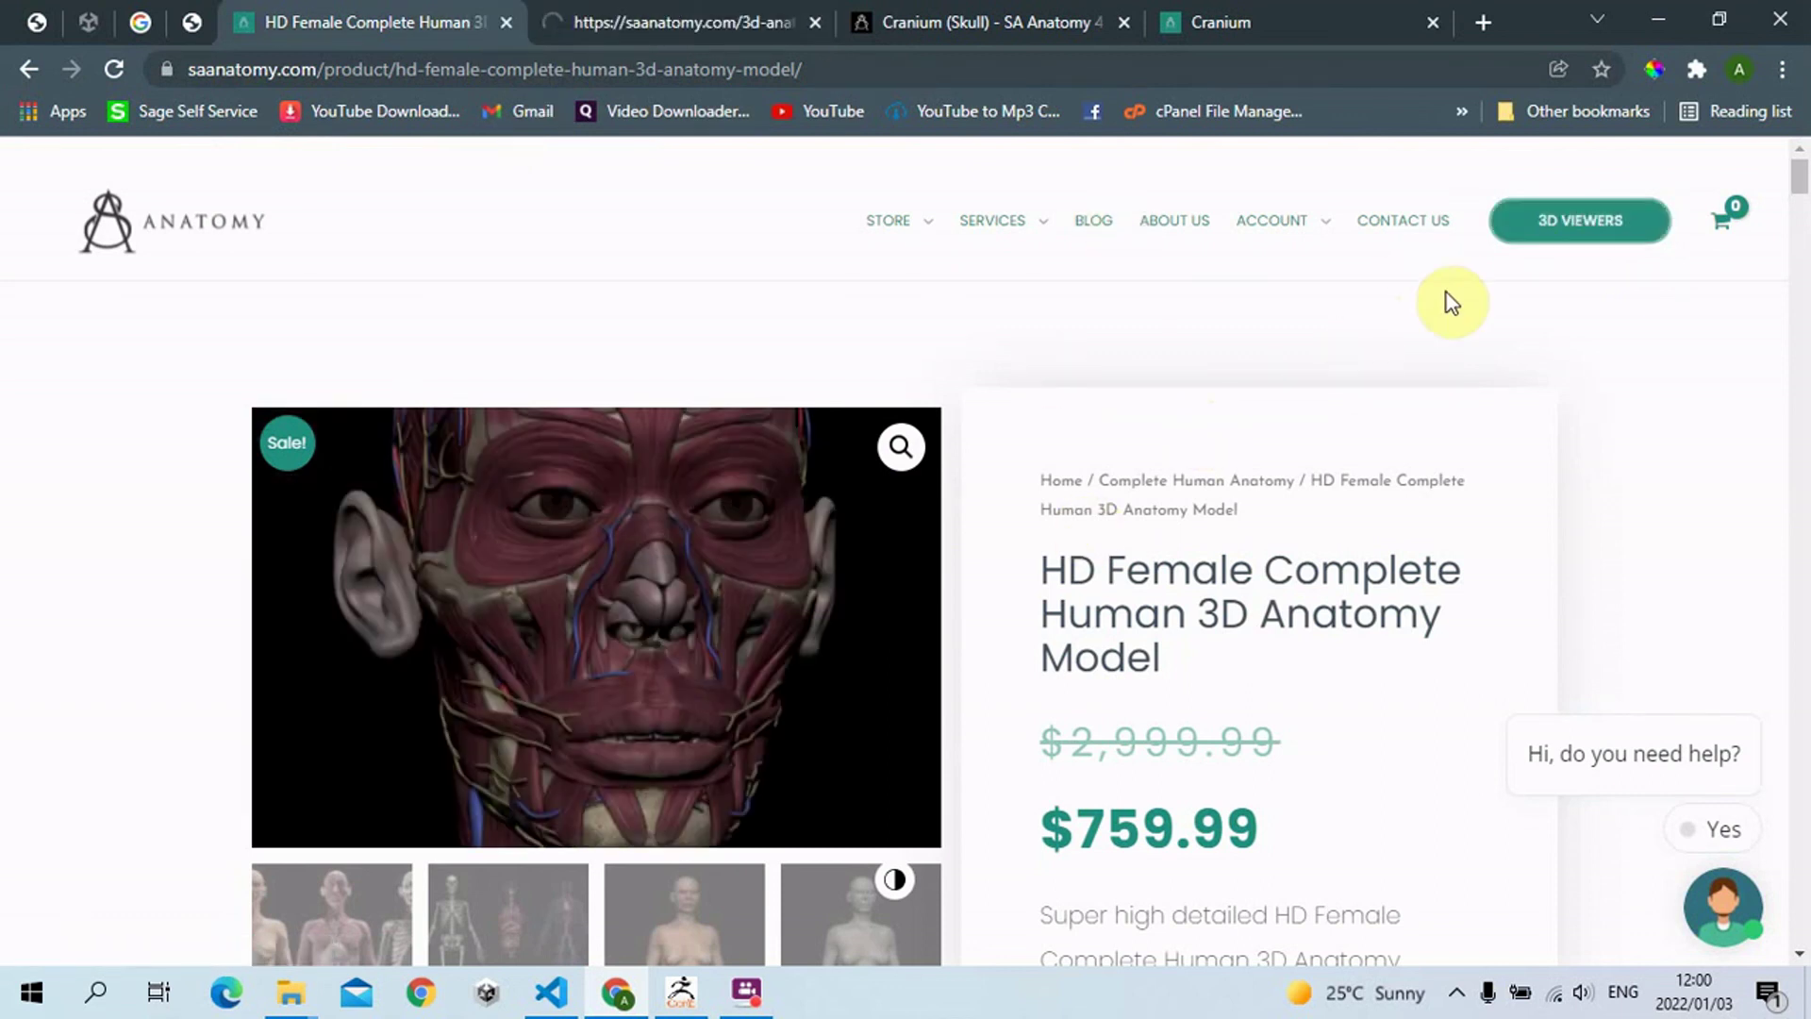
click(700, 24)
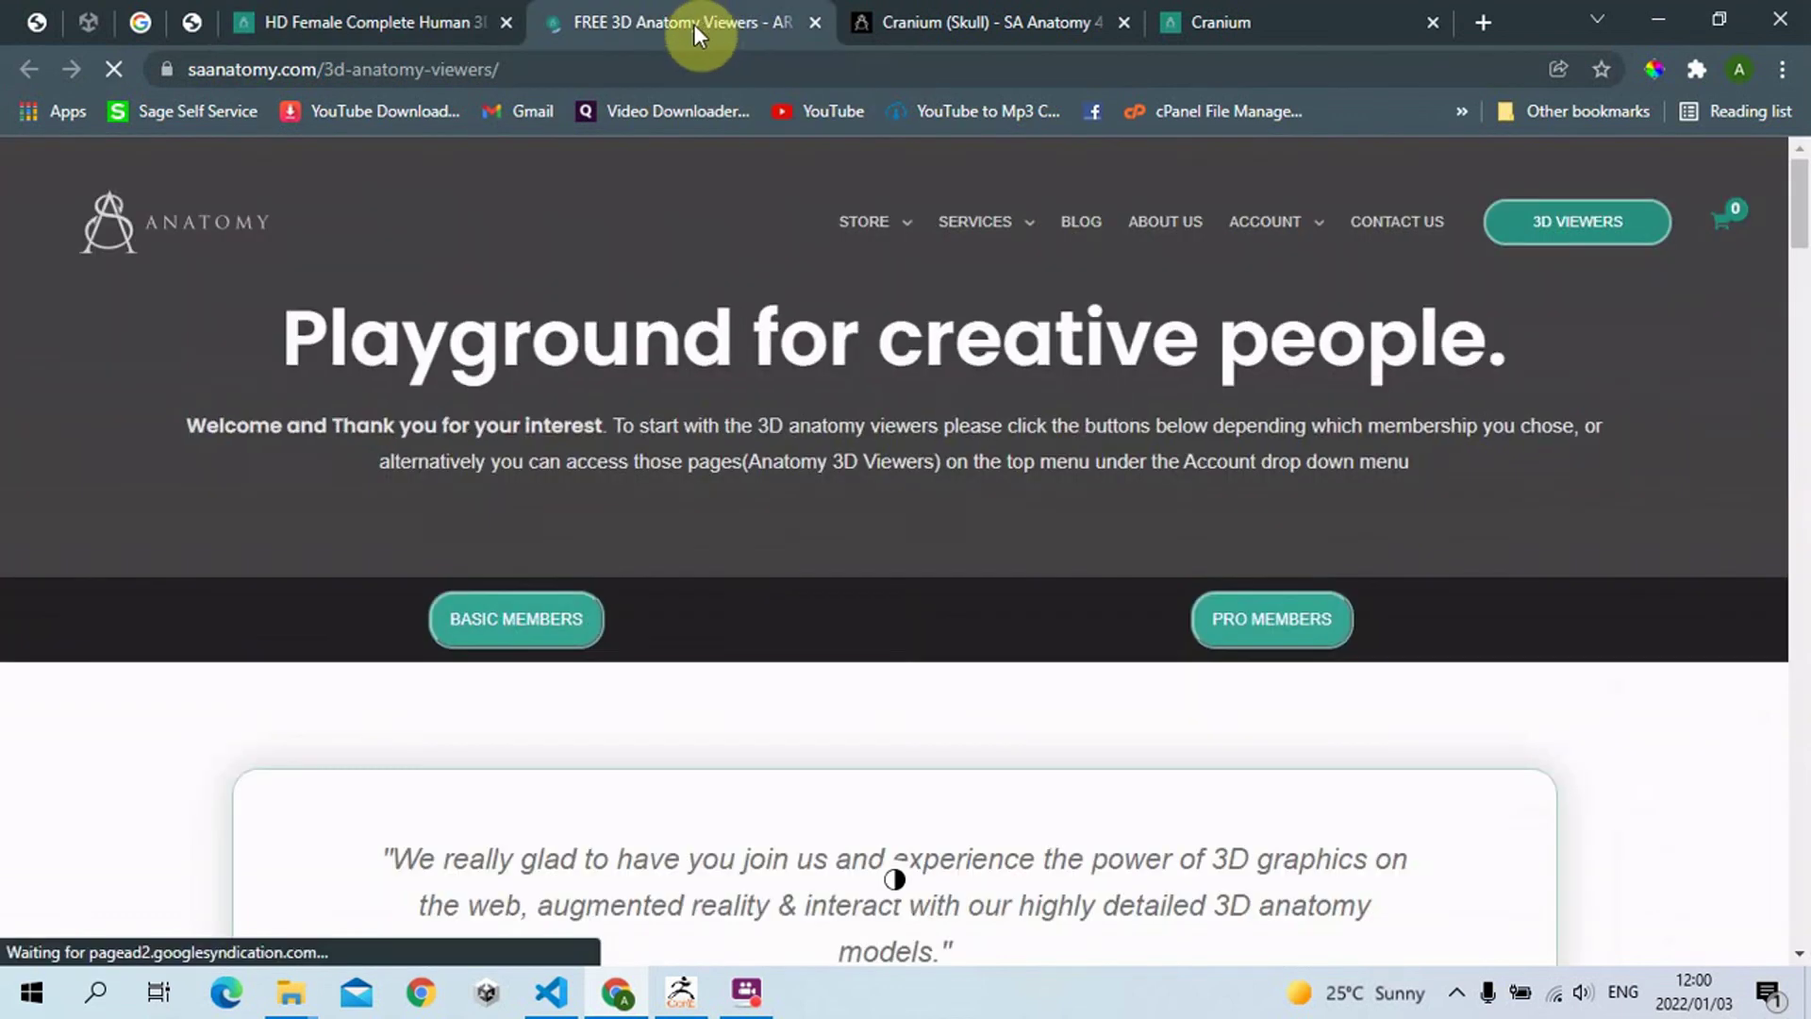
- Look through the 3D anatomy viewers page down to the video tutorial on using the AR/Web-Apps
scroll(850, 483, down, 5)
scroll(316, 471, down, 4)
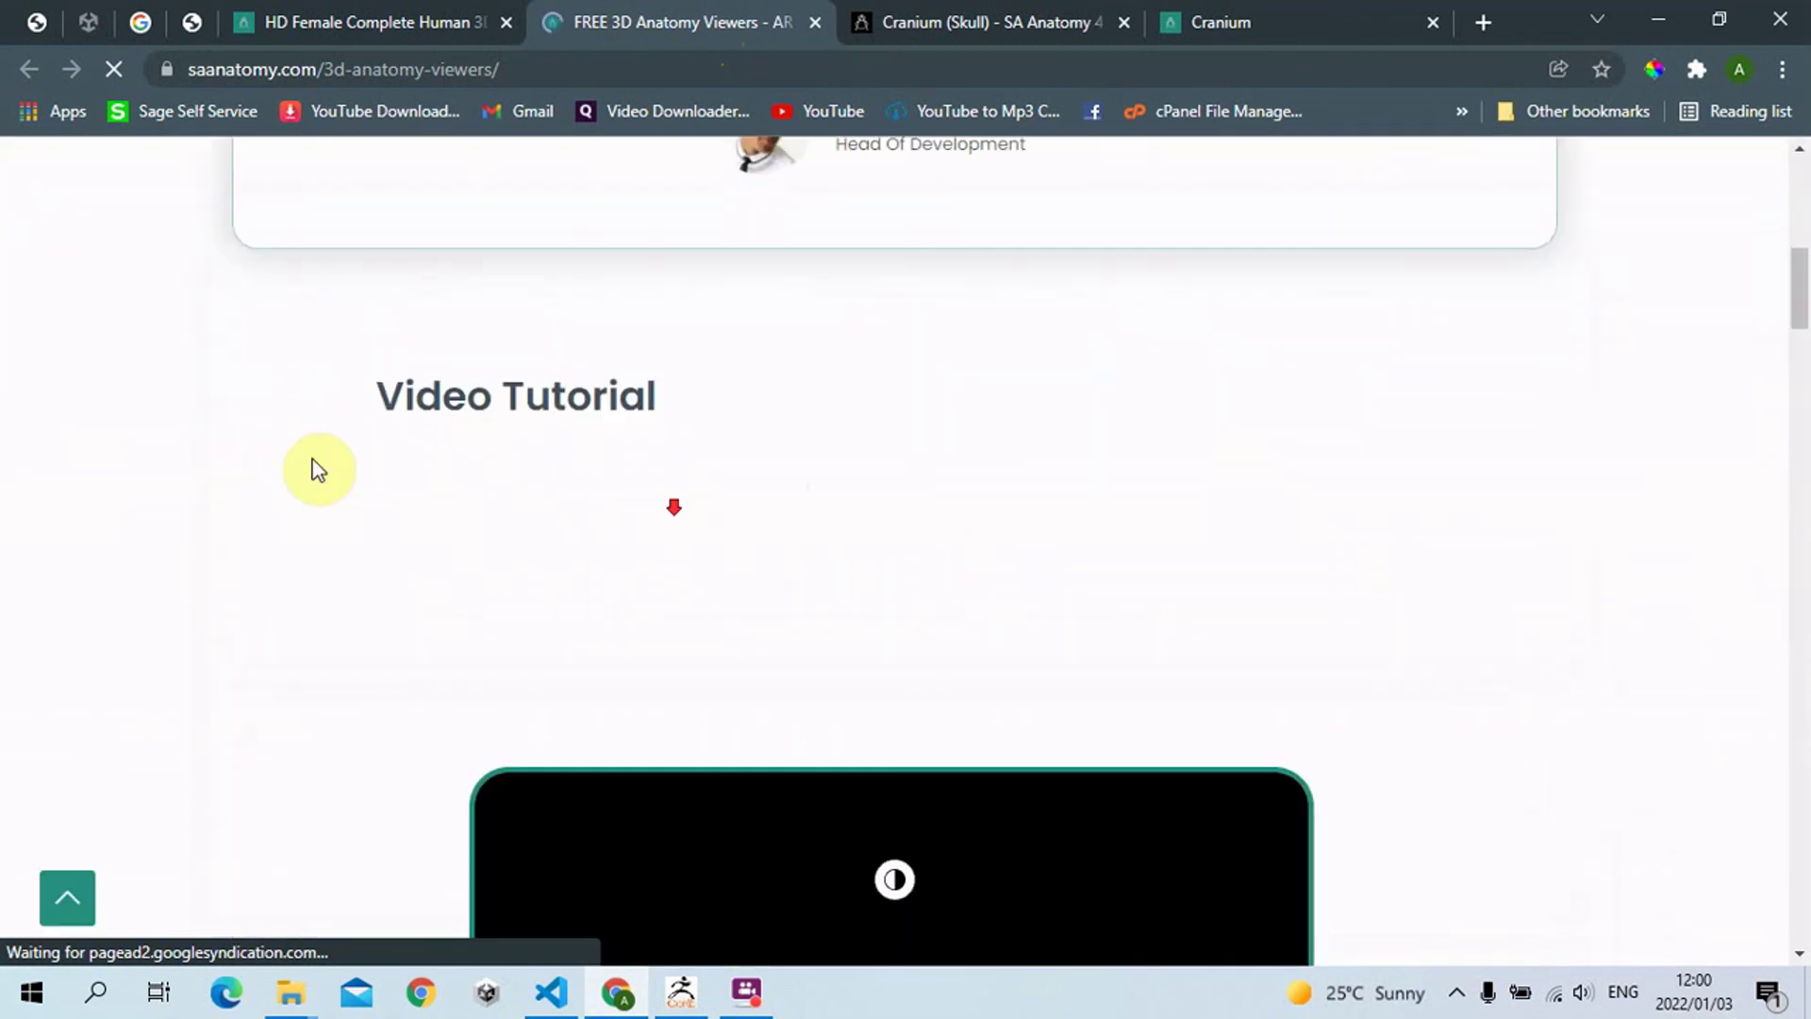
scroll(256, 485, down, 10)
scroll(776, 371, up, 8)
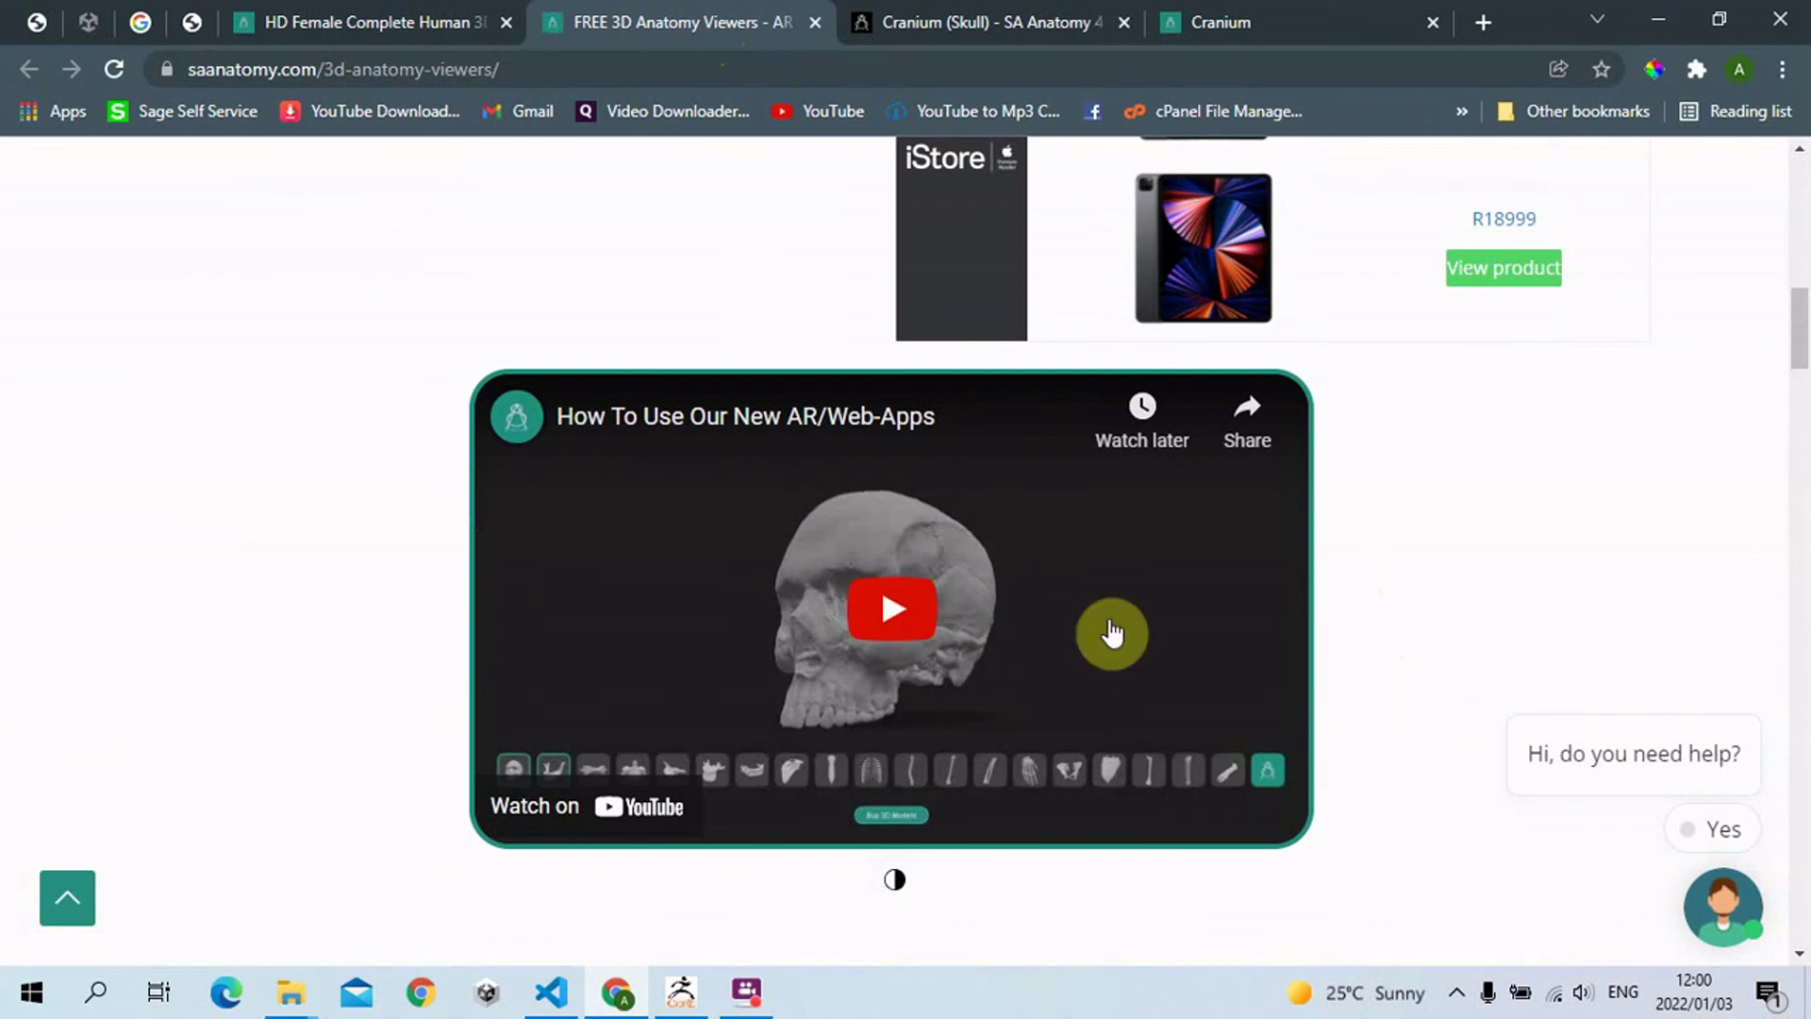
- Return to ZBrushCoreMini, turn the skull to face the front and select the Move brush
click(681, 991)
mouse_move(1274, 425)
shift+mouse_down()
mouse_move(1320, 436)
mouse_move(1225, 509)
mouse_move(1226, 477)
shift+mouse_up()
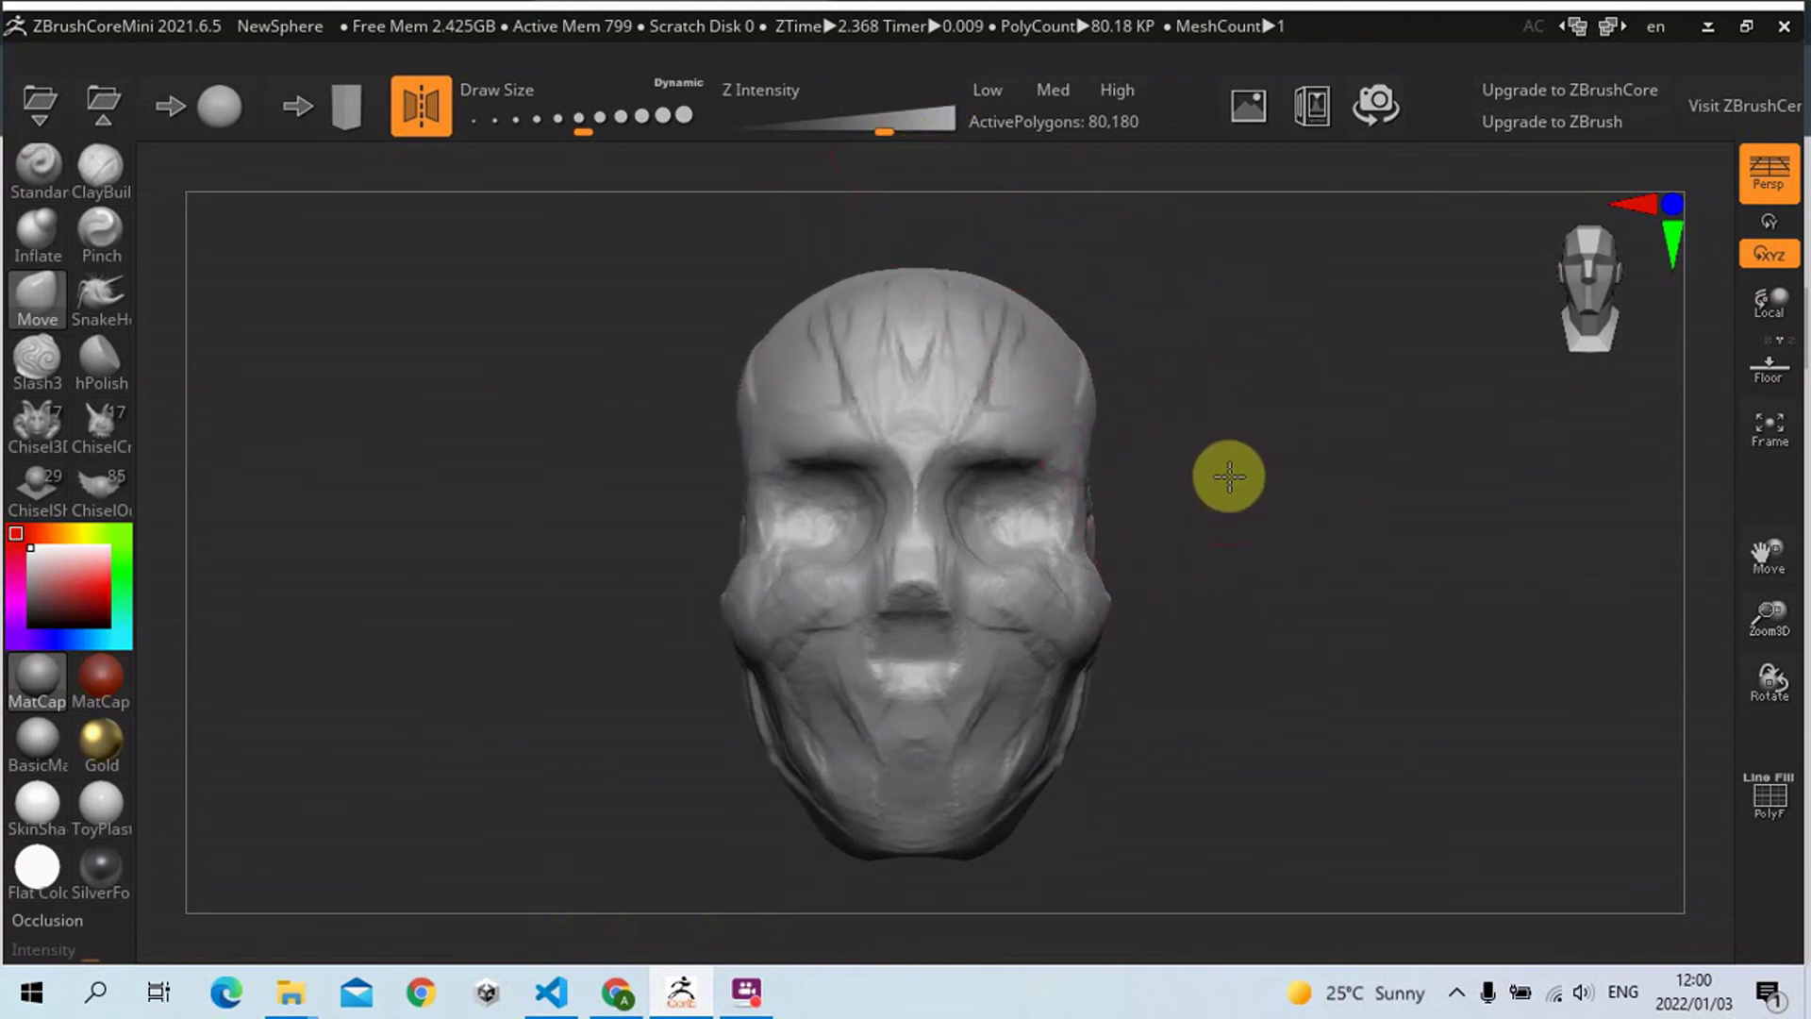
drag(1247, 474, 1307, 476)
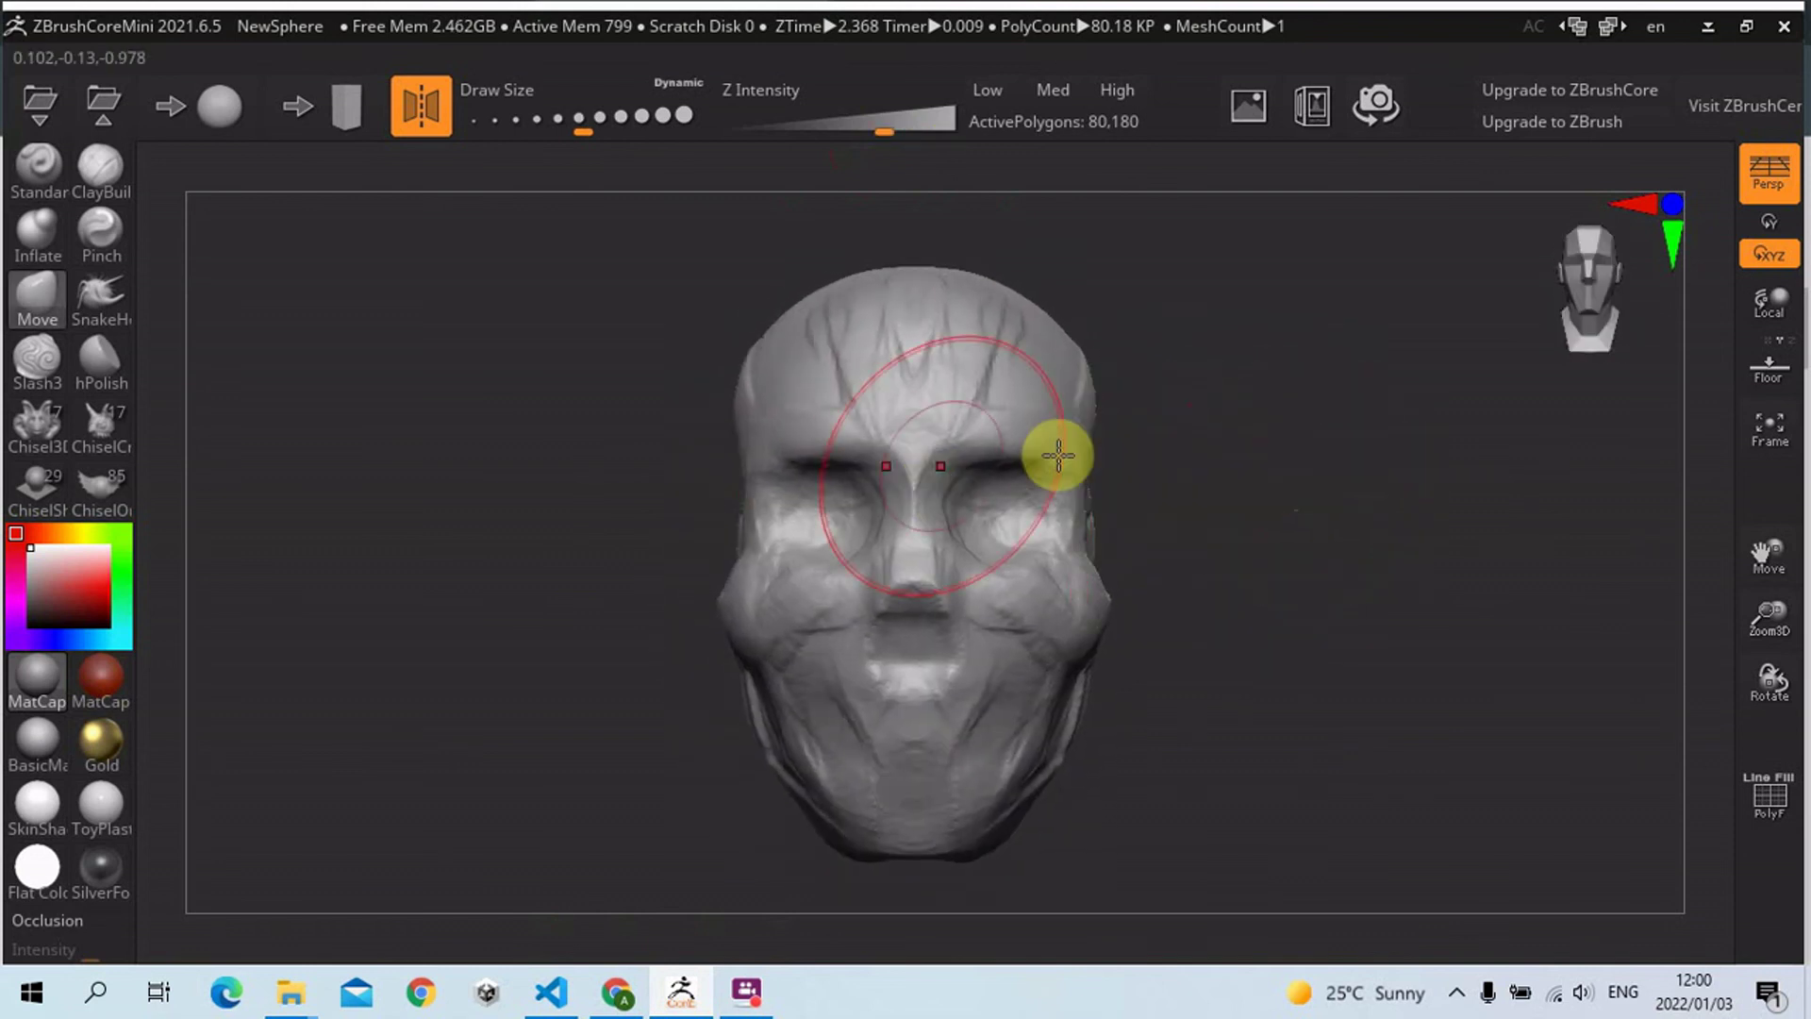
mouse_move(1201, 448)
mouse_down()
mouse_move(1326, 473)
mouse_move(1236, 468)
mouse_up()
key(b)
key(m)
key(v)
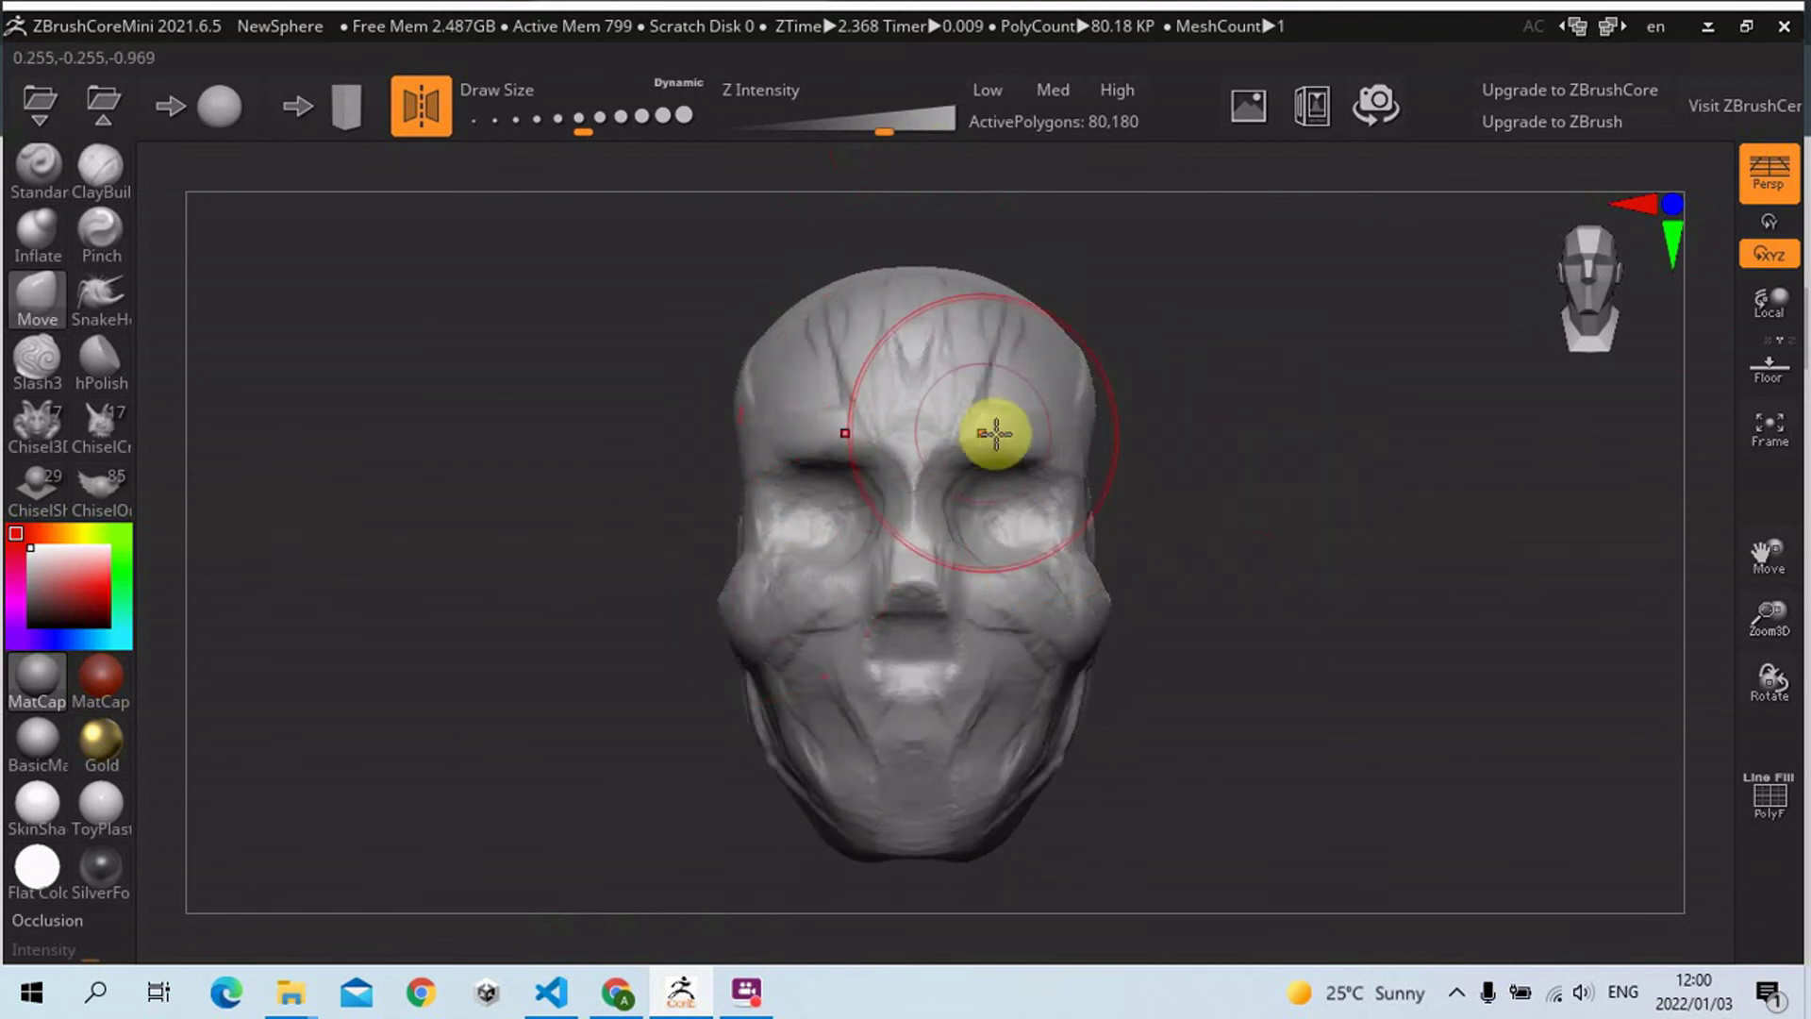
drag(1240, 540, 1227, 494)
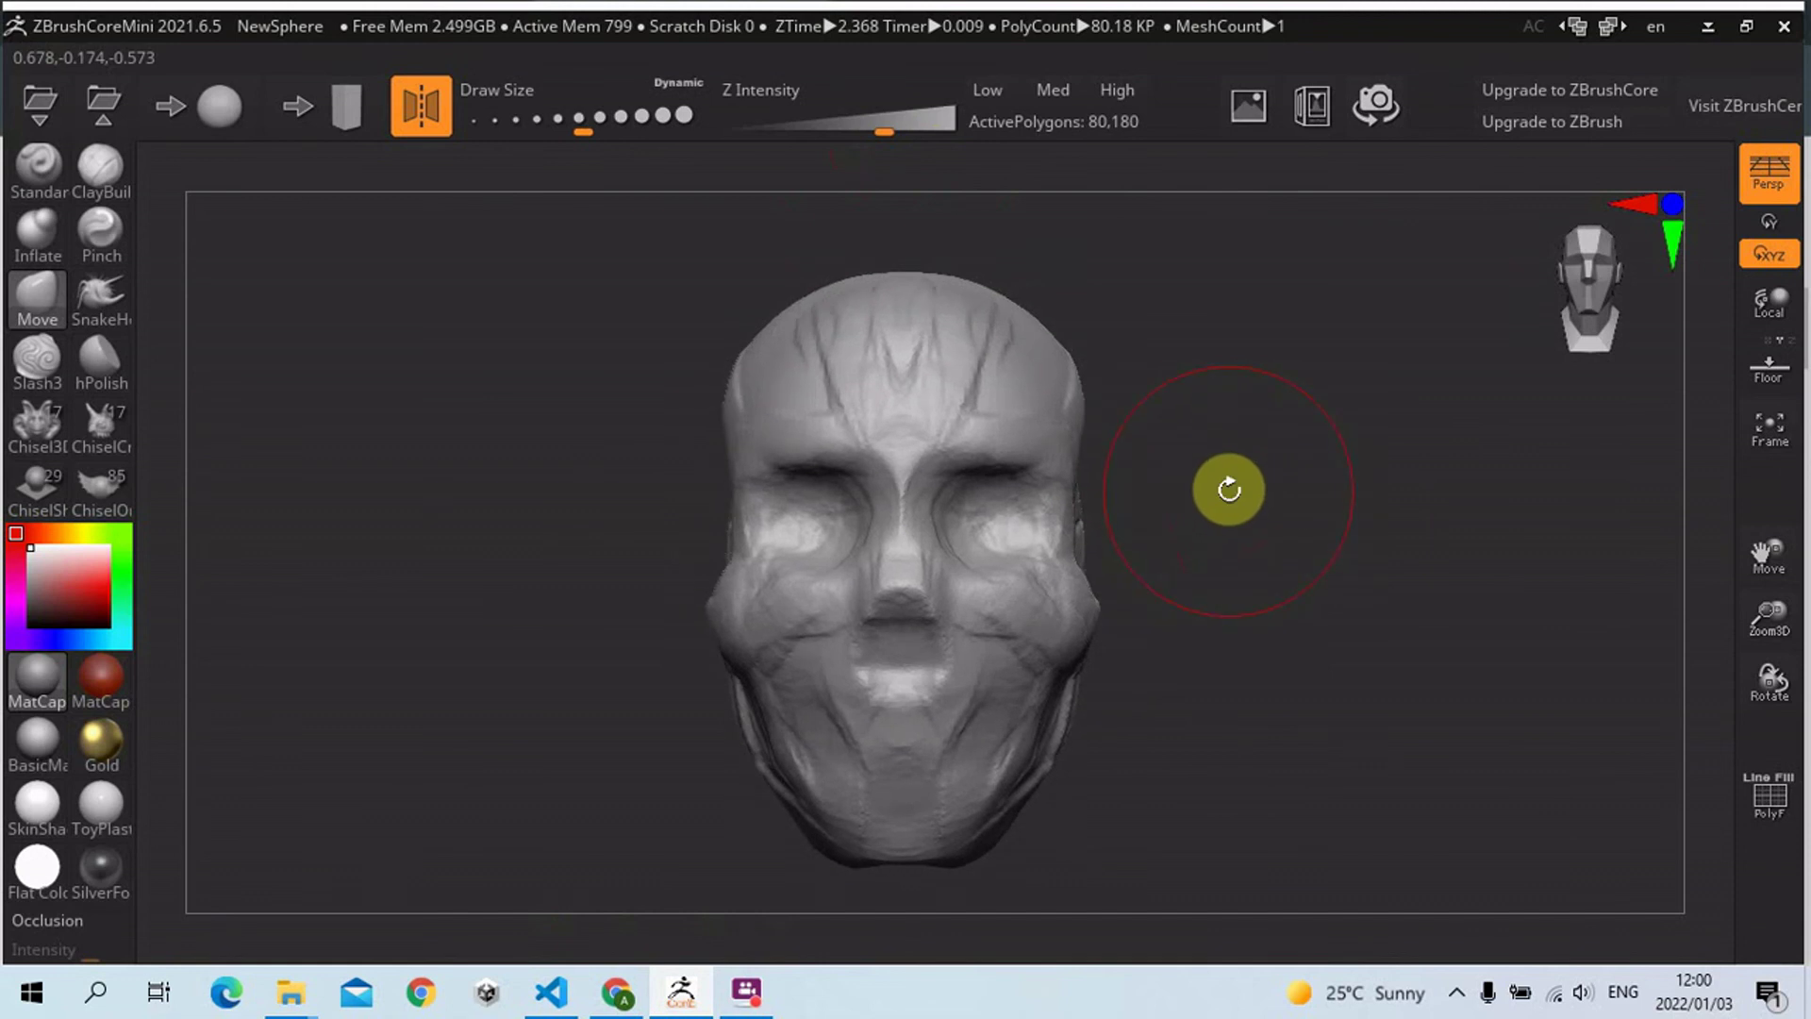